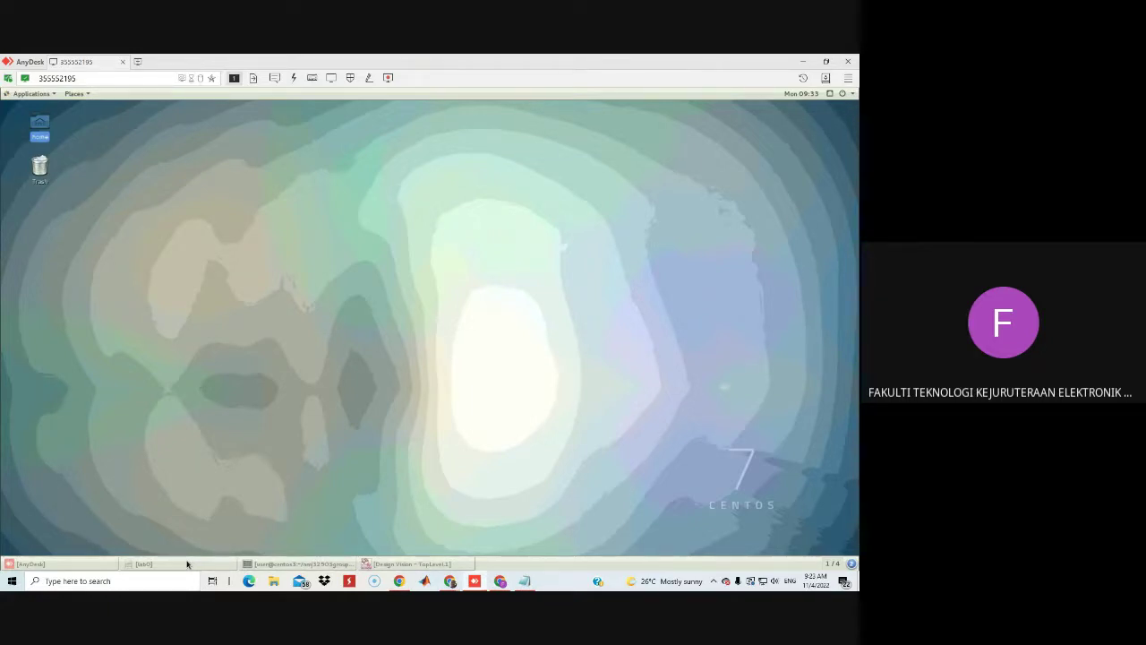
# Step: Bring the Design Vision window to the front on the remote CentOS desktop
pyautogui.press('super')
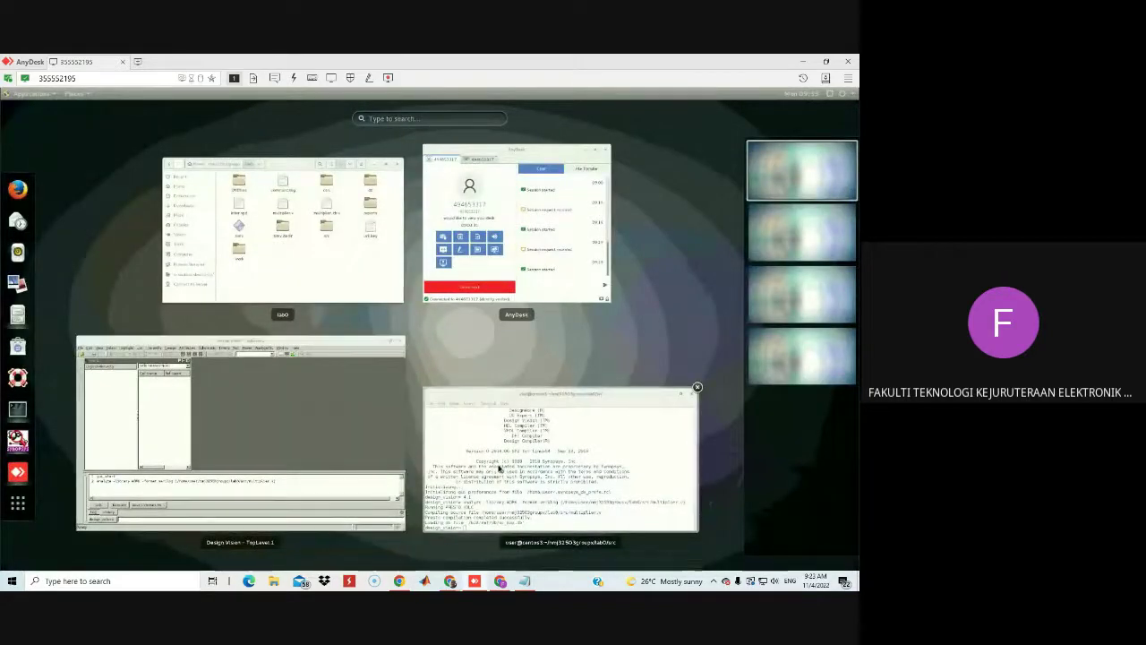
pyautogui.click(291, 397)
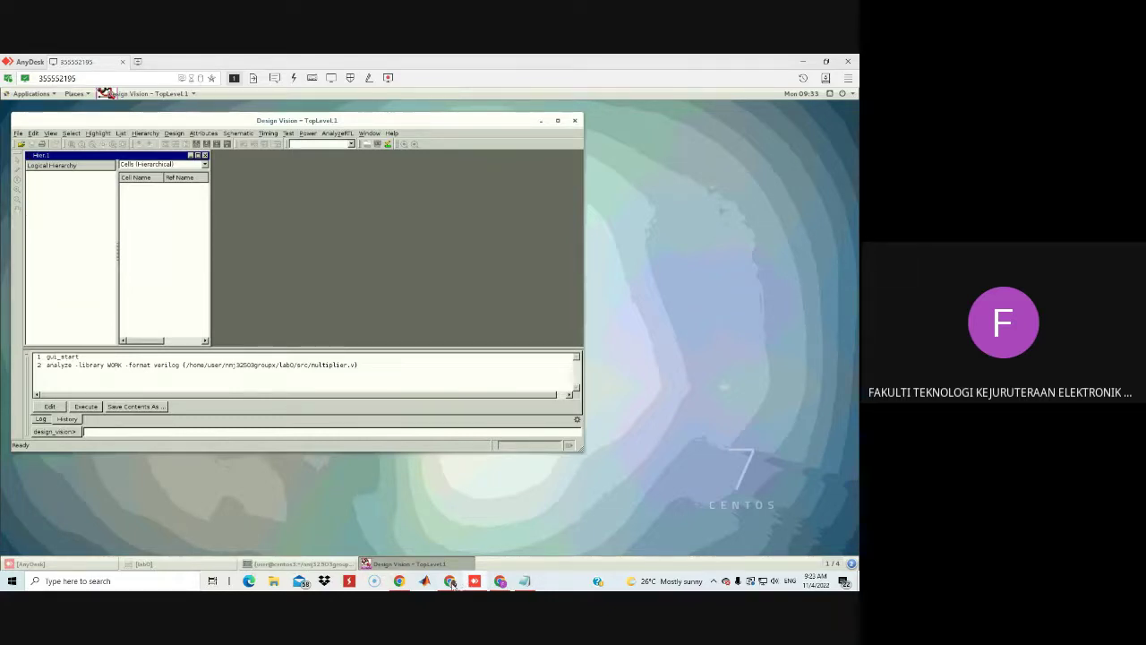
# Step: Switch to the lab guide PDF in Kami and underline "Select File->Elaborate" in green
pyautogui.moveTo(452, 582)
pyautogui.click(504, 533)
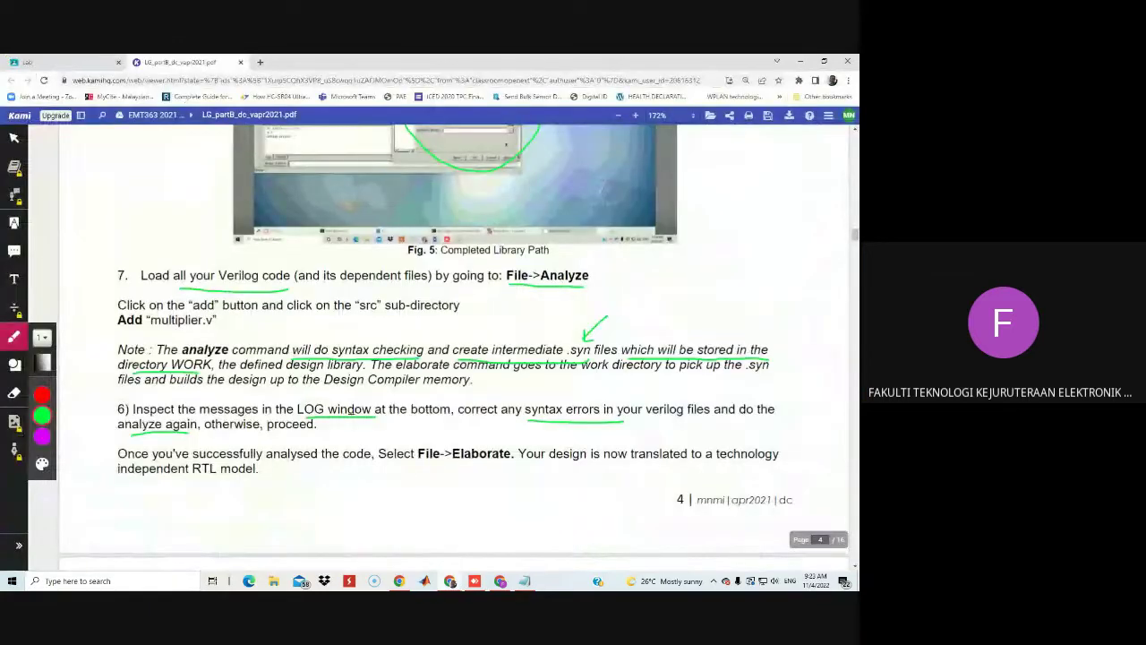
pyautogui.scroll(-3, 433, 346)
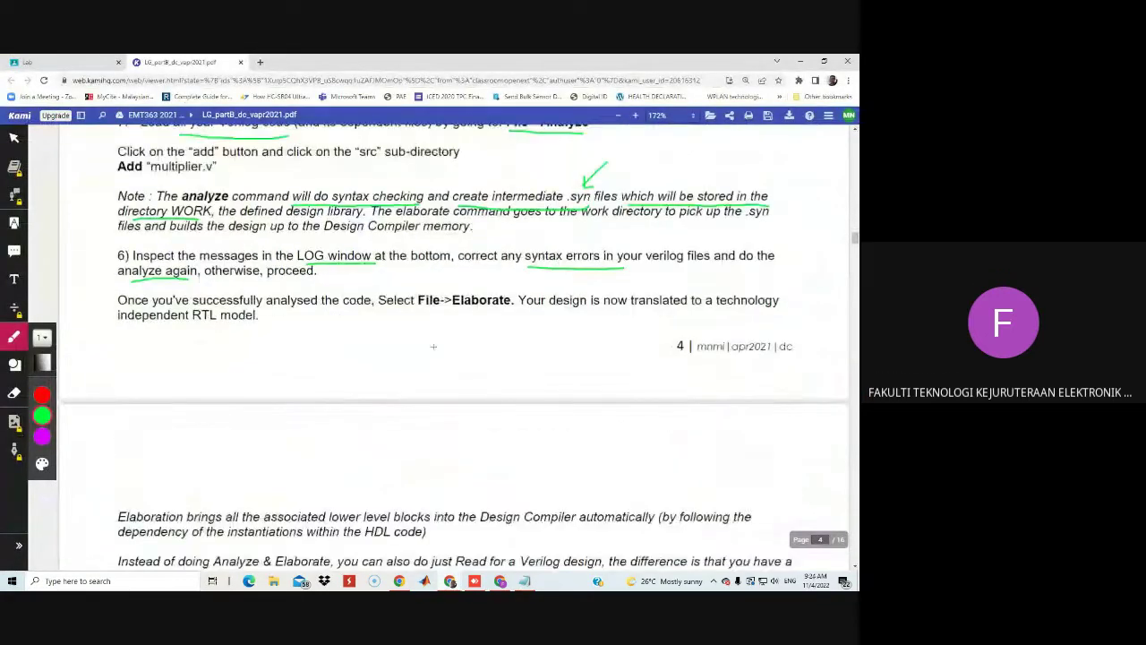
pyautogui.moveTo(393, 310); pyautogui.dragTo(511, 309)
# Step: Draw a yellow line and a cyan line beneath the green-underlined File->Elaborate instruction
pyautogui.moveTo(39, 395)
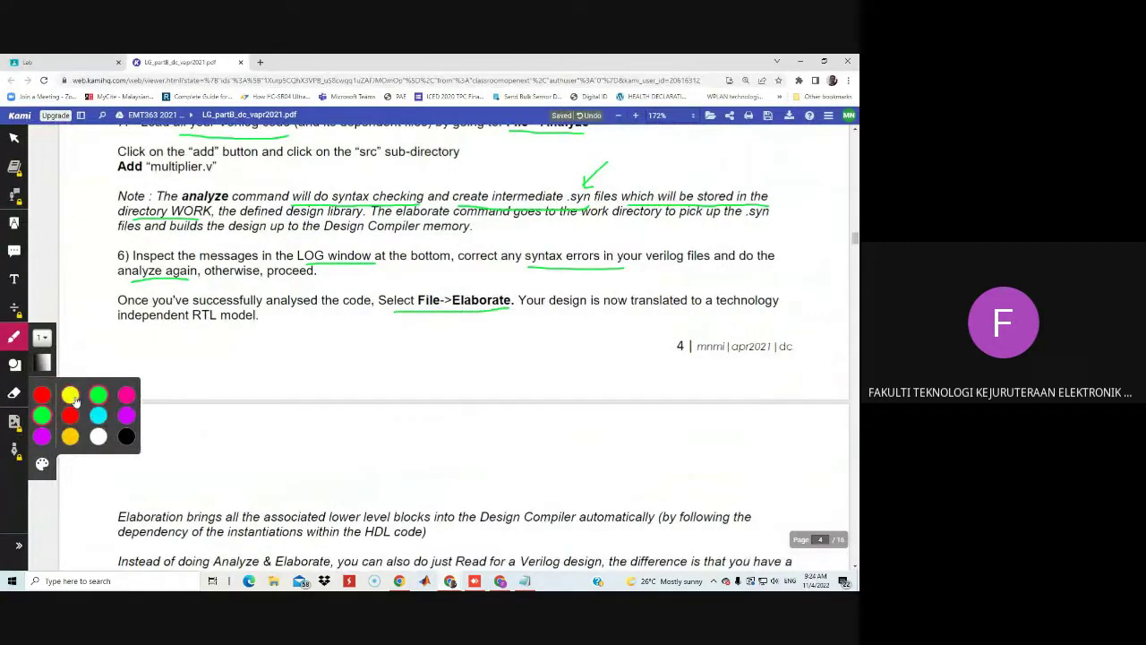
pyautogui.click(71, 396)
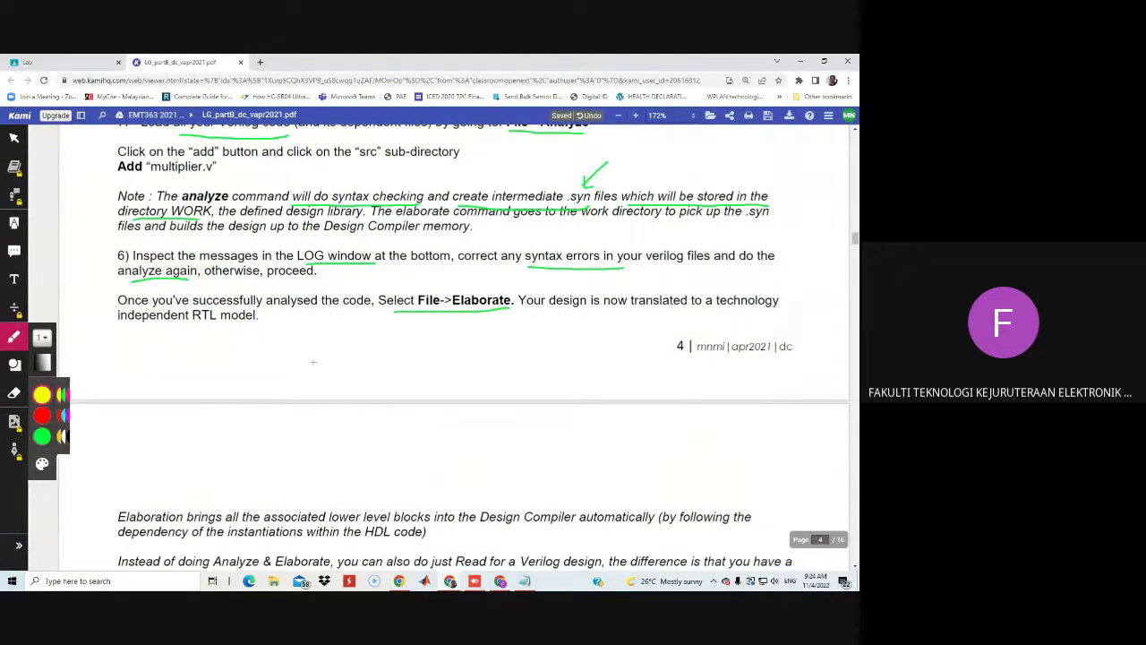
pyautogui.moveTo(413, 318); pyautogui.dragTo(551, 326)
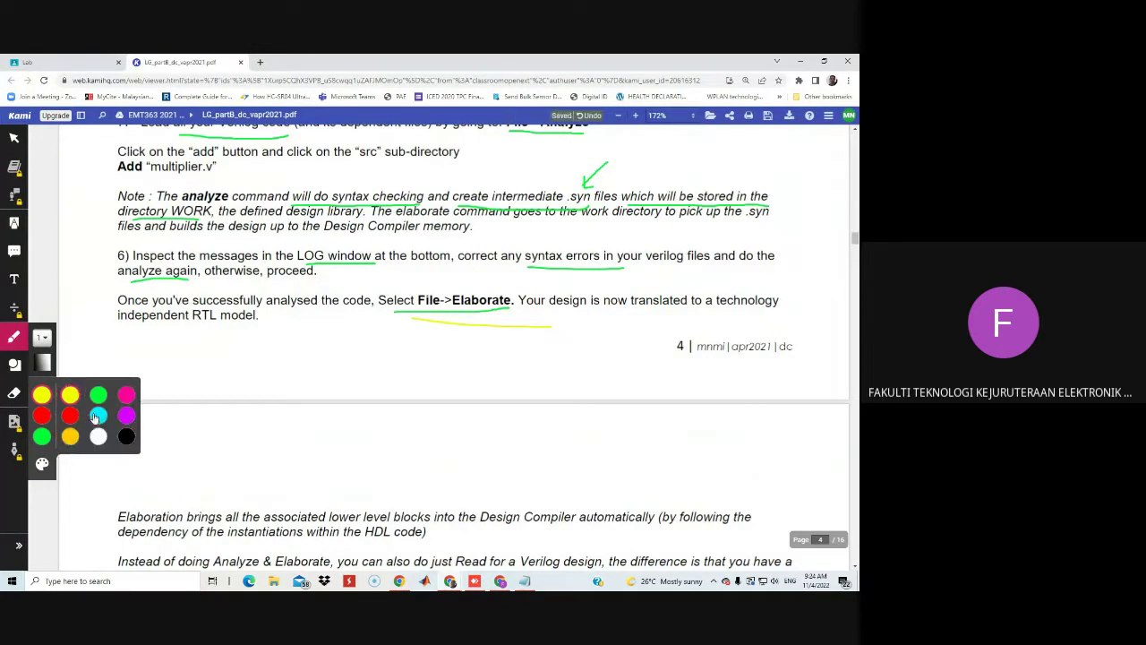
pyautogui.click(91, 417)
pyautogui.moveTo(415, 318); pyautogui.dragTo(528, 325)
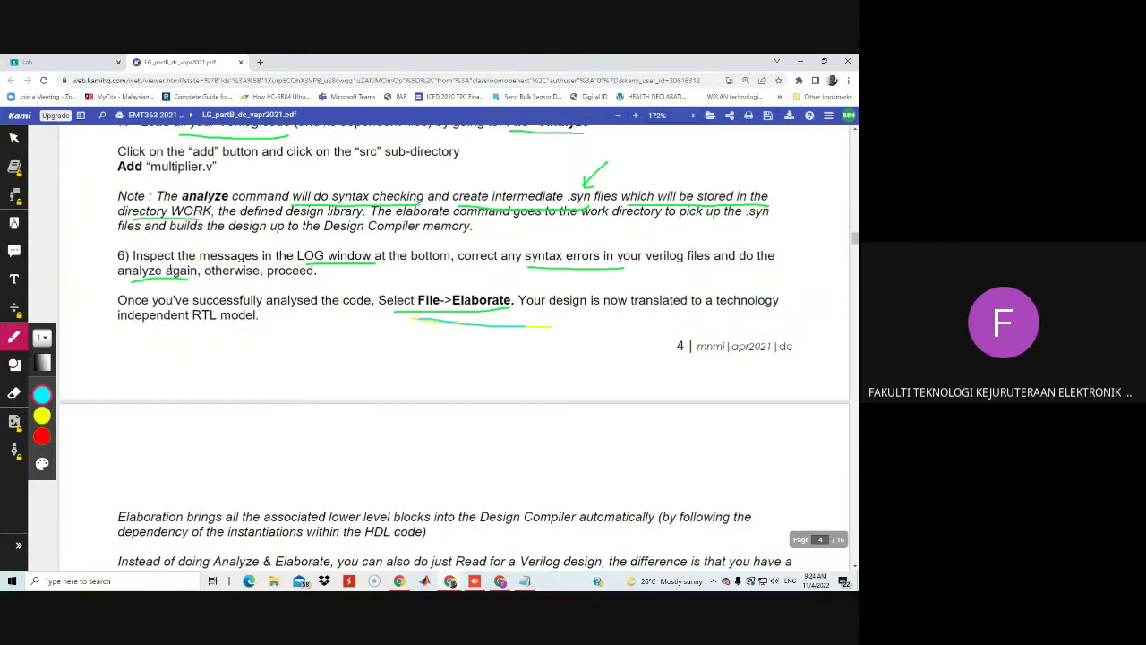
# Step: Underline in cyan the elaboration note on lower level blocks entering the Design Compiler automatically and the dependency of the instantiations
pyautogui.scroll(-3, 245, 341)
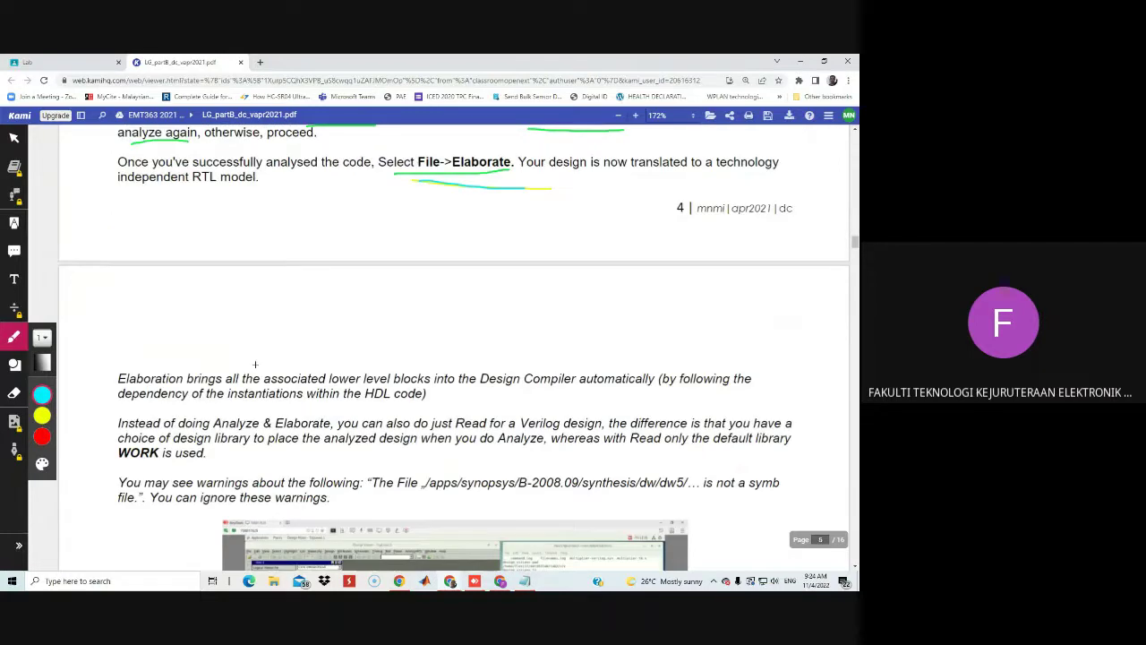
pyautogui.scroll(-1, 214, 361)
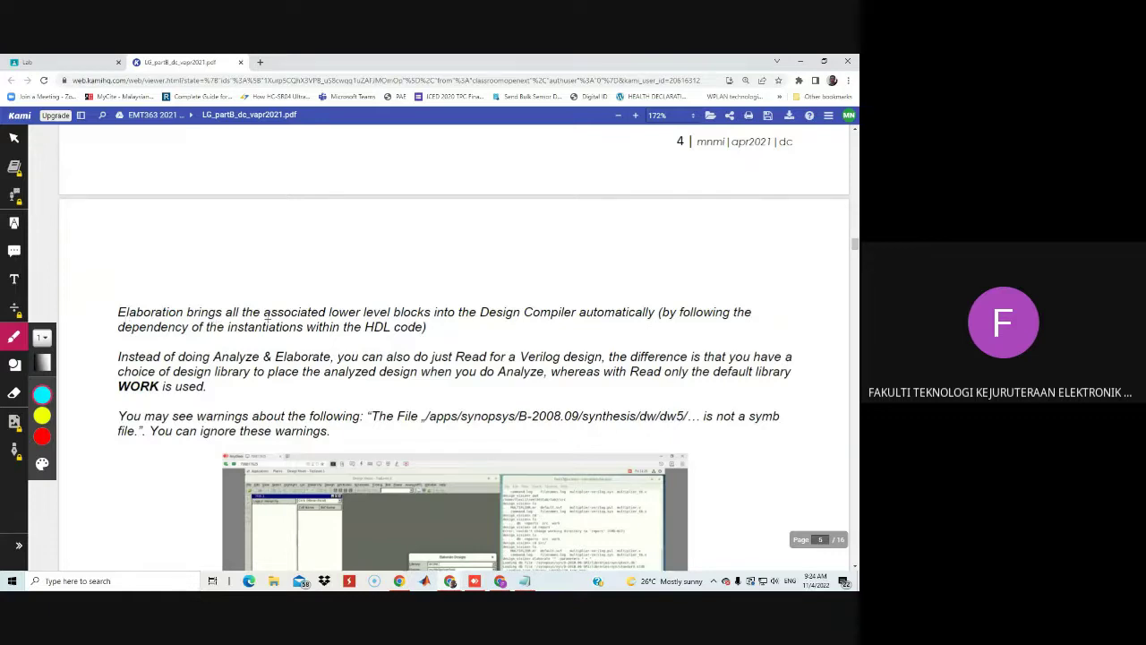
pyautogui.moveTo(338, 325)
pyautogui.mouseDown()
pyautogui.moveTo(660, 318)
pyautogui.moveTo(652, 325)
pyautogui.mouseUp()
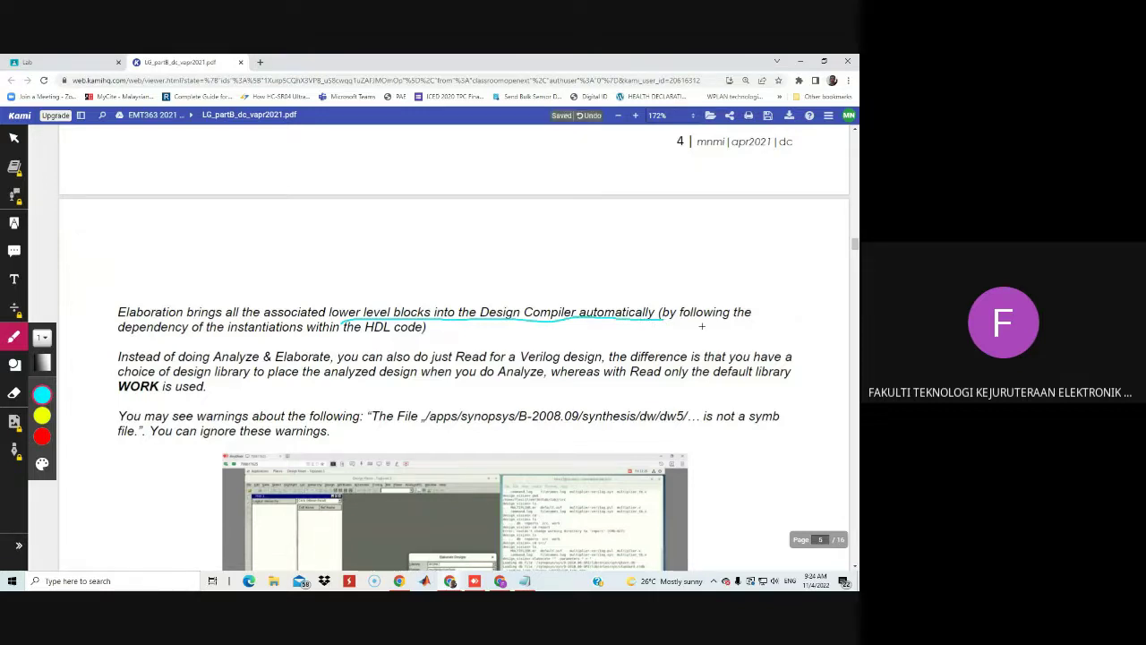
pyautogui.moveTo(131, 344); pyautogui.dragTo(424, 337)
# Step: Underline in cyan "Analyze & Elaborate", the phrase on placing the analyzed design in a library, and "WORK is used"
pyautogui.scroll(-1, 410, 351)
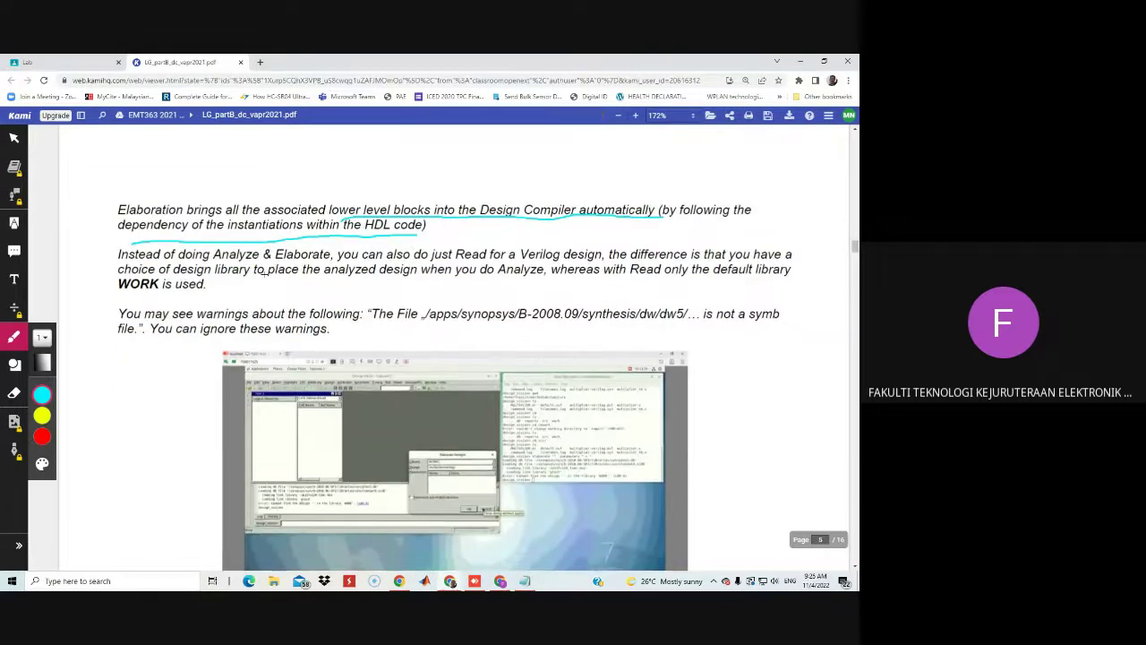
pyautogui.moveTo(219, 260); pyautogui.dragTo(329, 261)
pyautogui.moveTo(227, 279); pyautogui.dragTo(546, 278)
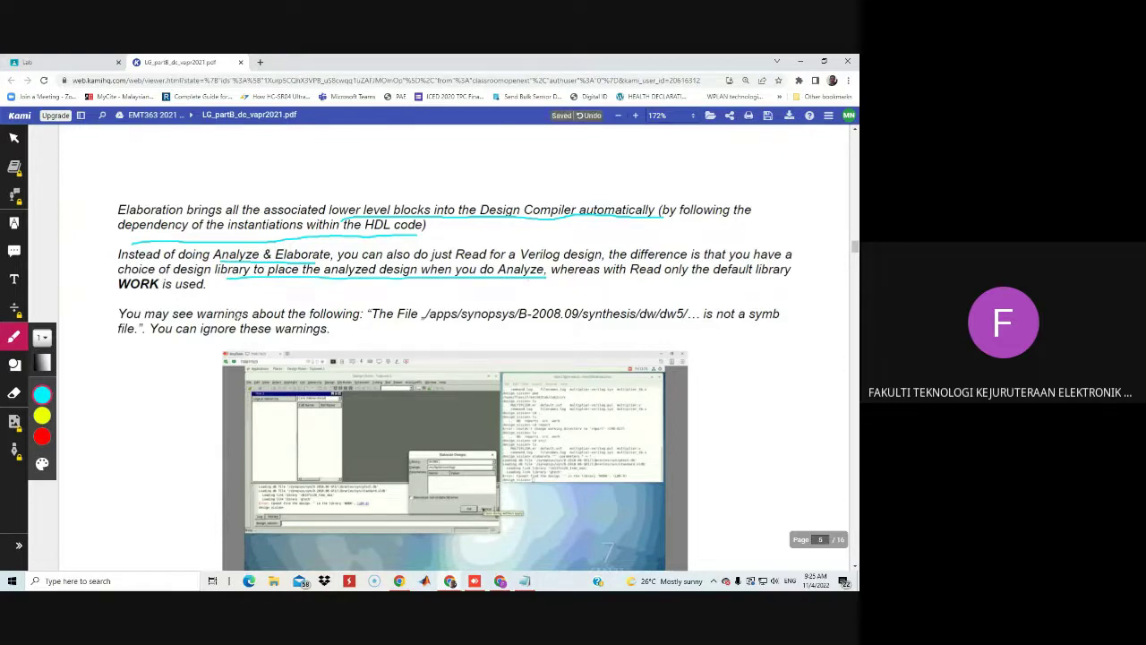
pyautogui.moveTo(146, 290); pyautogui.dragTo(204, 291)
# Step: Switch to the AnyDesk session and elaborate the multiplier(verilog) design from the WORK library in Design Vision
pyautogui.scroll(4, 561, 336)
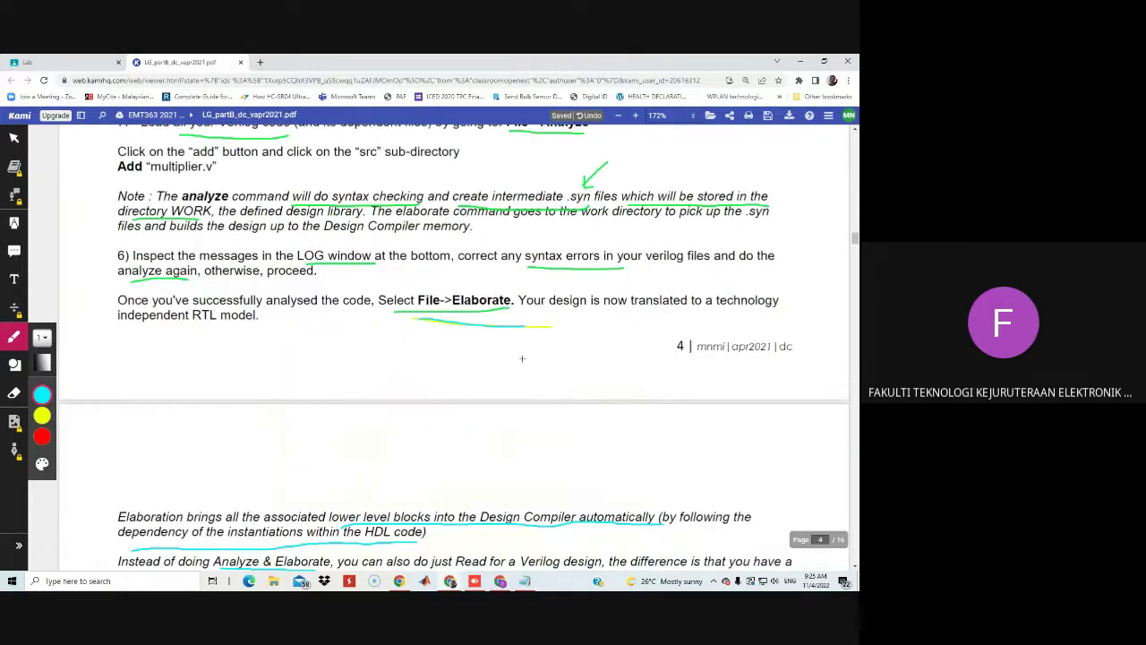
pyautogui.scroll(-1, 521, 359)
pyautogui.click(475, 580)
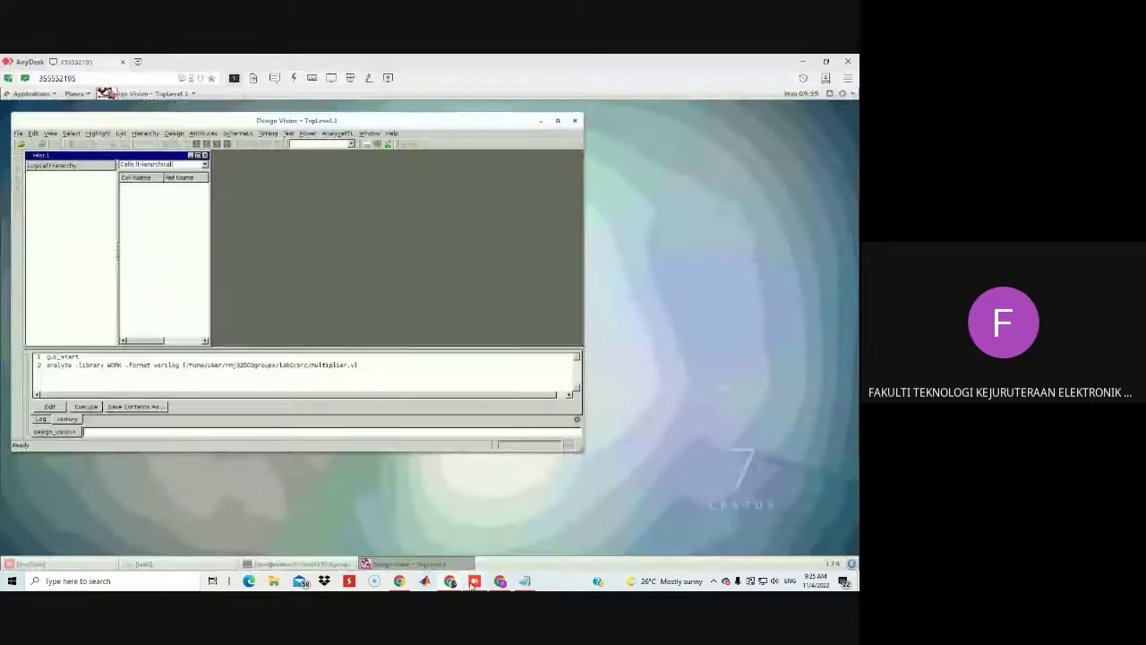
pyautogui.click(18, 133)
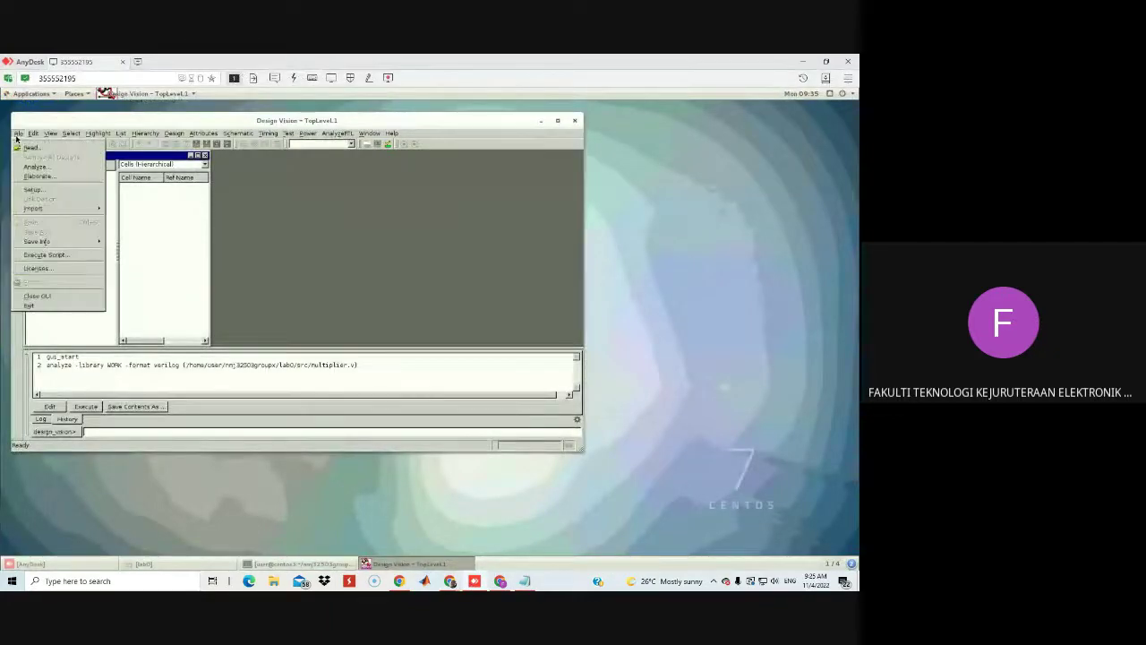
pyautogui.click(47, 177)
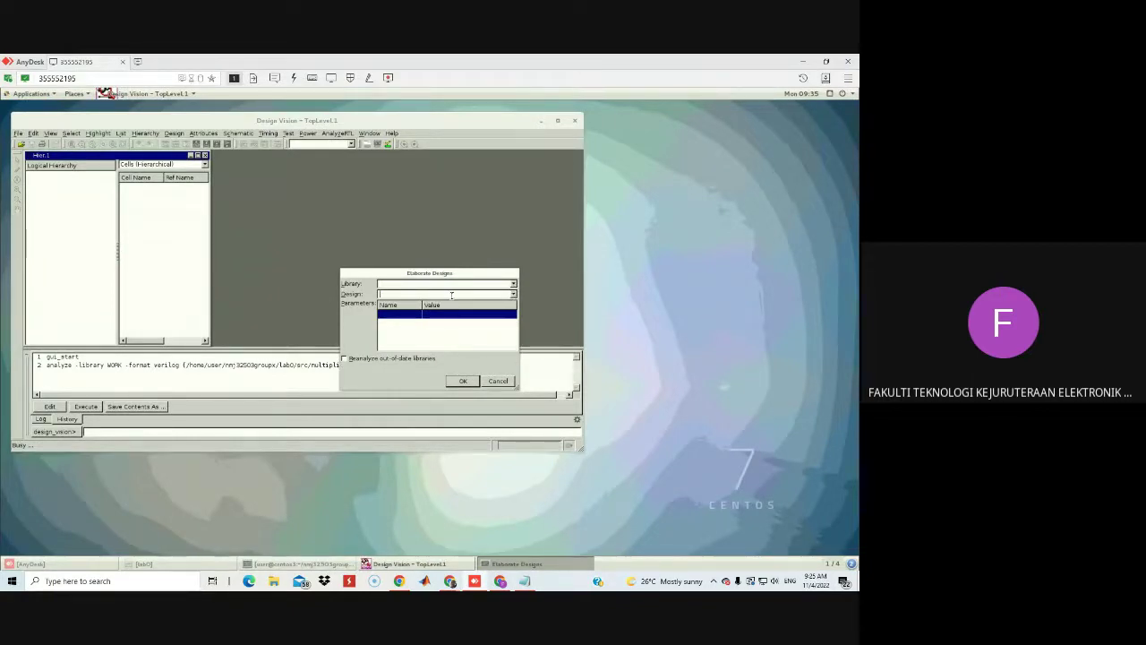
pyautogui.click(381, 283)
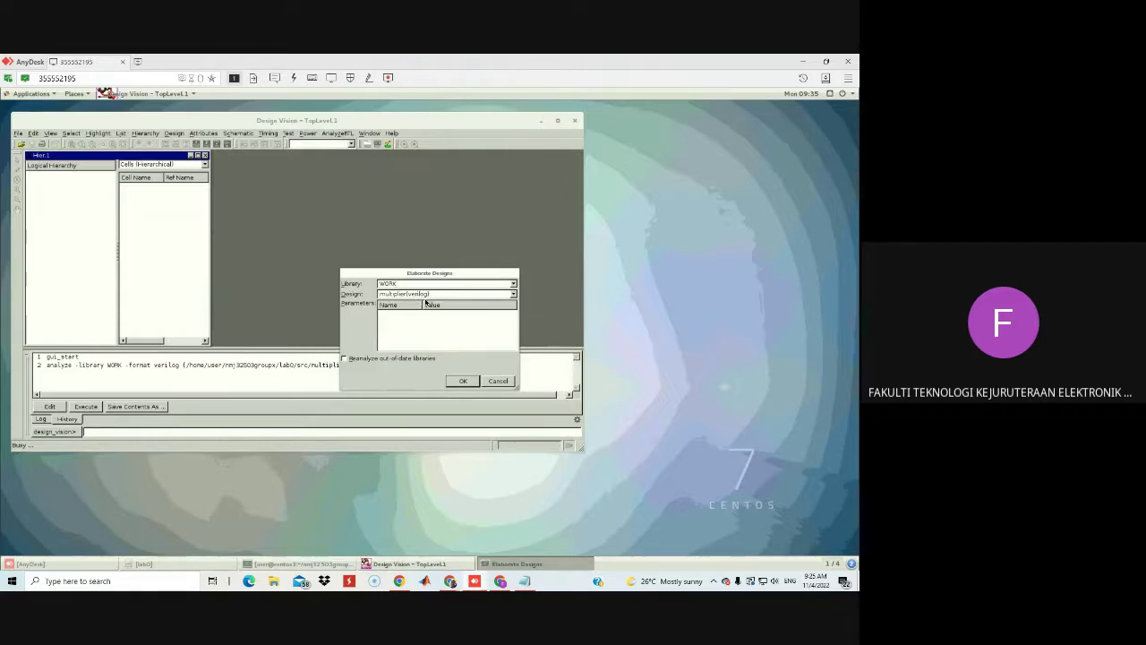
pyautogui.click(464, 382)
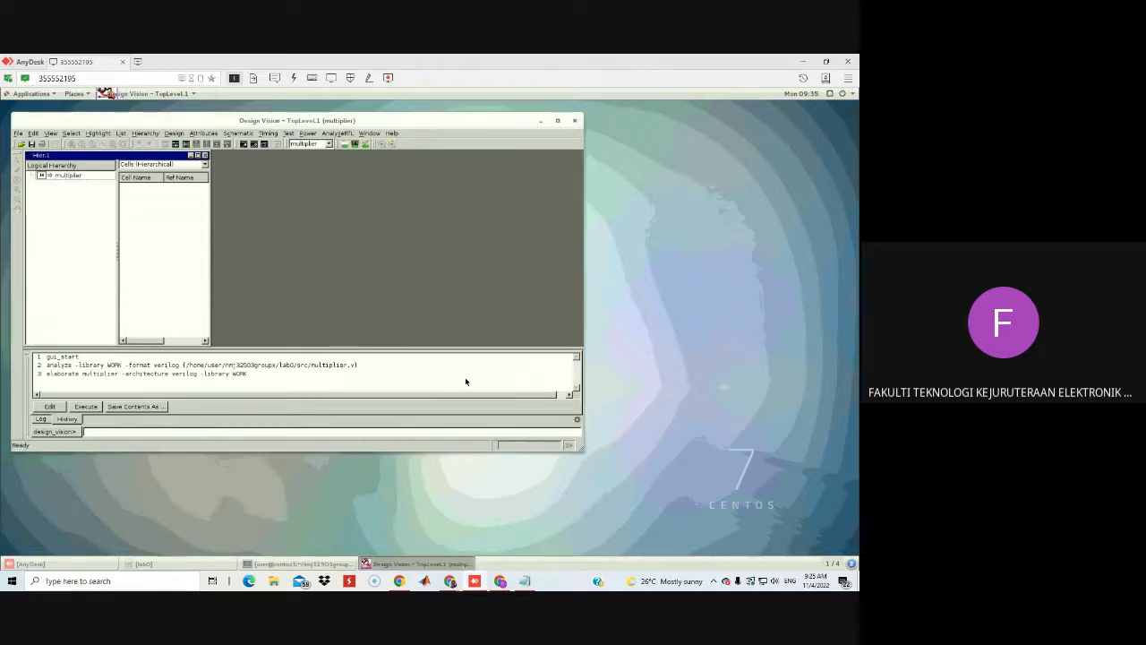
# Step: Show the log in a maximized Design Vision window and enlarge its pane to display the full elaboration output
pyautogui.click(39, 419)
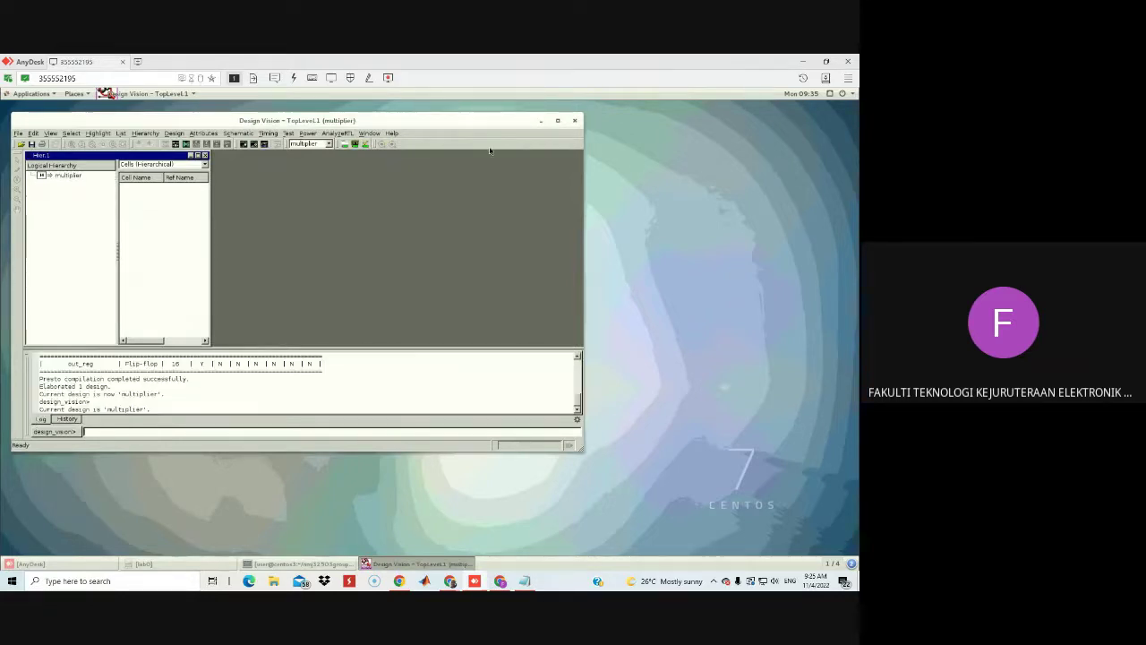
pyautogui.click(556, 121)
pyautogui.scroll(10, 184, 479)
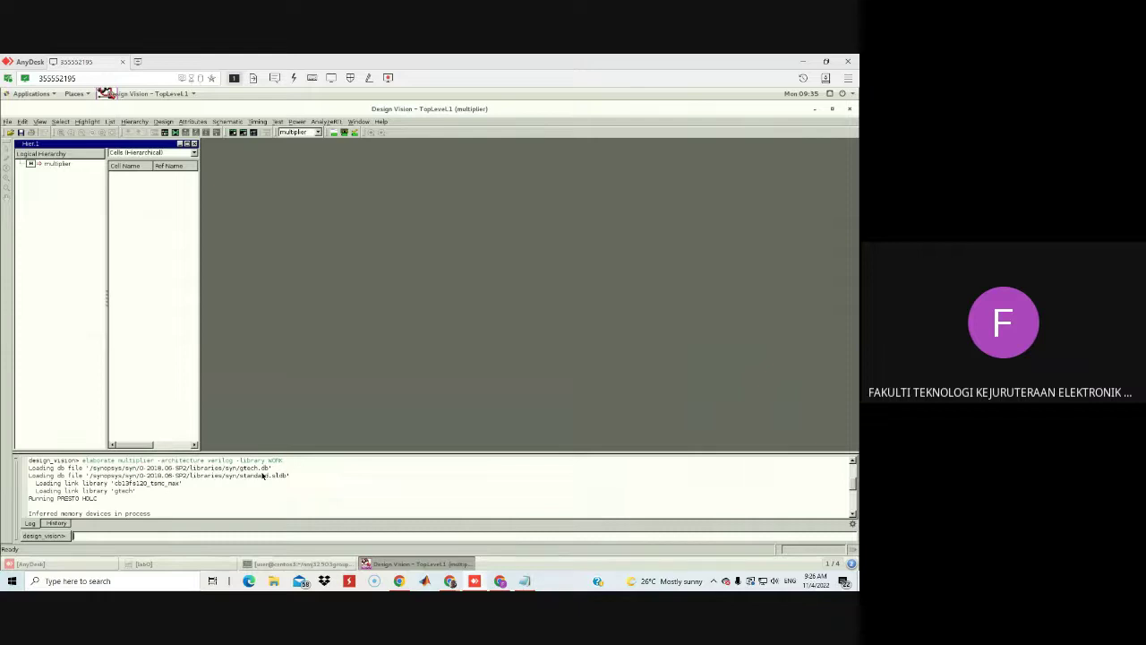
pyautogui.scroll(-1, 262, 475)
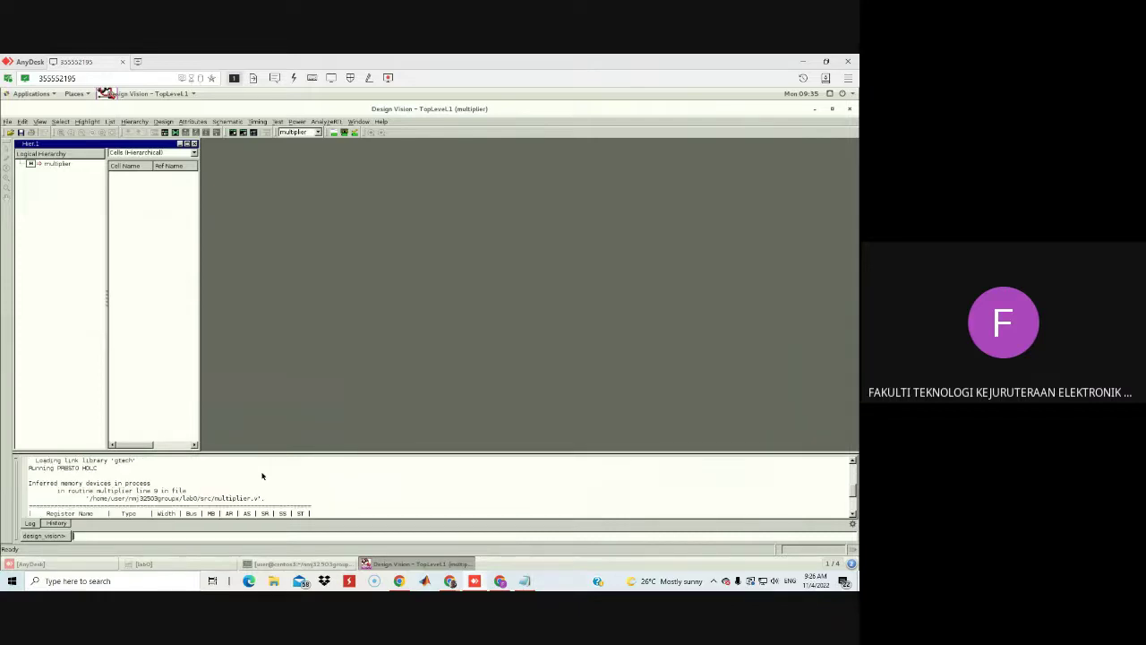
pyautogui.moveTo(275, 452); pyautogui.dragTo(276, 217)
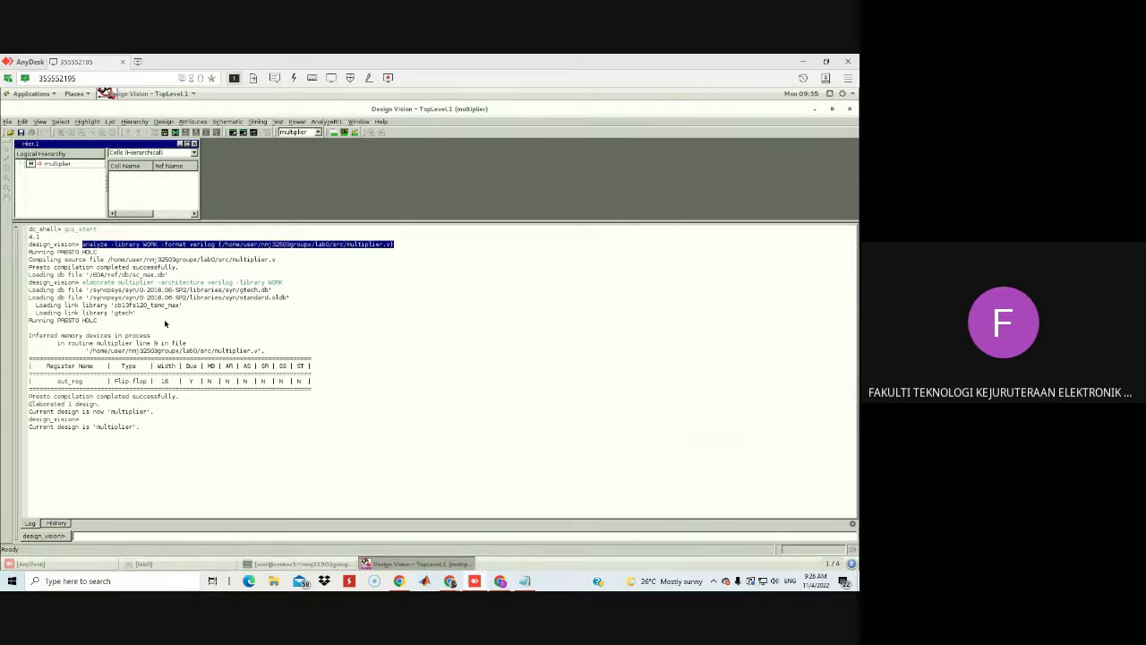
# Step: Copy the command "elaborate multiplier -architecture verilog -library WORK" from the log into the Notepad file below the analyze command
pyautogui.moveTo(83, 283); pyautogui.dragTo(284, 283)
pyautogui.hotkey('ctrl', 'c')
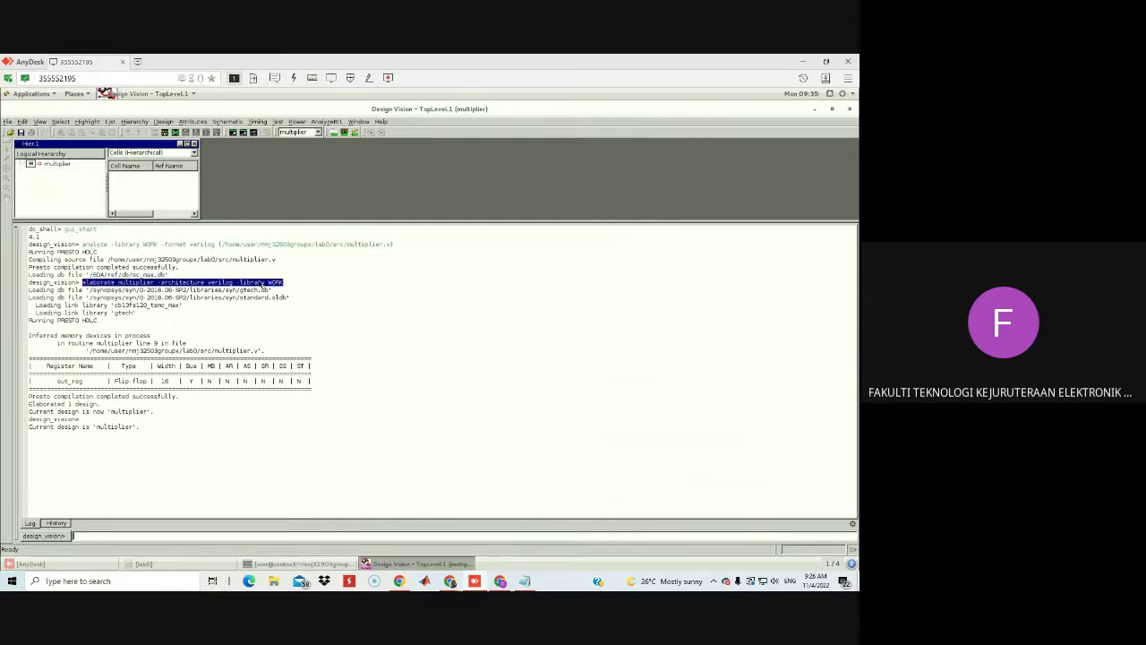
pyautogui.rightClick(261, 283)
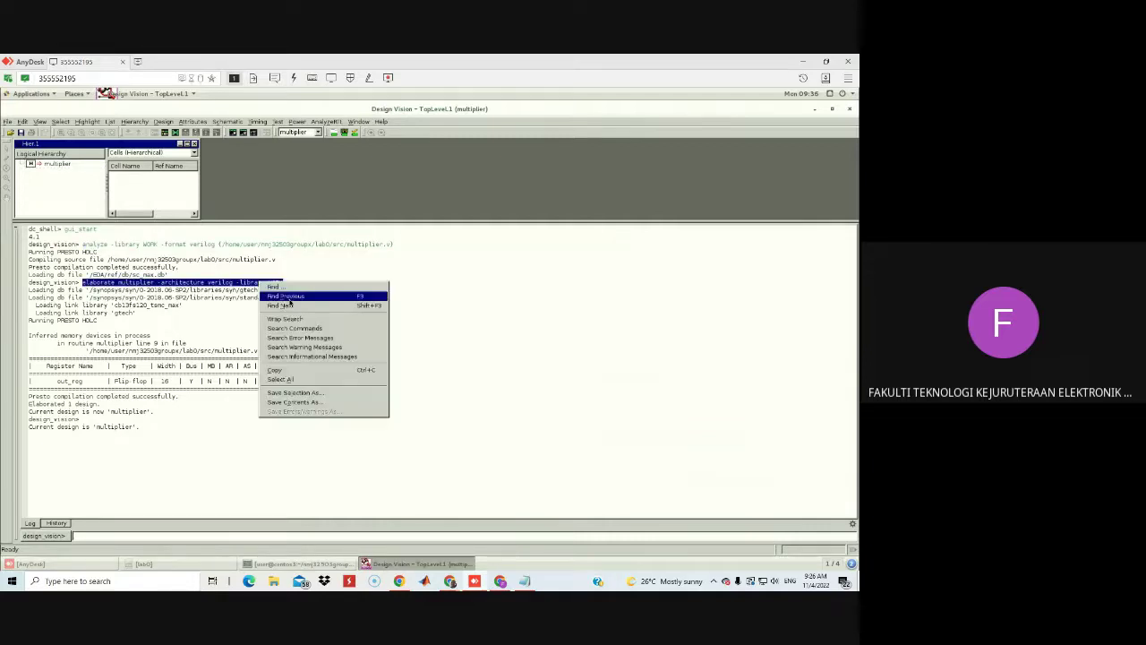
pyautogui.click(282, 370)
pyautogui.click(526, 582)
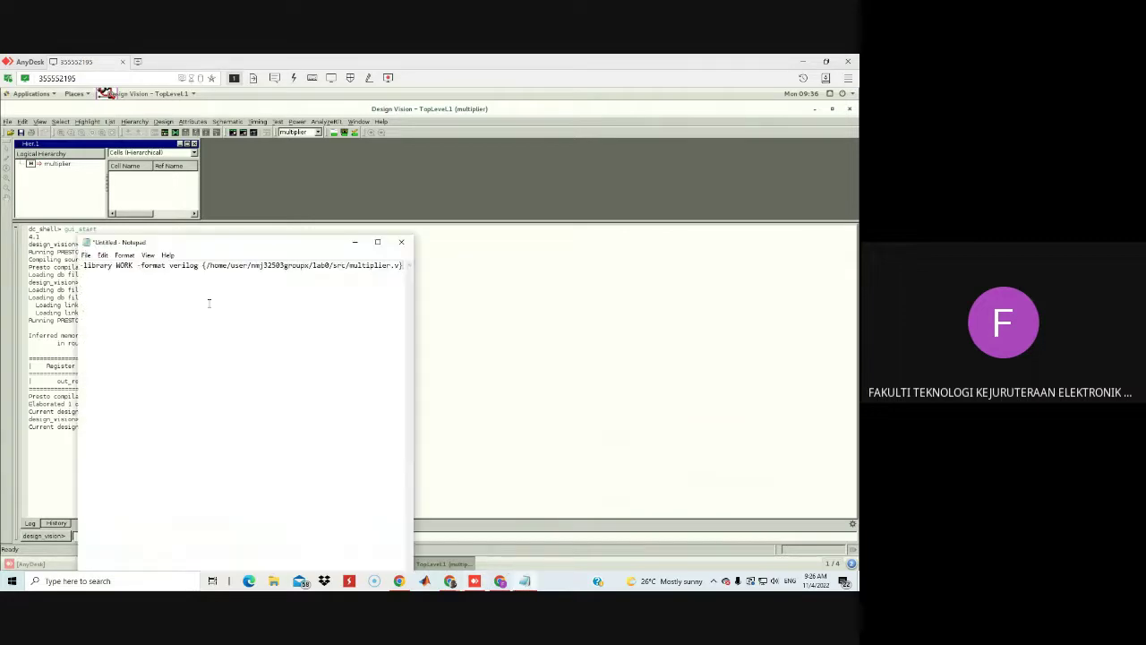
pyautogui.click(134, 286)
pyautogui.press('Home')
pyautogui.hotkey('ctrl', 'v')
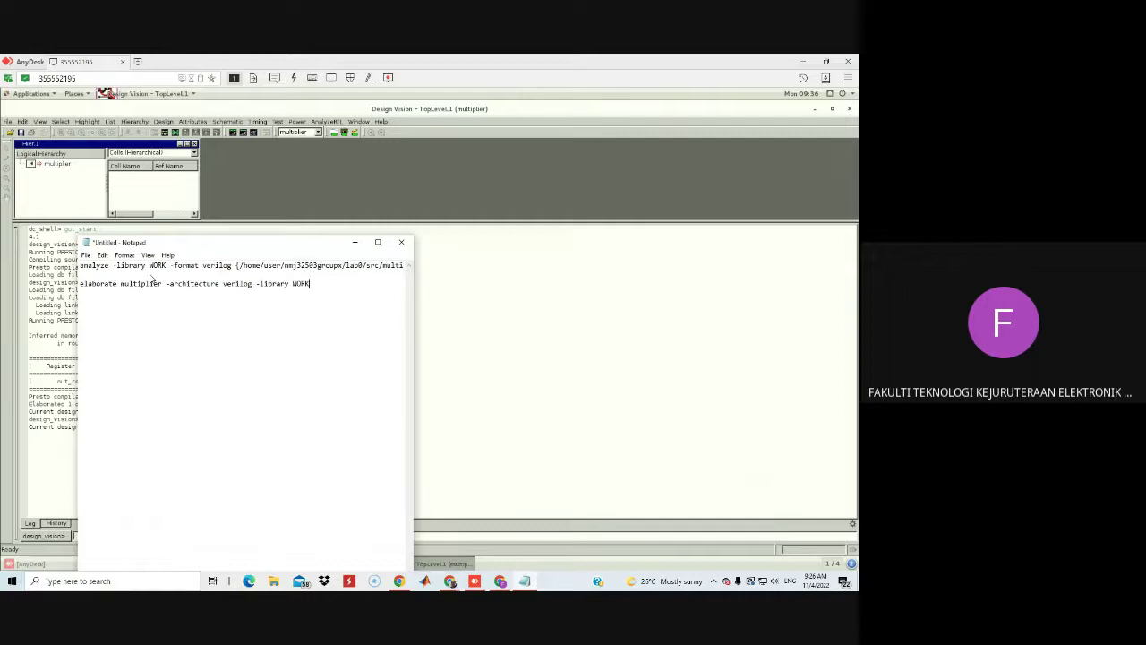
# Step: Return to Design Vision, review the recorded commands in the history, and go back to the log
pyautogui.click(571, 355)
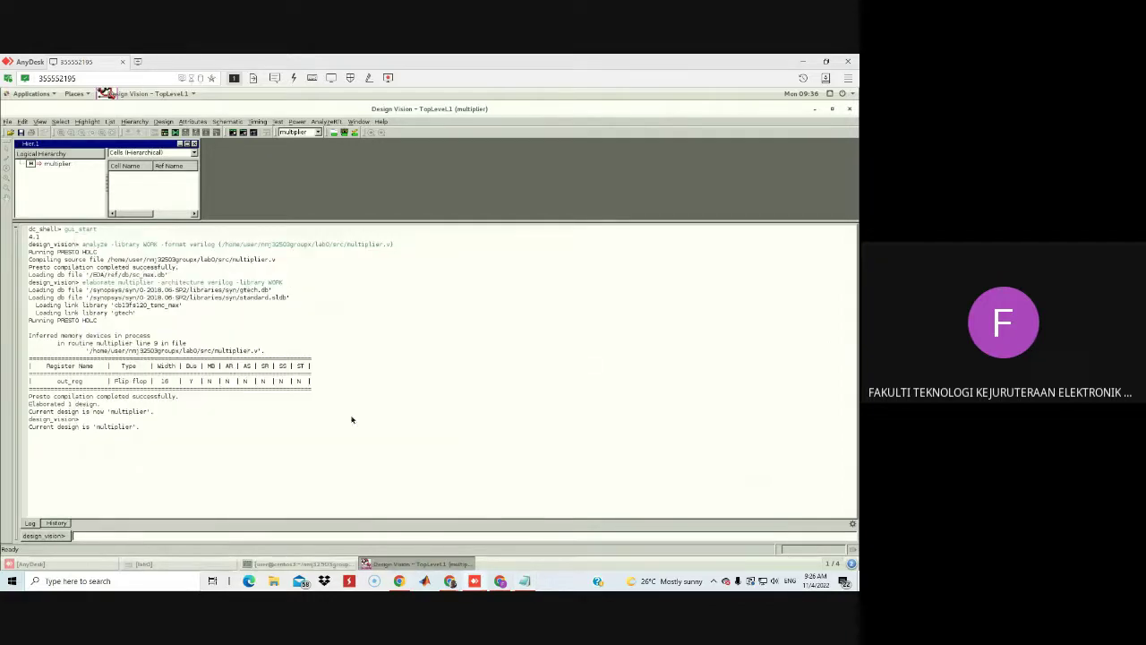
pyautogui.click(56, 523)
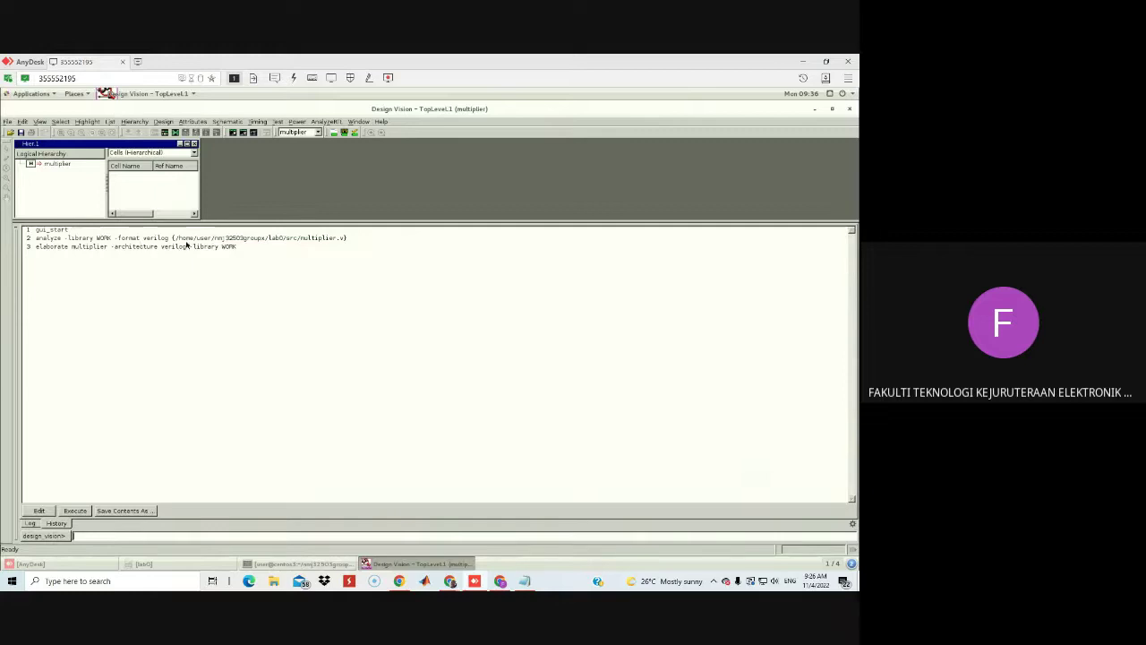
pyautogui.click(32, 523)
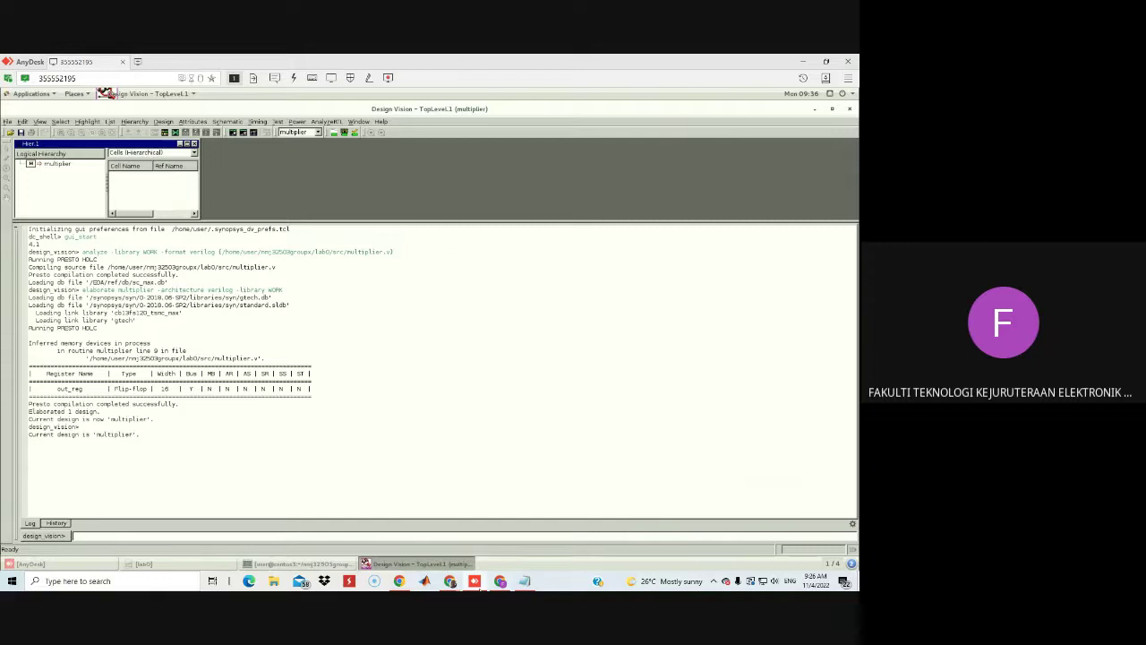
# Step: Return to the lab guide and read on from Fig. 6 to "Part IV: Viewing the schematic"
pyautogui.click(475, 580)
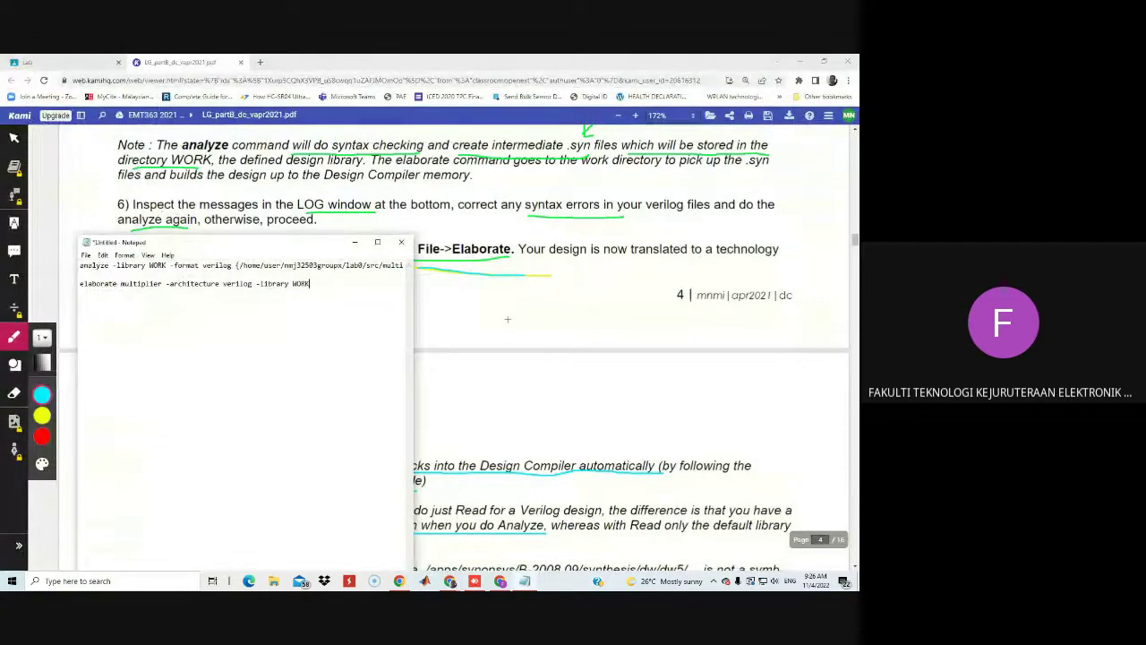
pyautogui.click(507, 318)
pyautogui.scroll(-3, 506, 319)
pyautogui.scroll(-3, 506, 428)
pyautogui.scroll(2, 507, 428)
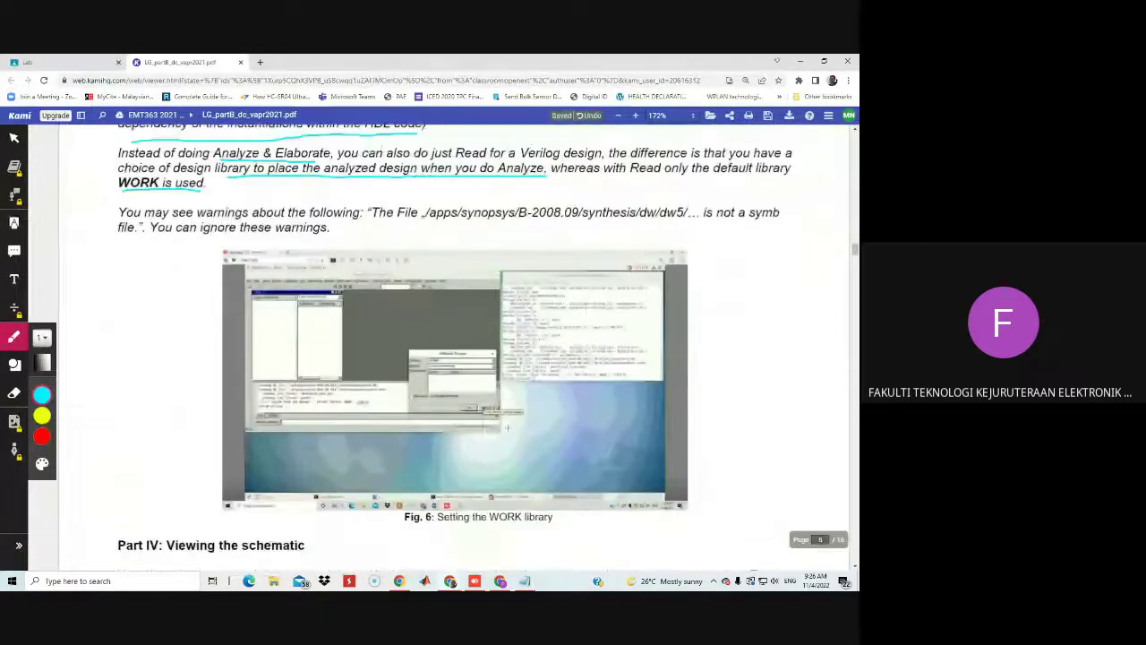
pyautogui.scroll(-1, 530, 373)
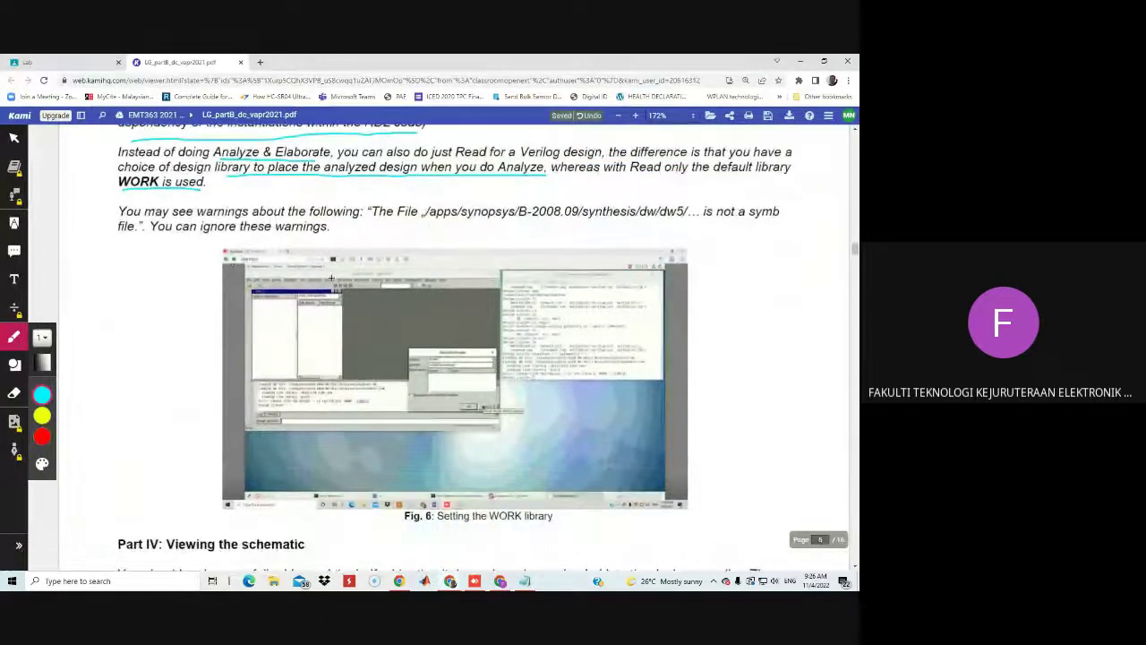
pyautogui.scroll(-4, 346, 326)
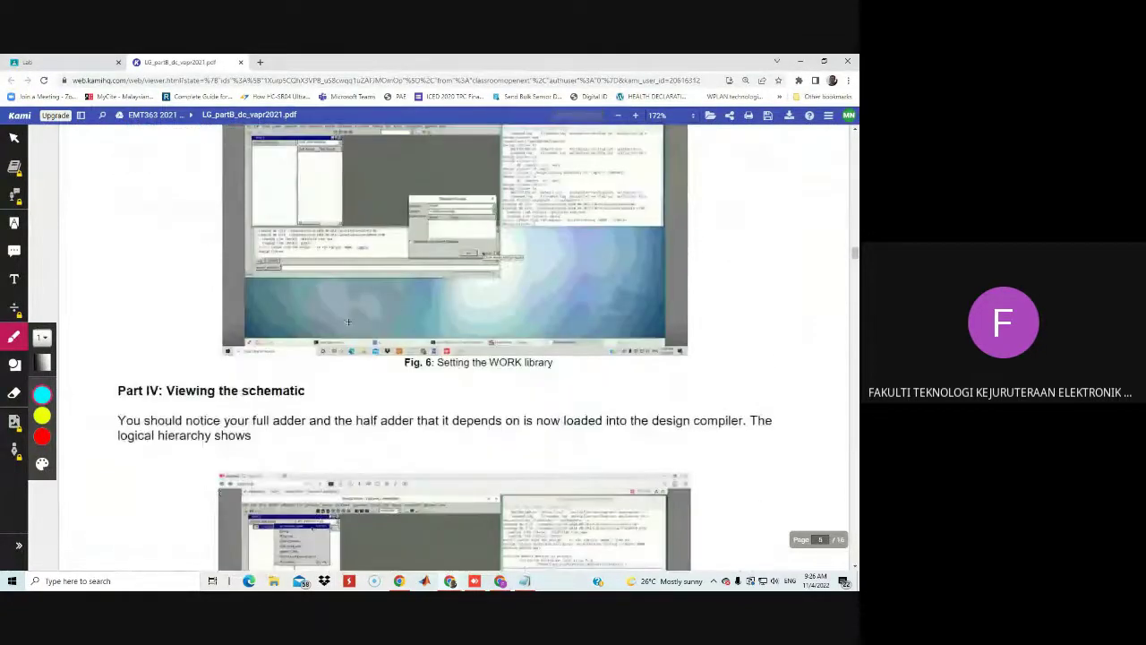
pyautogui.scroll(-2, 346, 326)
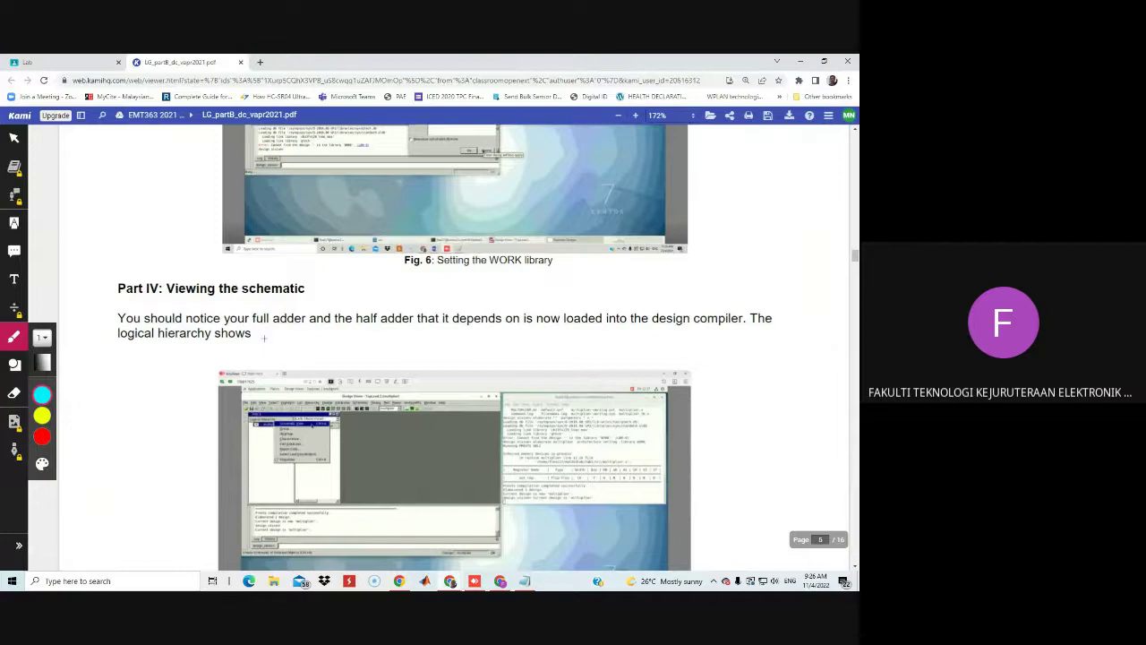
# Step: Review the lab guide from the ASIC design flow introduction through the library setup to the Analyze and Elaborate instructions
pyautogui.scroll(20, 375, 336)
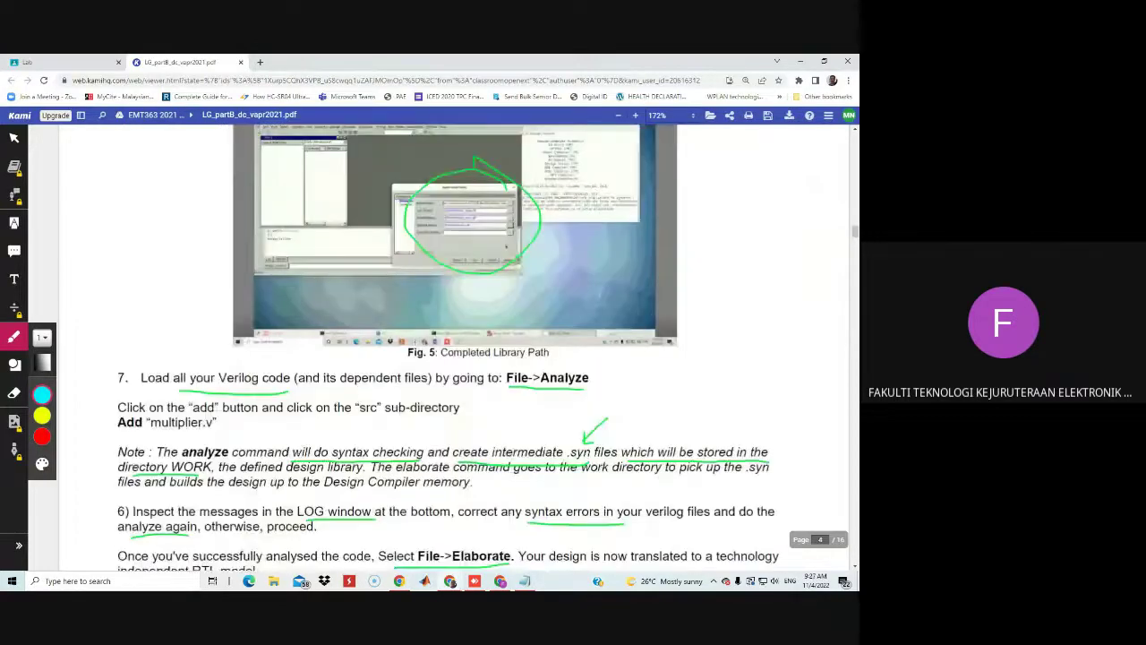
pyautogui.scroll(20, 414, 345)
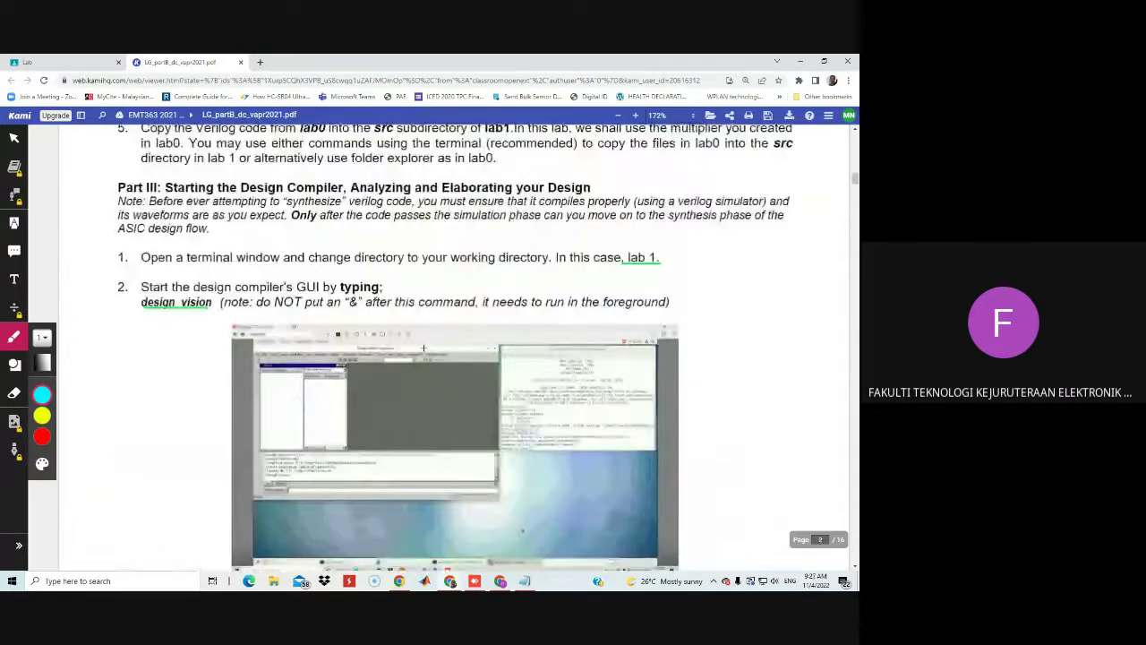
pyautogui.scroll(10, 423, 348)
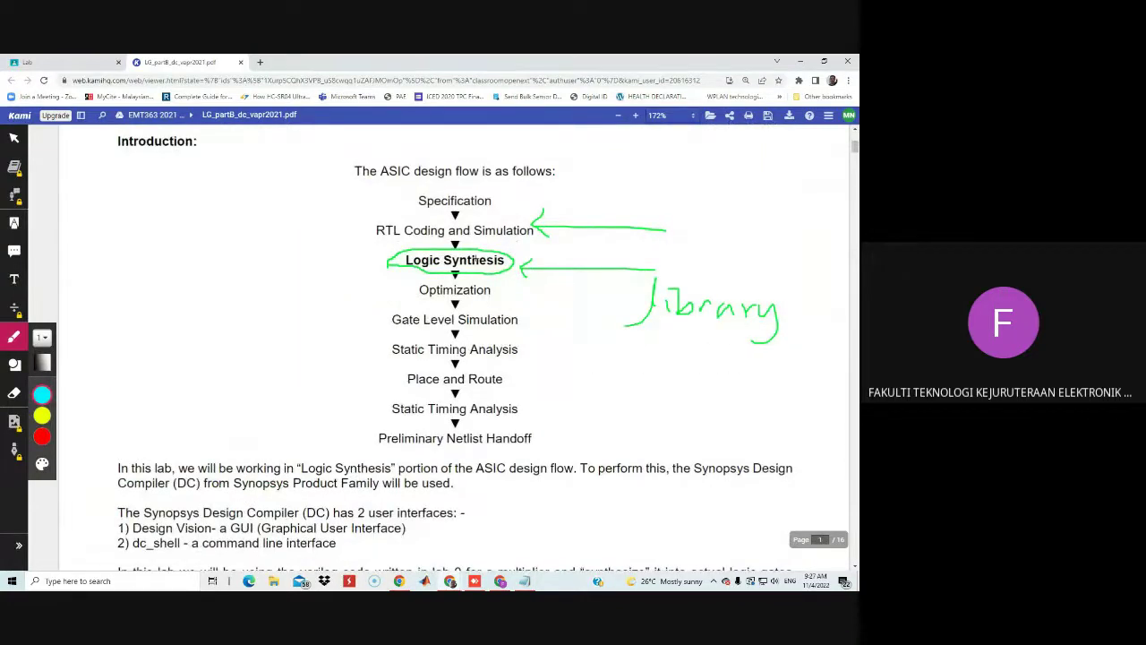
pyautogui.scroll(-2, 528, 316)
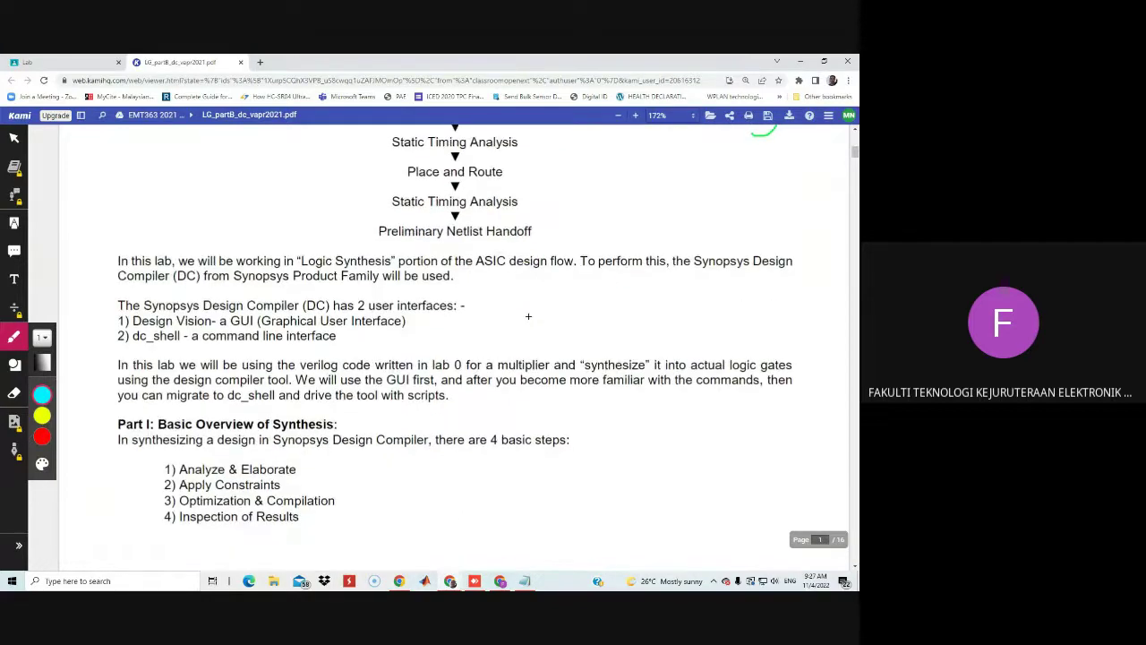
pyautogui.scroll(-20, 528, 316)
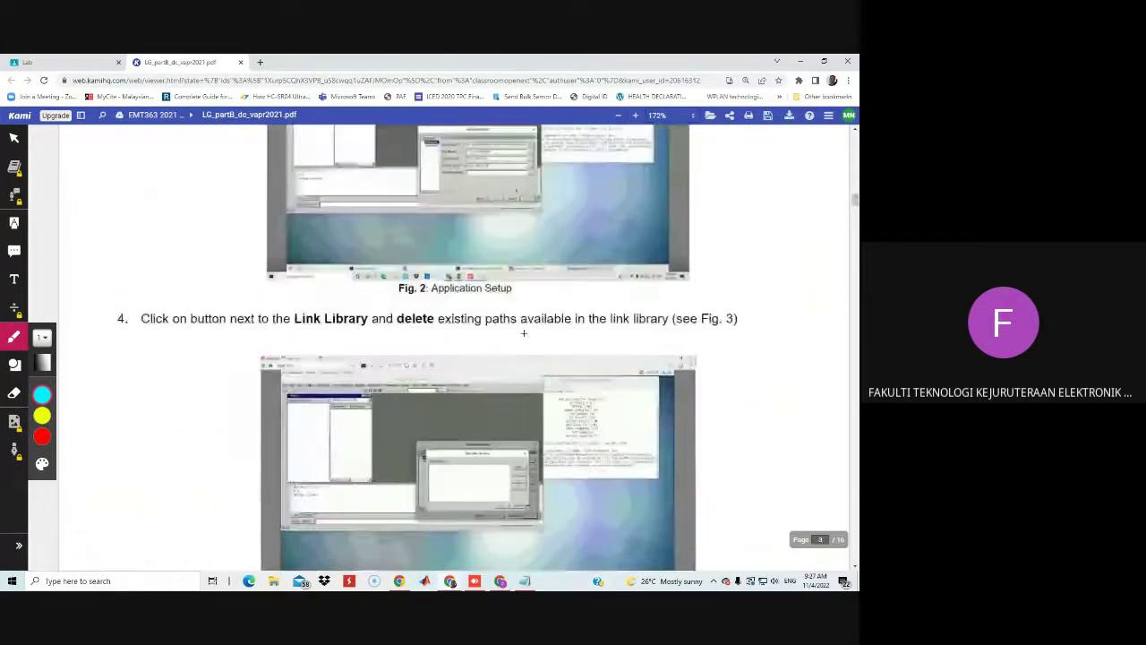
pyautogui.scroll(-10, 523, 335)
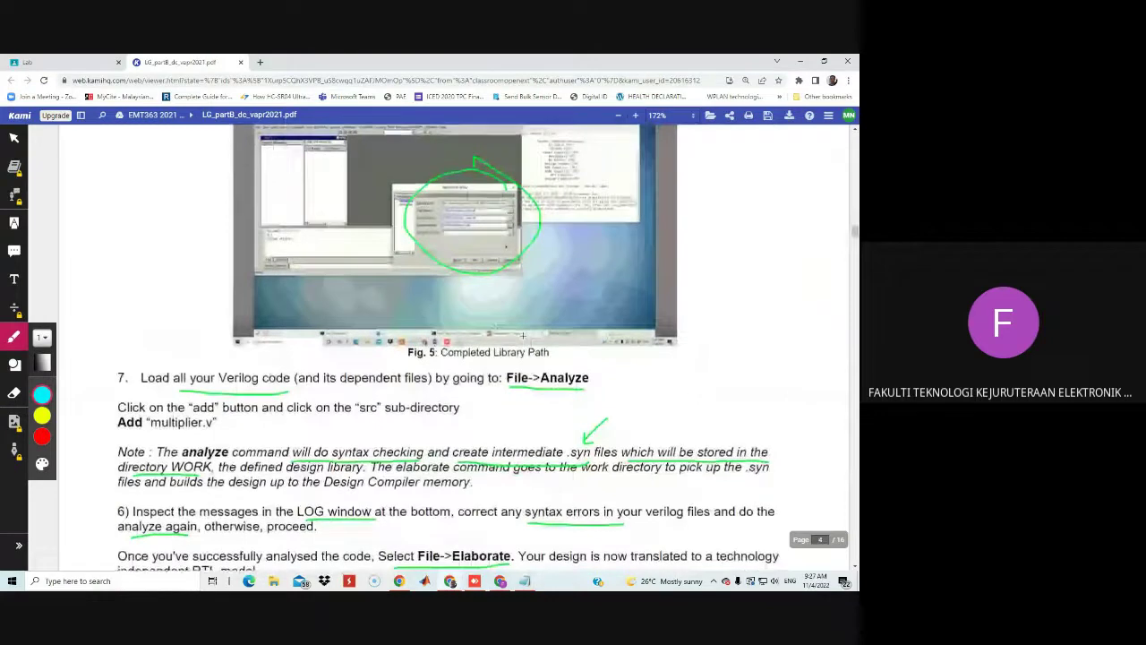
pyautogui.scroll(-6, 523, 334)
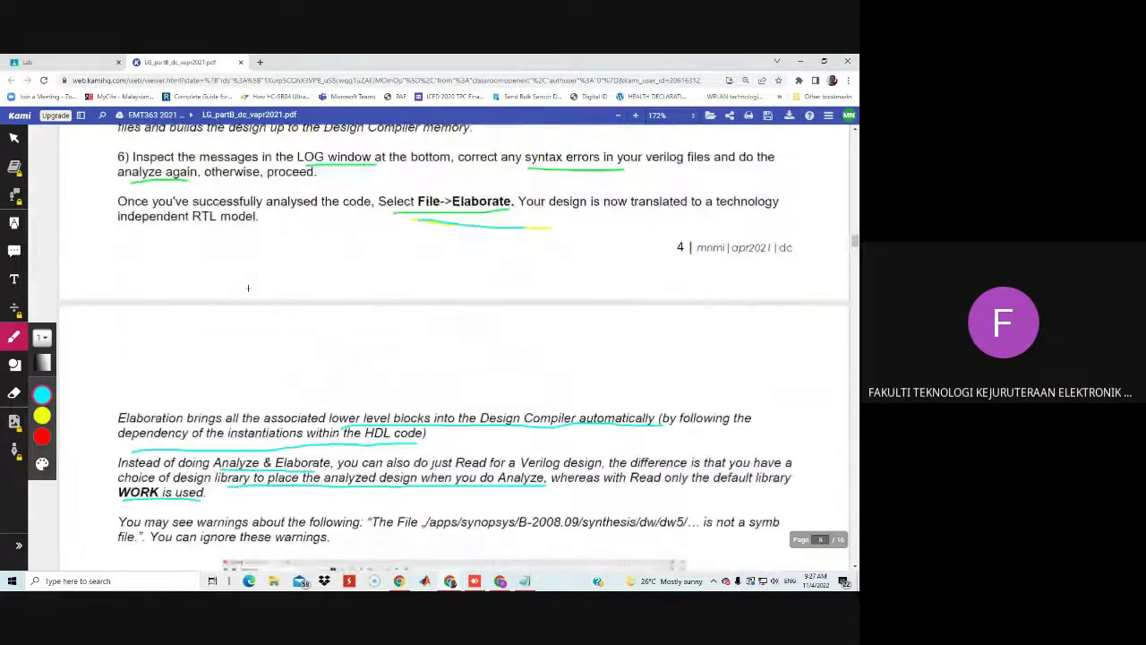
# Step: Underline "the schematic" in the "Part IV: Viewing the schematic" heading in cyan and read on to instruction 1
pyautogui.scroll(-5, 430, 347)
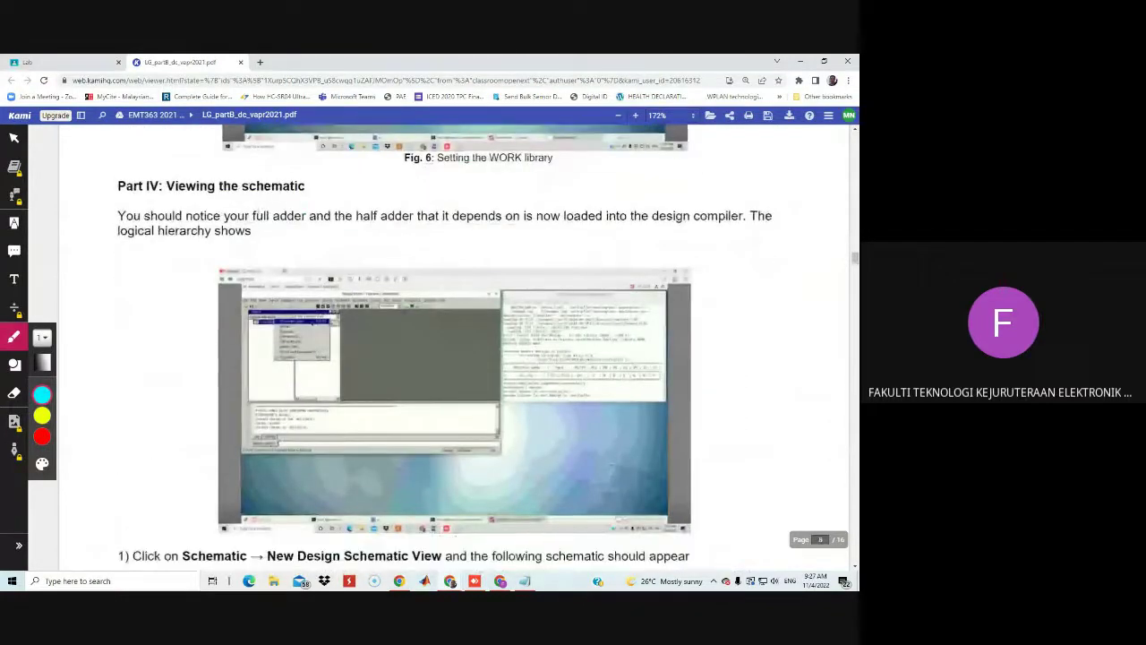
pyautogui.moveTo(225, 200); pyautogui.dragTo(305, 198)
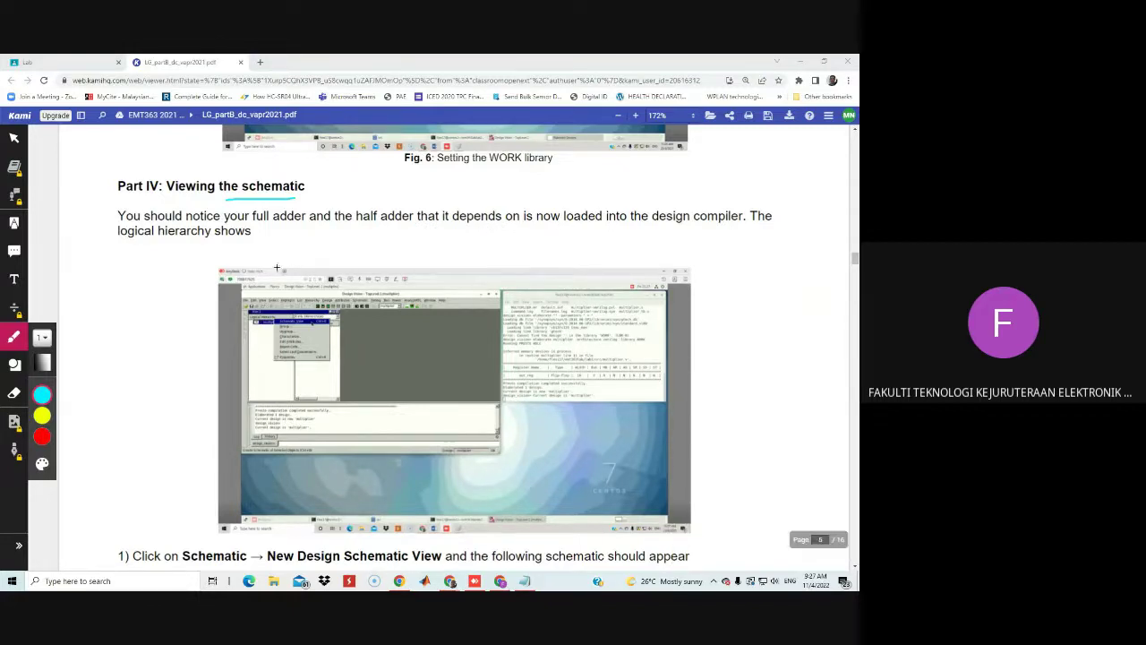
pyautogui.scroll(-2, 453, 336)
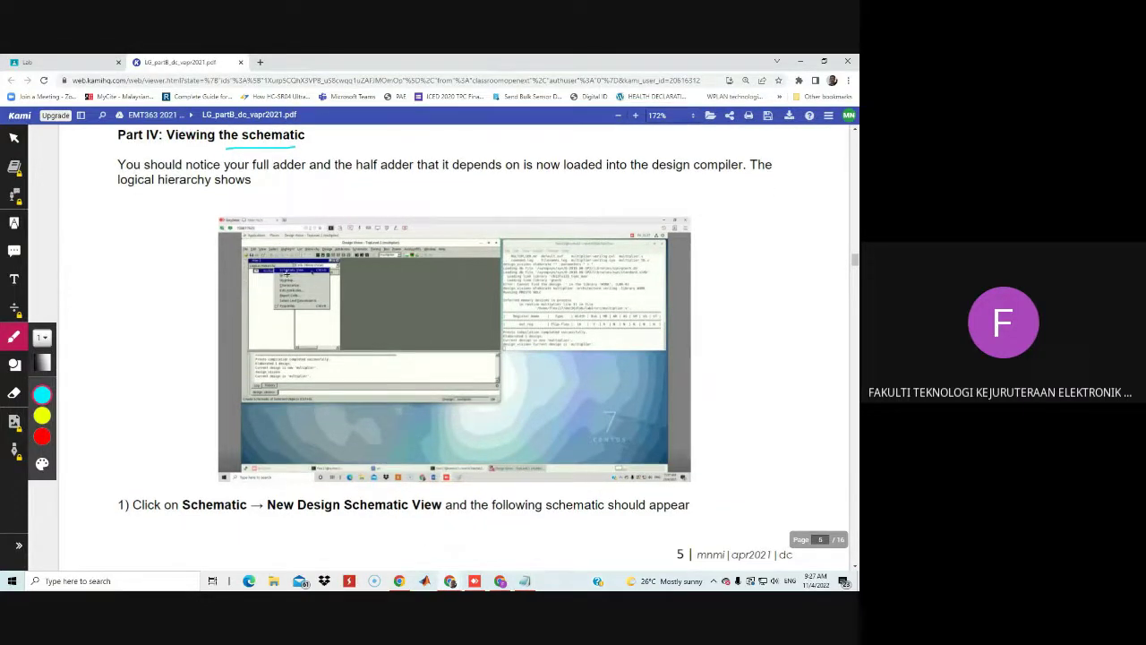
# Step: In Design Vision, open the schematic view of multiplier from the logical hierarchy and maximize it in an enlarged upper pane
pyautogui.click(474, 581)
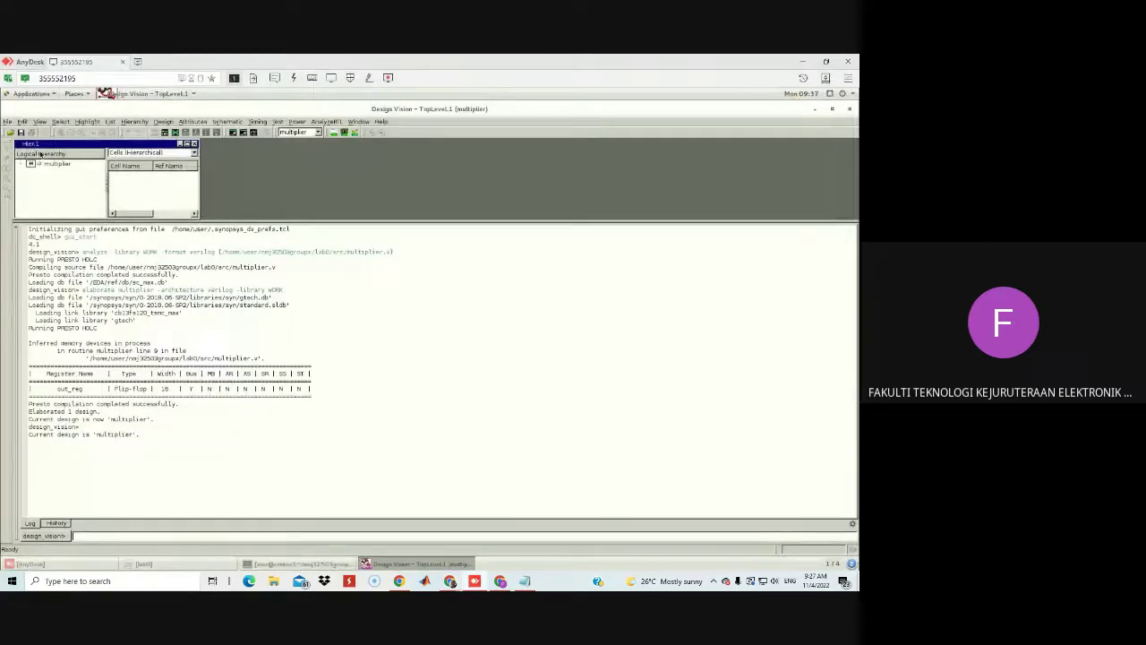
pyautogui.click(55, 165)
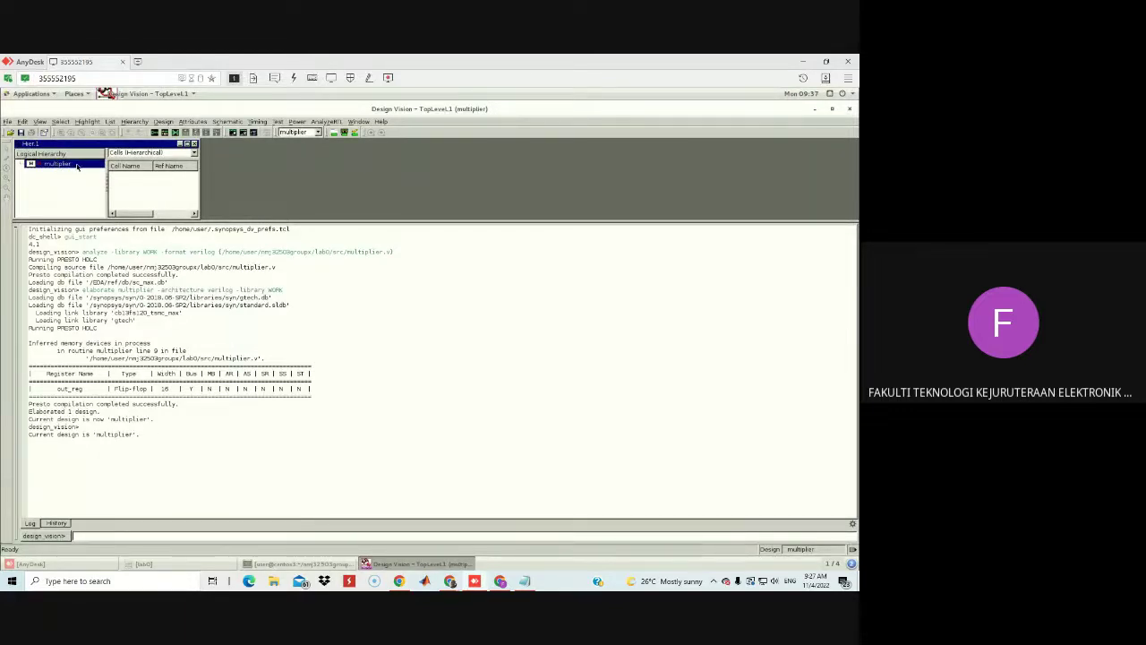
pyautogui.rightClick(69, 167)
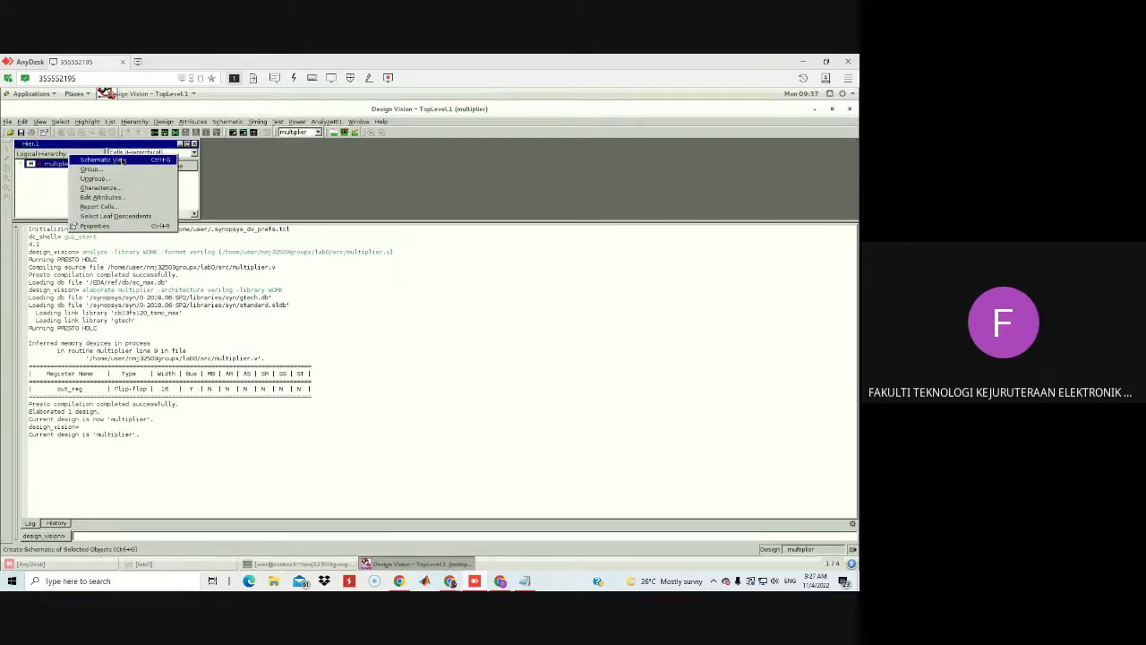
pyautogui.click(55, 164)
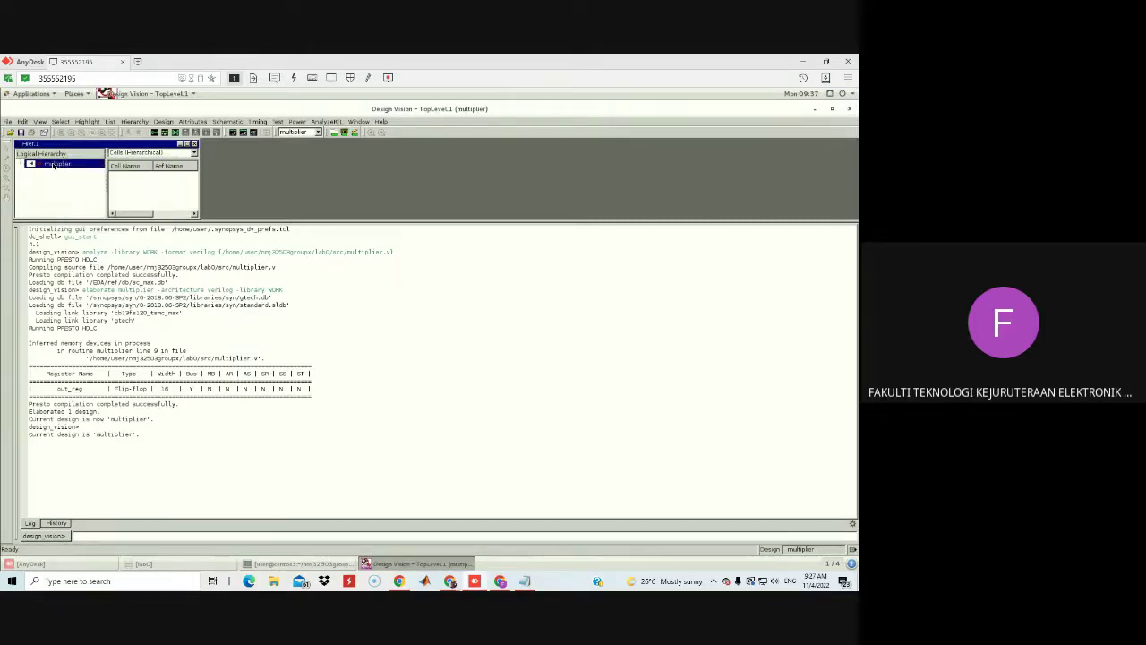
pyautogui.rightClick(54, 165)
pyautogui.click(87, 158)
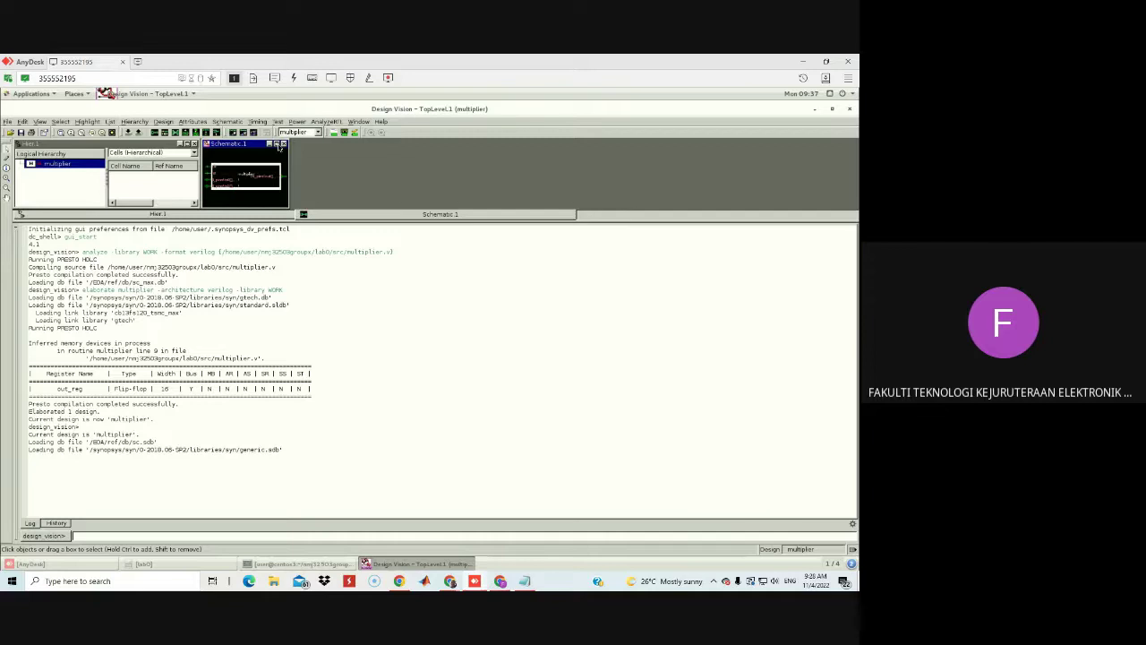
pyautogui.moveTo(427, 221); pyautogui.dragTo(427, 421)
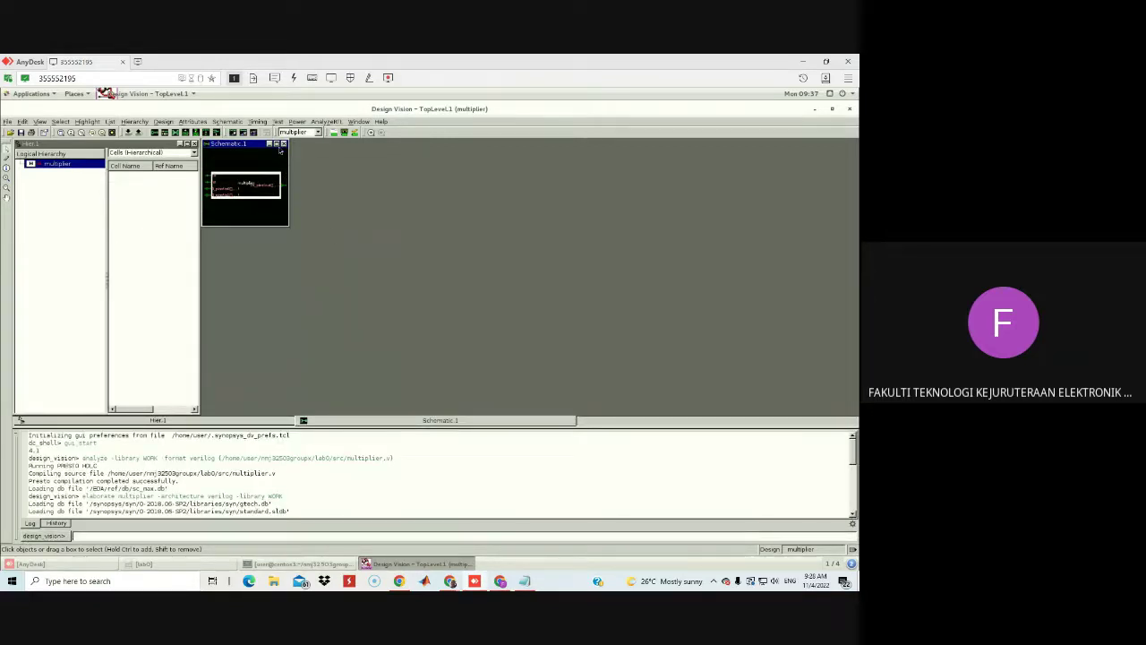
pyautogui.click(277, 144)
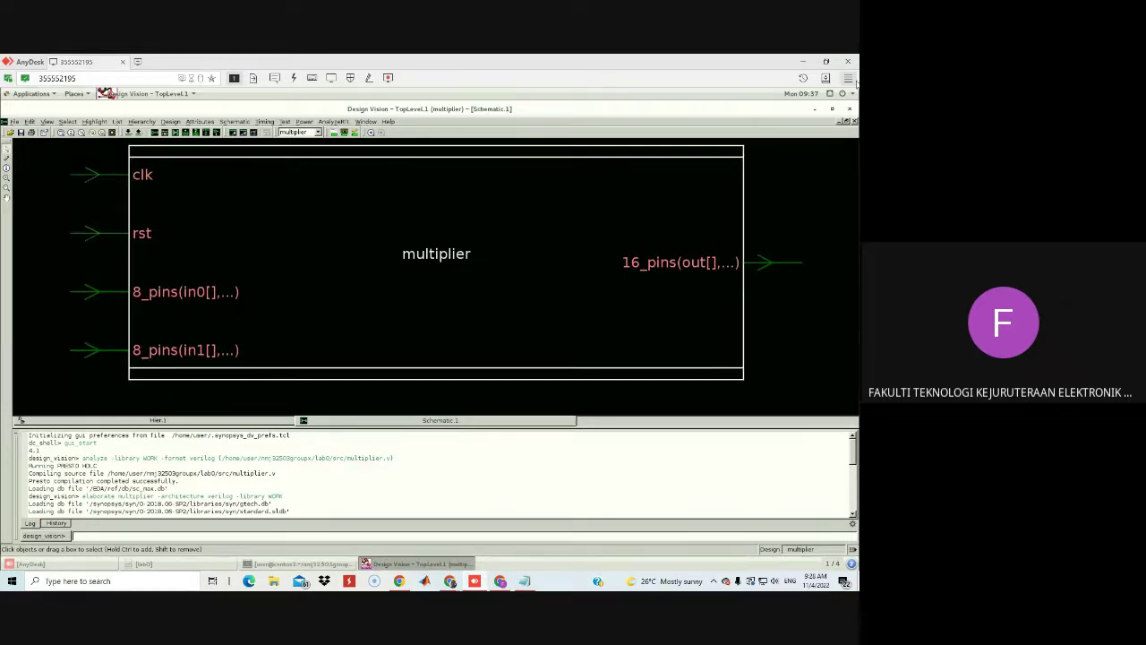
# Step: Restore the remote desktop to a smaller window and go back through the lab guide to its first page
pyautogui.click(826, 62)
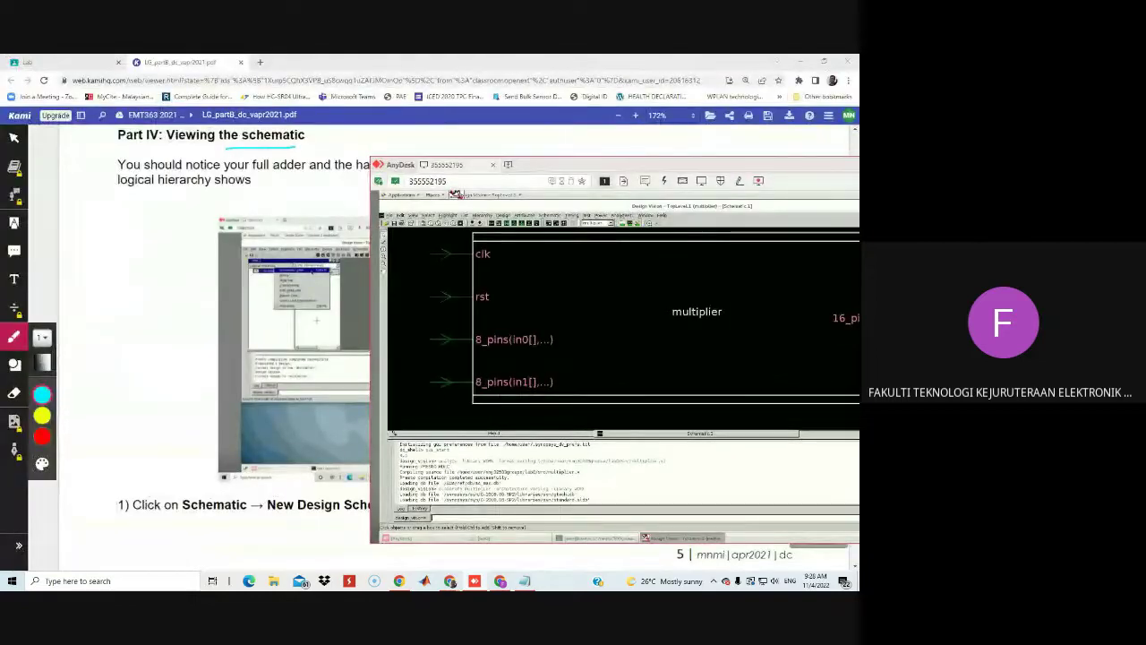
pyautogui.scroll(3, 323, 323)
pyautogui.scroll(15, 323, 323)
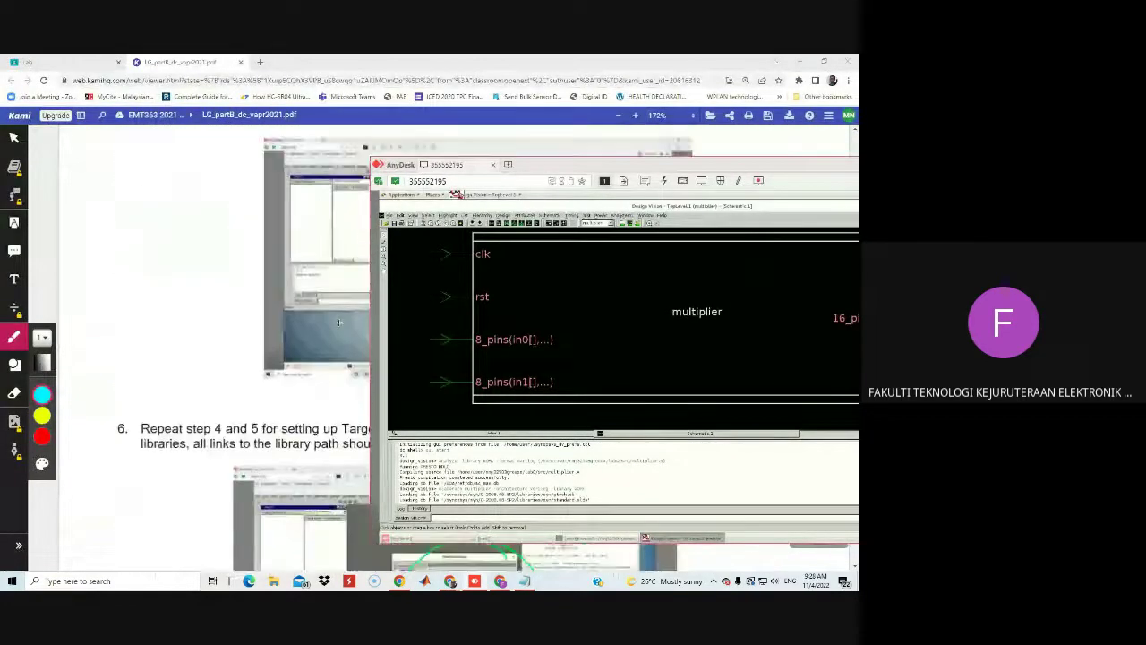
pyautogui.scroll(15, 340, 322)
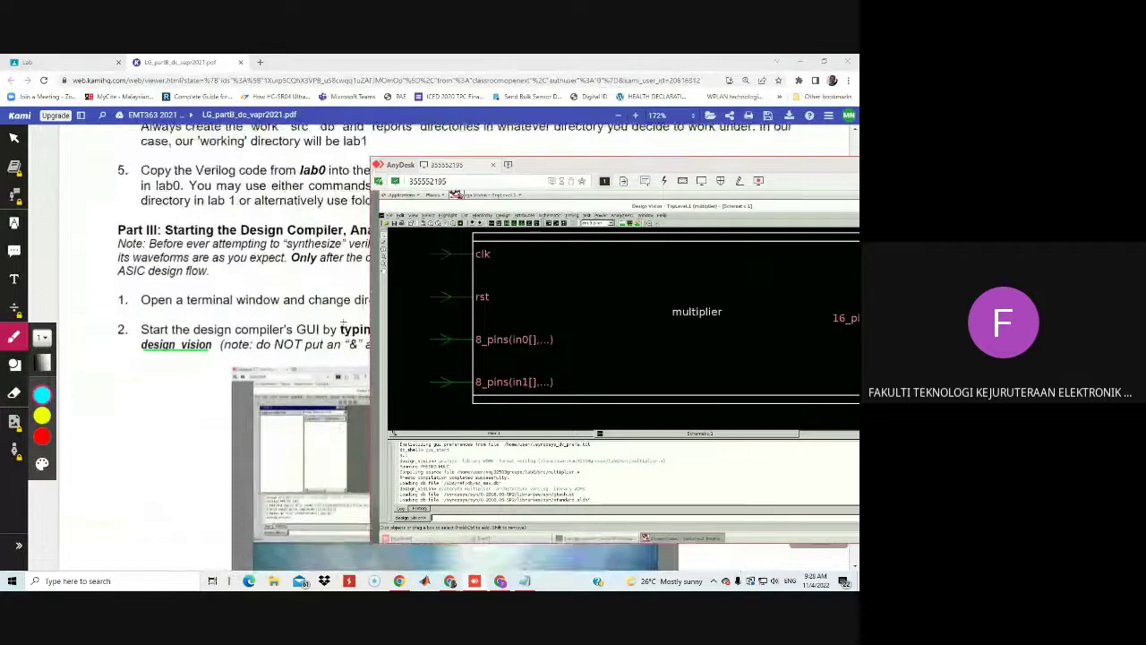
pyautogui.scroll(15, 342, 323)
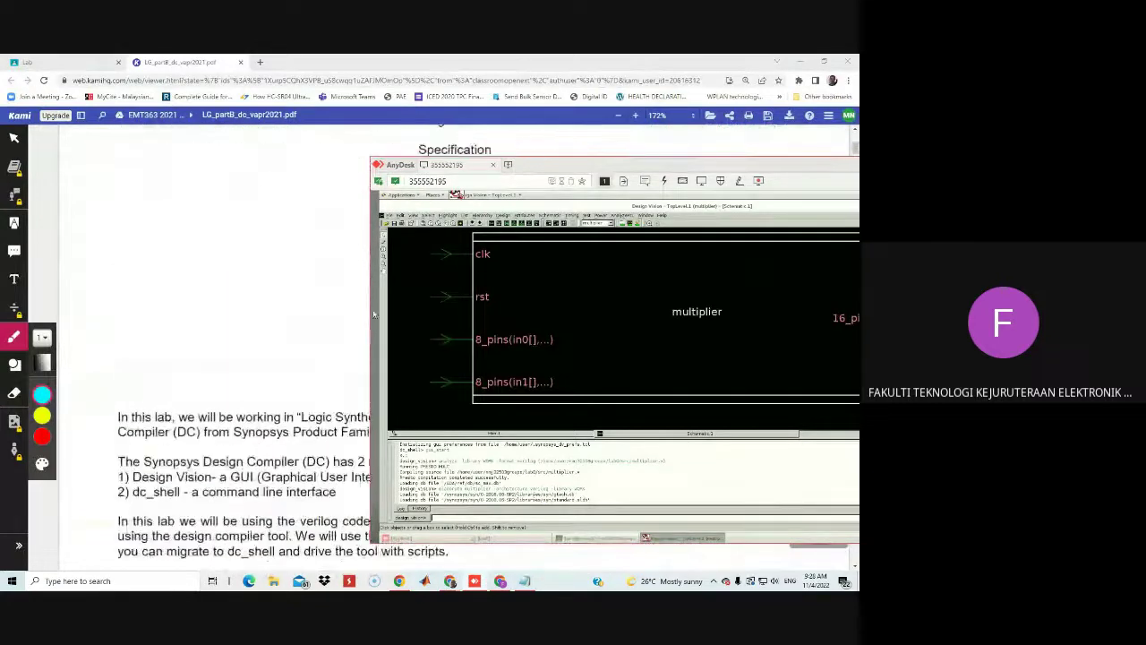
pyautogui.scroll(5, 354, 222)
# Step: In Google Classroom, open LG_partA_vcs_vapr2021.pdf and find the multiplier.v code with its block diagram
pyautogui.click(27, 61)
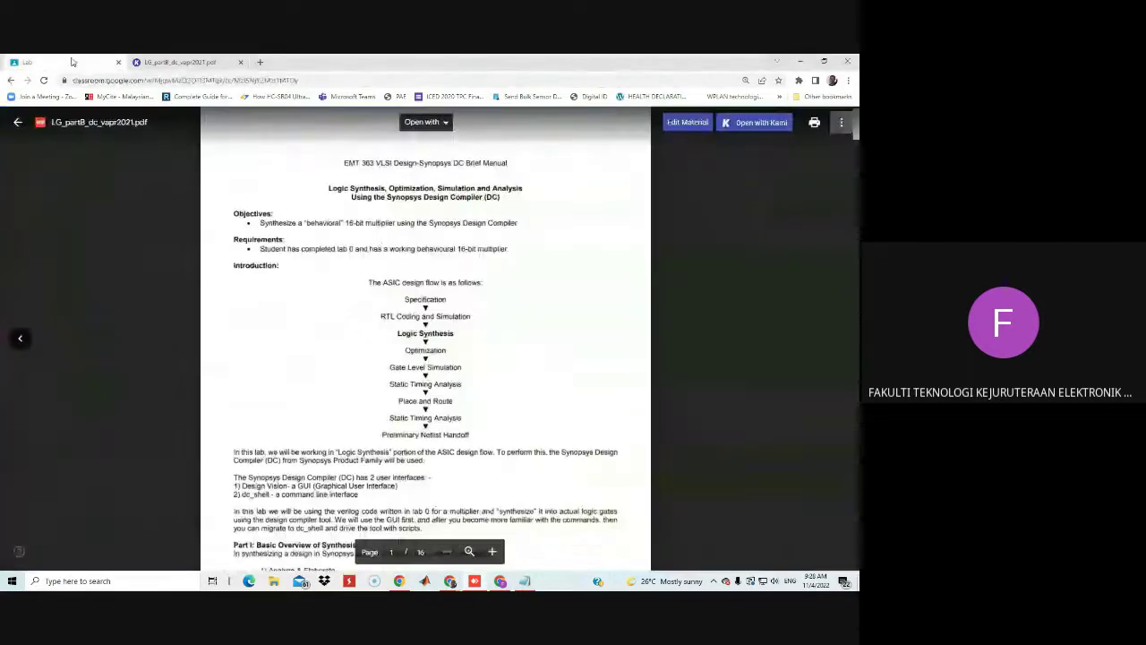
pyautogui.scroll(-3, 358, 358)
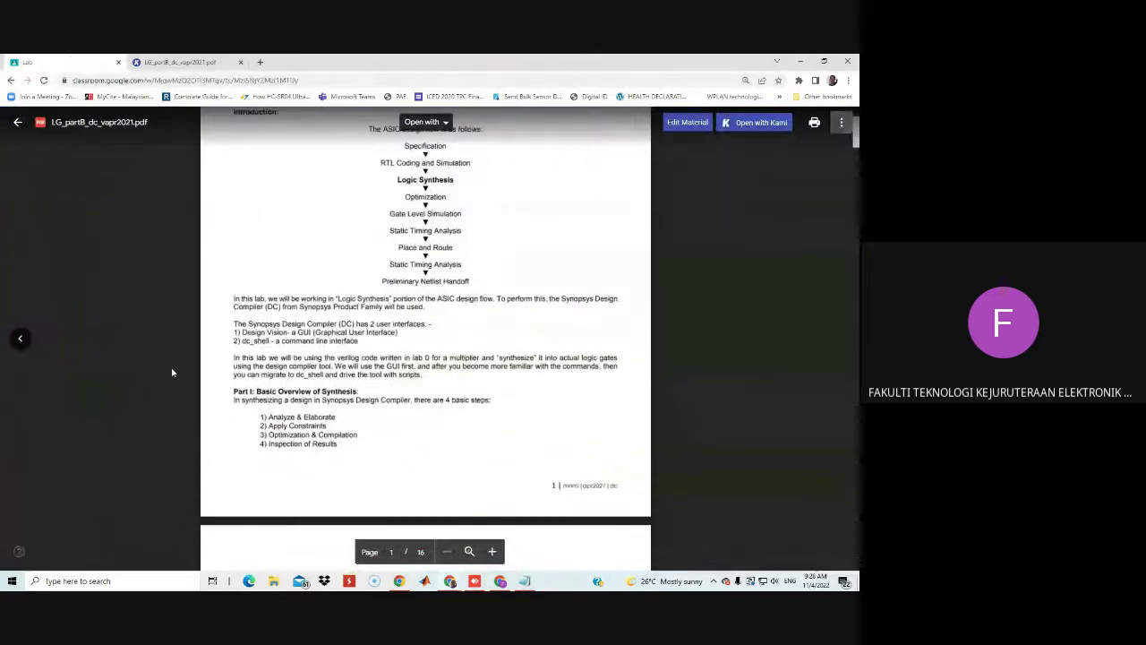
pyautogui.click(174, 374)
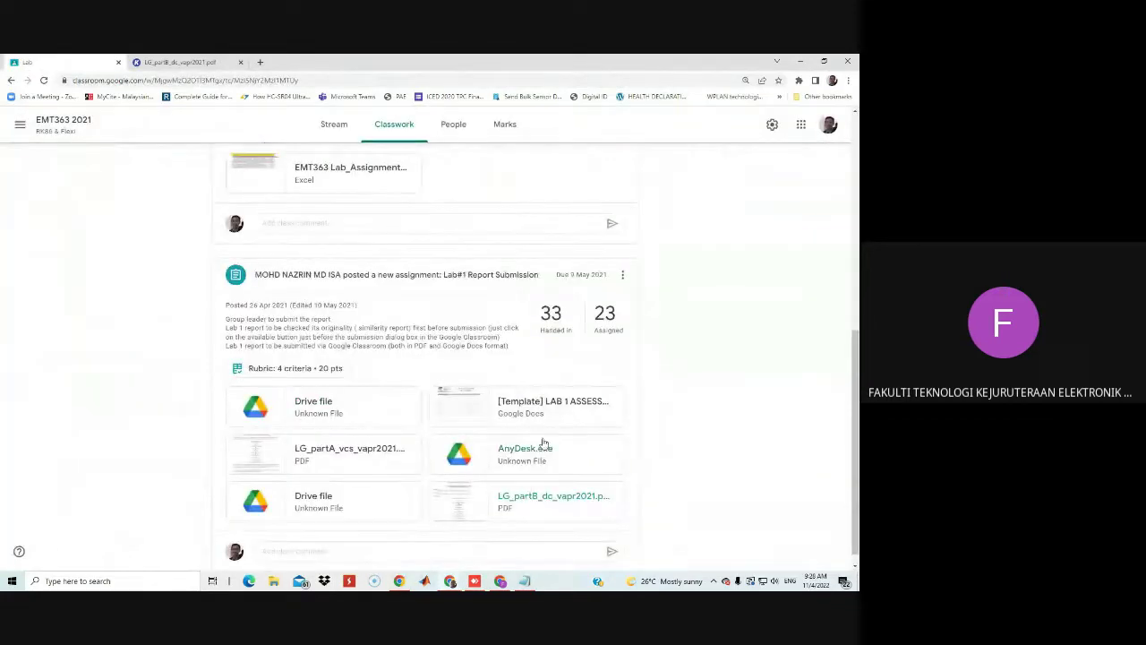
pyautogui.click(362, 449)
pyautogui.scroll(-10, 504, 444)
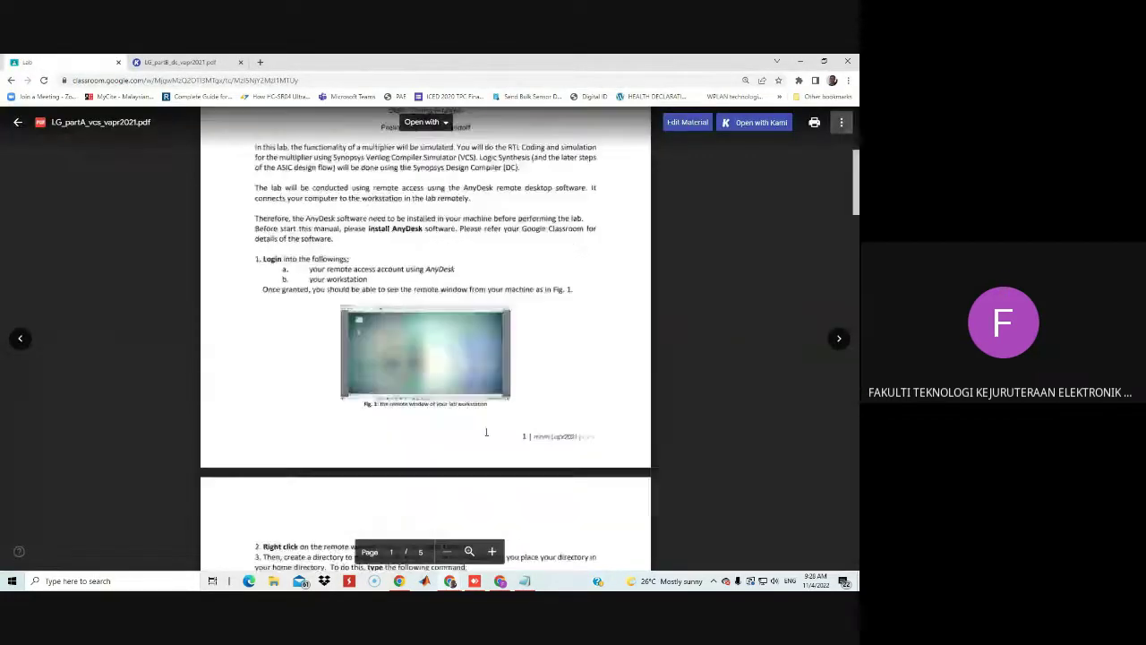
pyautogui.scroll(-5, 504, 444)
pyautogui.scroll(4, 484, 421)
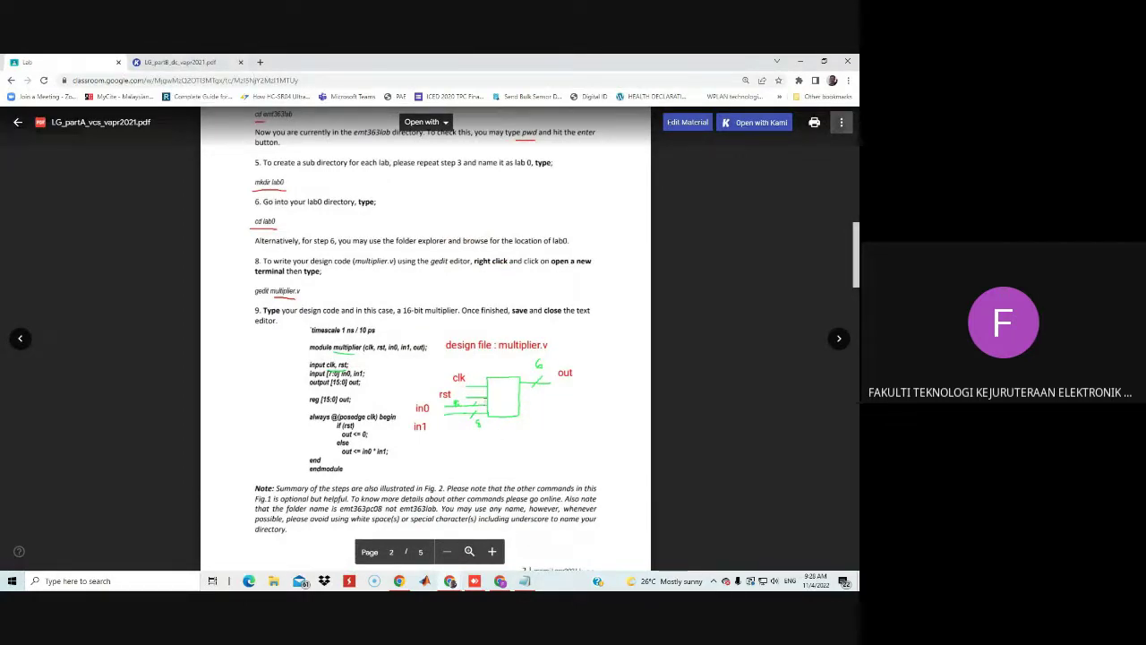
# Step: Switch the browser back to LG_partB_dc_vapr2021.pdf and return to Design Vision with the remote desktop maximized
pyautogui.click(477, 582)
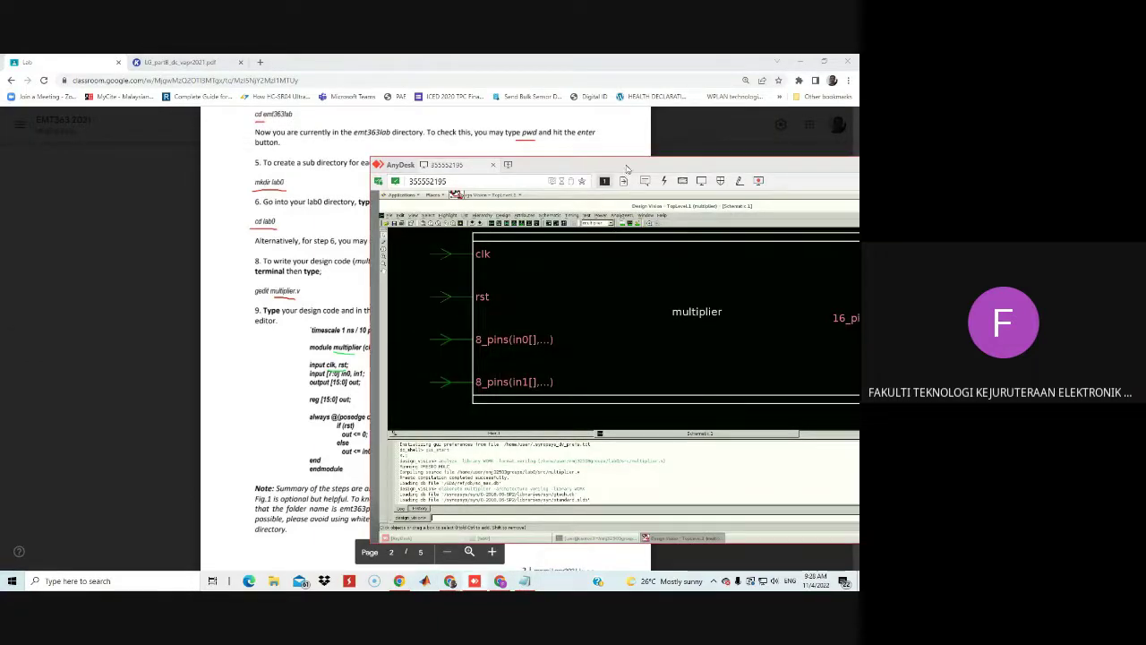
pyautogui.click(199, 56)
pyautogui.click(199, 58)
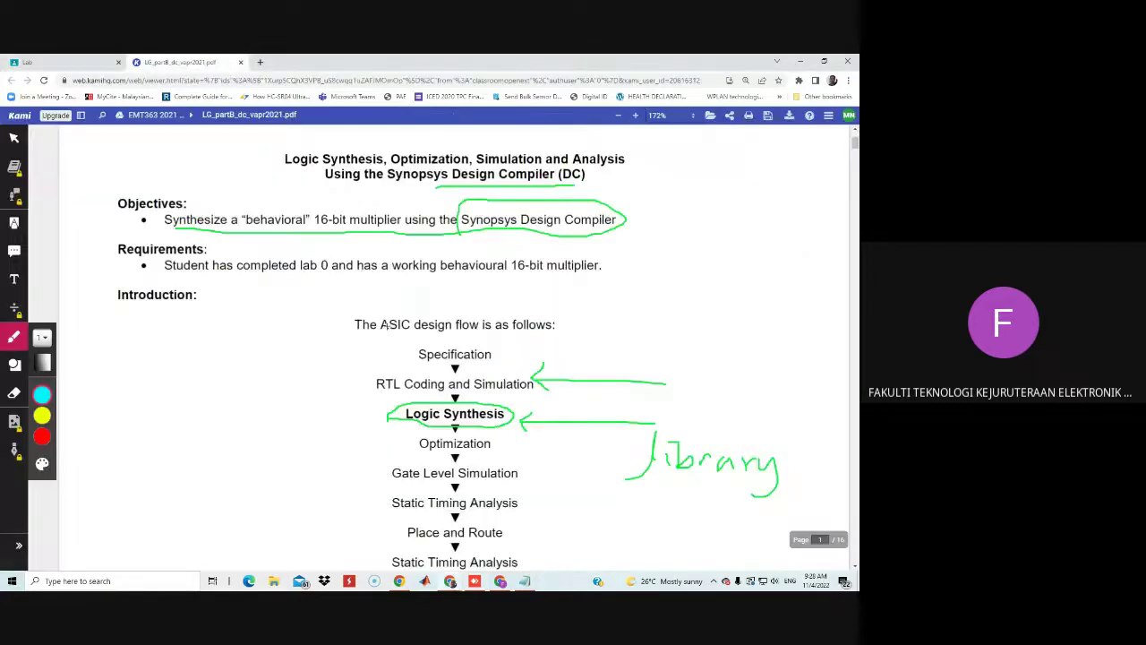
pyautogui.click(481, 582)
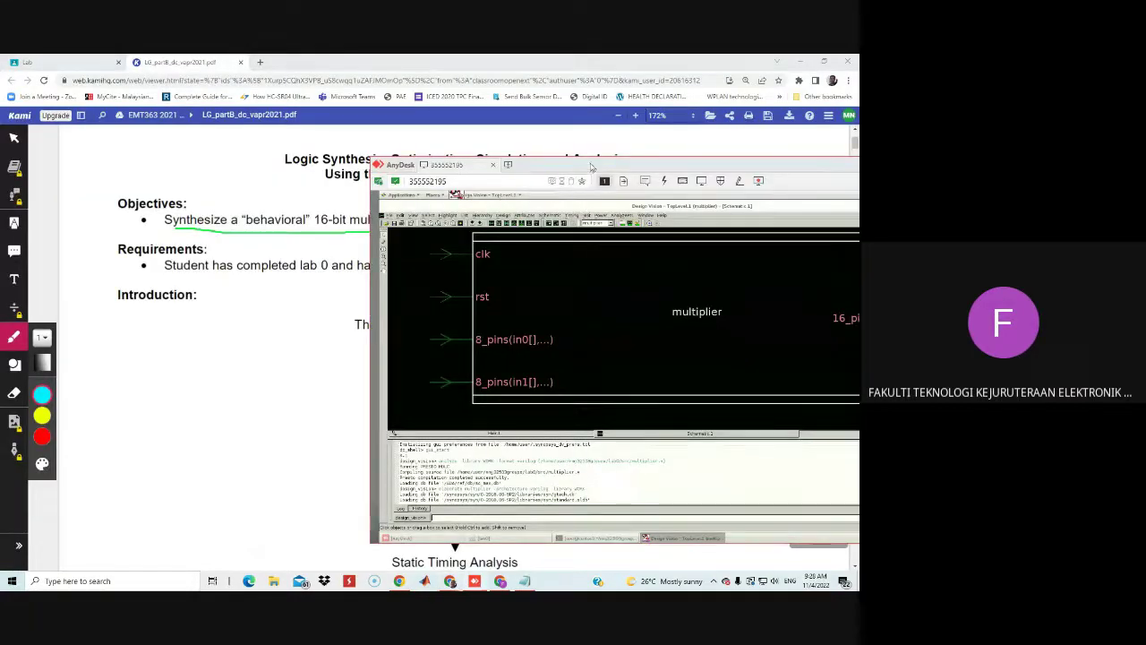
pyautogui.doubleClick(542, 161)
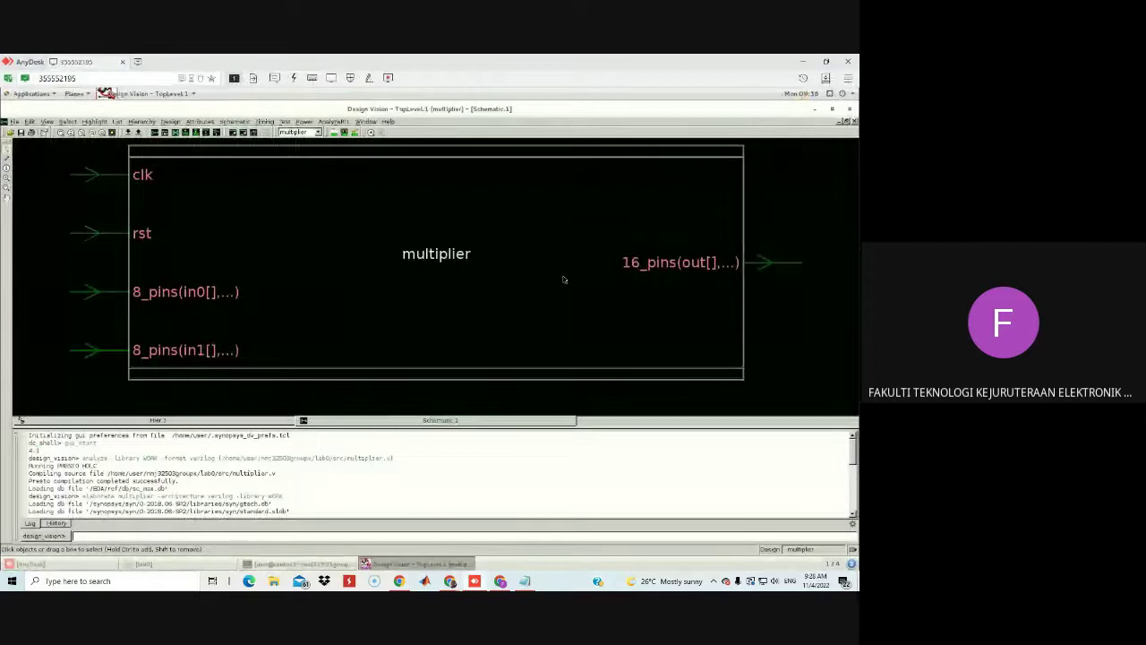
# Step: Restore the multiplier schematic to a floating window and enlarge it to fill most of the area beside the hierarchy
pyautogui.click(206, 303)
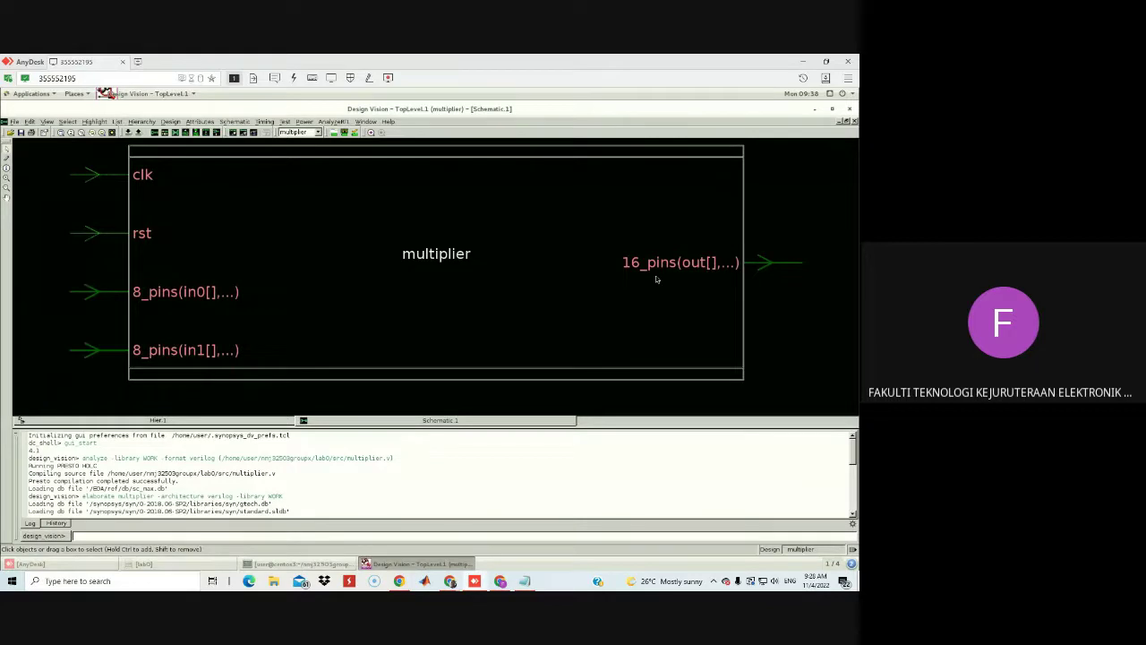
pyautogui.scroll(-1, 383, 397)
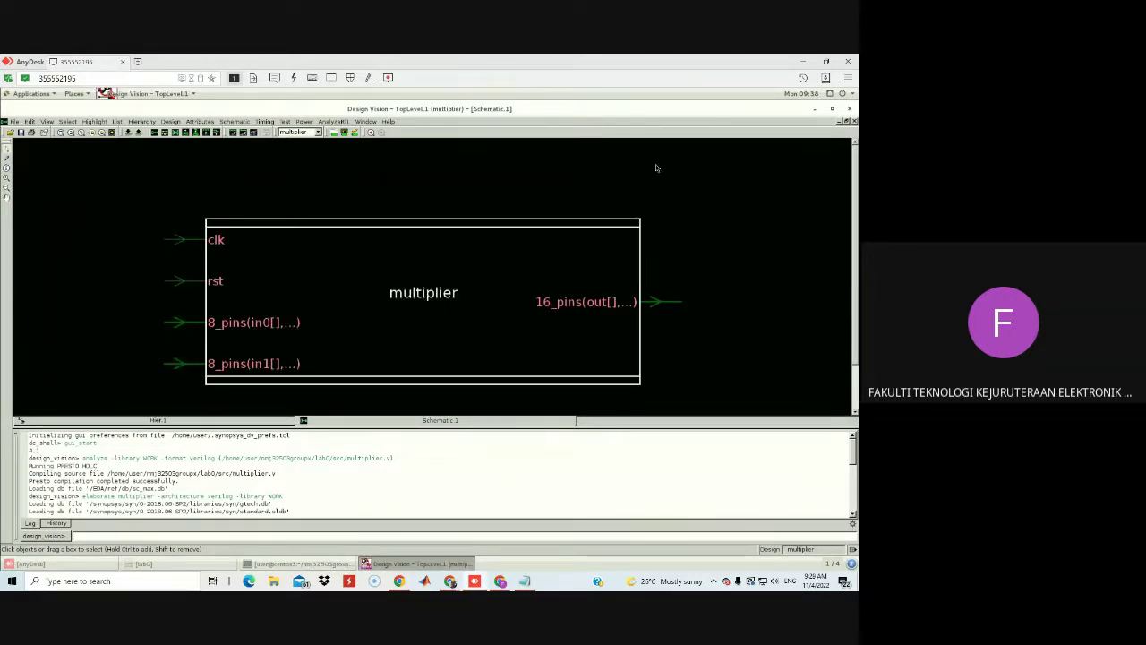
pyautogui.click(846, 121)
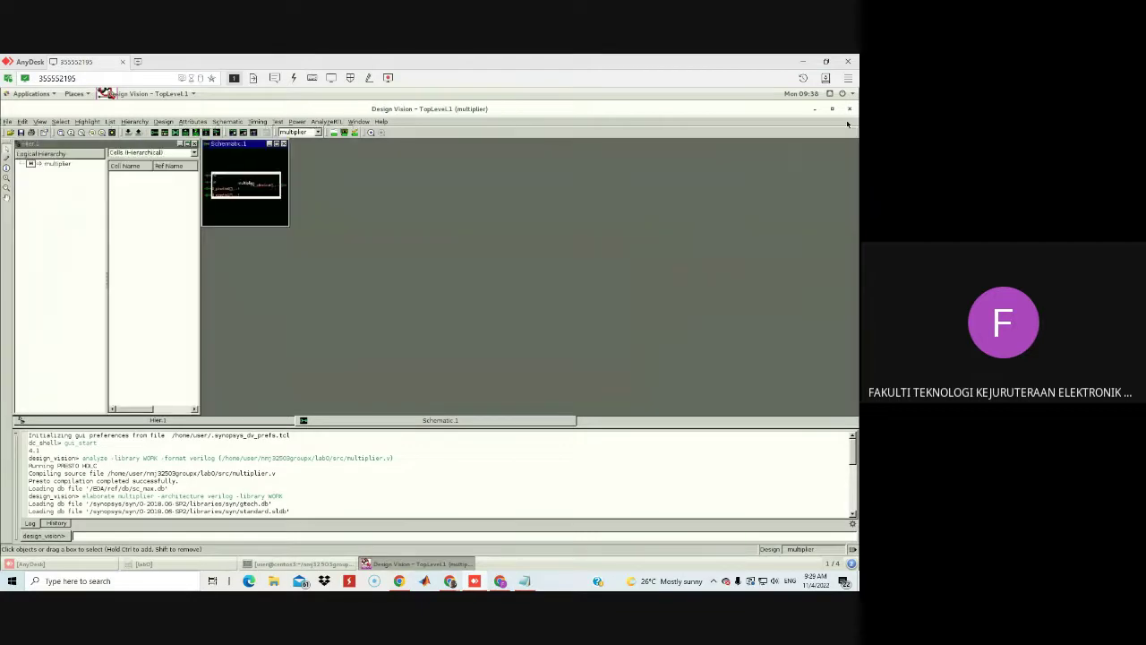
pyautogui.moveTo(290, 230); pyautogui.dragTo(792, 408)
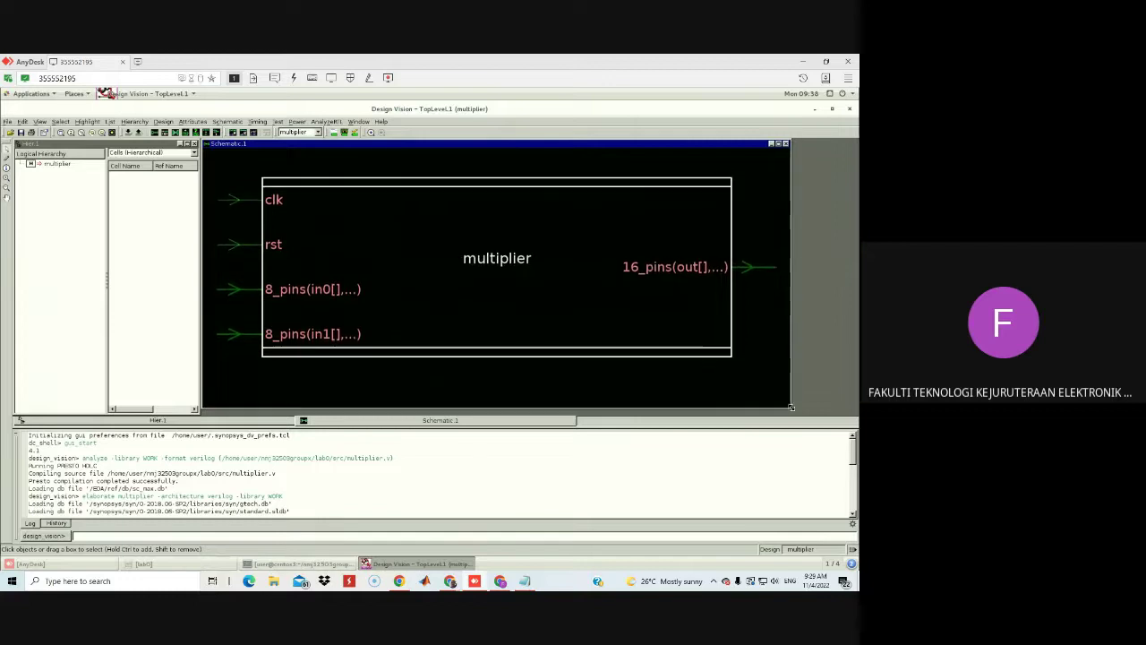
# Step: Switch to the lab guide LG_partB_dc_vapr2021.pdf and find step 2 about the Logical Hierarchy window on page 7
pyautogui.click(475, 580)
pyautogui.scroll(-20, 465, 460)
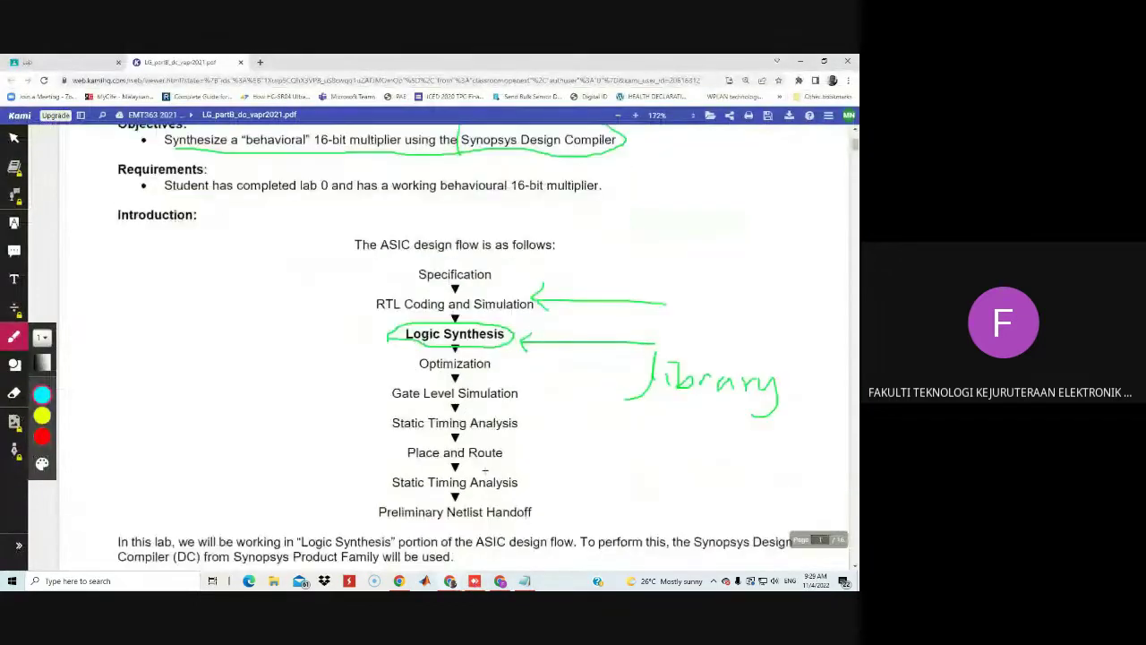
pyautogui.scroll(-20, 336, 474)
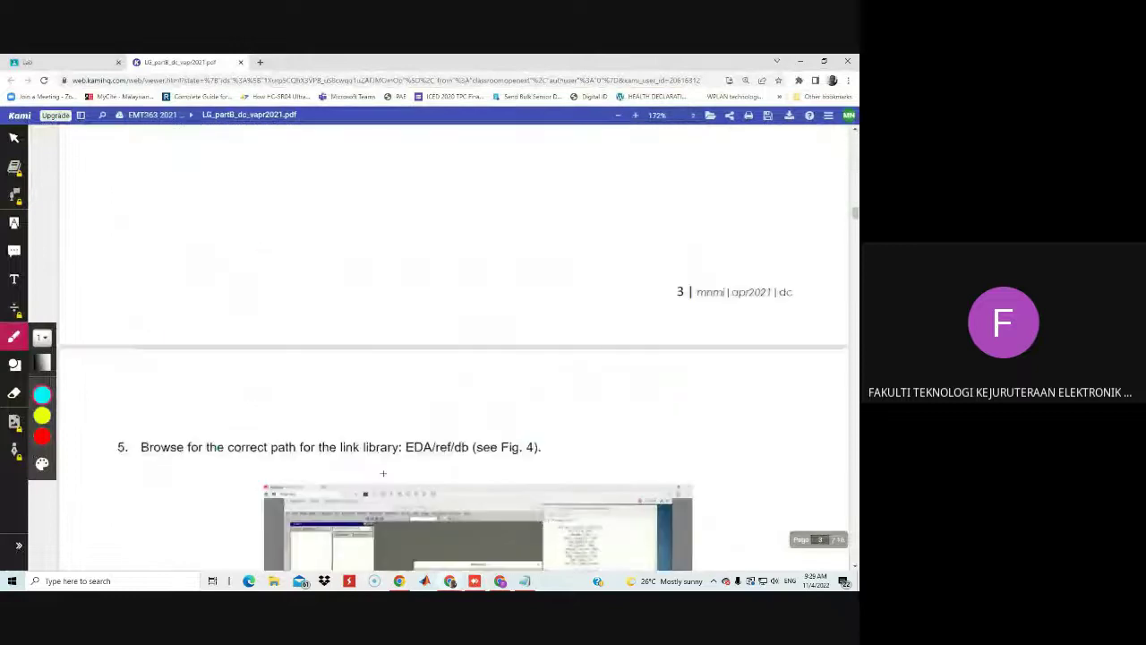
pyautogui.scroll(-20, 406, 479)
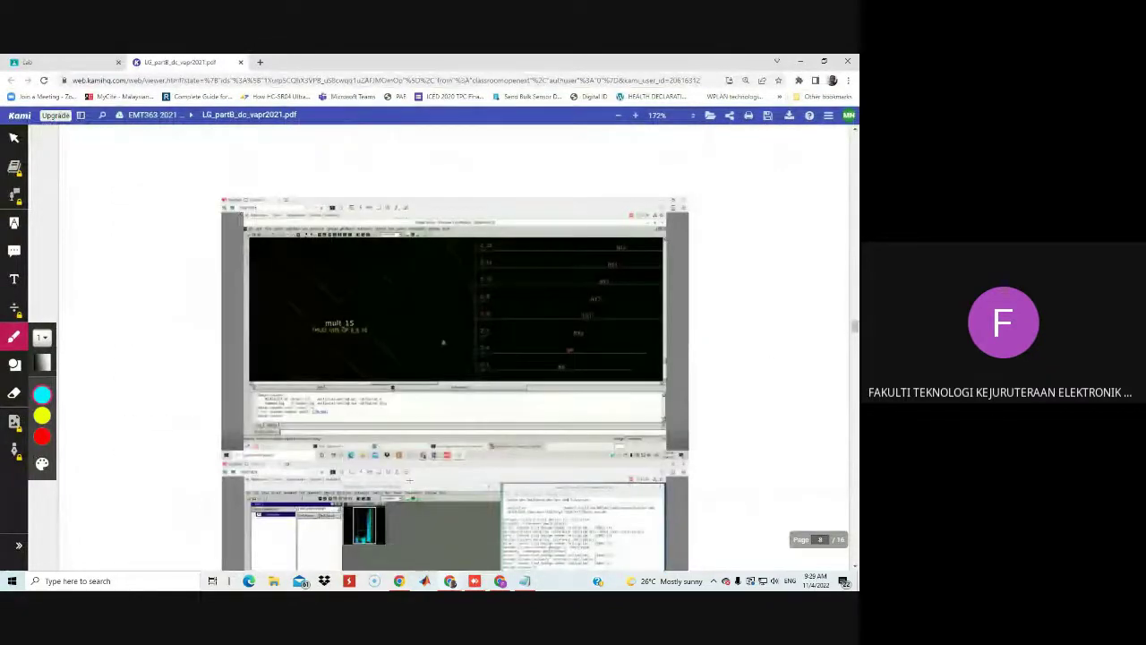
pyautogui.scroll(5, 408, 480)
pyautogui.scroll(10, 409, 481)
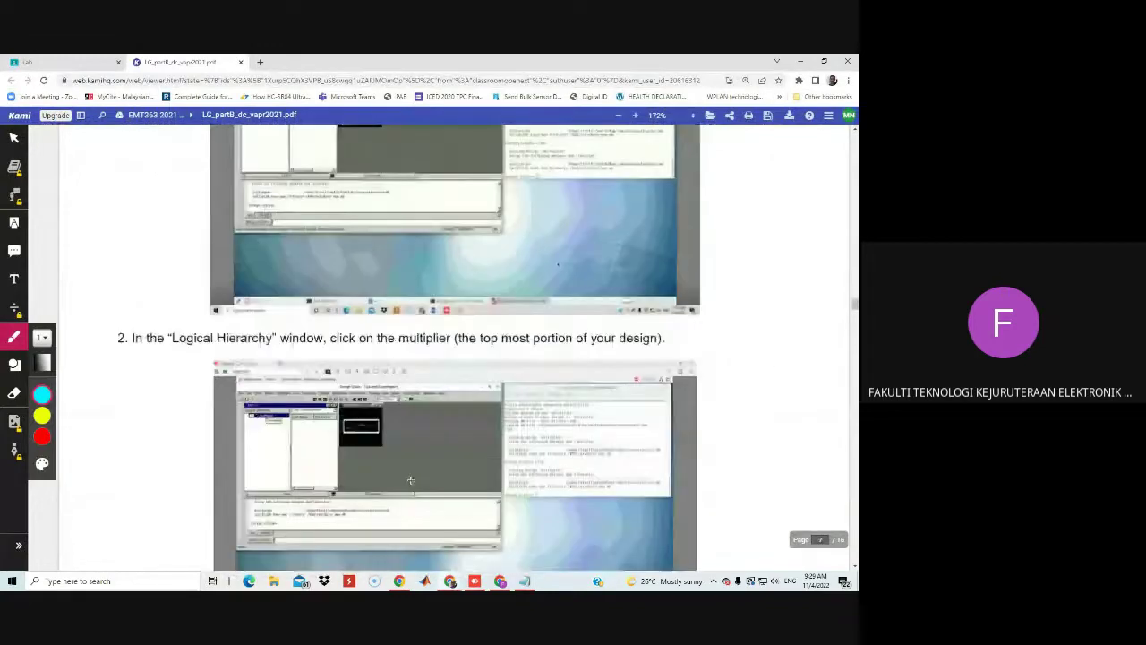
pyautogui.scroll(-3, 410, 479)
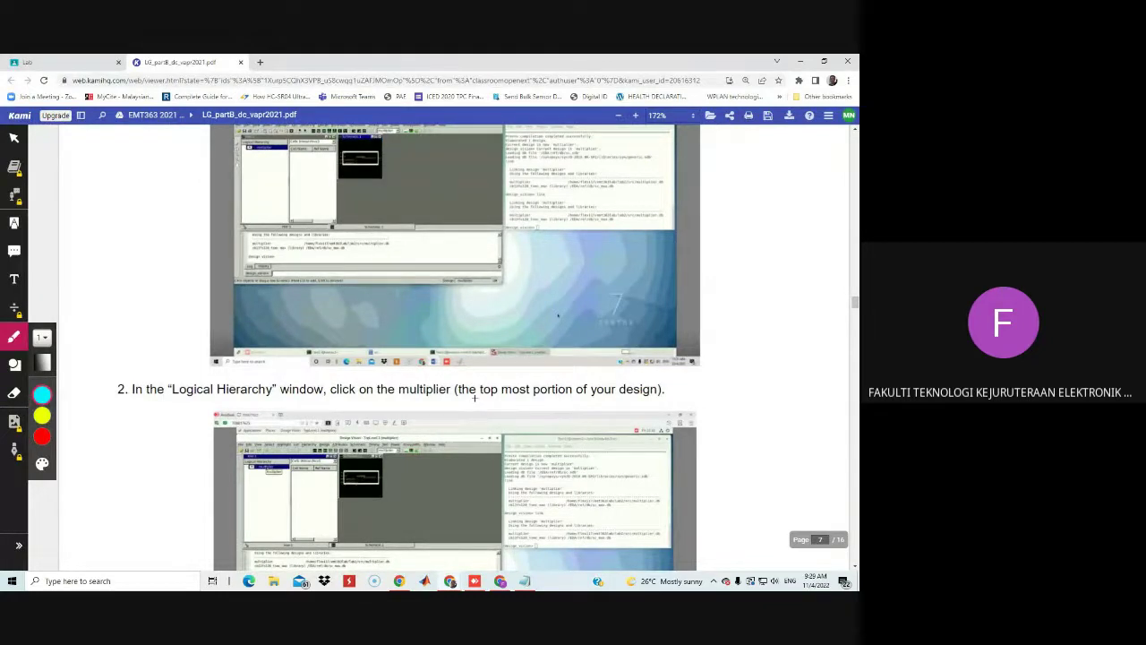
# Step: Underline "Logical Hierarchy" and "the multiplier" in step 2 on page 7, and draw an arrow to Uniquify in the instructions below
pyautogui.moveTo(371, 391); pyautogui.dragTo(440, 402)
pyautogui.scroll(-5, 377, 427)
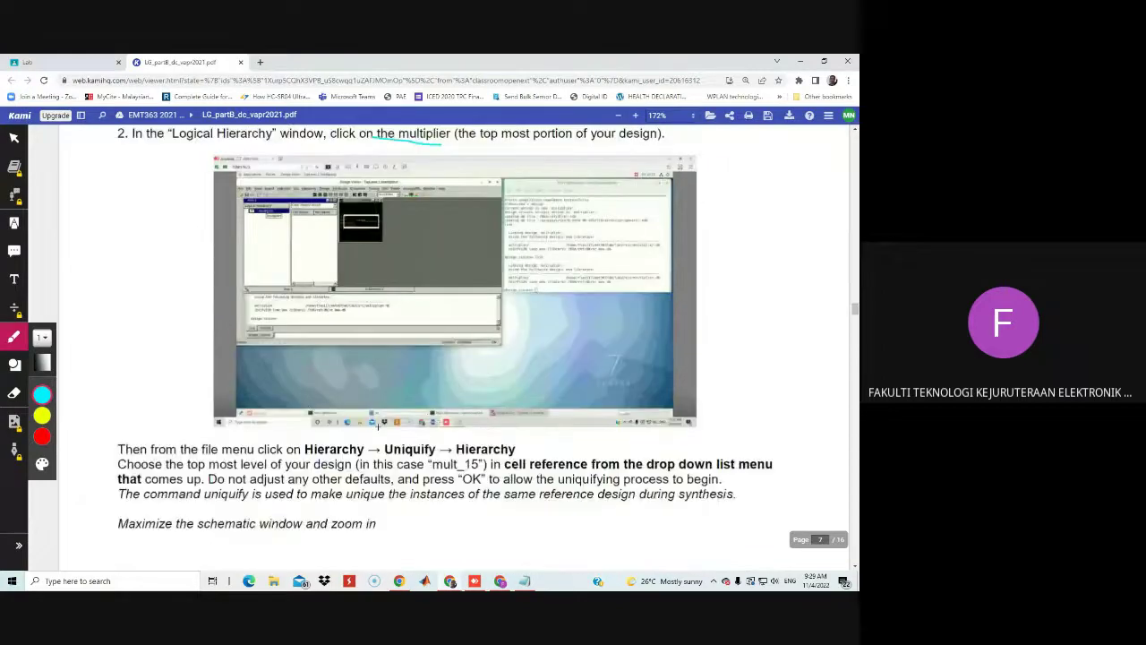
pyautogui.scroll(4, 183, 366)
pyautogui.scroll(-7, 183, 366)
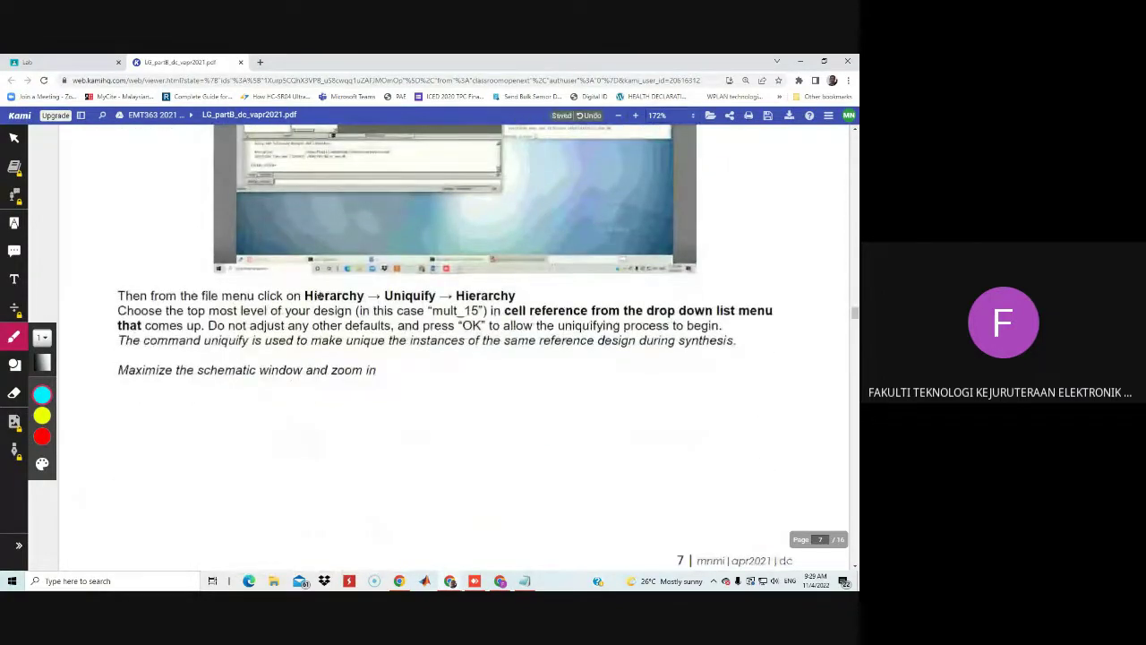
pyautogui.moveTo(426, 292); pyautogui.dragTo(542, 283)
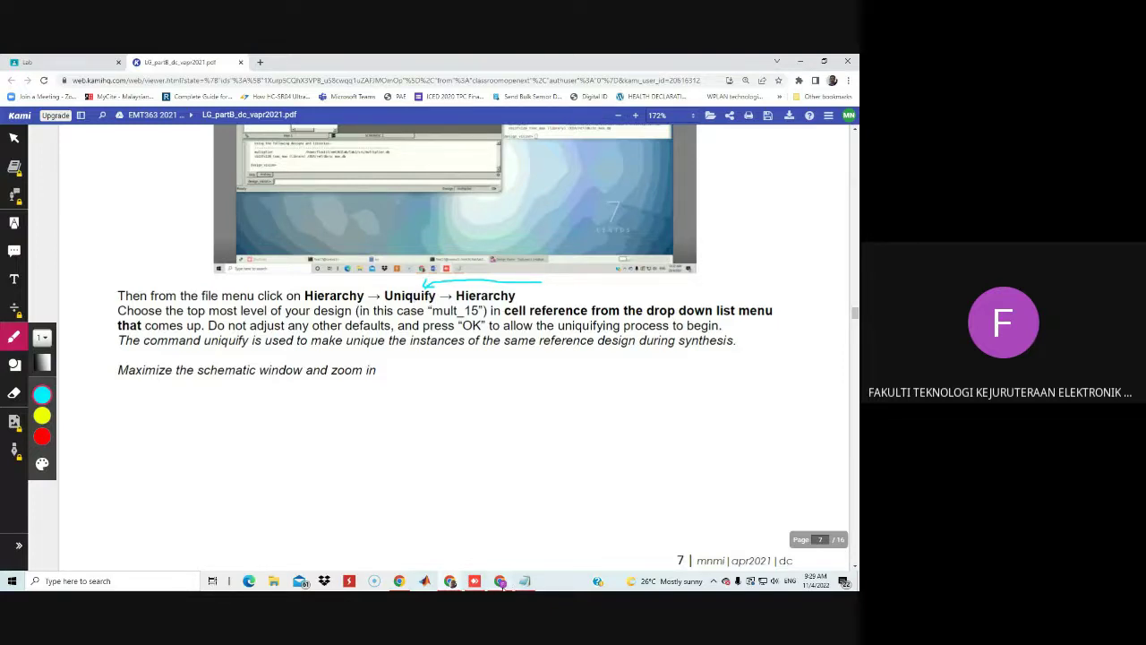
# Step: Return to Design Vision in AnyDesk, re-establish the remote connection, and open the Uniquify Hierarchy dialog
pyautogui.click(474, 580)
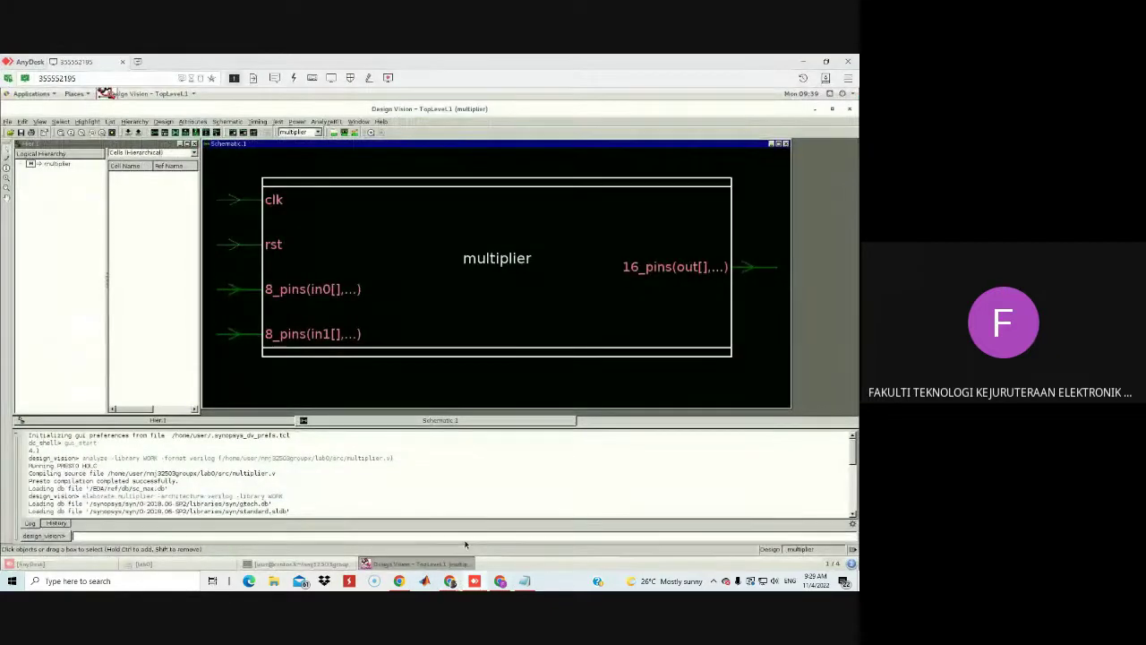
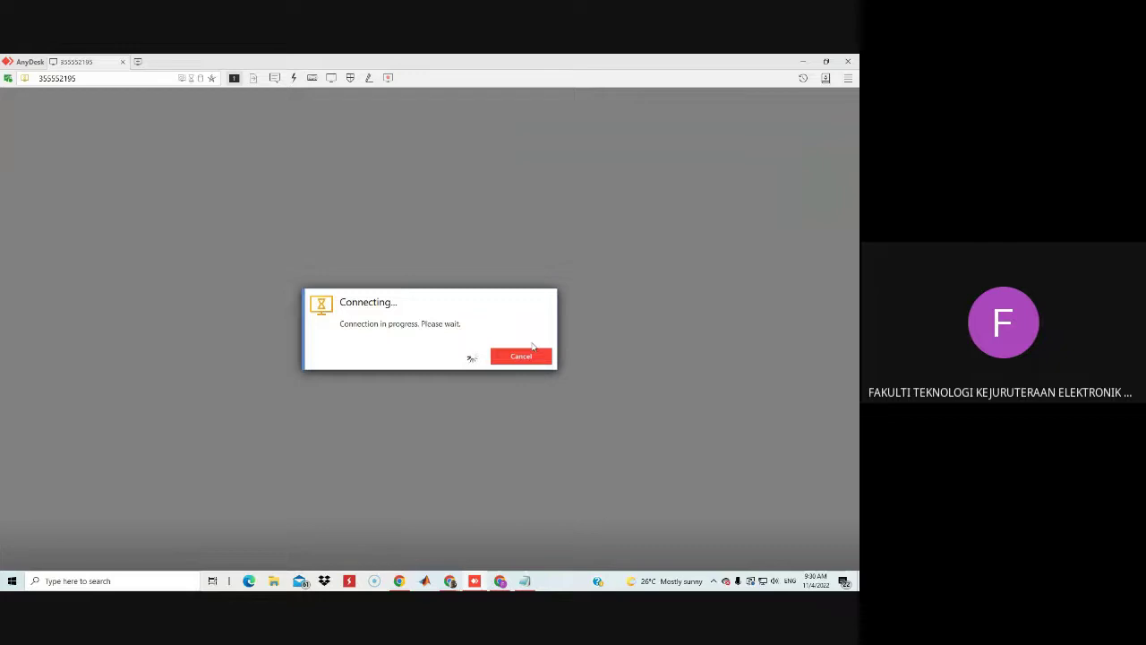
pyautogui.click(455, 358)
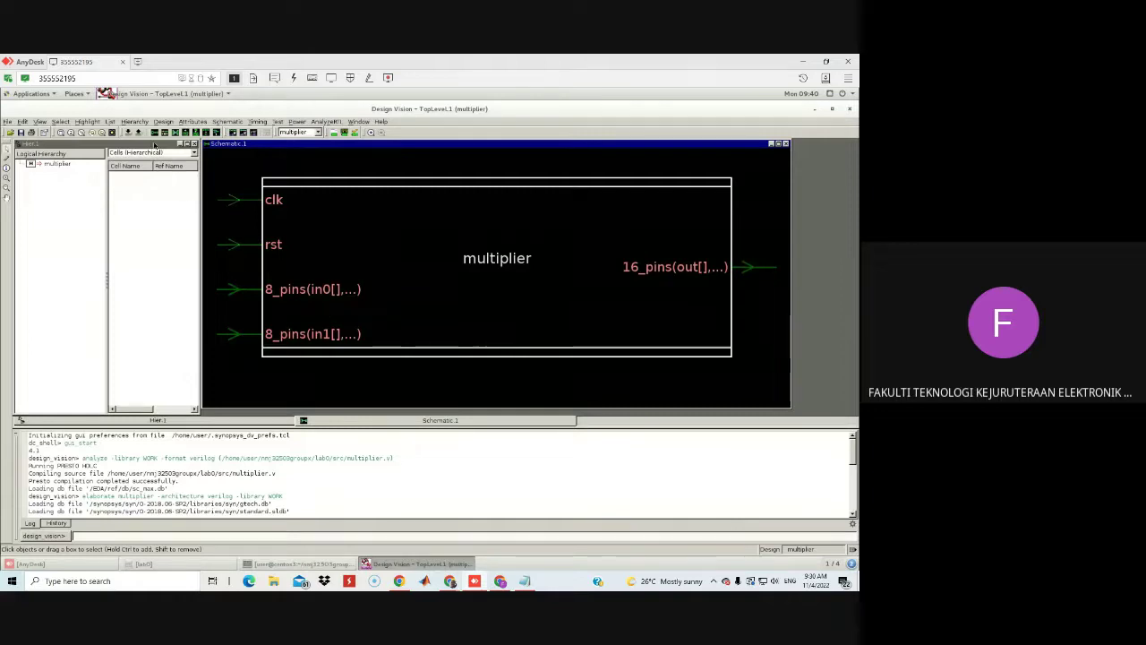
pyautogui.click(135, 121)
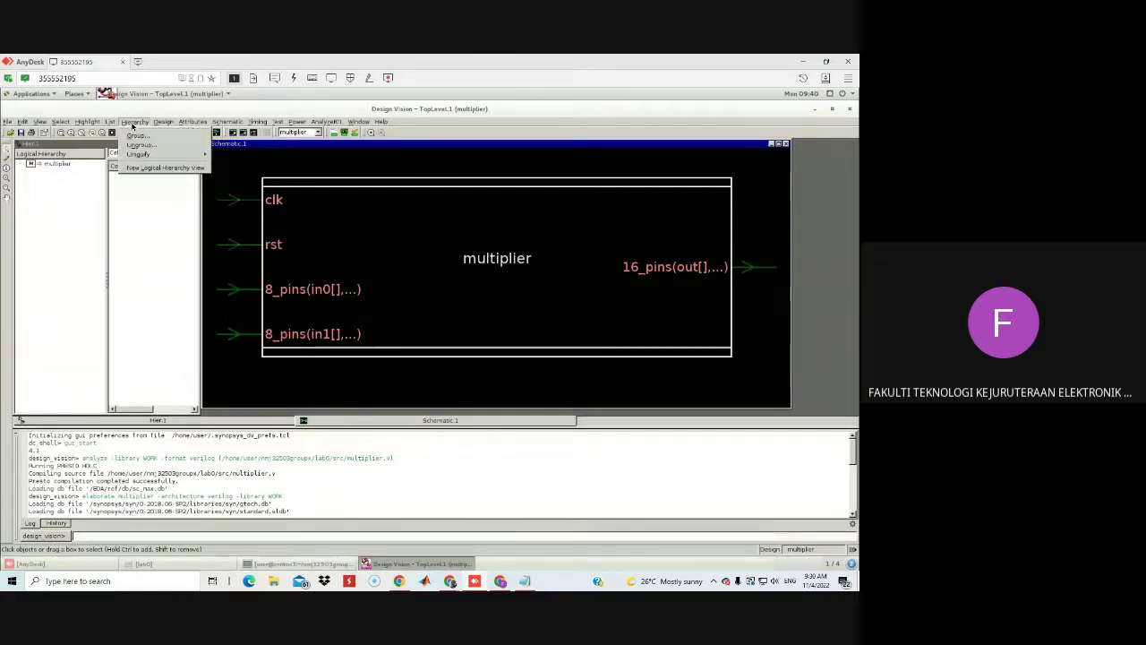
pyautogui.moveTo(135, 156)
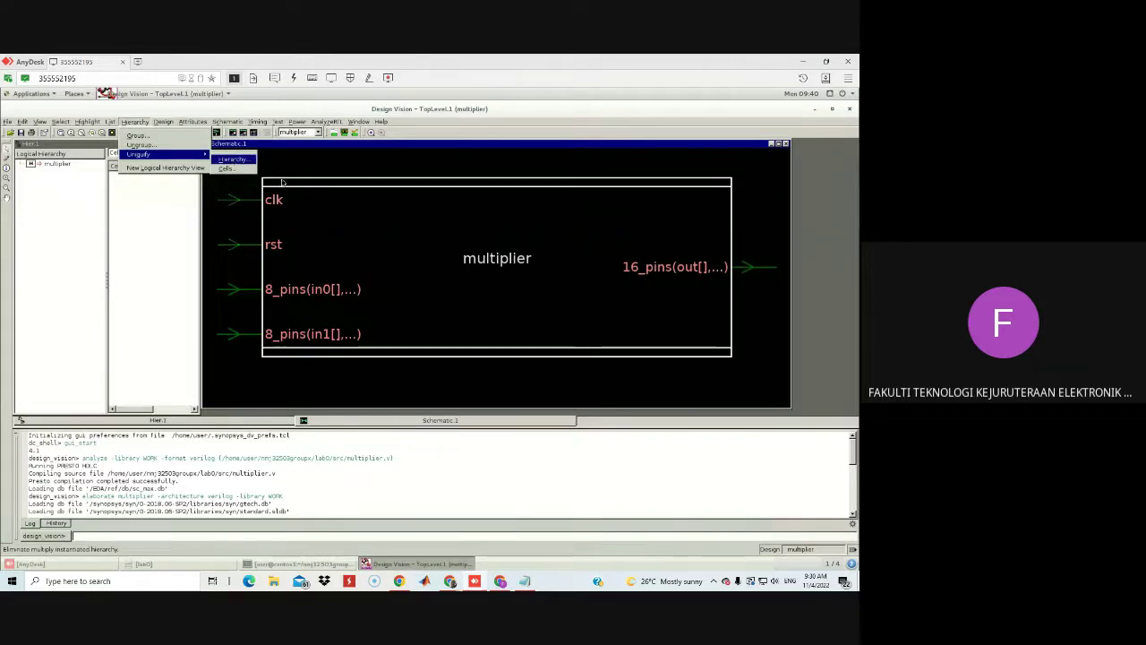
pyautogui.click(473, 584)
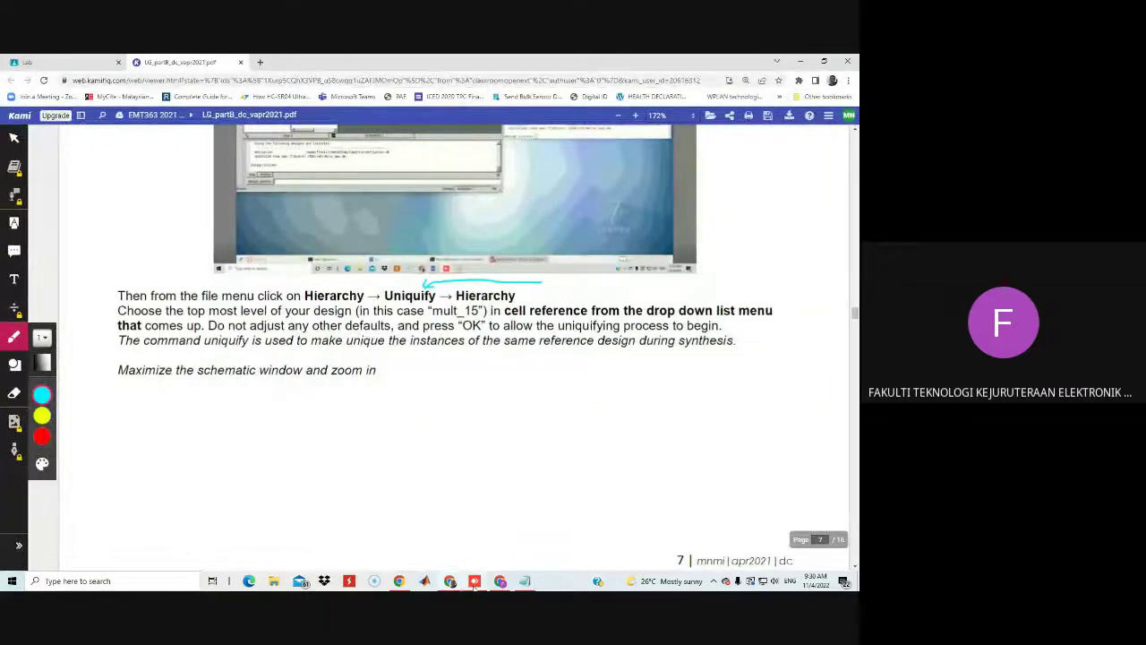
pyautogui.click(474, 585)
pyautogui.click(134, 121)
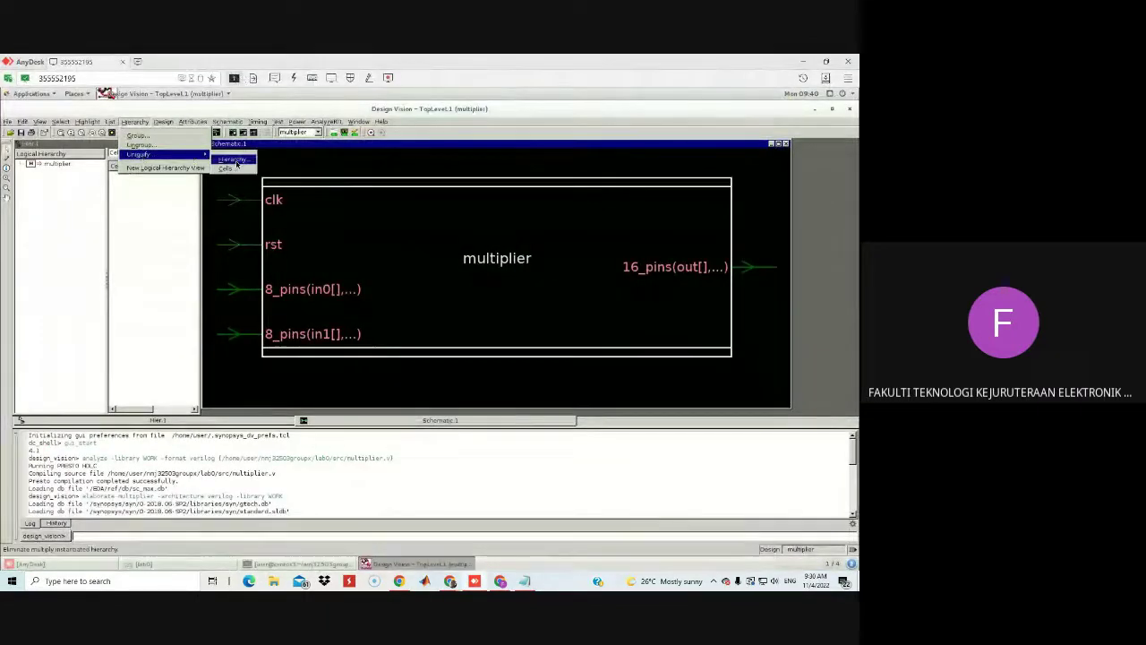
pyautogui.click(234, 160)
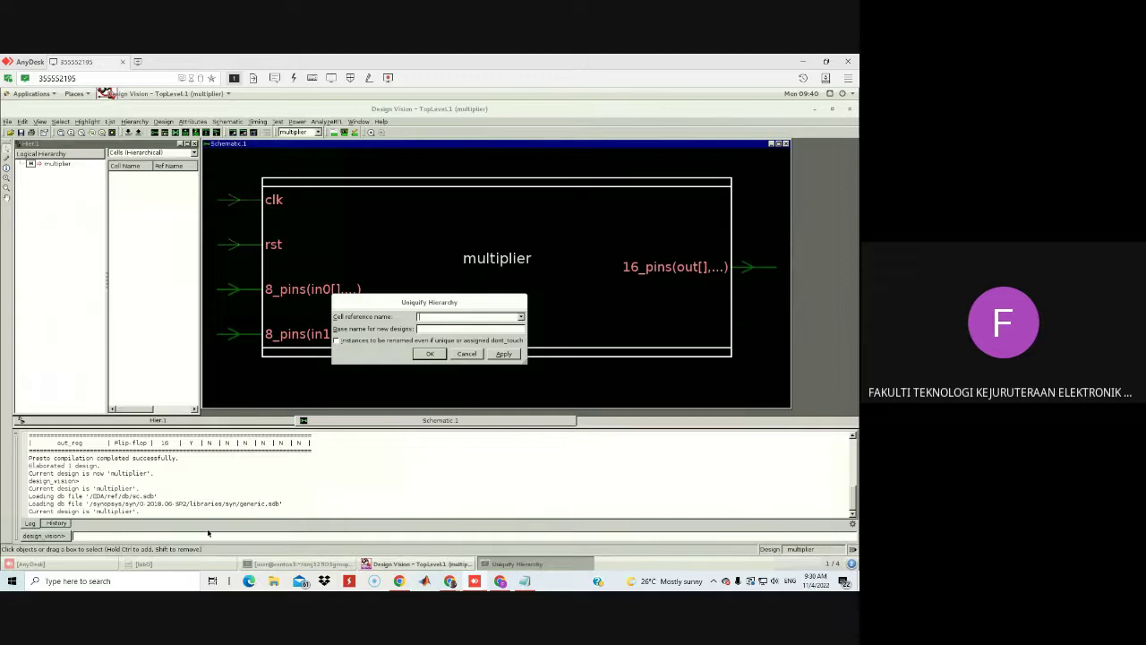
# Step: Highlight the current design name in the log and recheck the uniquify instructions and figures on pages 7 and 8 of the lab guide
pyautogui.doubleClick(115, 513)
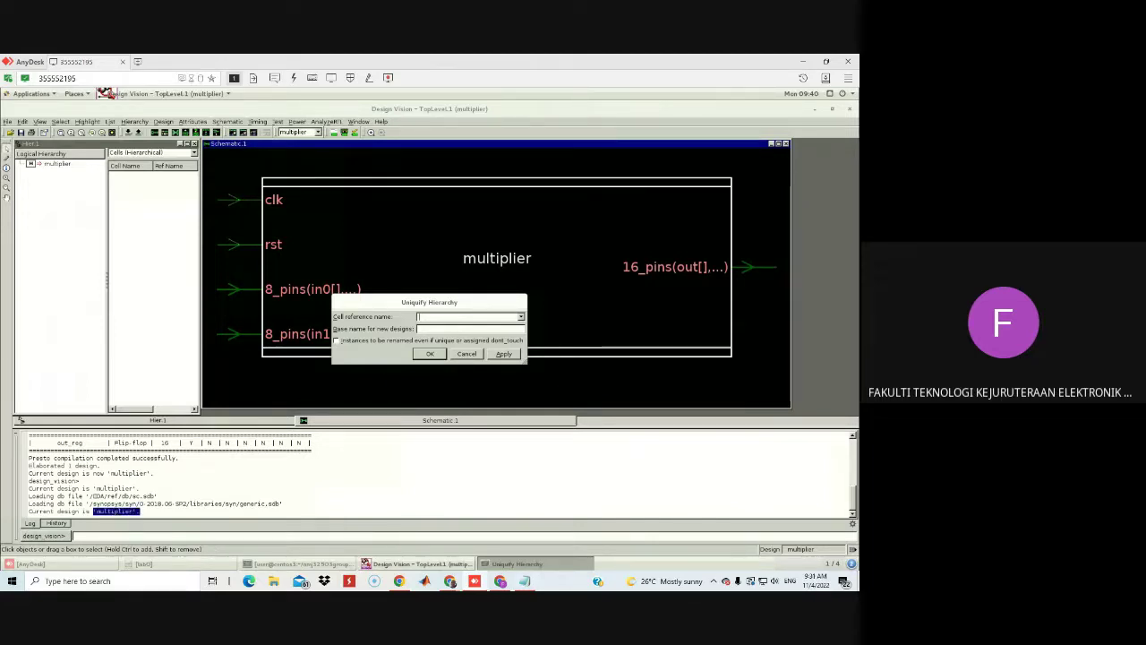
pyautogui.click(475, 582)
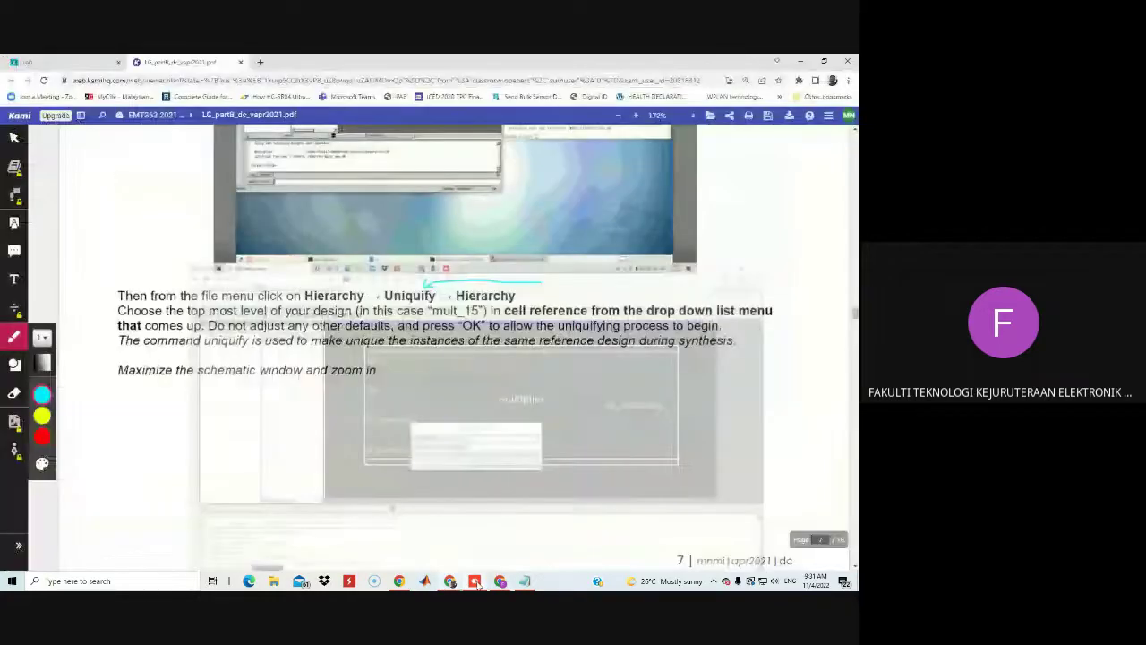
pyautogui.scroll(2, 466, 383)
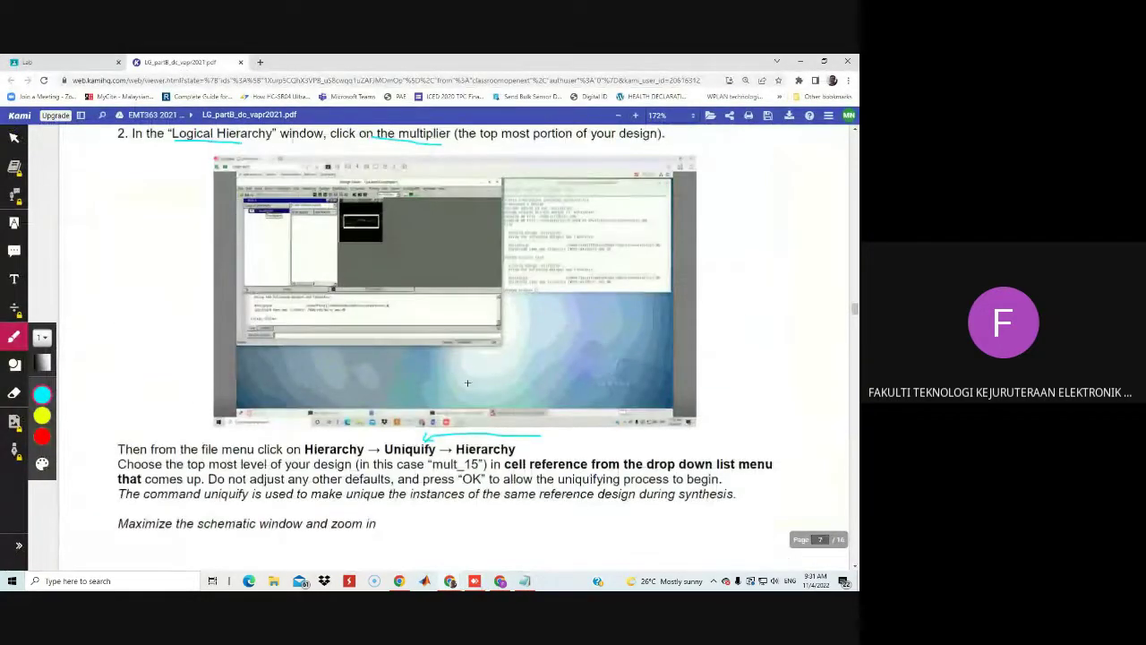
pyautogui.scroll(-8, 466, 382)
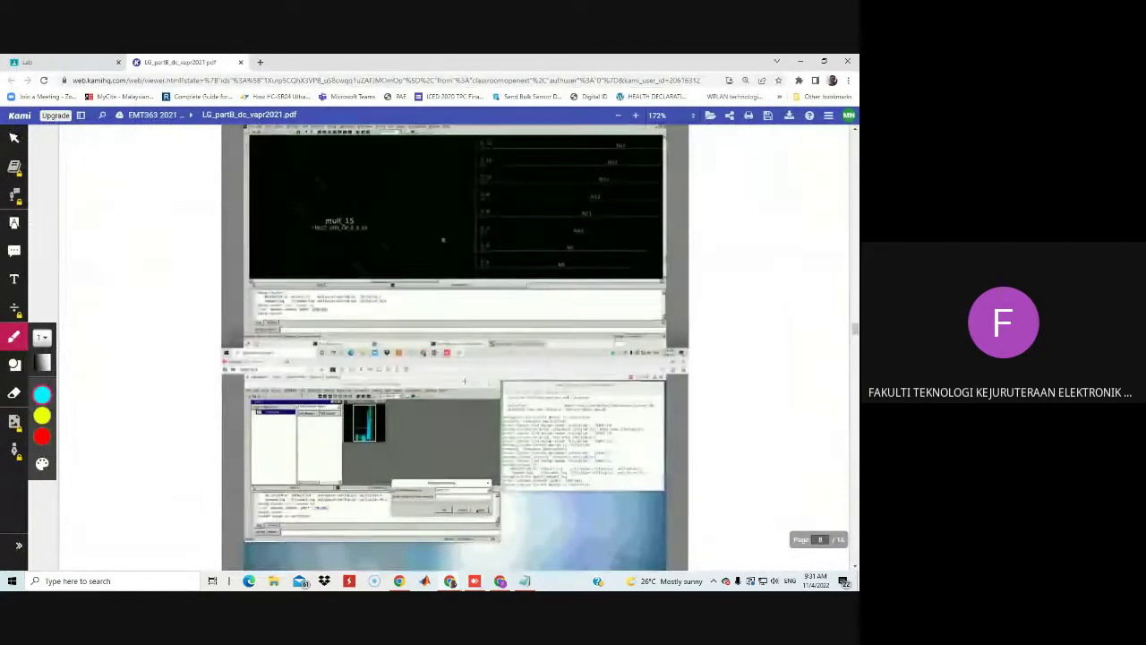
pyautogui.scroll(6, 465, 382)
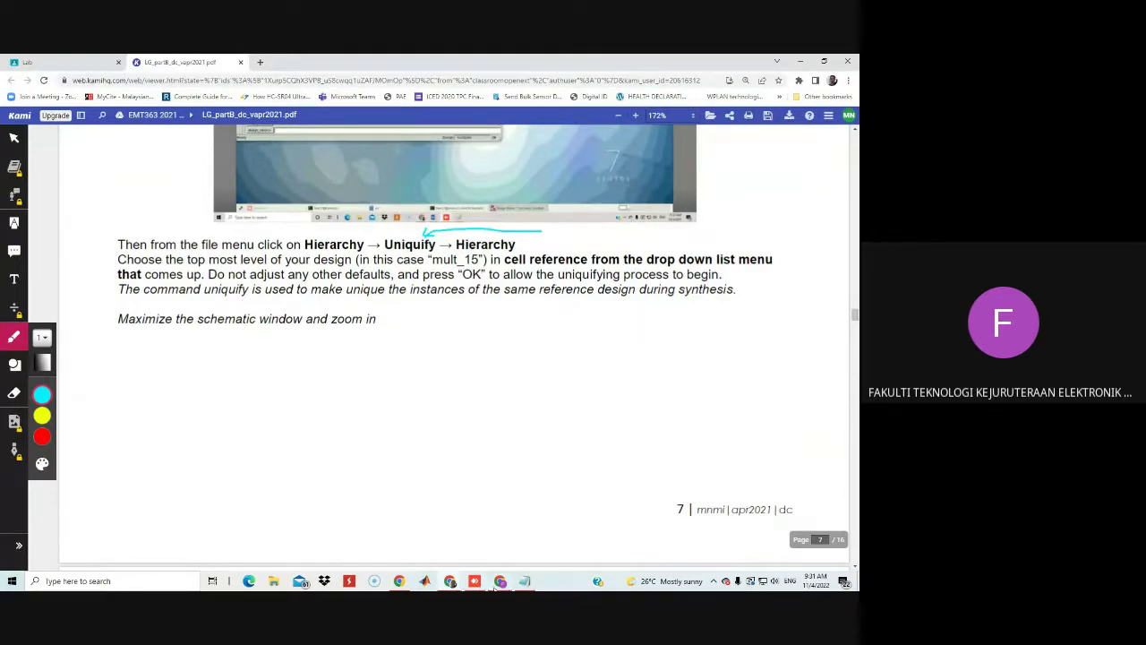
# Step: Back in Design Vision, try to uniquify the hierarchy with multiplier as the cell reference name, and close the dialog
pyautogui.click(451, 582)
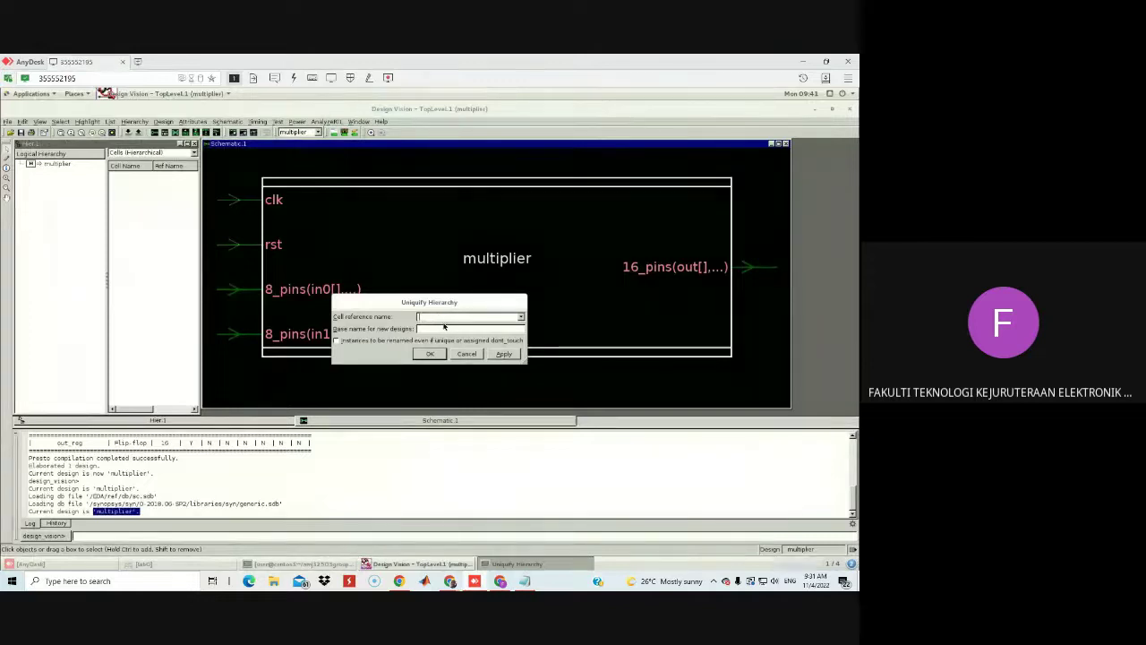
pyautogui.write('multiplier')
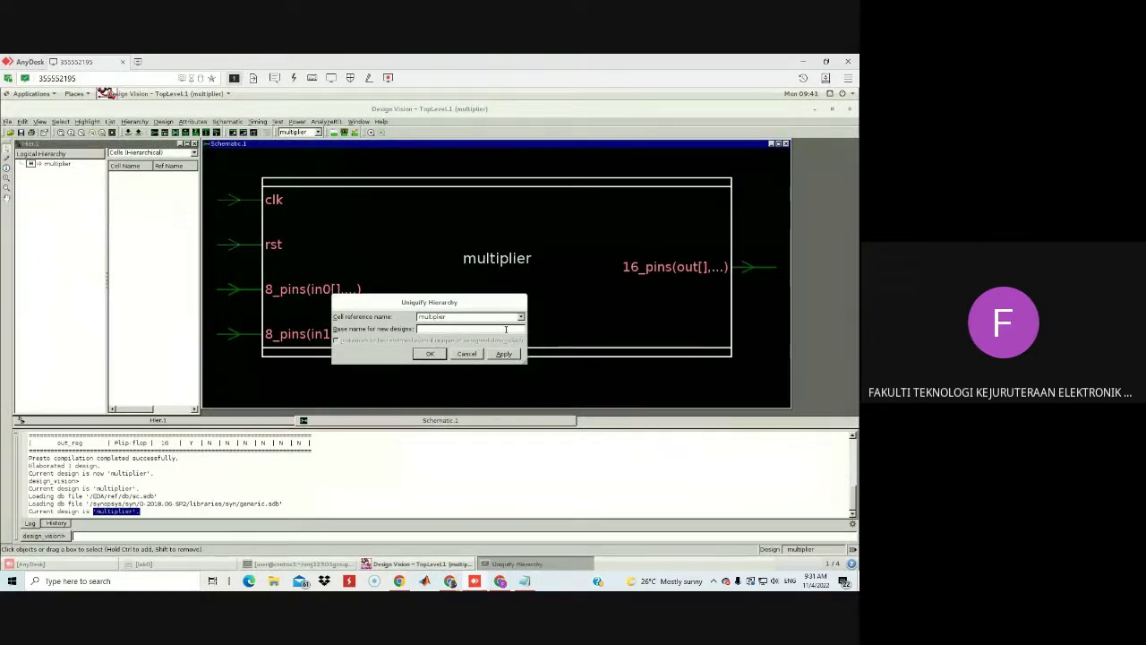
pyautogui.click(506, 354)
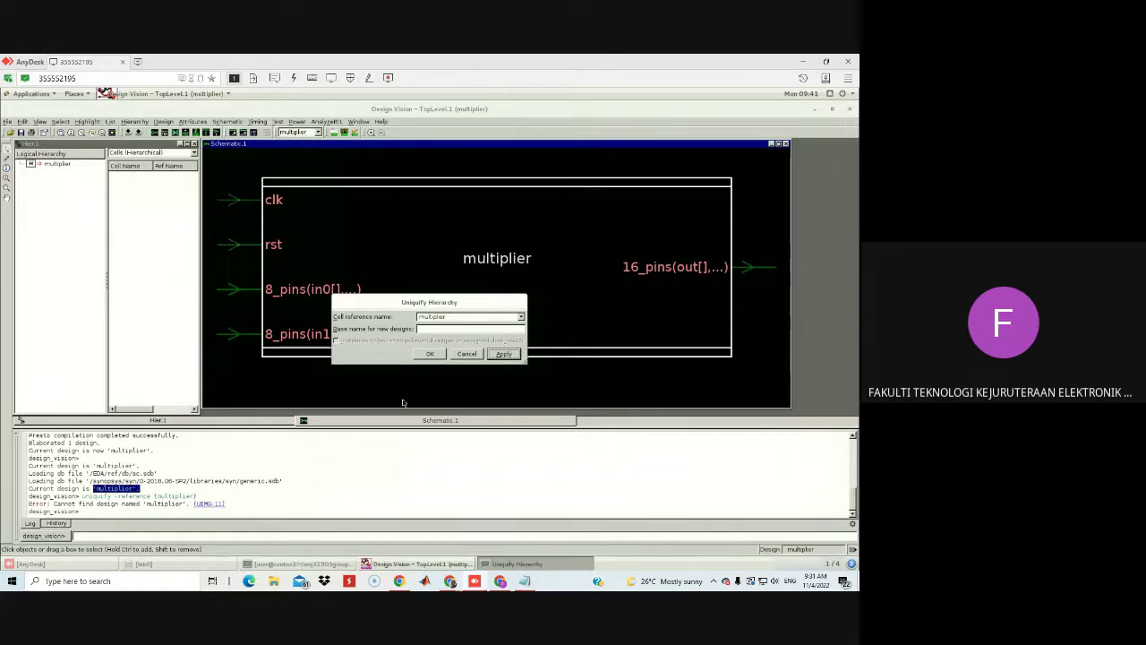
pyautogui.click(467, 354)
# Step: Open the internal schematic of the multiplier block and maximize the schematic window
pyautogui.doubleClick(448, 258)
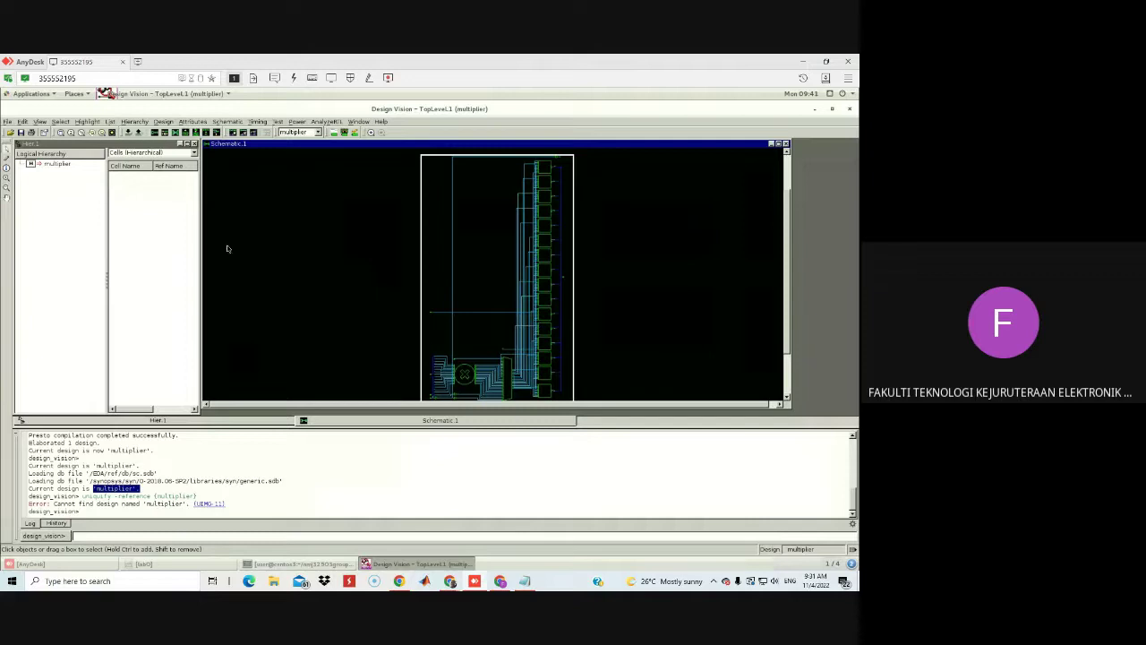
pyautogui.scroll(-2, 788, 340)
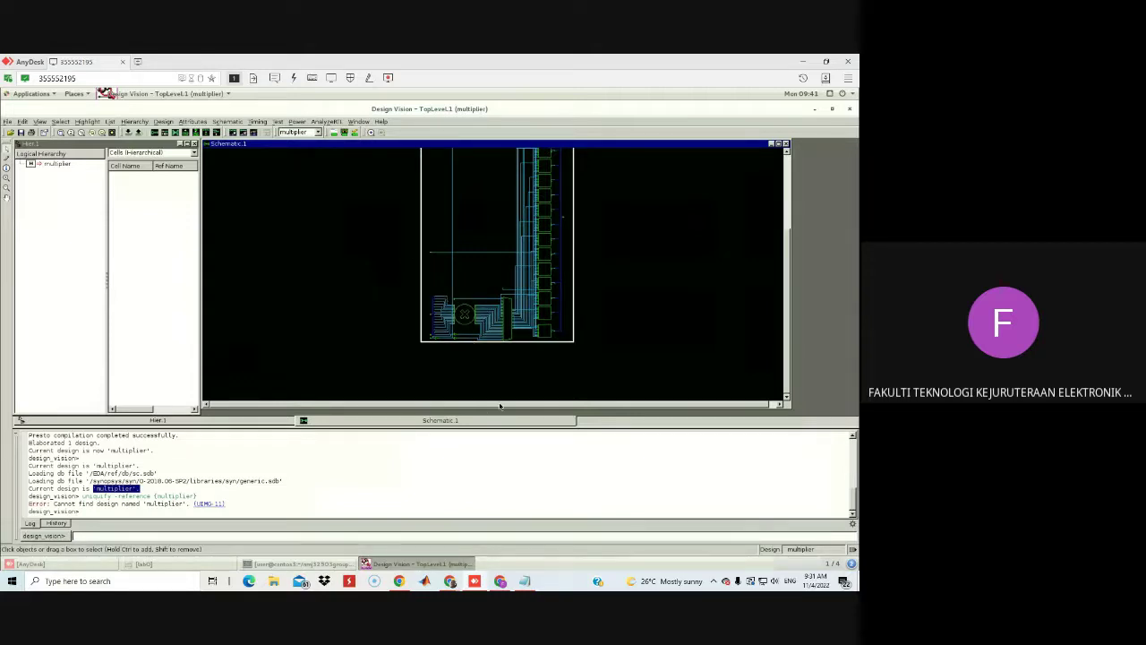
pyautogui.scroll(-1, 516, 353)
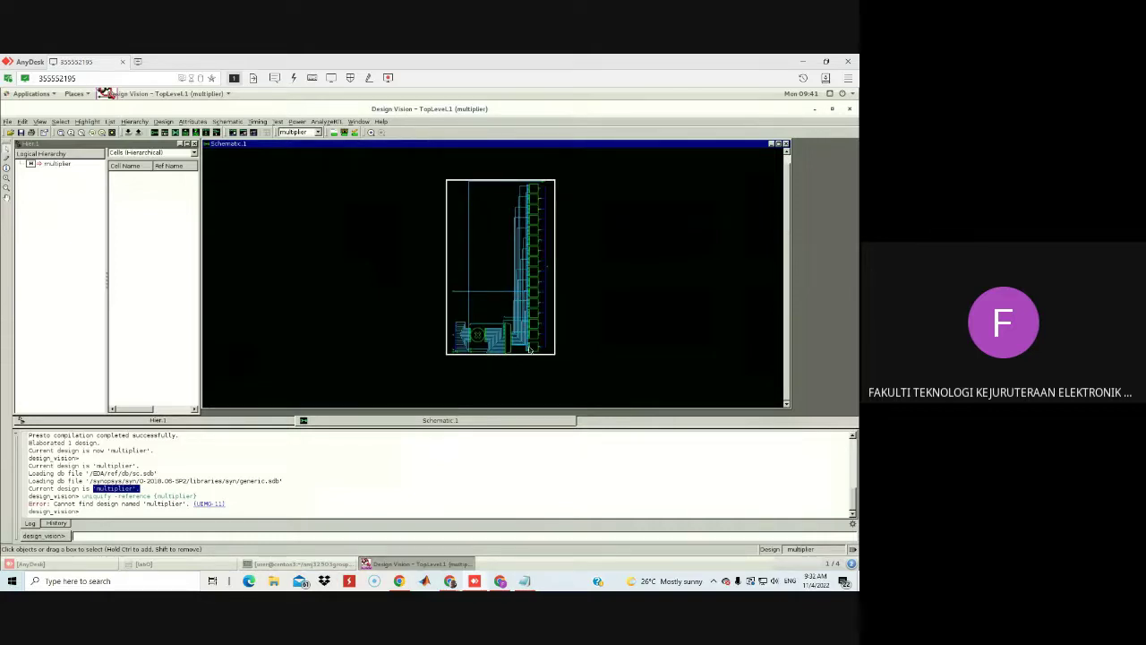
pyautogui.click(778, 143)
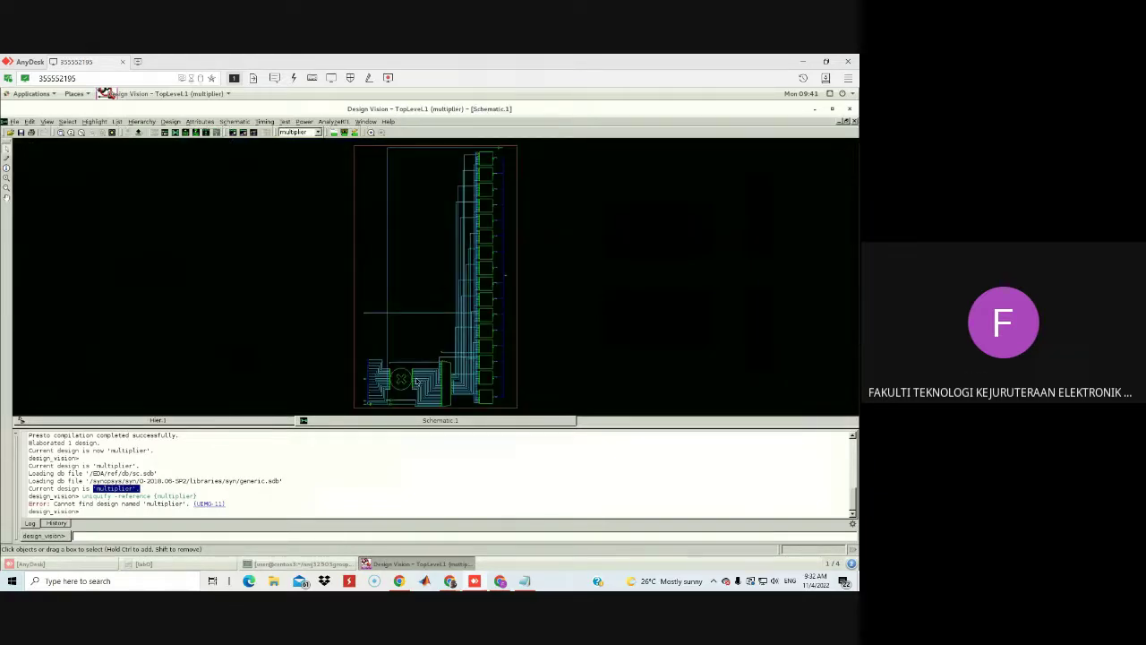
# Step: Examine the mult_13 multiplier cell up close in the schematic, with its input buses and output connections
pyautogui.click(71, 133)
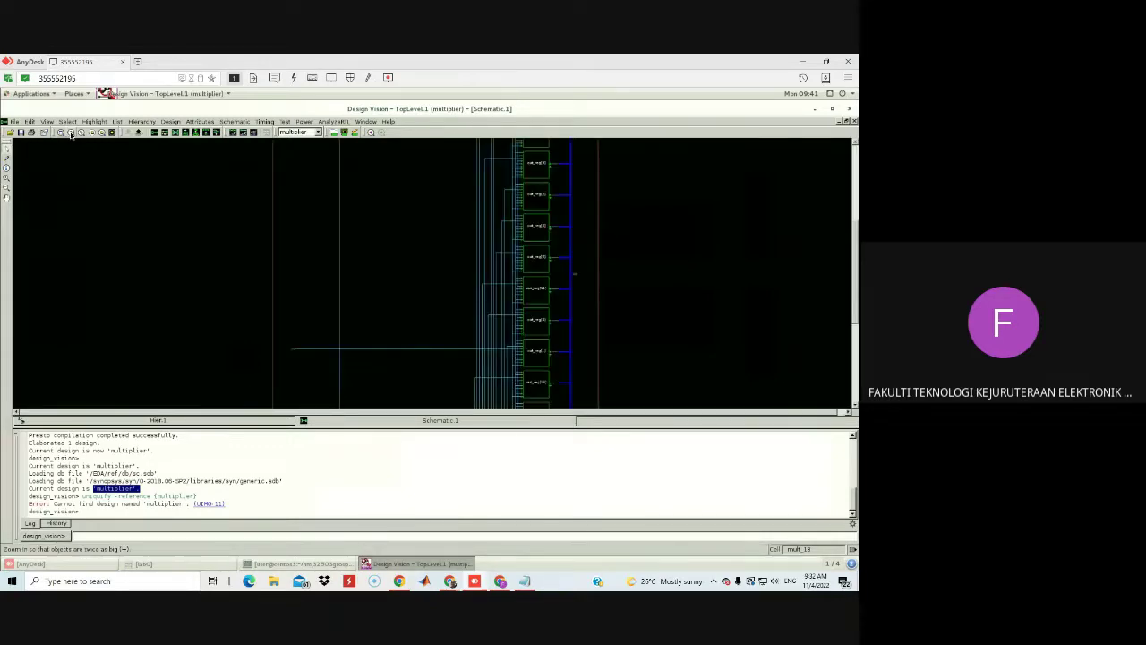
pyautogui.click(71, 133)
pyautogui.scroll(1, 383, 285)
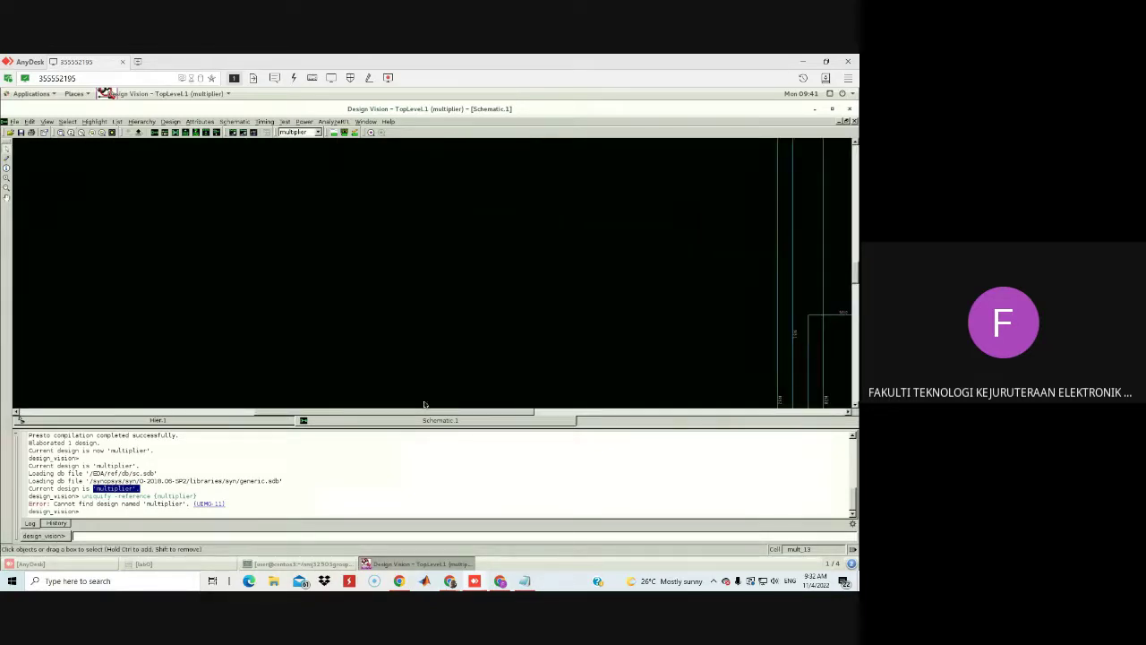
pyautogui.moveTo(438, 413); pyautogui.dragTo(501, 414)
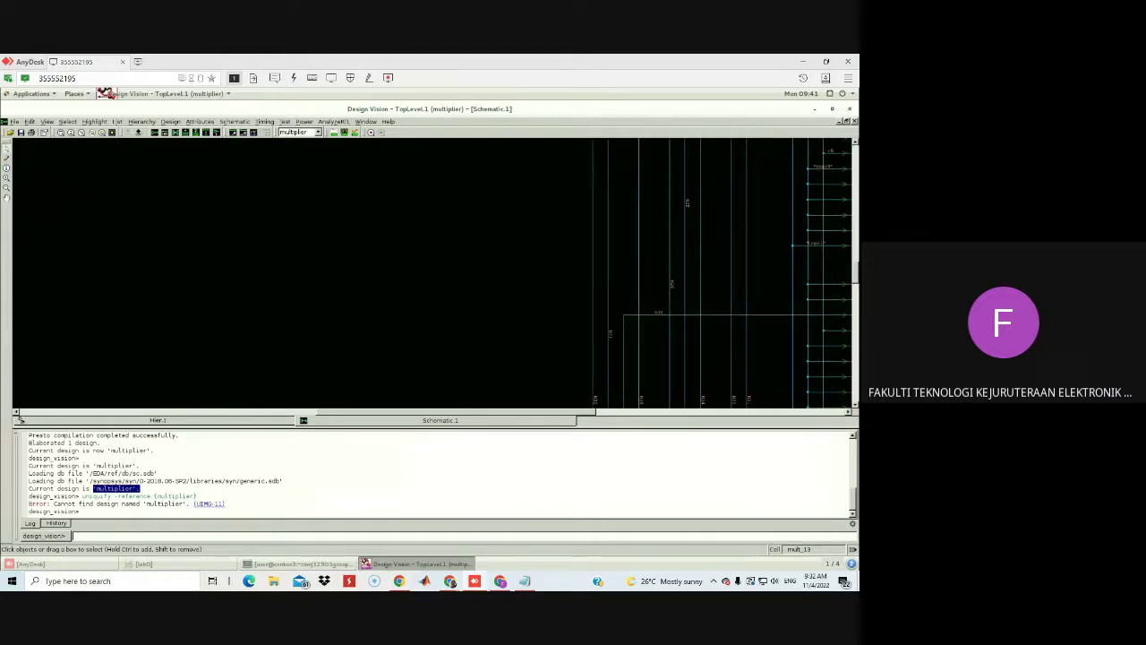
pyautogui.moveTo(857, 276); pyautogui.dragTo(857, 358)
pyautogui.scroll(-1, 719, 316)
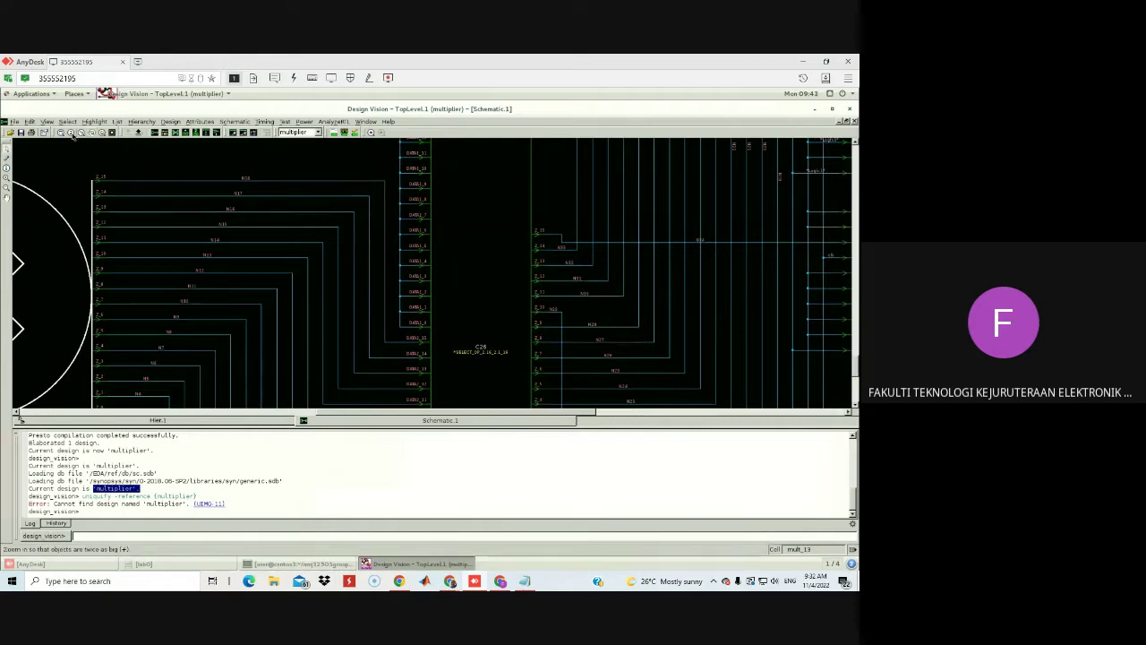
pyautogui.click(81, 132)
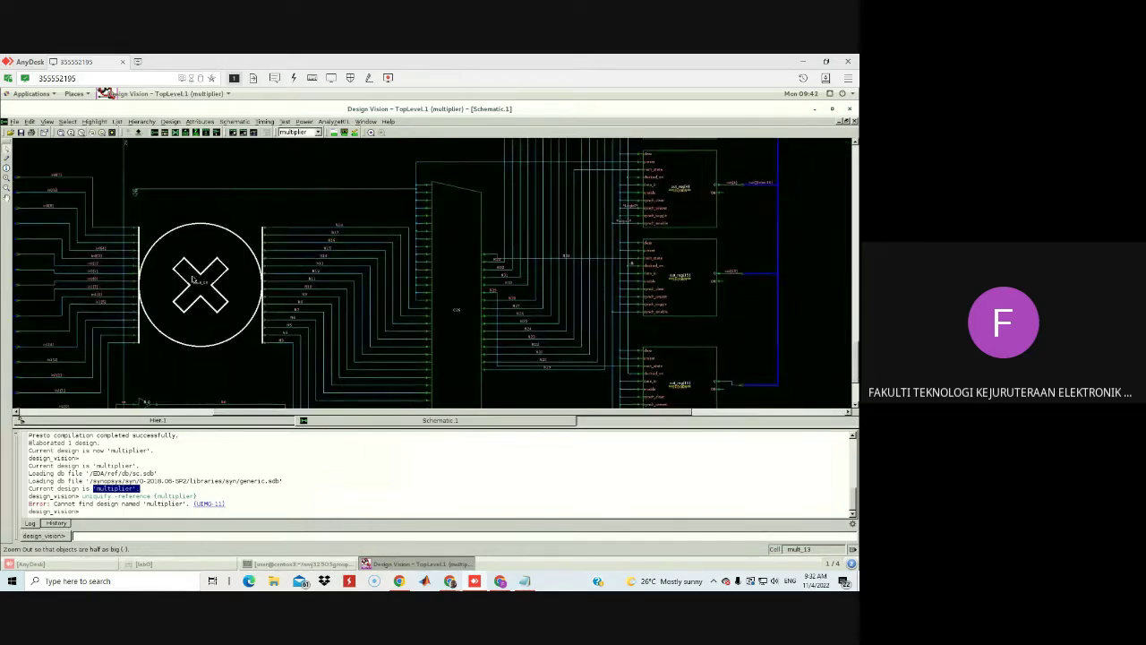
pyautogui.moveTo(194, 281); pyautogui.dragTo(537, 291, button='middle')
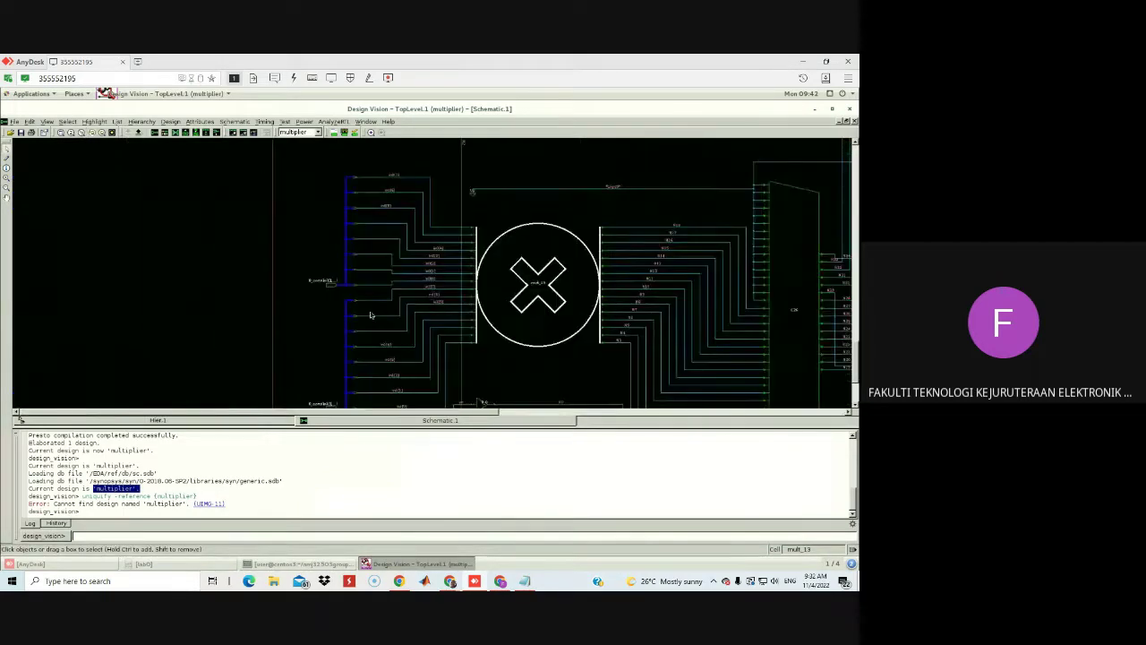
pyautogui.click(558, 296)
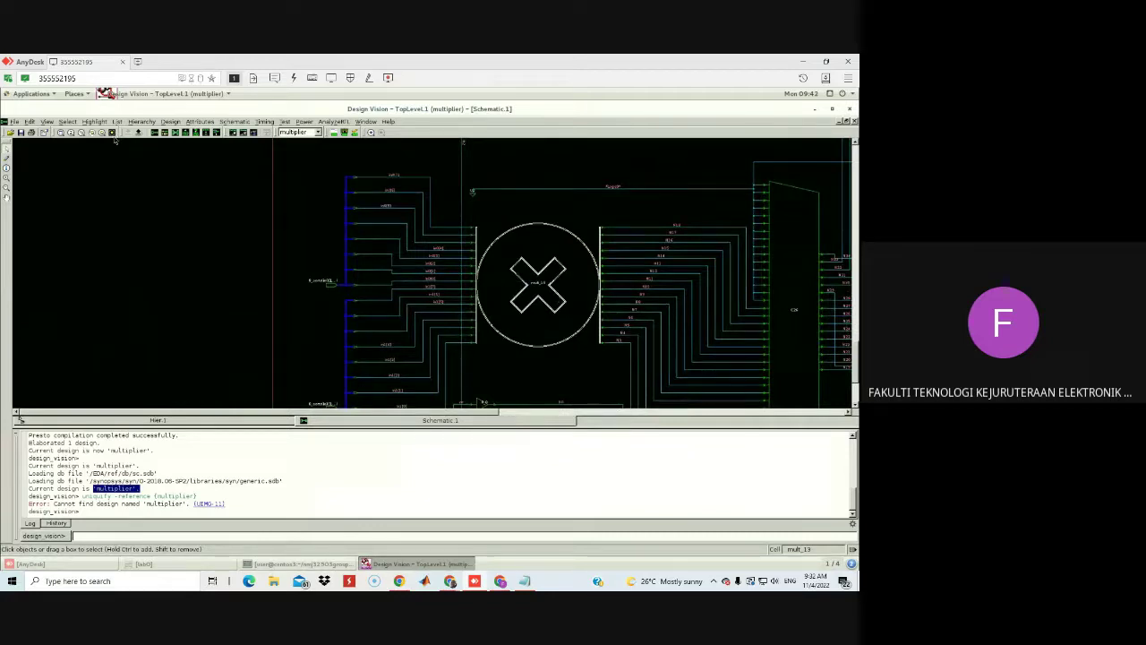
# Step: Inspect the mult_13 cell label and follow its output nets to the C26 cell, and restore the schematic window to its smaller size
pyautogui.click(71, 132)
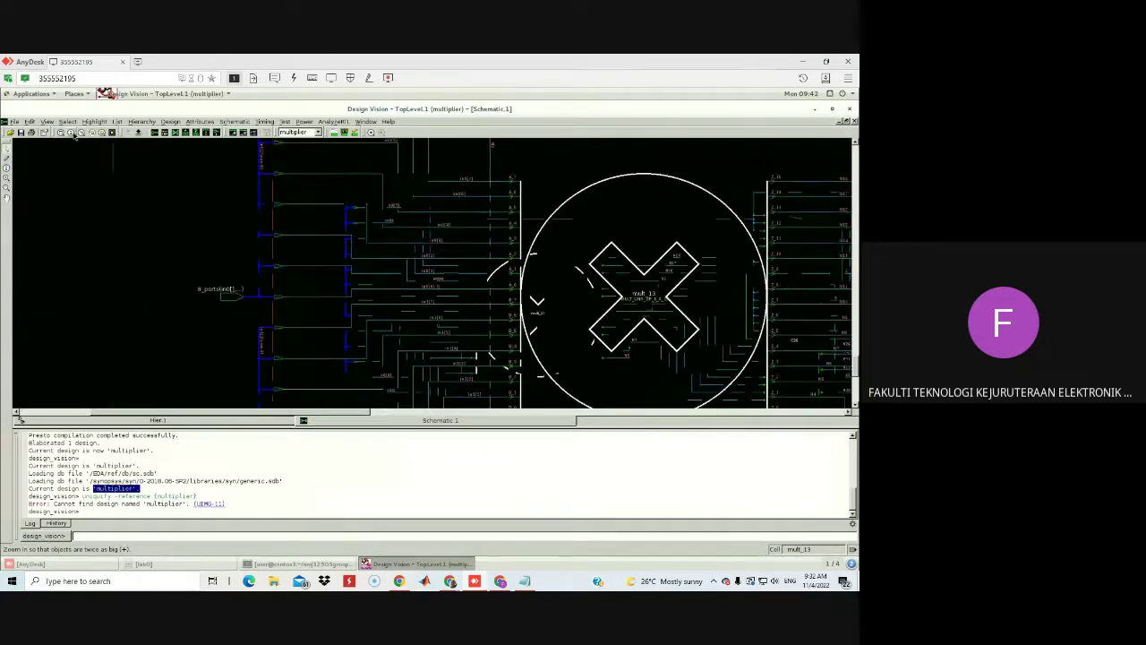
pyautogui.click(360, 412)
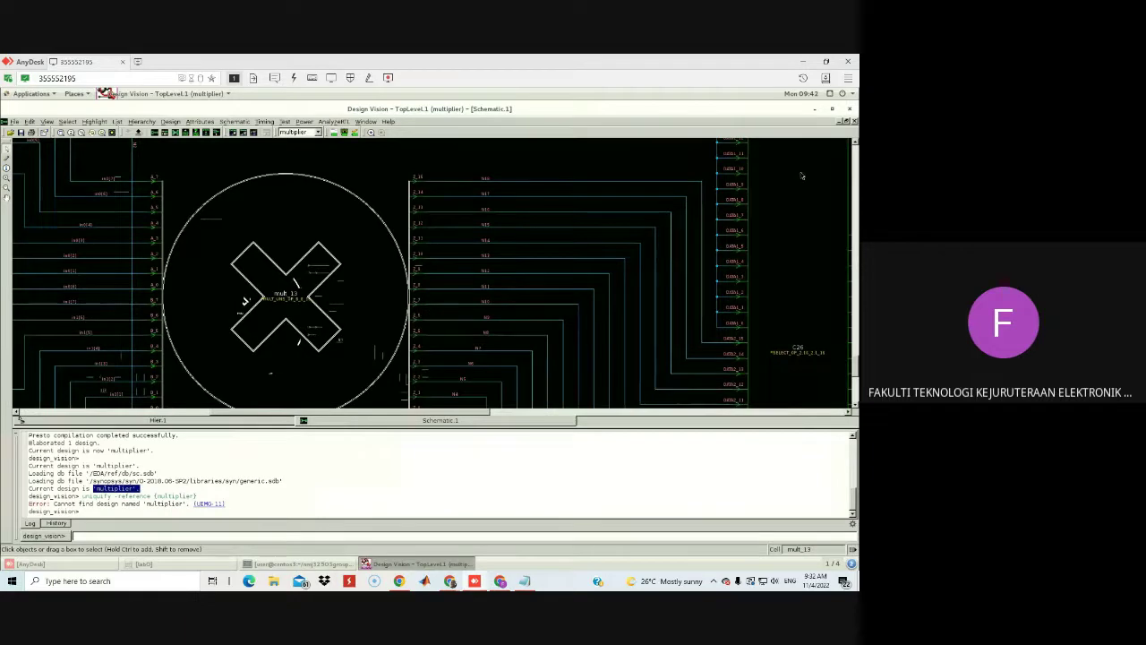
pyautogui.click(846, 121)
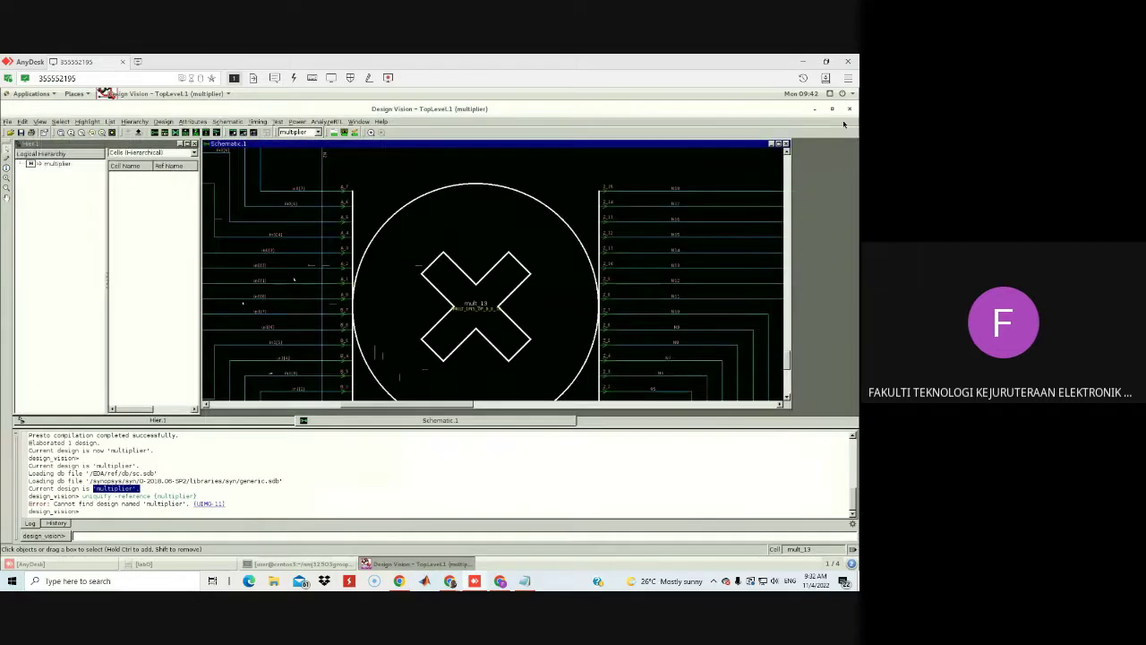
# Step: Uniquify the hierarchy with mult_13 as the cell reference name, and close the dialog
pyautogui.click(136, 122)
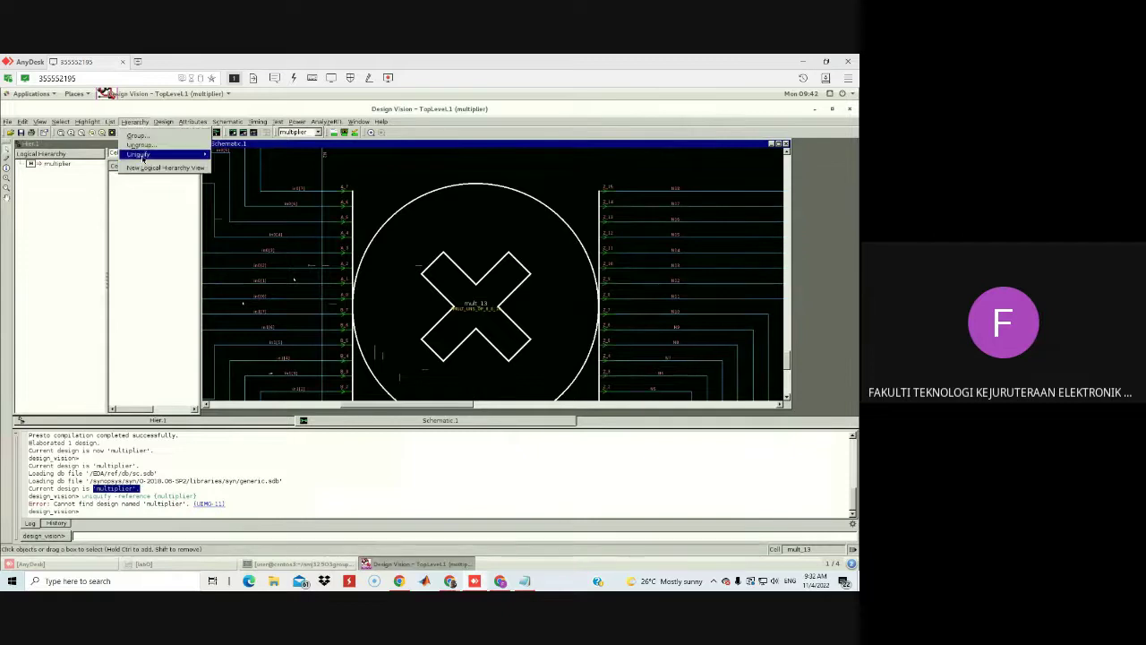
pyautogui.moveTo(143, 154)
pyautogui.click(228, 157)
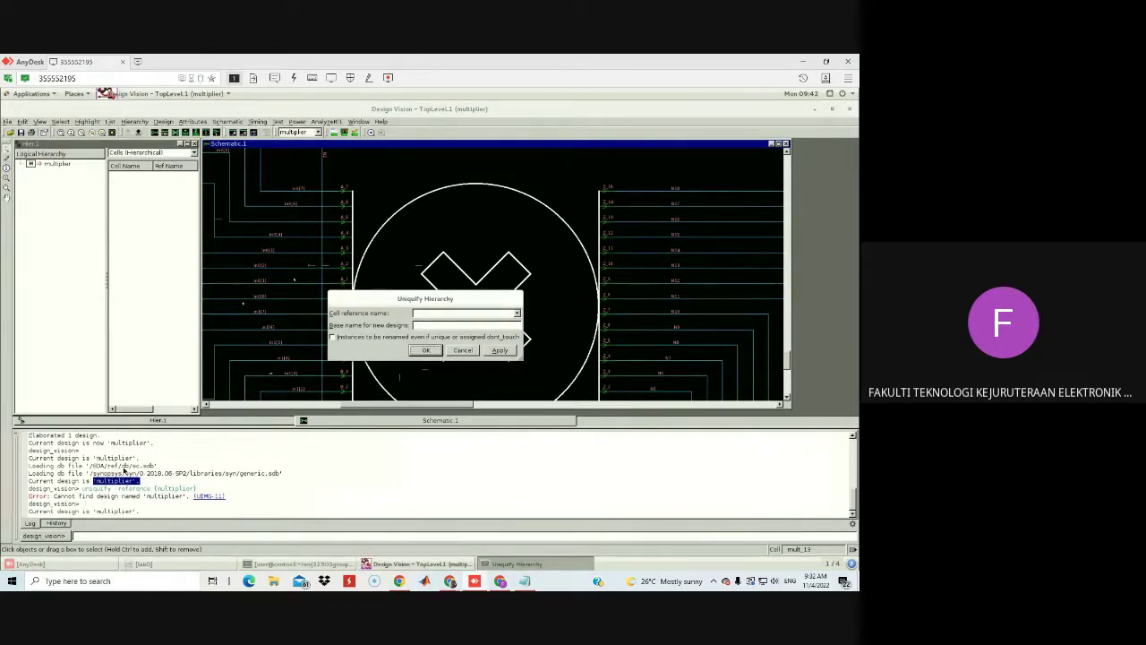
pyautogui.click(437, 314)
pyautogui.write('mult_13')
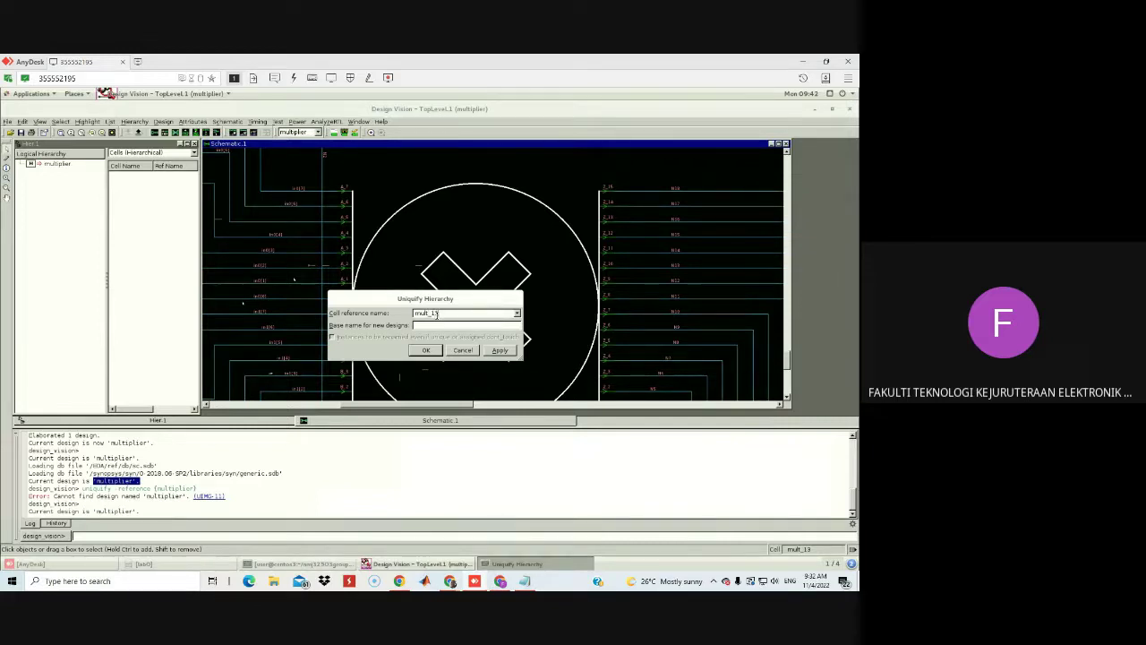
pyautogui.click(500, 350)
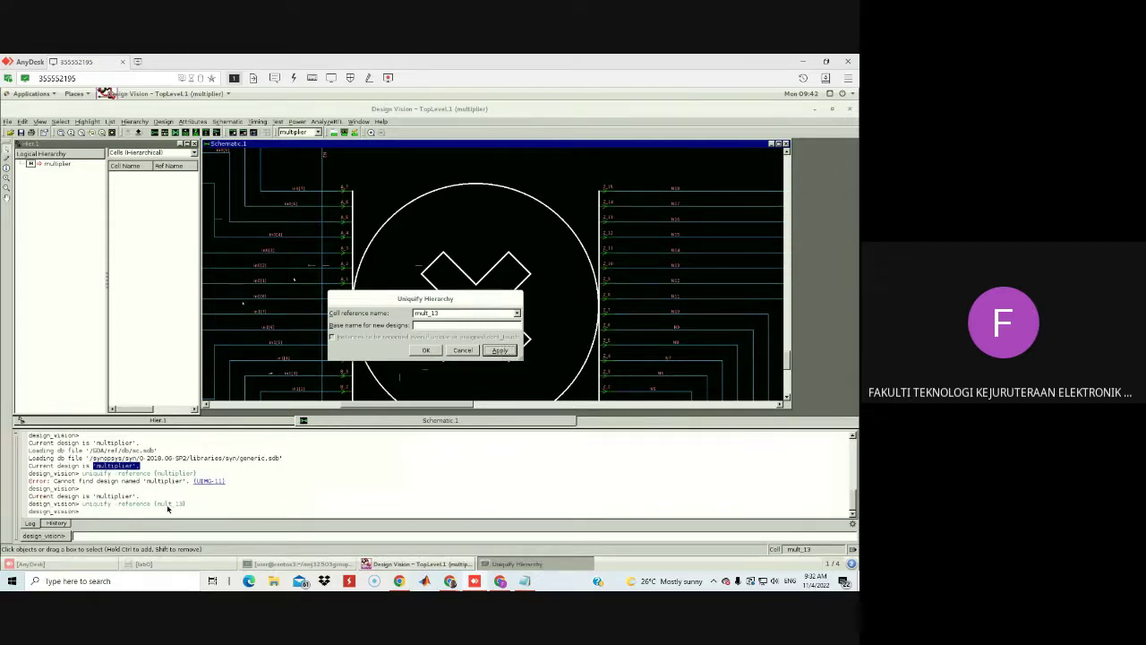
pyautogui.click(433, 350)
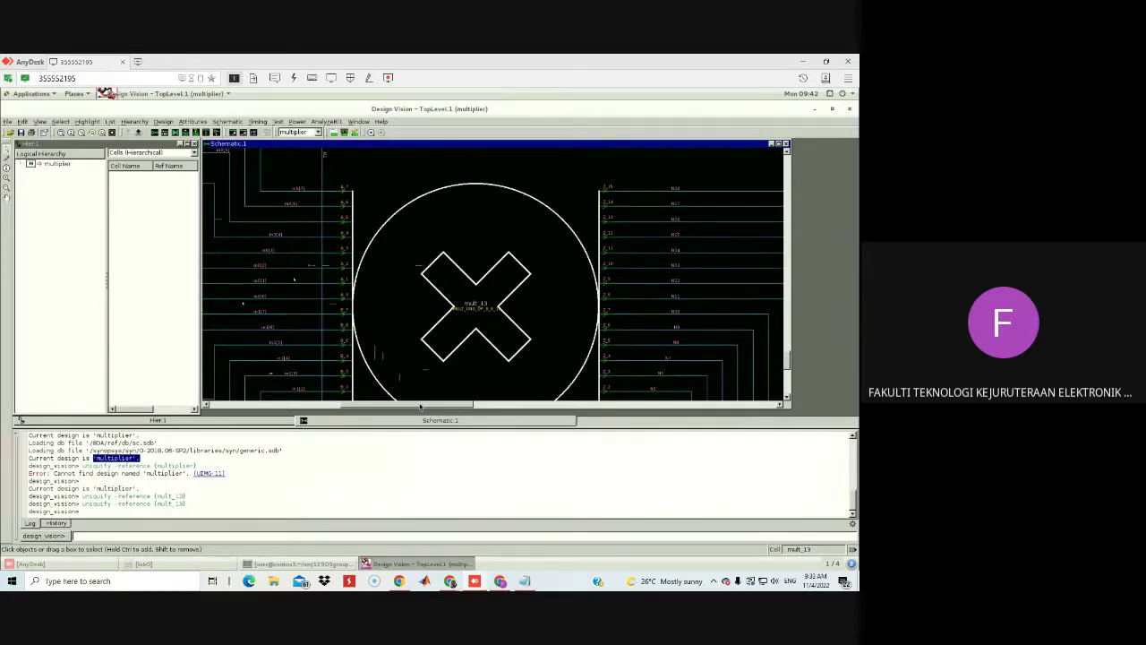
# Step: Switch to the lab guide in Kami and review the uniquify figures on page 8 and the clock setup section on page 9
pyautogui.click(474, 580)
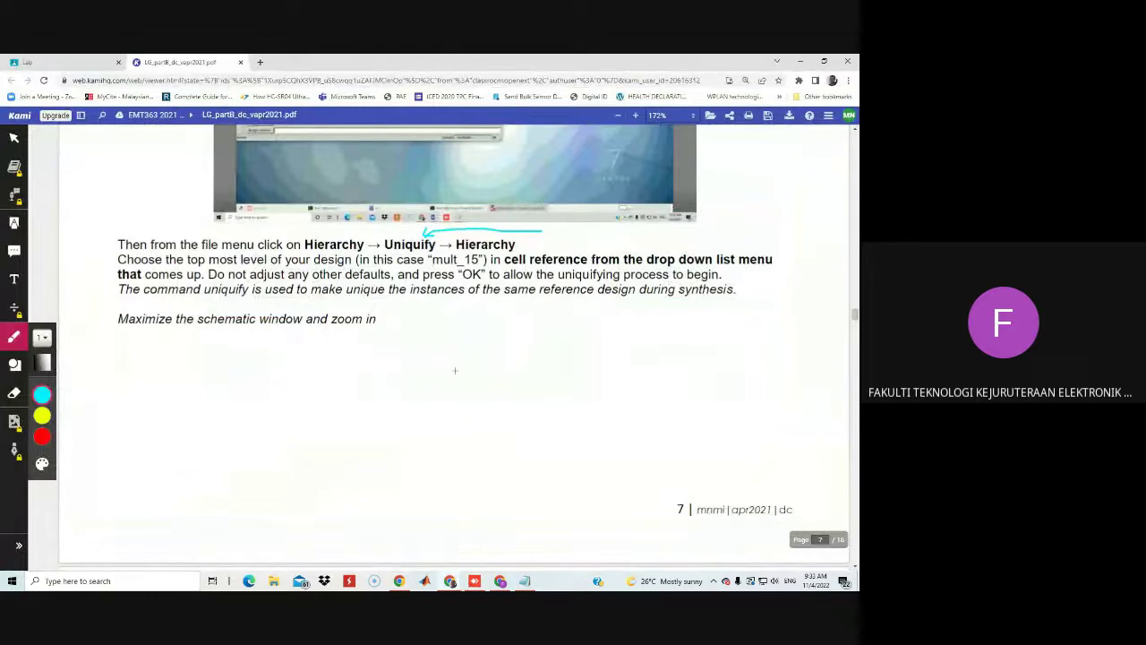
pyautogui.scroll(-10, 454, 370)
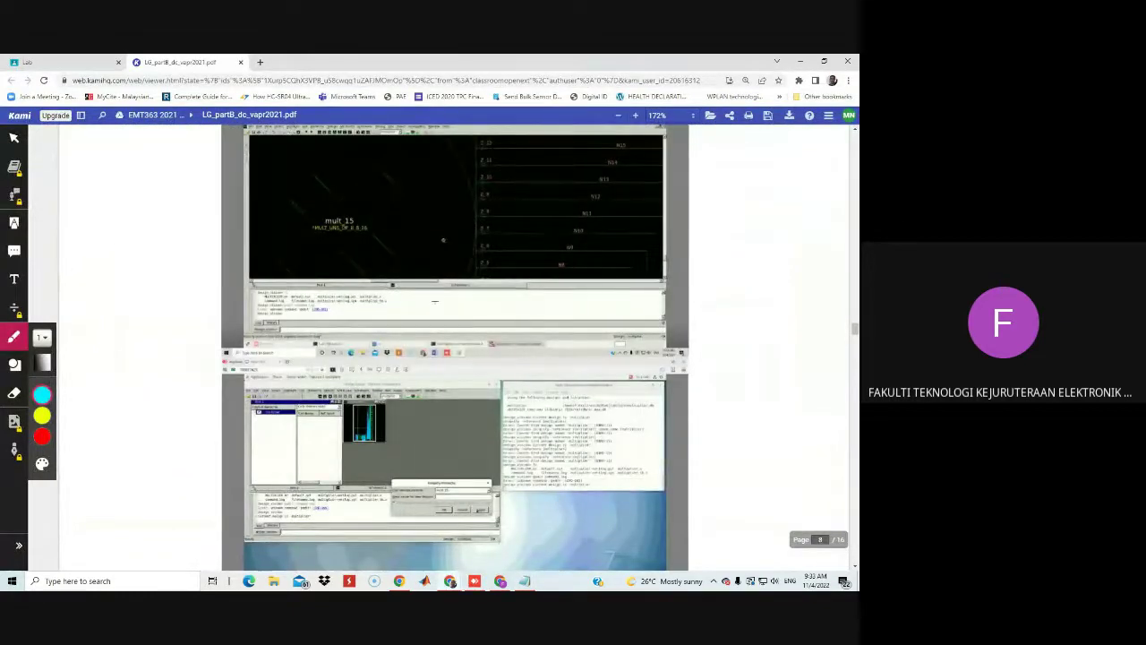
pyautogui.scroll(-3, 424, 312)
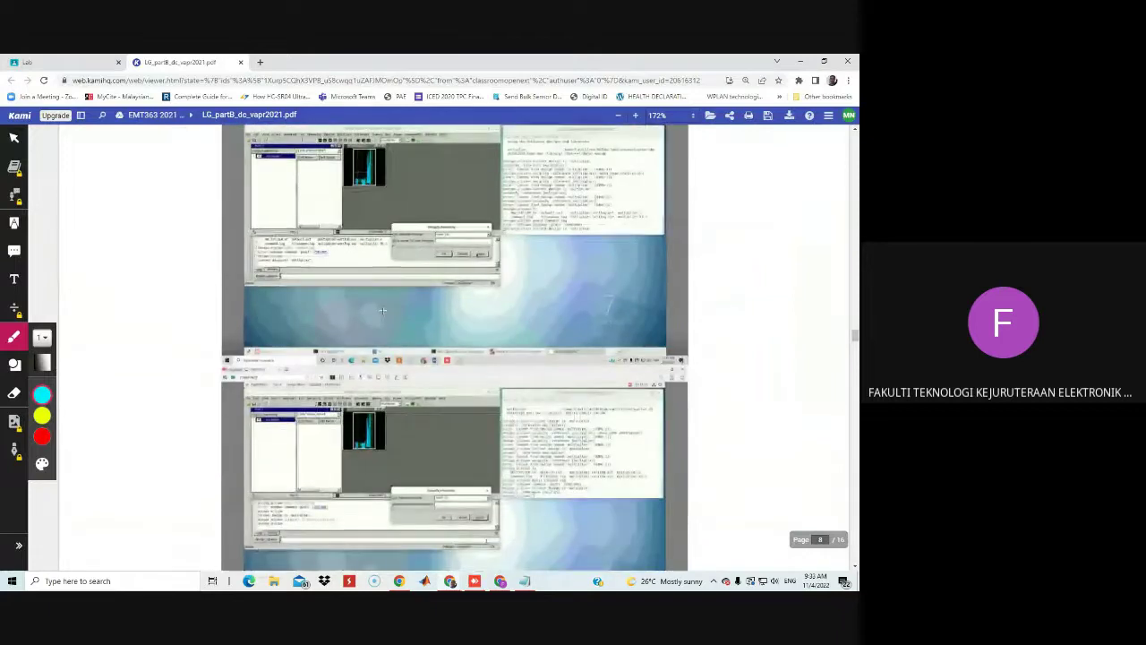
pyautogui.scroll(2, 383, 310)
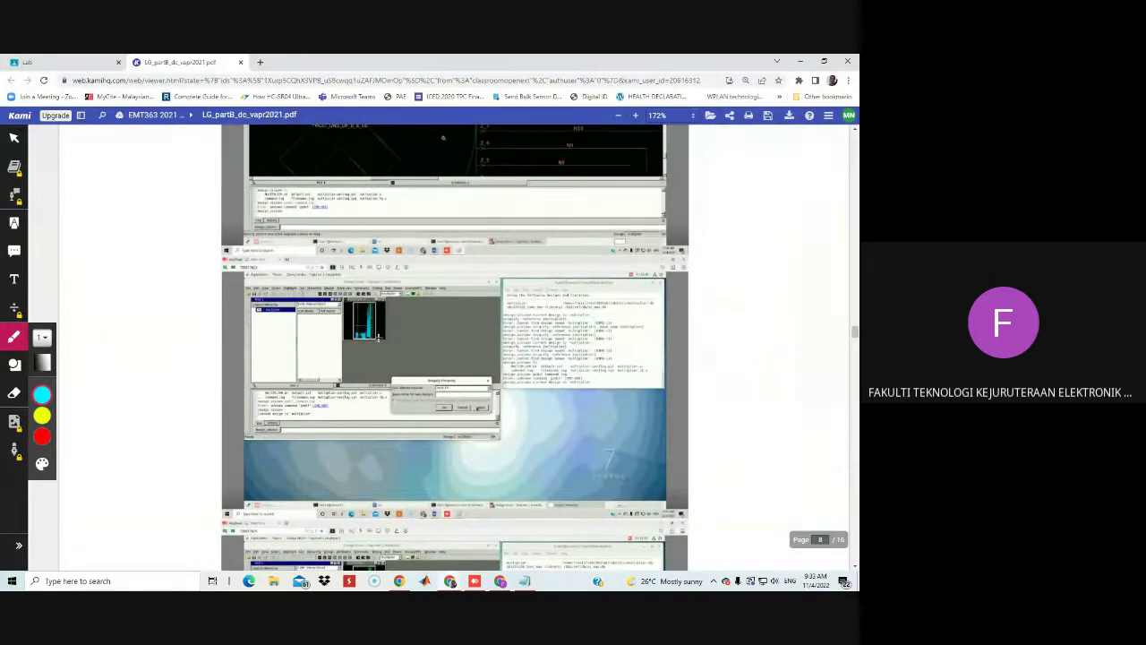
pyautogui.scroll(-1, 380, 337)
pyautogui.scroll(-3, 529, 497)
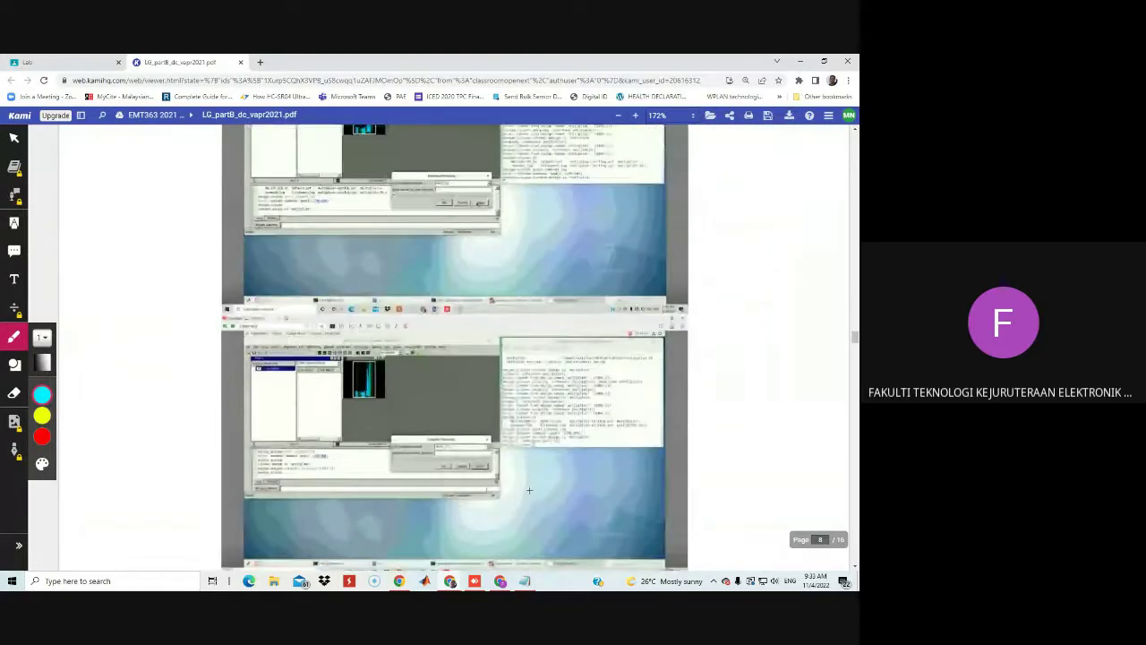
pyautogui.scroll(-8, 529, 490)
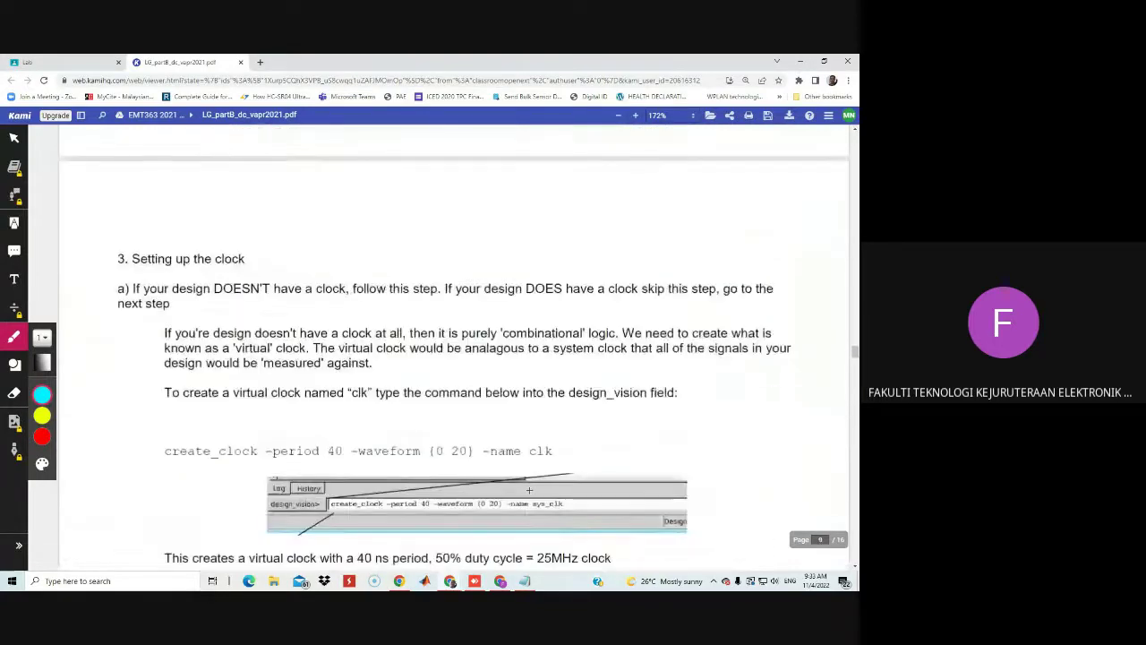
pyautogui.scroll(-3, 529, 490)
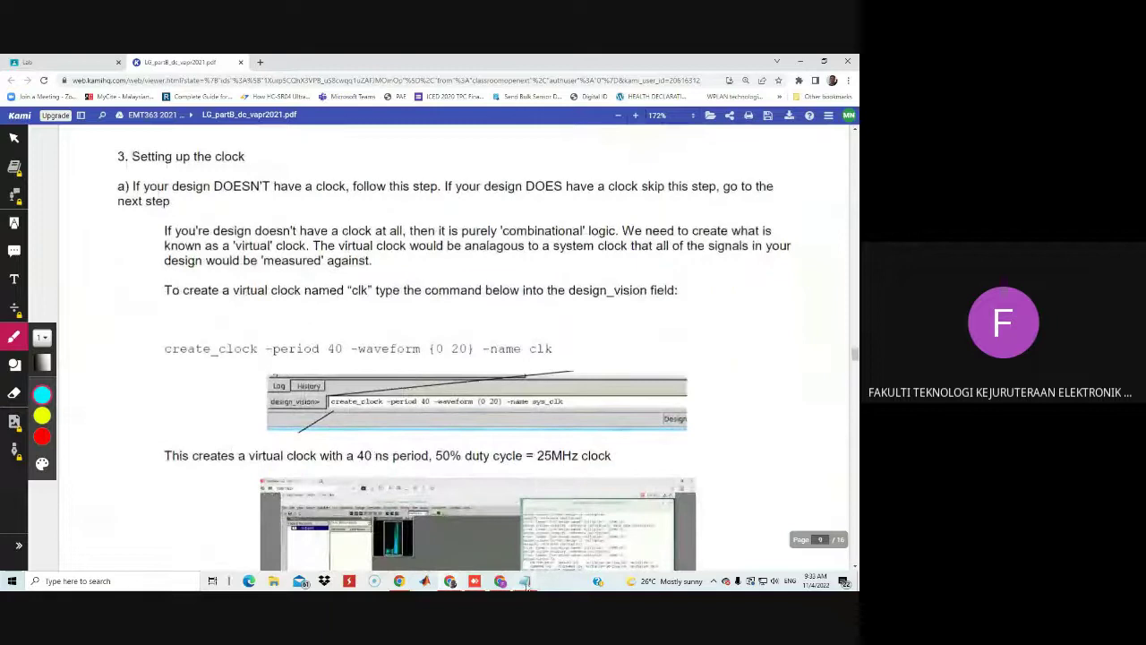
# Step: Back in Design Vision, maximize the schematic, examine the C26 cell and the out_reg[15] register, and view the full schematic
pyautogui.click(474, 581)
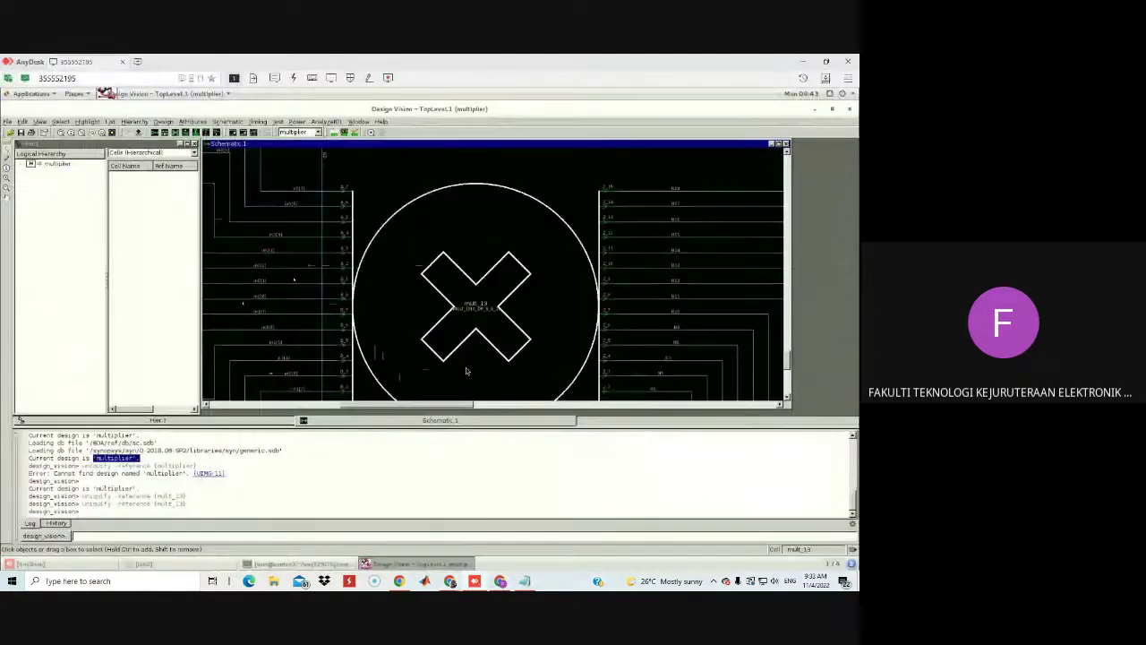
pyautogui.doubleClick(428, 271)
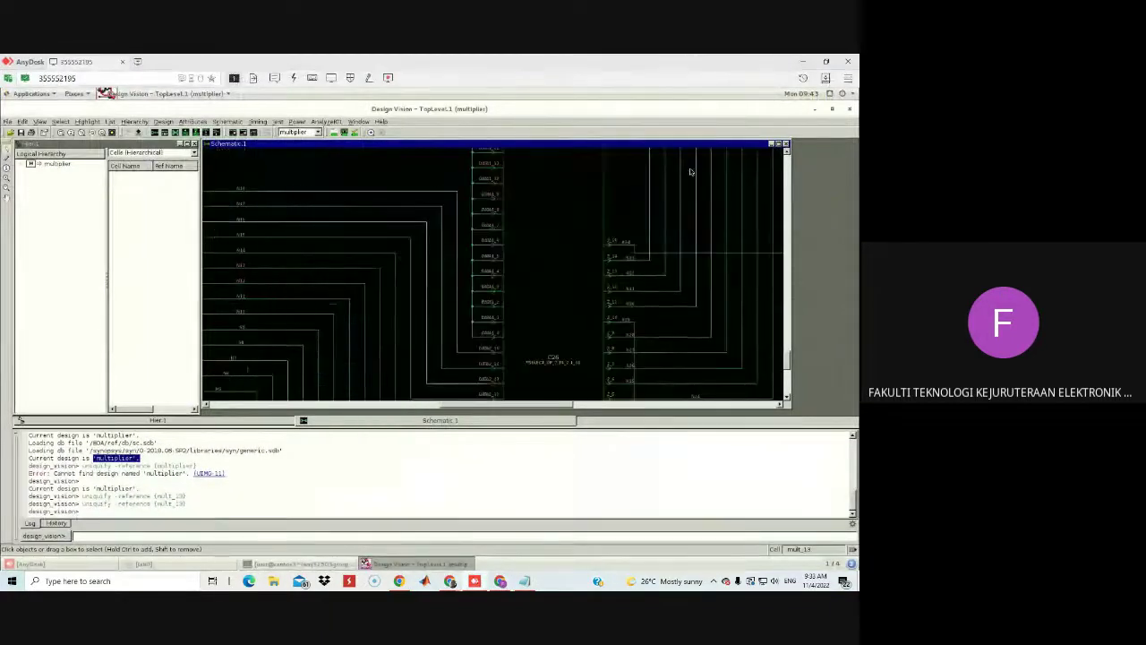
pyautogui.click(778, 144)
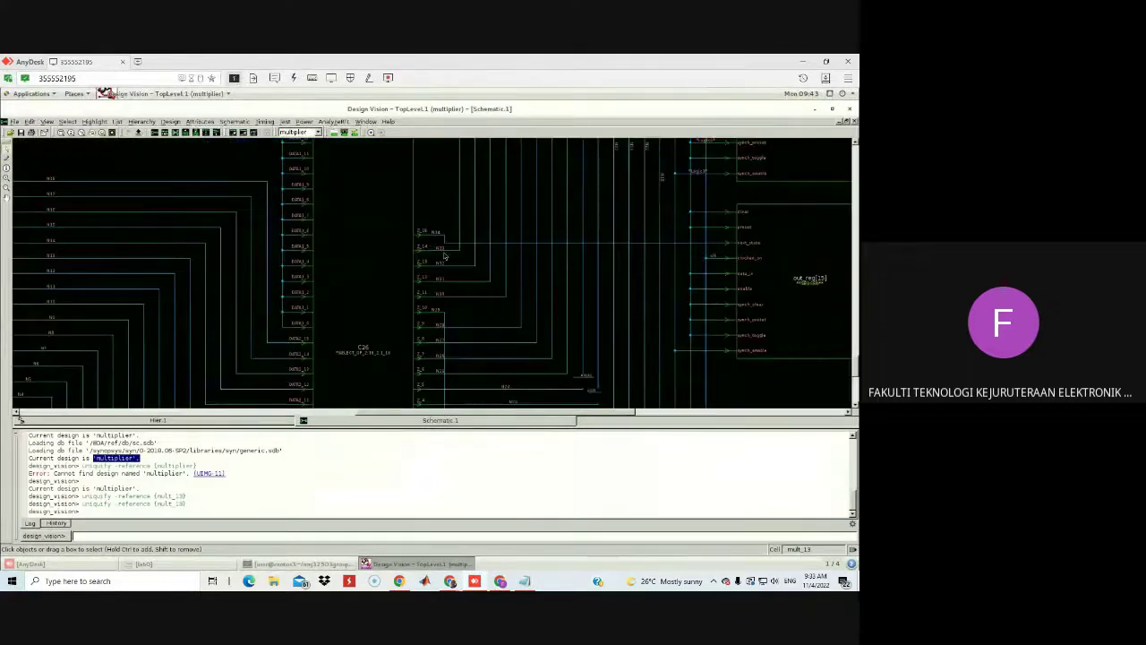
pyautogui.hscroll(5, 443, 253)
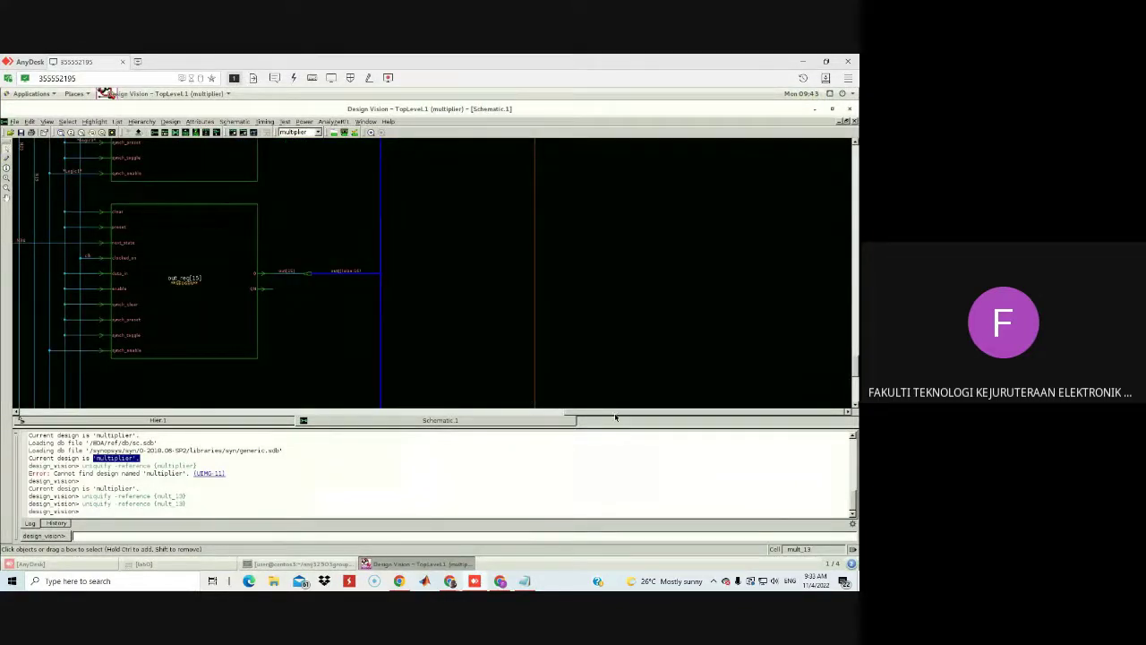
pyautogui.hscroll(-5, 328, 317)
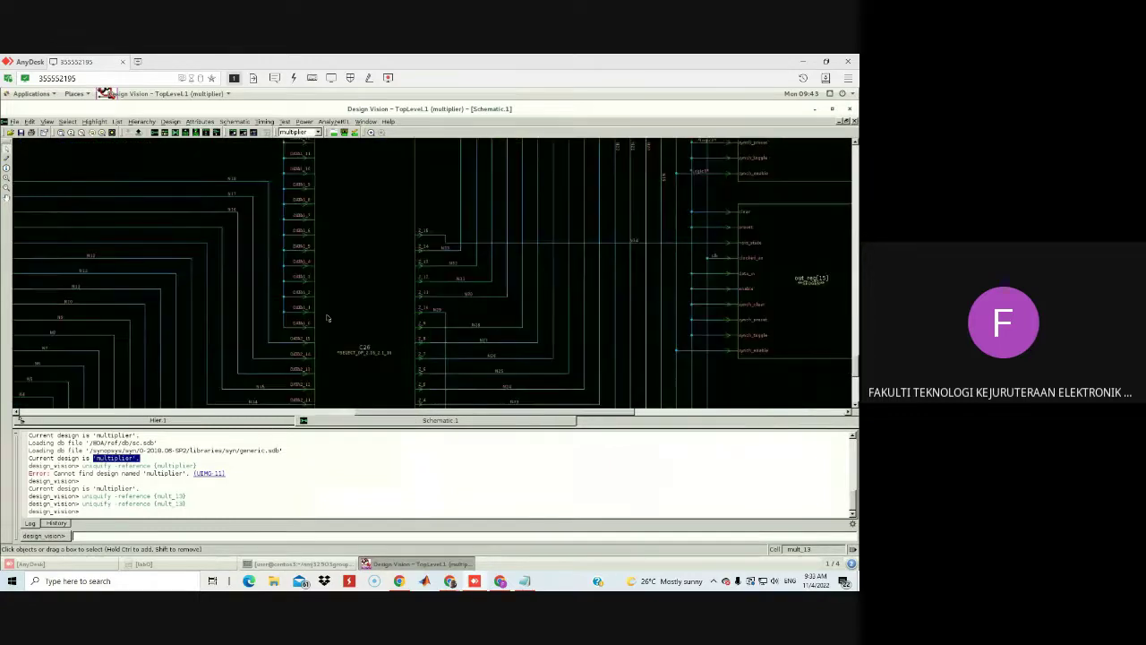
pyautogui.click(59, 133)
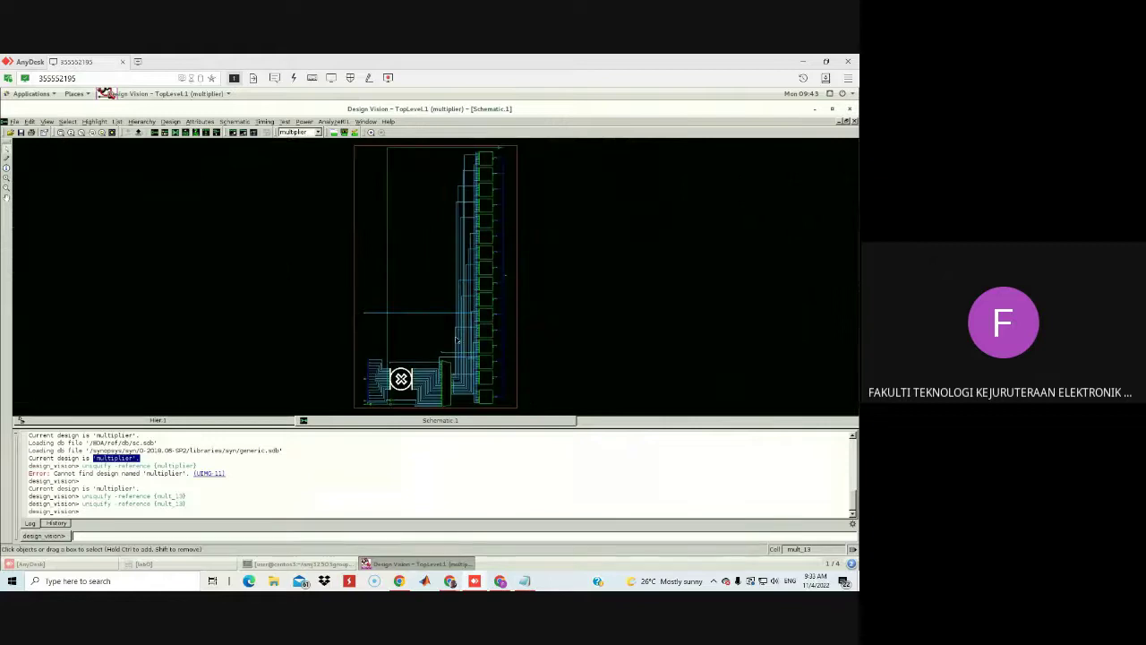
# Step: Look over the whole multiplier schematic and its column of out_reg registers, and clear the mult_13 selection
pyautogui.click(246, 421)
pyautogui.click(430, 420)
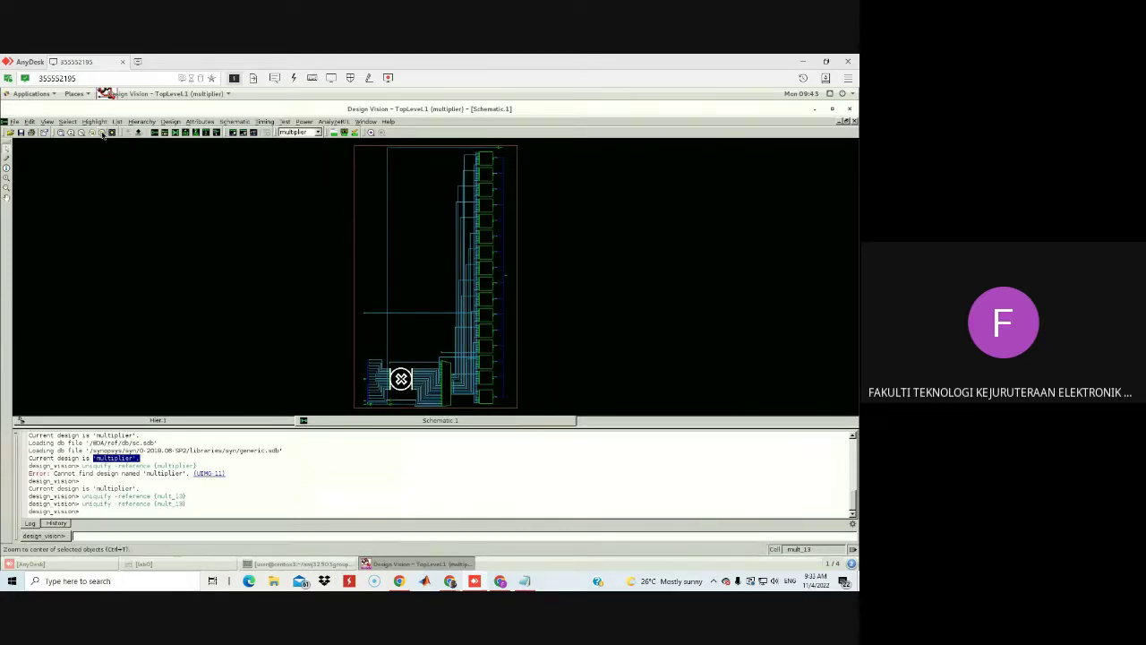
pyautogui.click(71, 133)
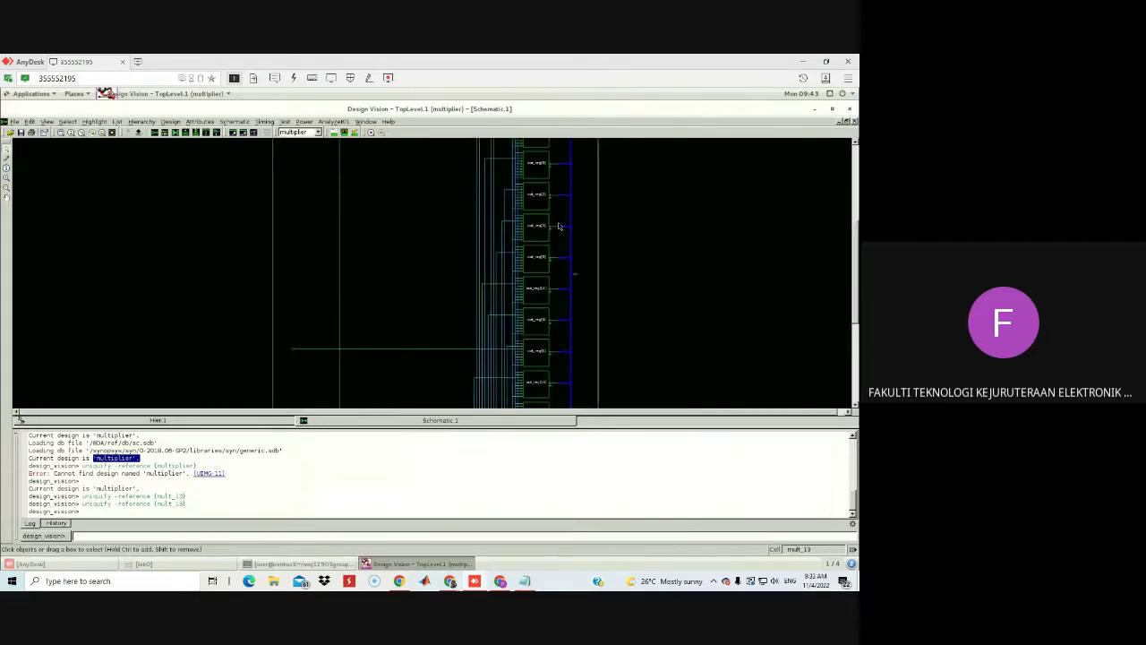
pyautogui.press('f')
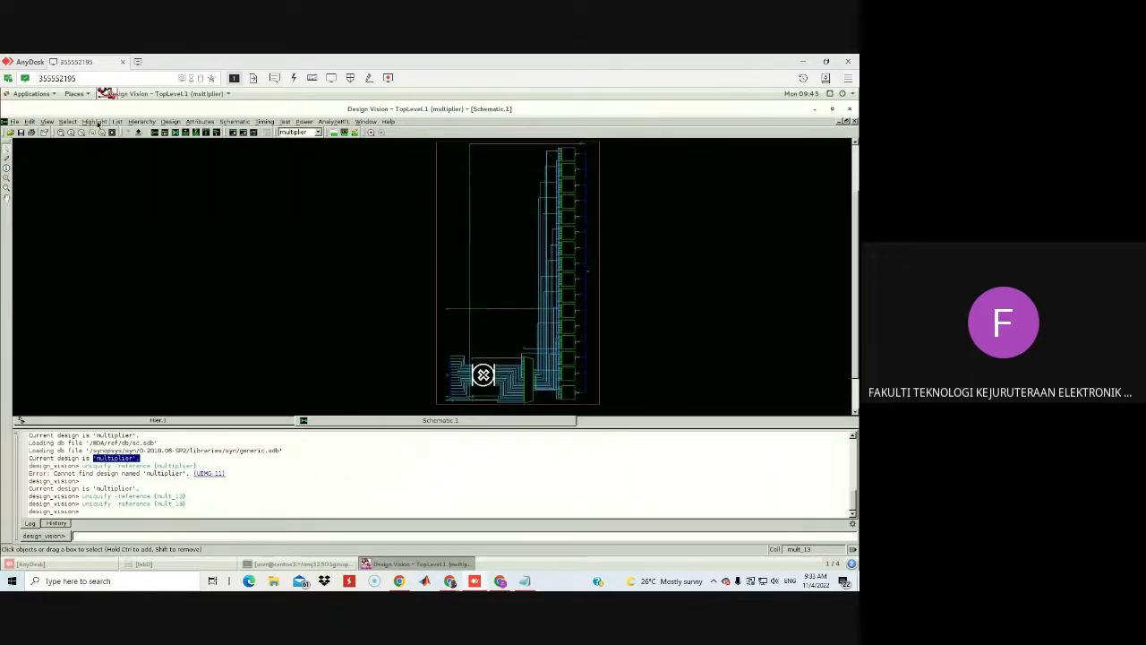
pyautogui.click(65, 135)
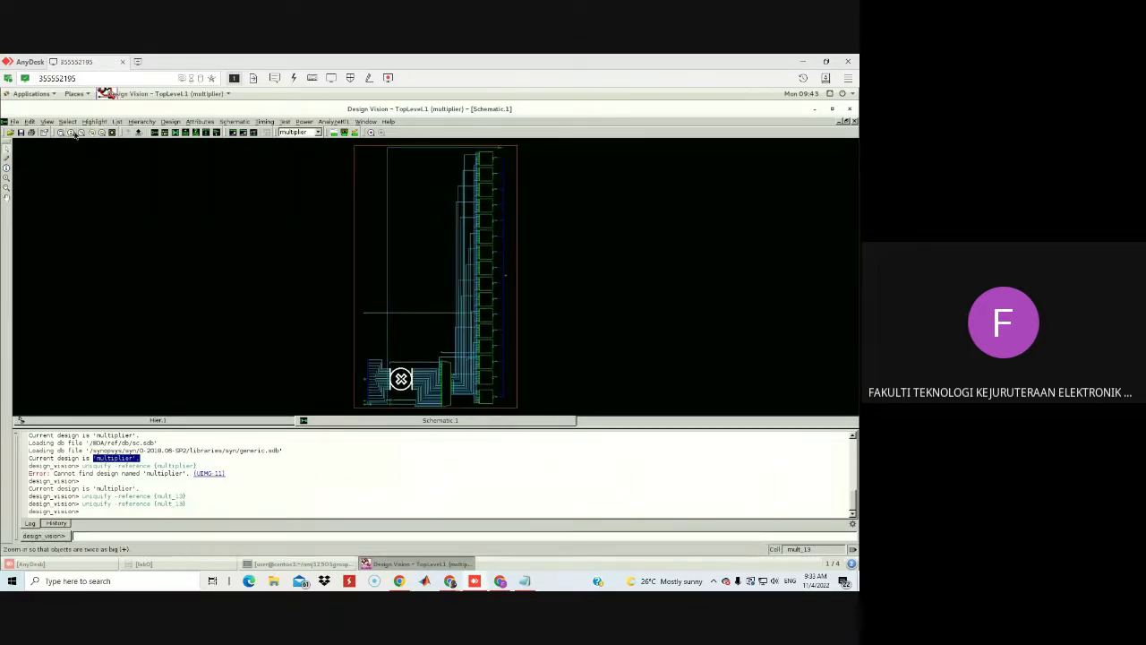
pyautogui.click(76, 134)
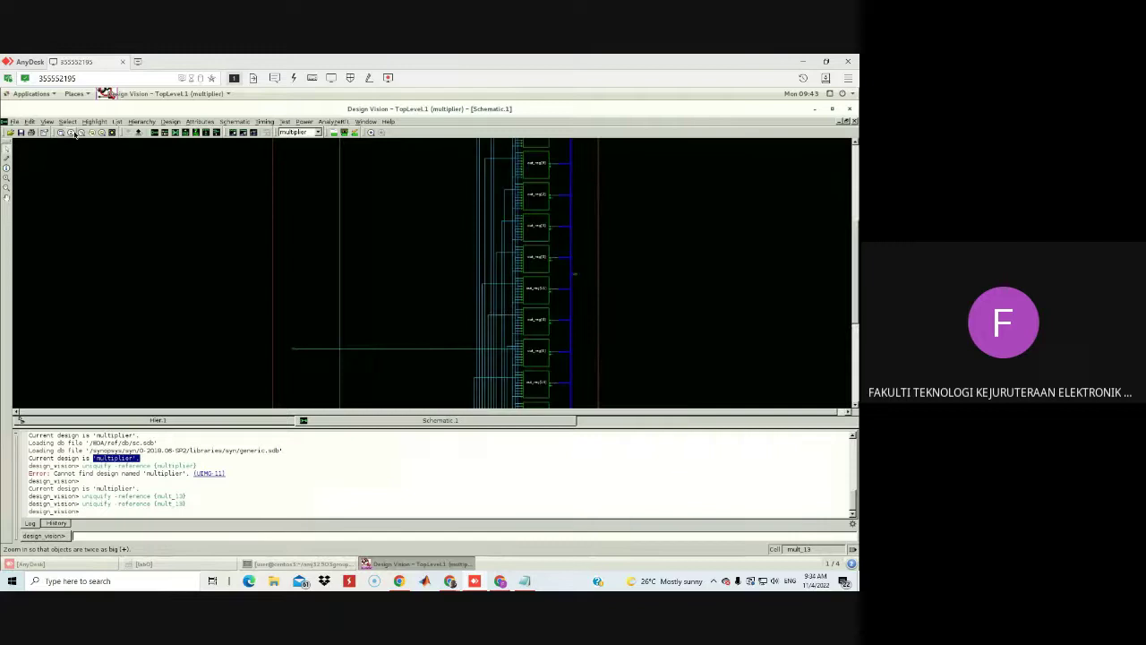
pyautogui.click(526, 176)
pyautogui.click(618, 199)
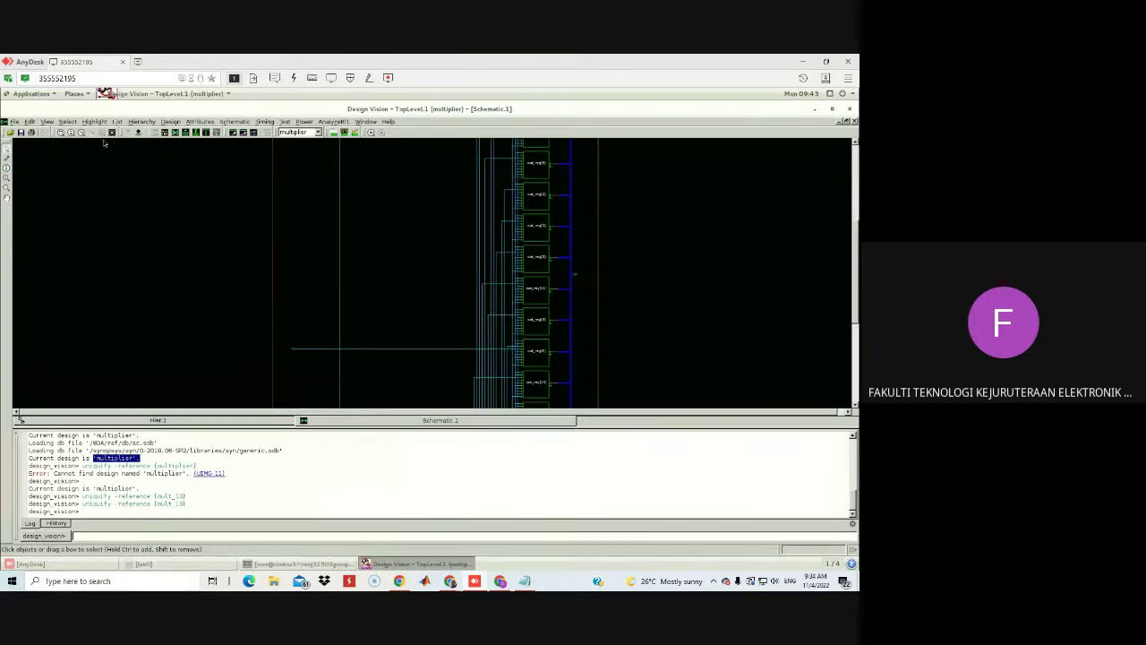
# Step: Examine the pins and connections of the out_reg[11] and out_reg[10] registers up close, and return to the full schematic view
pyautogui.click(77, 132)
pyautogui.click(76, 133)
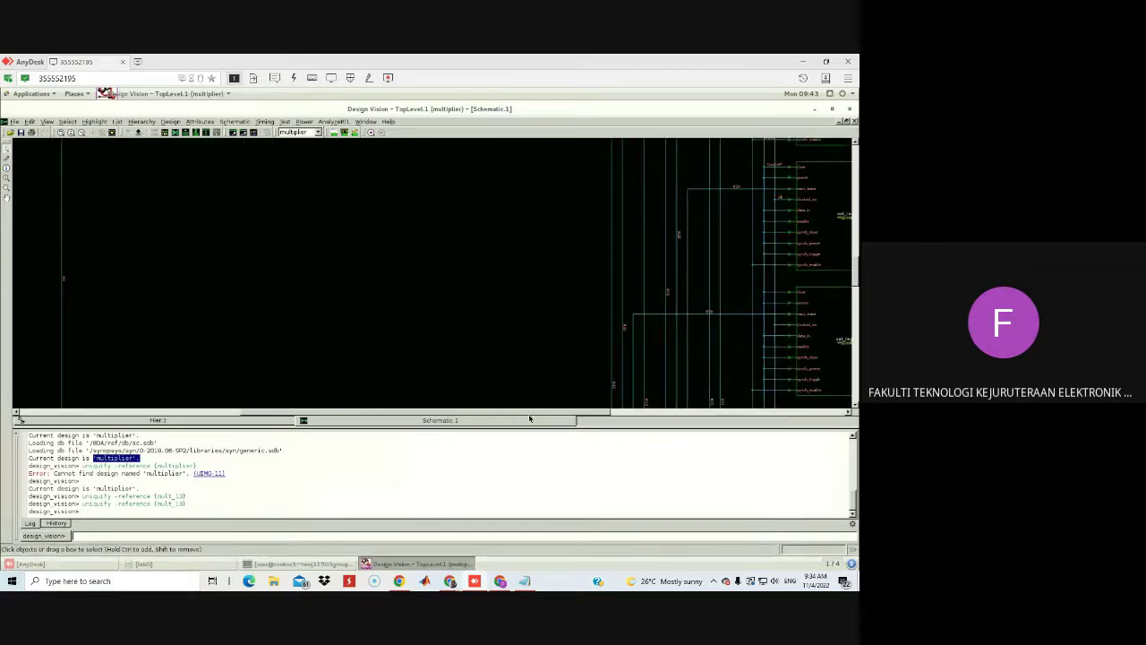
pyautogui.moveTo(529, 418); pyautogui.dragTo(678, 415)
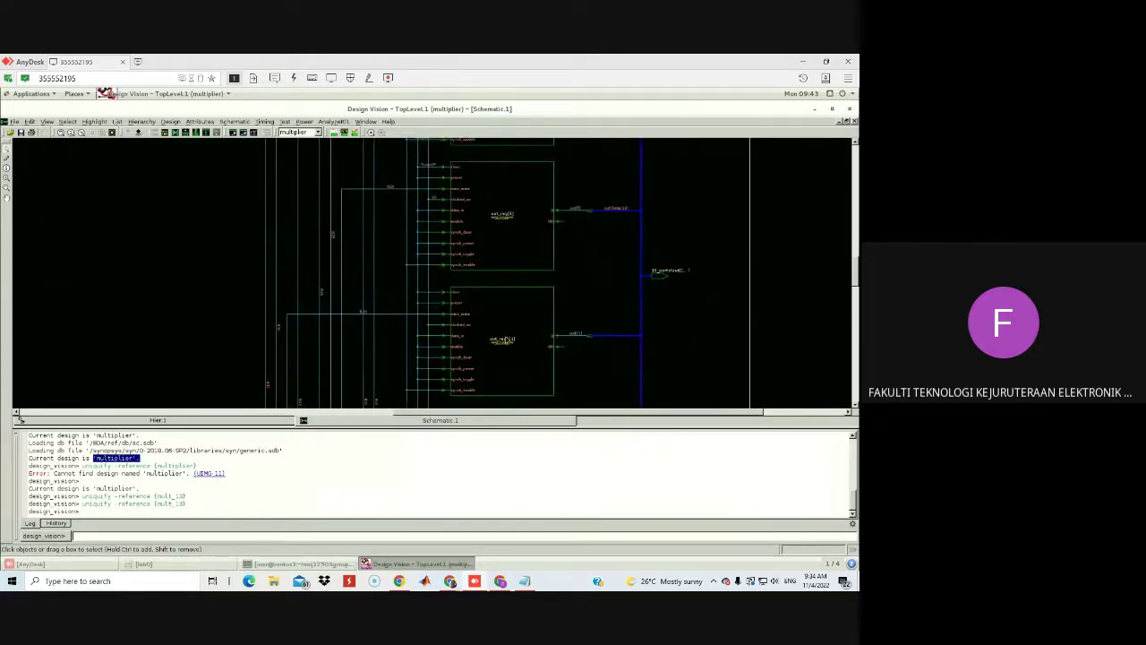
pyautogui.scroll(3, 506, 339)
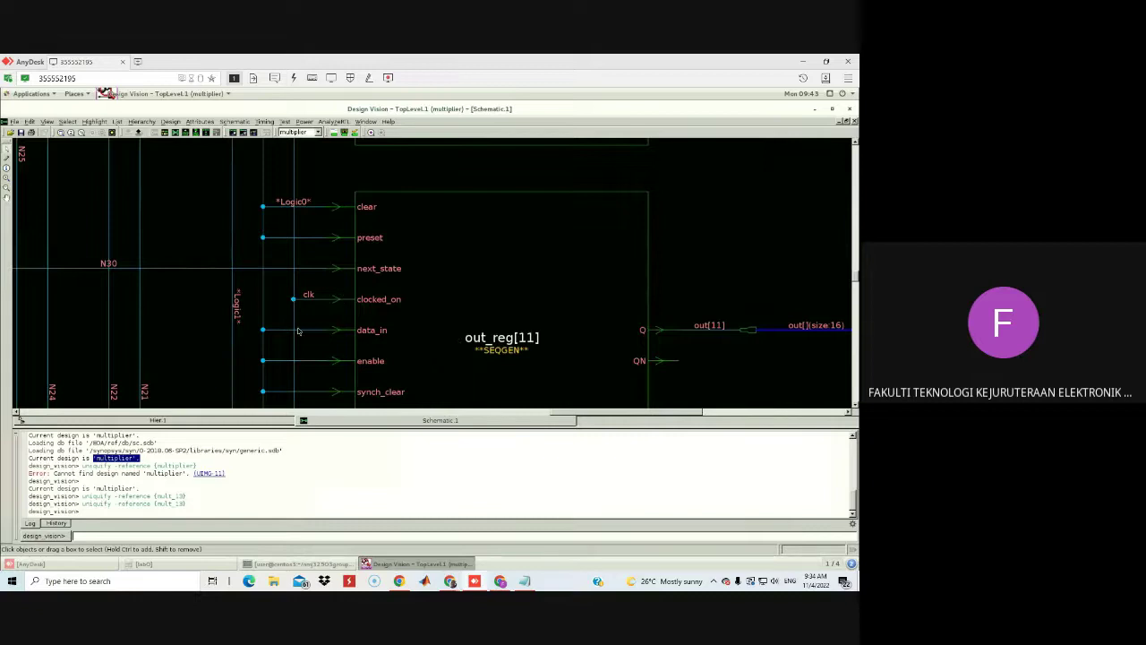
pyautogui.click(717, 329)
pyautogui.moveTo(856, 278); pyautogui.dragTo(855, 387)
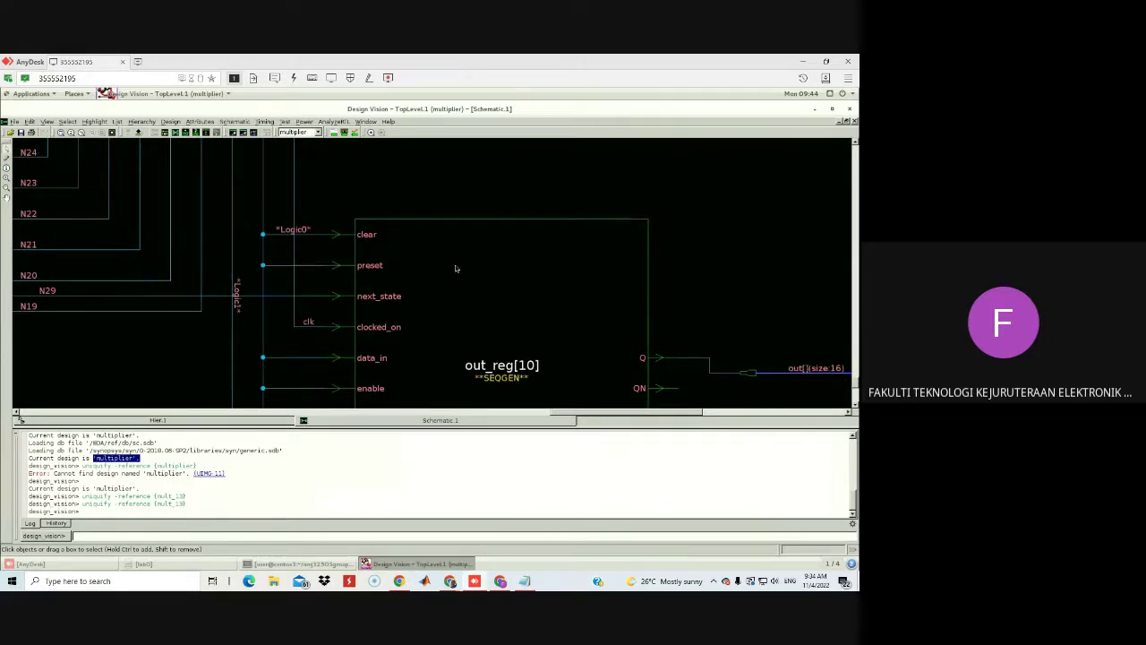
pyautogui.scroll(1, 420, 266)
pyautogui.scroll(1, 415, 263)
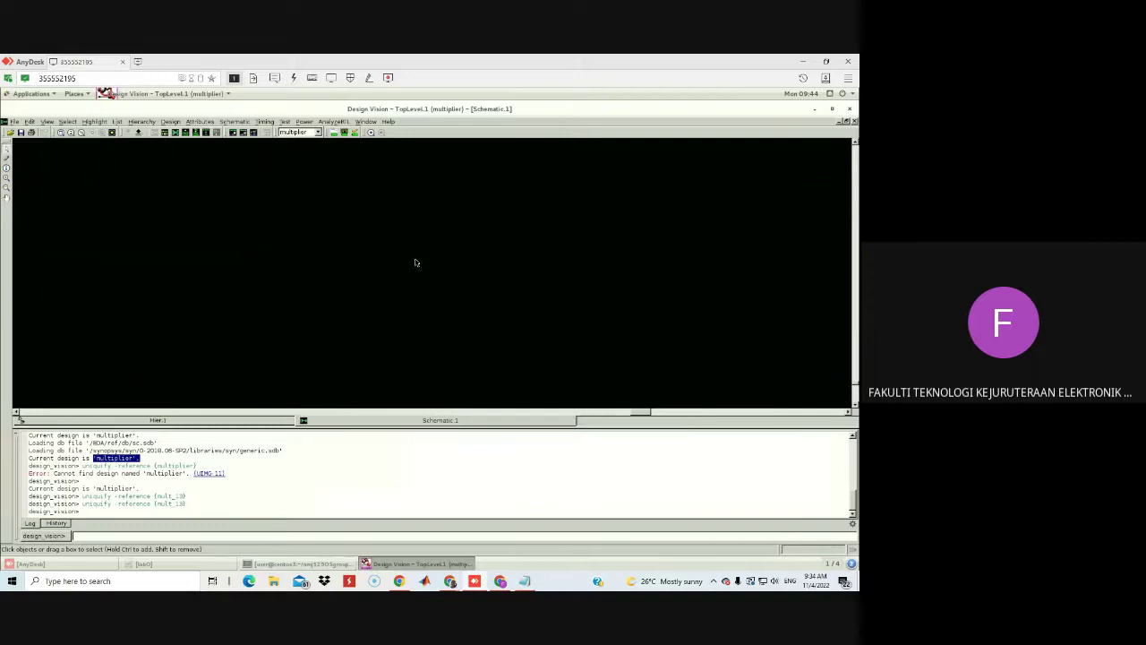
pyautogui.click(61, 132)
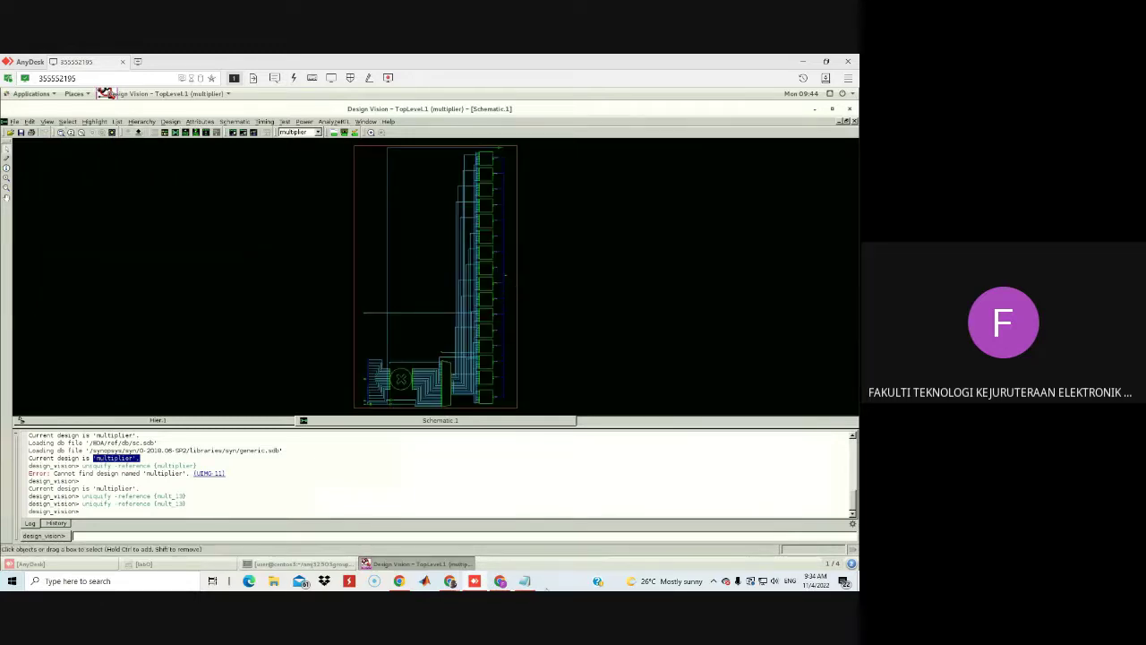
# Step: Switch to the lab guide and compare the two clock setup options, with and without a clock, on page 9
pyautogui.click(476, 583)
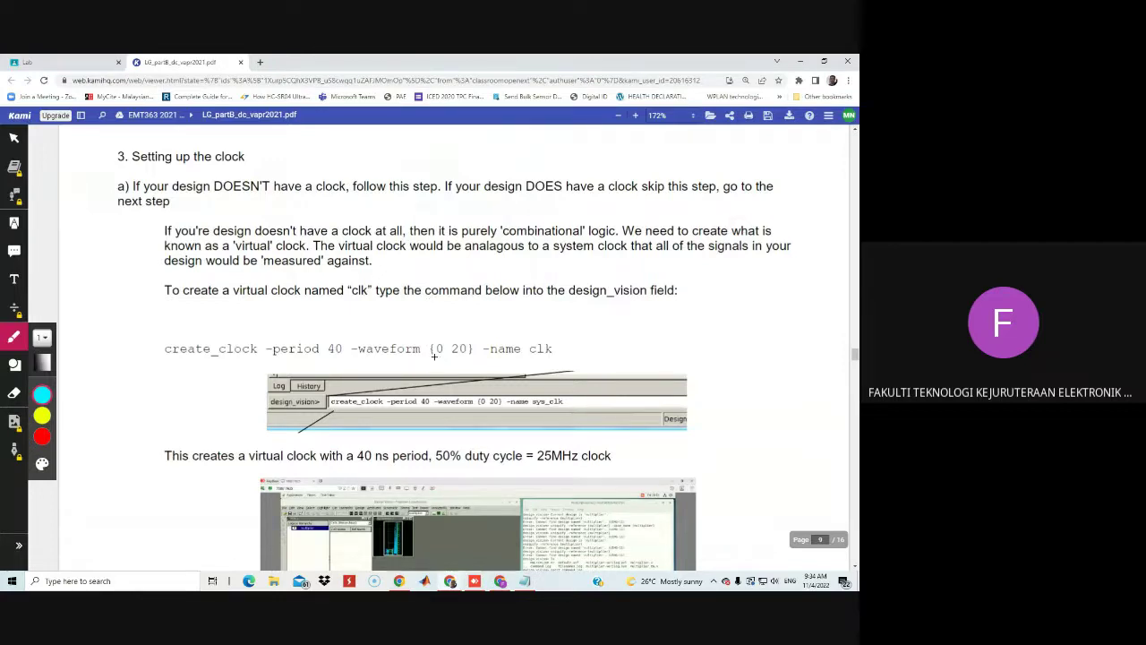
pyautogui.scroll(-2, 562, 362)
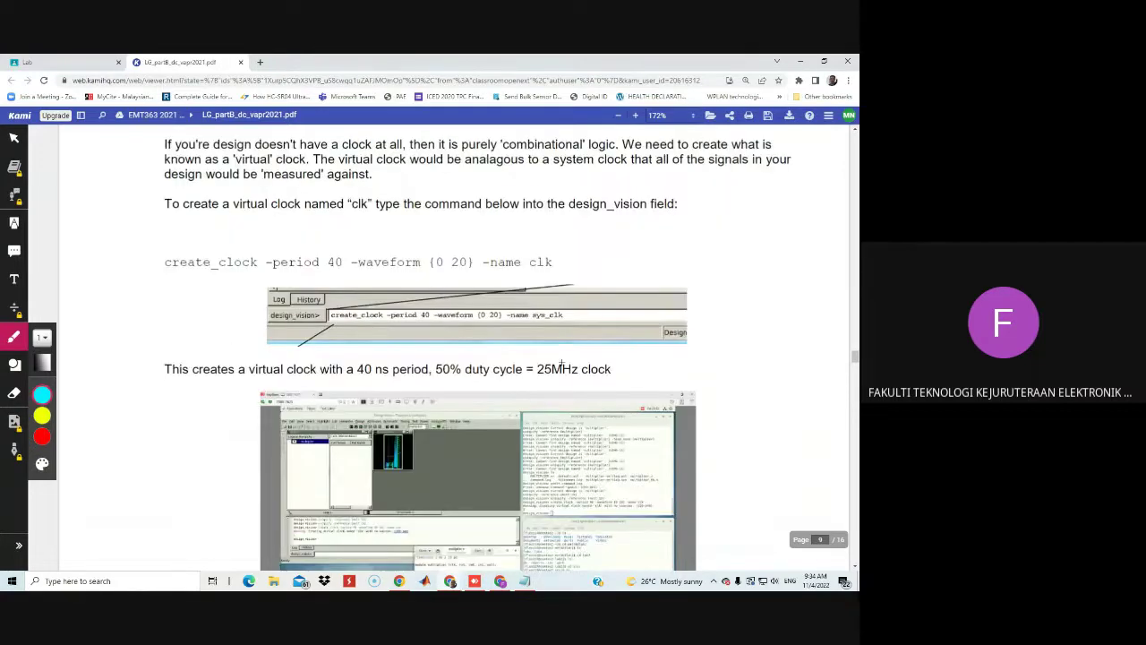
pyautogui.scroll(-6, 561, 363)
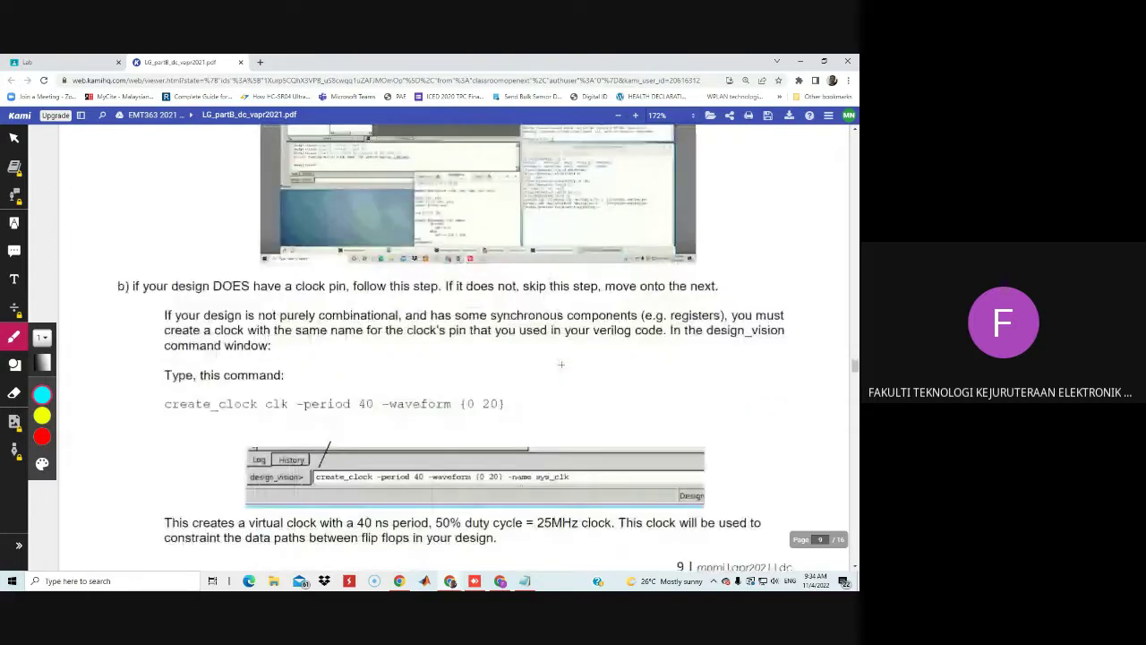
pyautogui.scroll(4, 561, 363)
pyautogui.scroll(1, 561, 363)
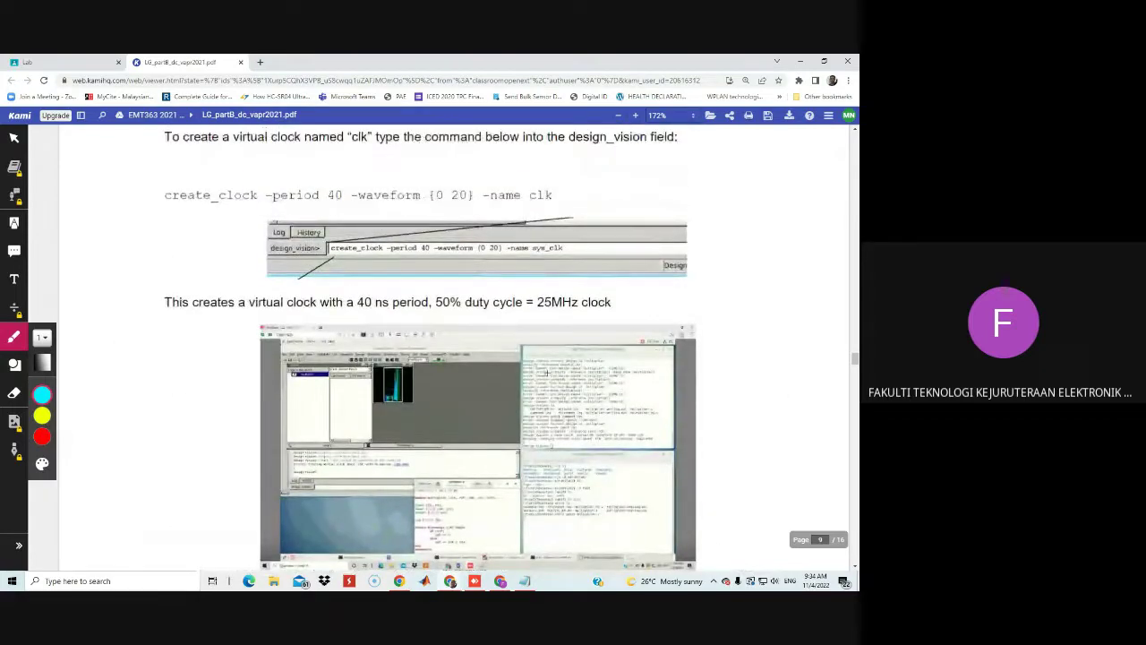
pyautogui.scroll(2, 548, 373)
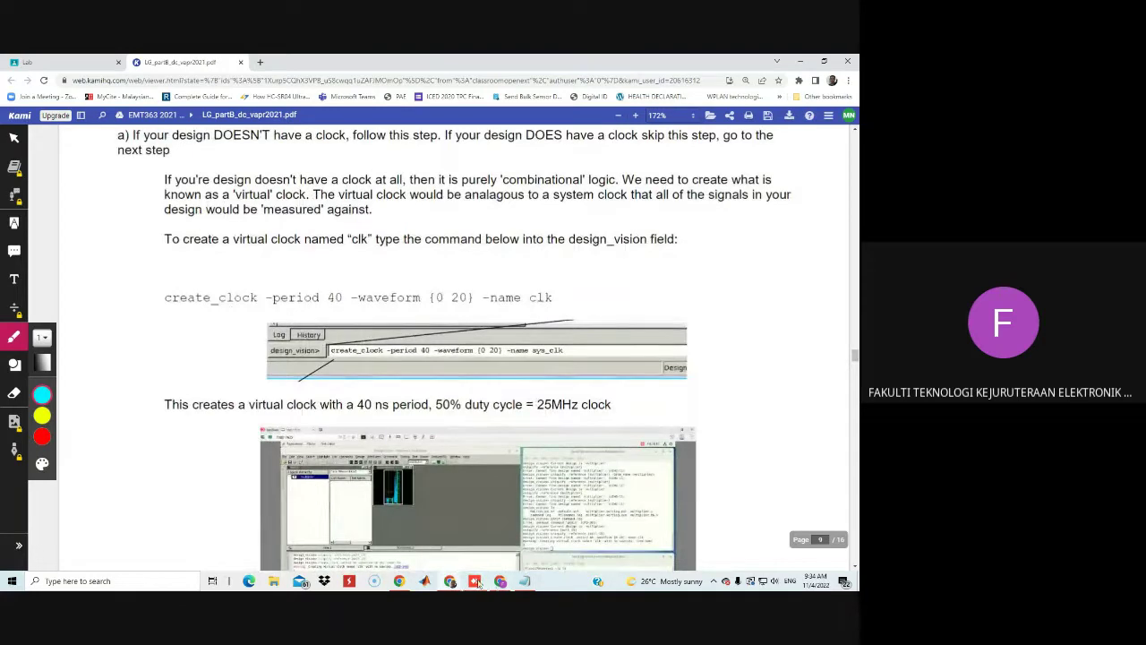
pyautogui.moveTo(474, 580)
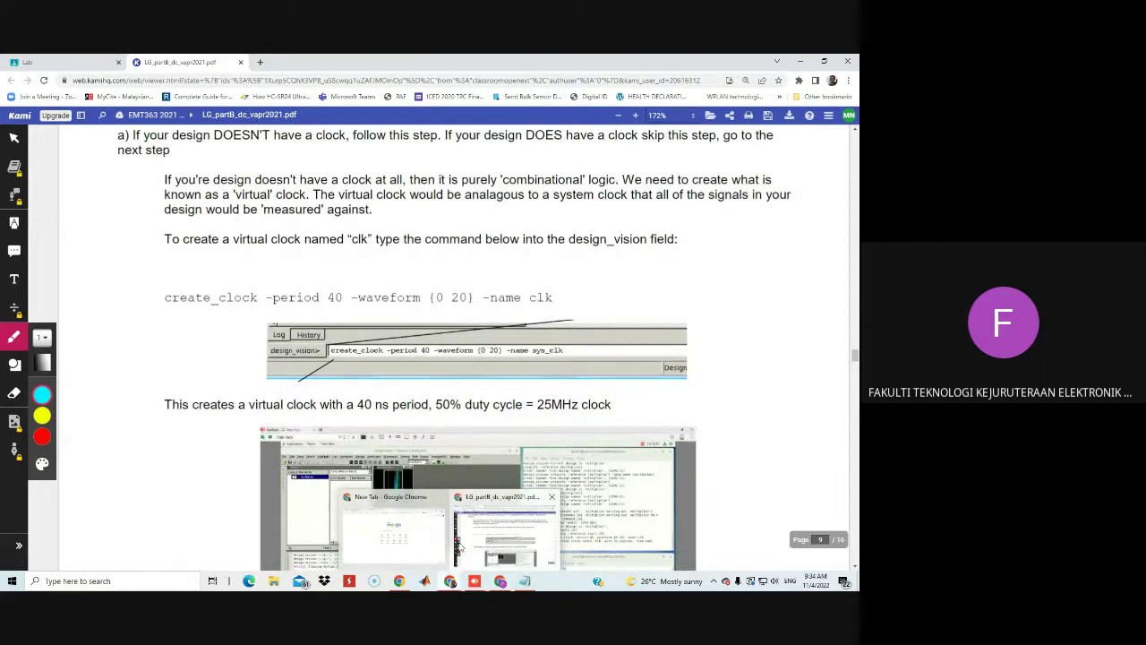
# Step: Arrange the lab guide and the AnyDesk session in smaller windows side by side, and reduce the guide's zoom to 91%
pyautogui.click(476, 581)
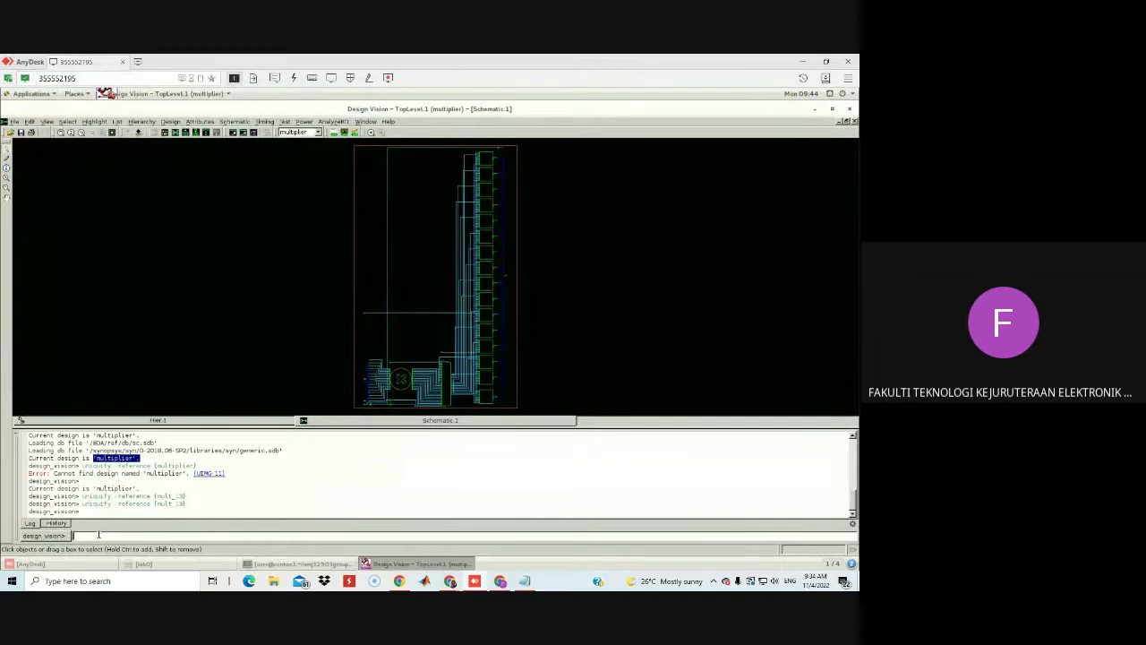
pyautogui.click(826, 60)
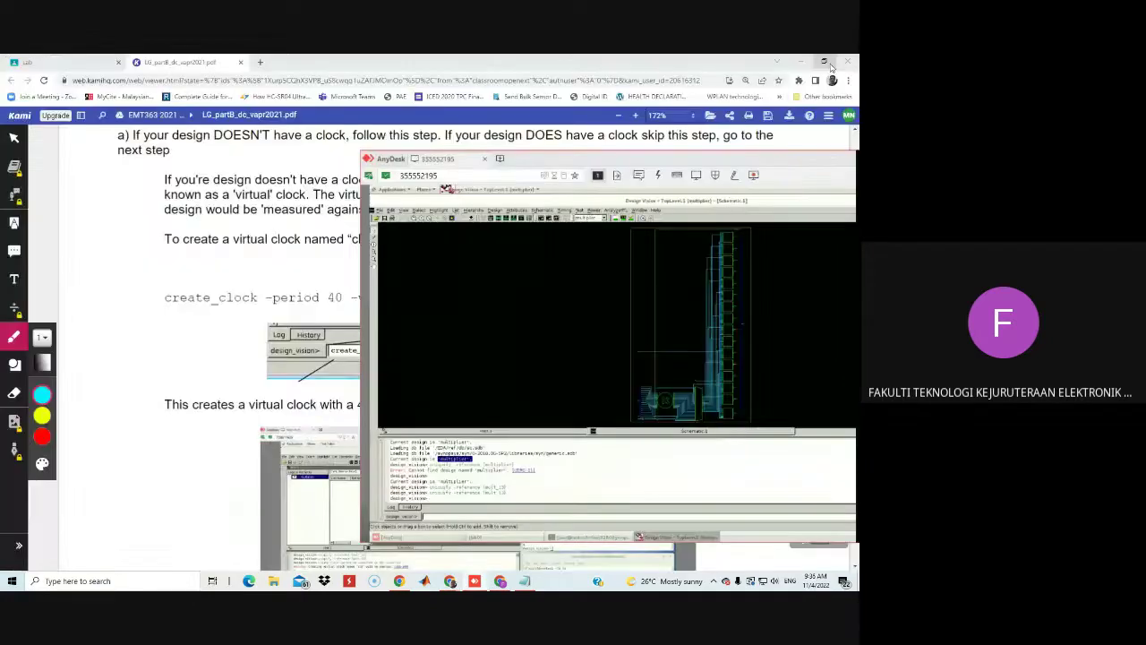
pyautogui.click(820, 61)
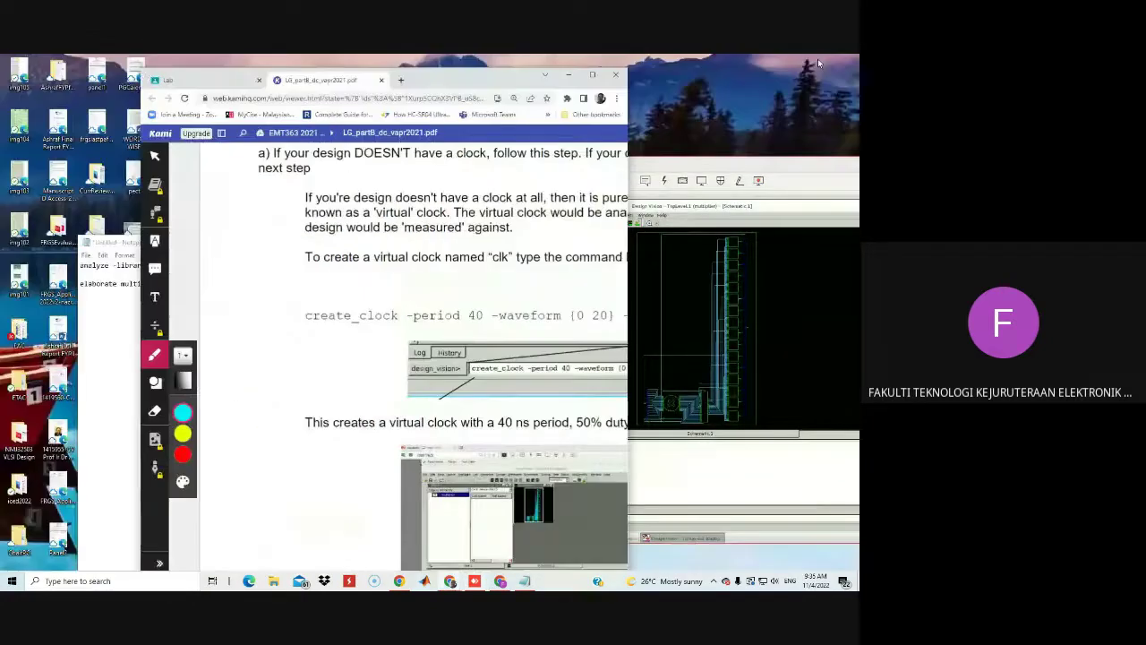
pyautogui.moveTo(508, 83); pyautogui.dragTo(360, 71)
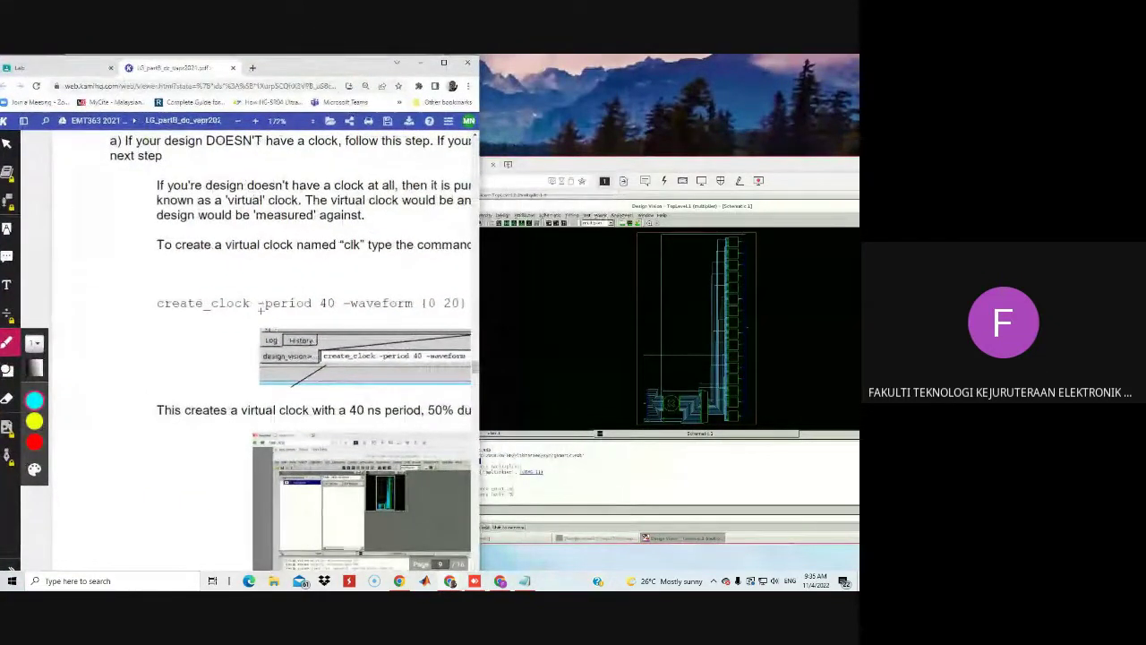
pyautogui.keyDown('ctrl'); pyautogui.scroll(-2, 250, 330); pyautogui.keyUp('ctrl')
pyautogui.keyDown('ctrl'); pyautogui.scroll(-4, 251, 330); pyautogui.keyUp('ctrl')
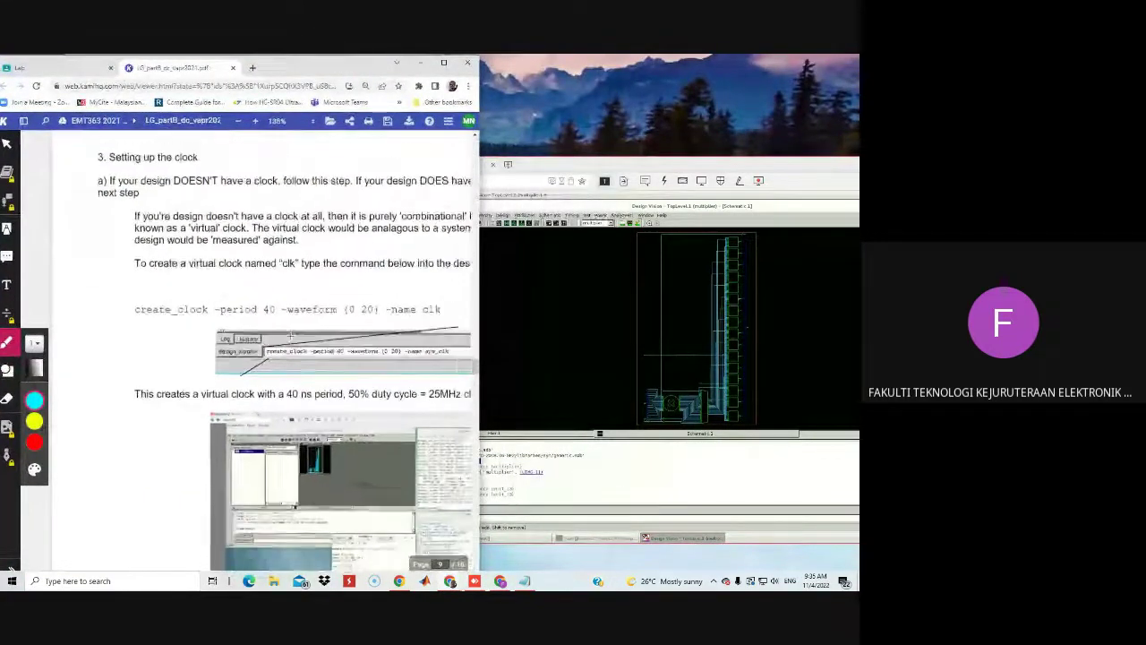
pyautogui.keyDown('ctrl'); pyautogui.scroll(-4, 276, 318); pyautogui.keyUp('ctrl')
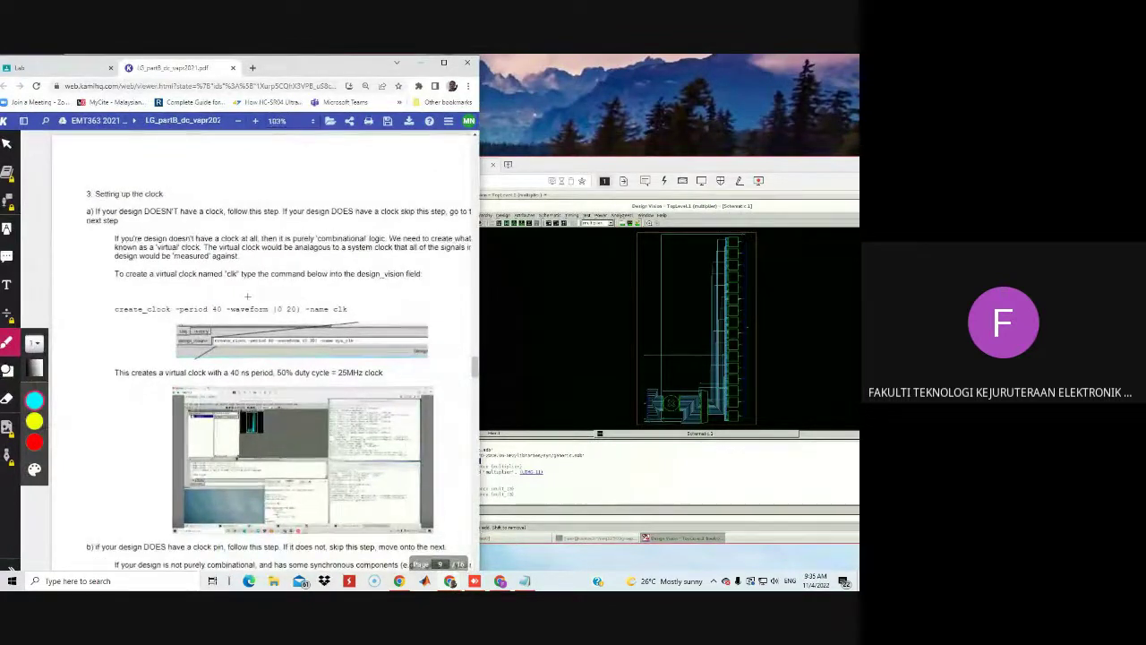
pyautogui.keyDown('ctrl'); pyautogui.scroll(-2, 254, 294); pyautogui.keyUp('ctrl')
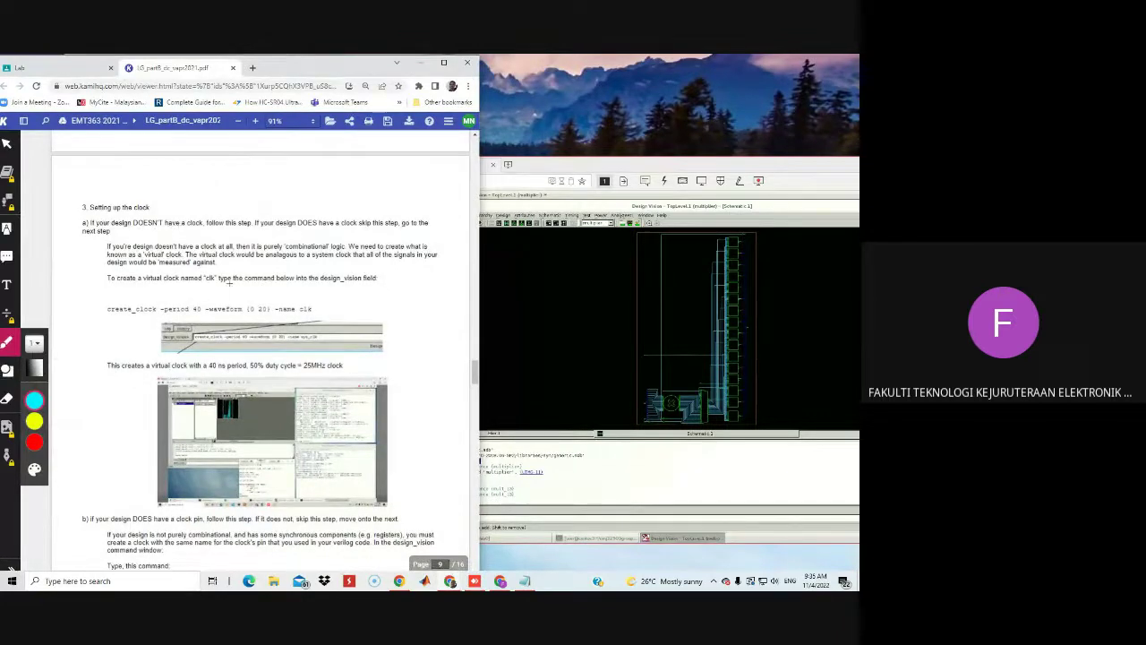
# Step: Underline the note about designs that have a clock in step a, and the opening sentence of step b
pyautogui.scroll(1, 175, 226)
pyautogui.scroll(-1, 179, 227)
pyautogui.moveTo(290, 230); pyautogui.dragTo(399, 229)
pyautogui.scroll(-3, 154, 371)
pyautogui.scroll(-2, 154, 370)
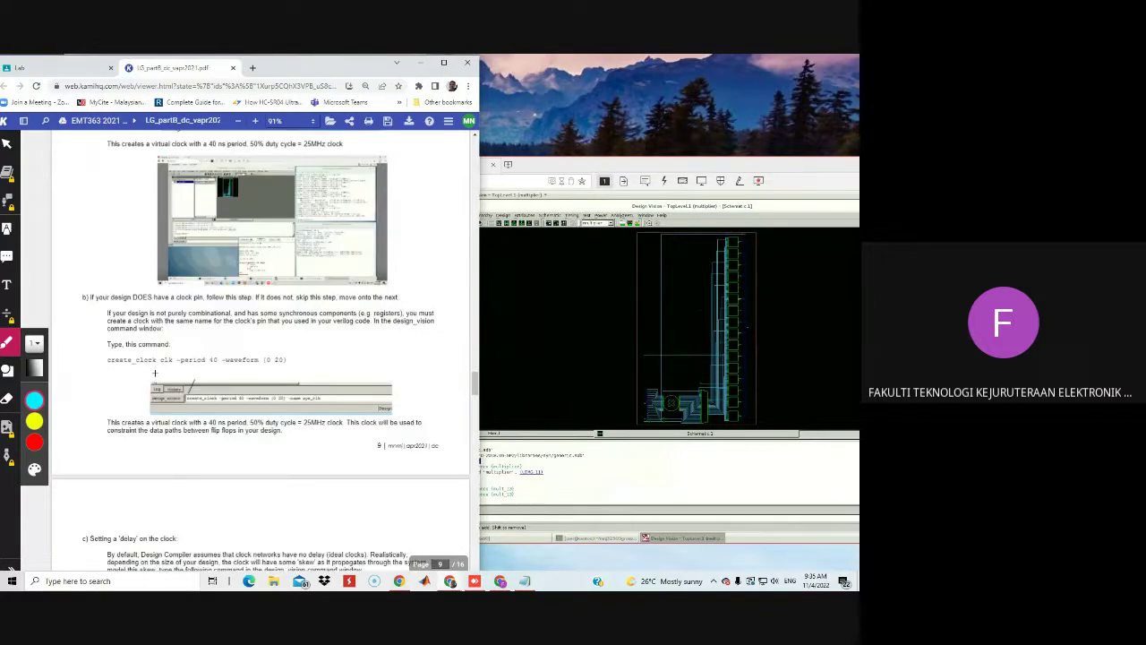
pyautogui.moveTo(93, 266); pyautogui.dragTo(392, 268)
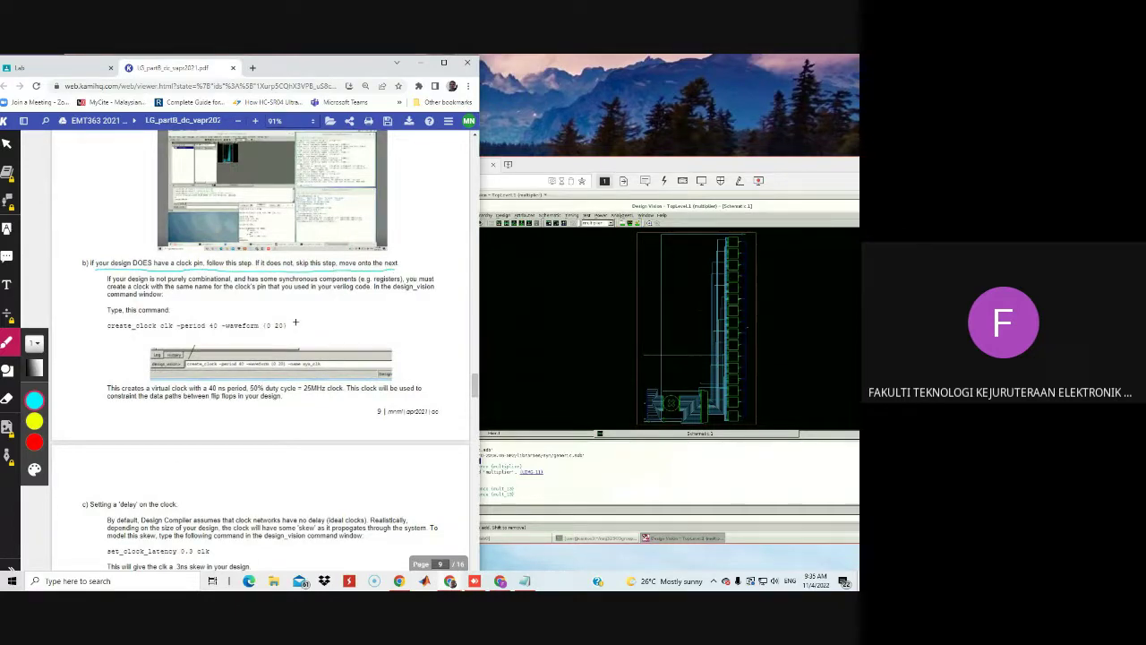
# Step: Review the clock section and select the create_clock clk -period 40 -waveform {0 20} command under step b with the selection tool
pyautogui.scroll(-3, 295, 323)
pyautogui.scroll(3, 132, 327)
pyautogui.scroll(5, 235, 350)
pyautogui.scroll(-3, 235, 350)
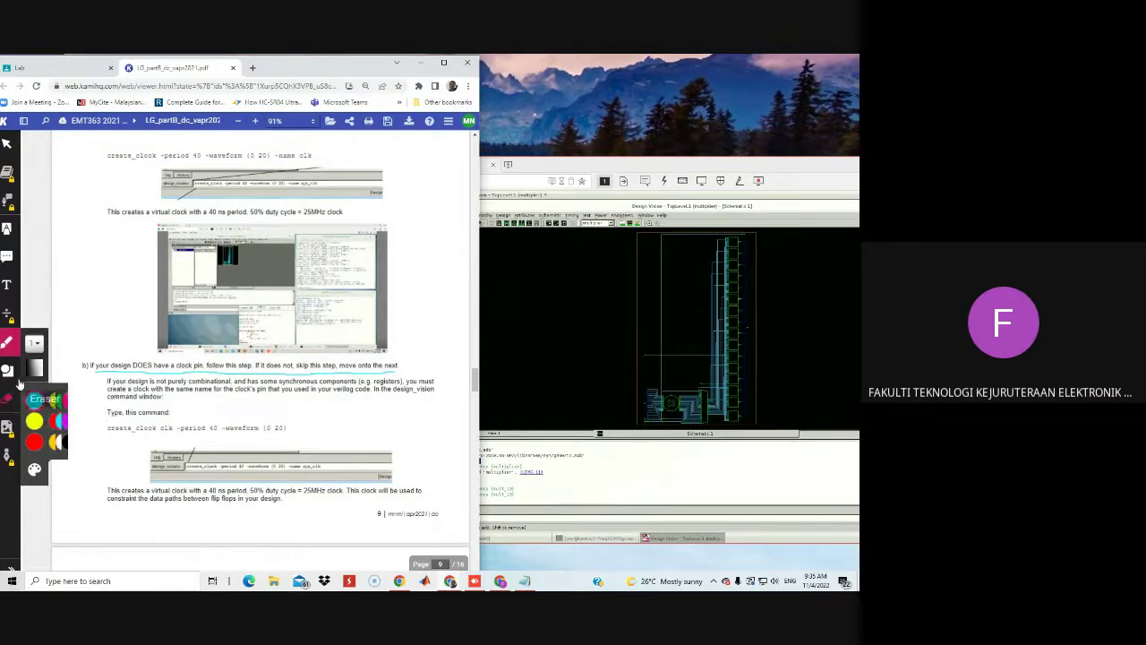
pyautogui.click(8, 147)
pyautogui.moveTo(104, 427); pyautogui.dragTo(295, 429)
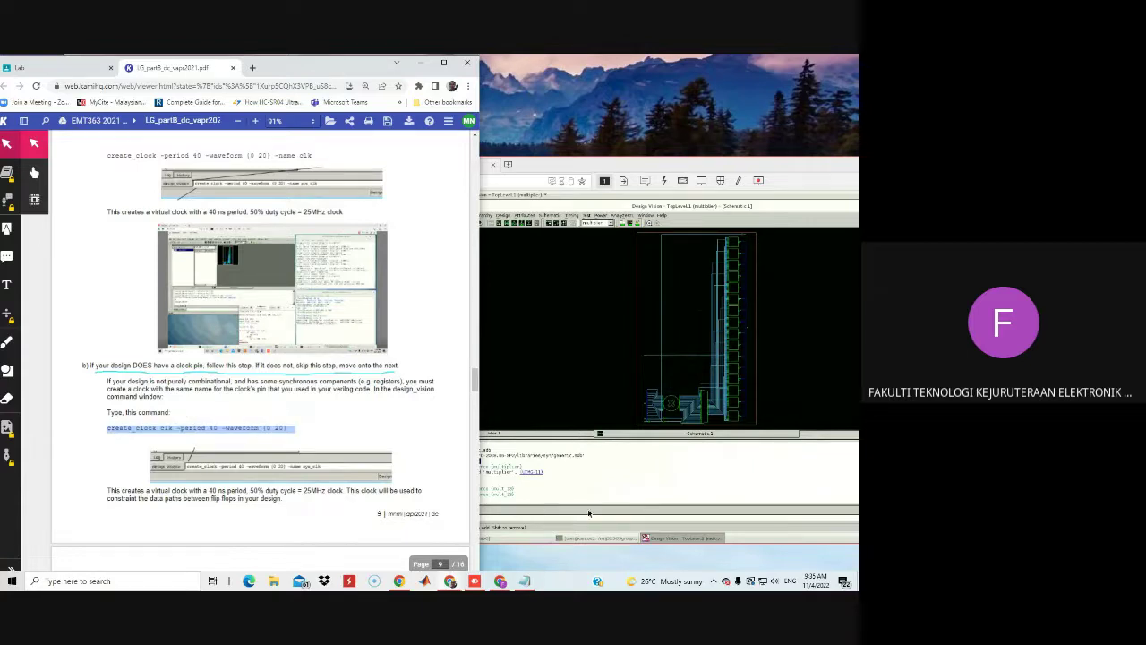
pyautogui.click(568, 516)
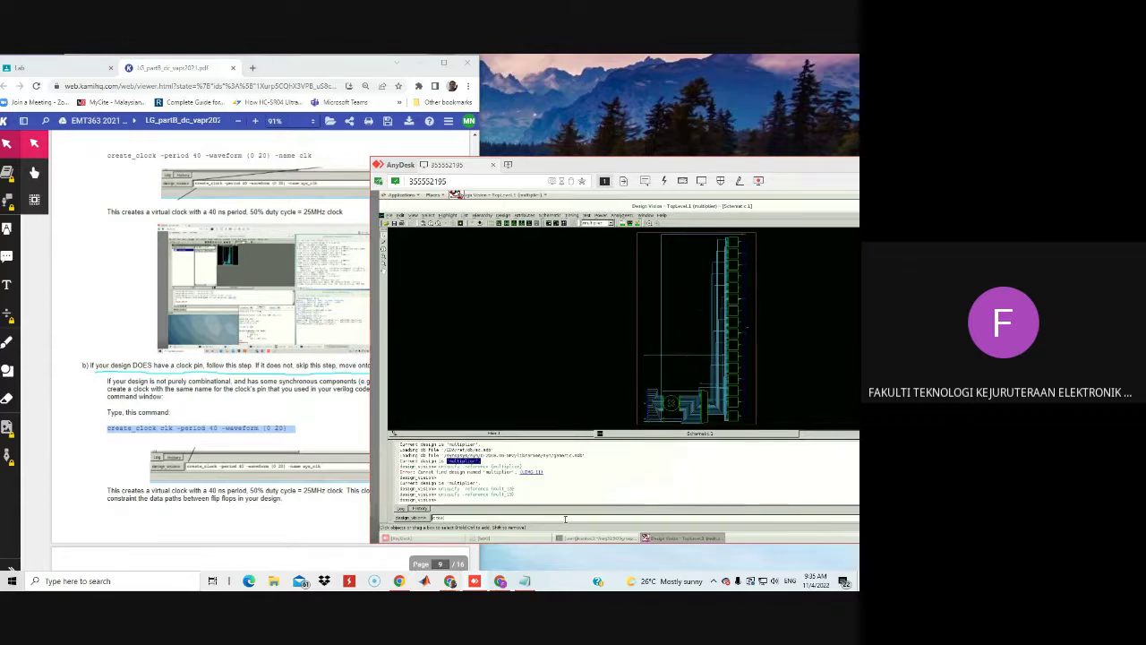
pyautogui.write('create')
pyautogui.press('BackSpace')
pyautogui.press('BackSpace')
pyautogui.press('BackSpace')
pyautogui.press('BackSpace')
pyautogui.press('BackSpace')
pyautogui.press('BackSpace')
# Step: Copy the clock command from step b and run create_clock clk -period 40 -waveform {0 20} in Design Vision
pyautogui.click(181, 414)
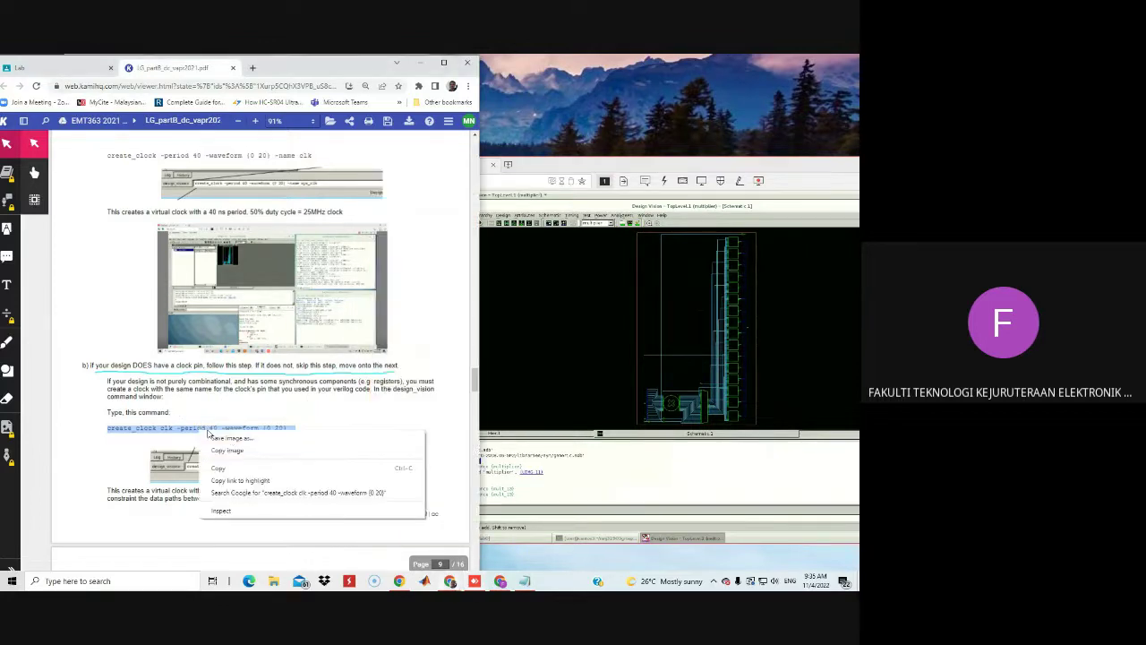
pyautogui.rightClick(205, 429)
pyautogui.click(268, 476)
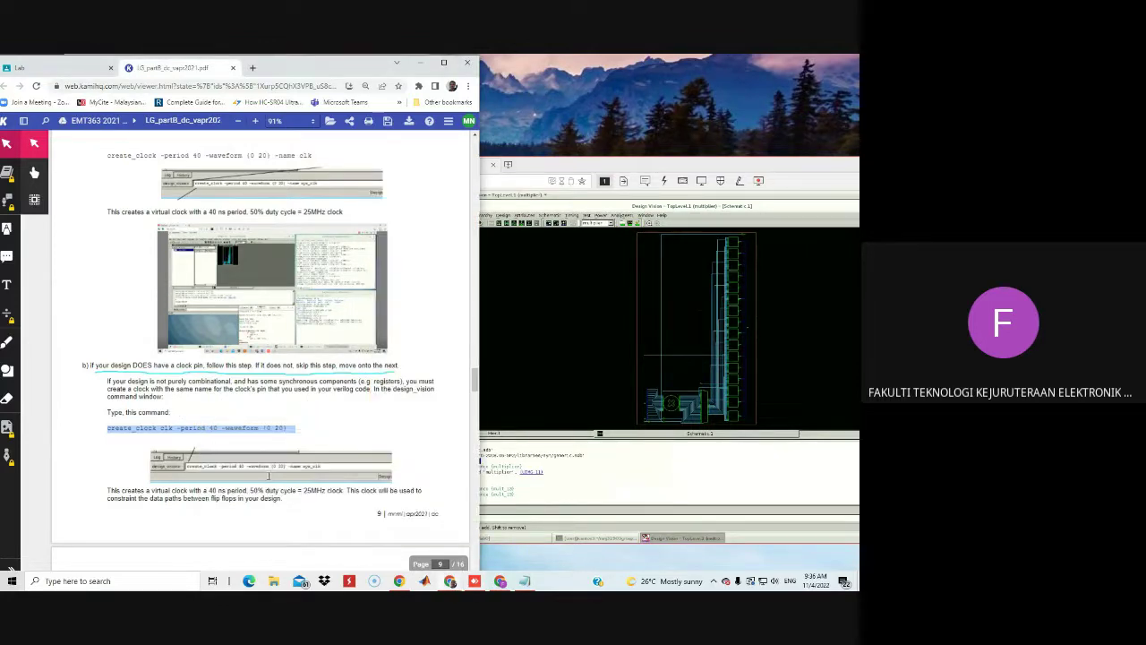
pyautogui.click(521, 517)
pyautogui.write('create_clock clk -period 40 -waveform {0 20}')
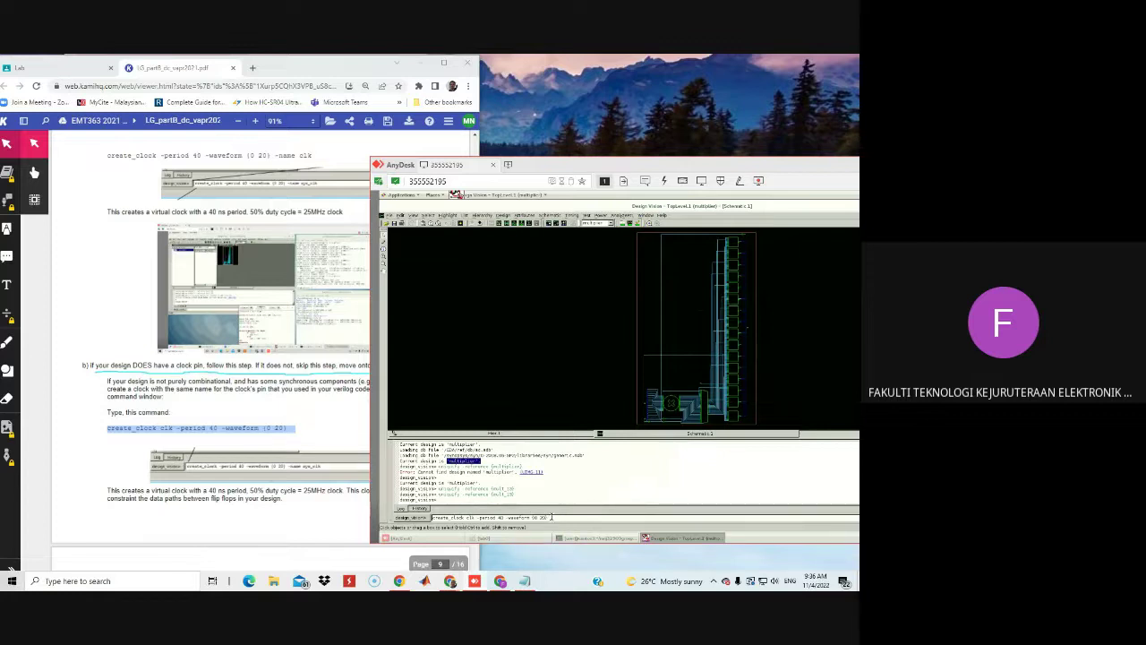
pyautogui.press('Return')
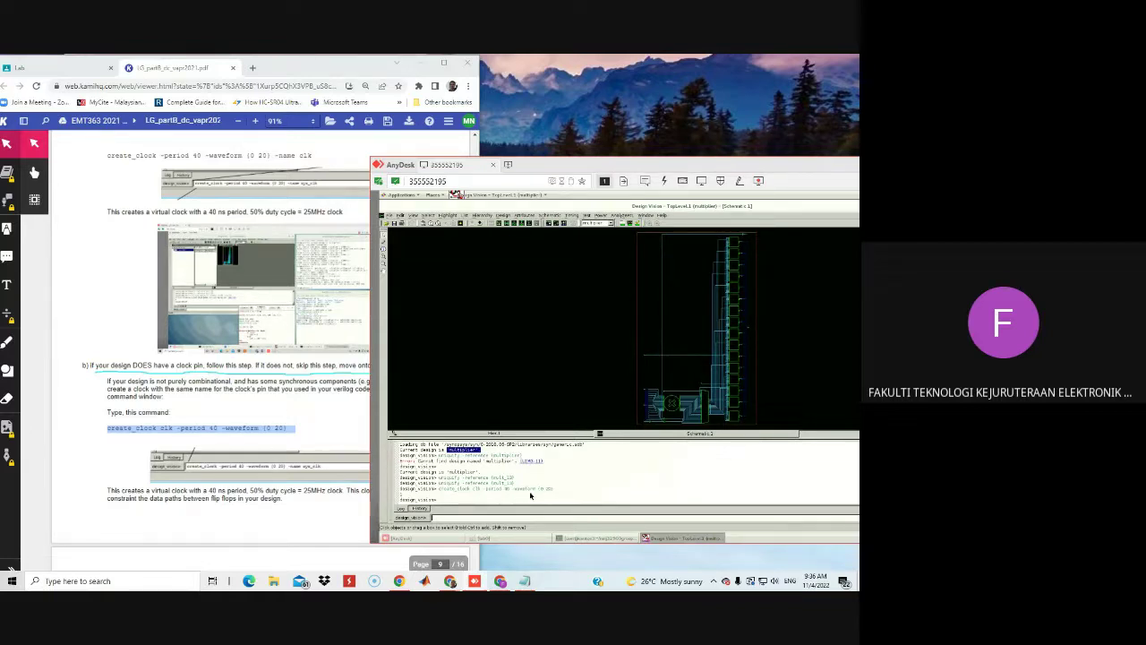
# Step: Copy the clock delay command from step c of the guide and run set_clock_latency 0.3 clk in Design Vision
pyautogui.scroll(-5, 259, 434)
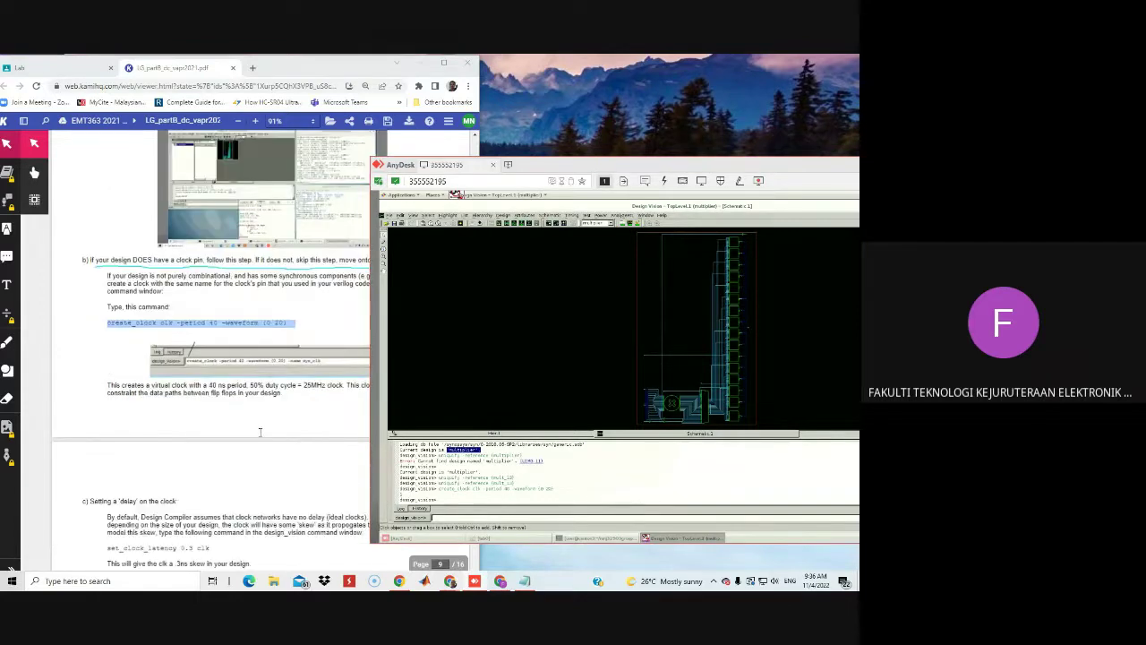
pyautogui.scroll(-2, 259, 432)
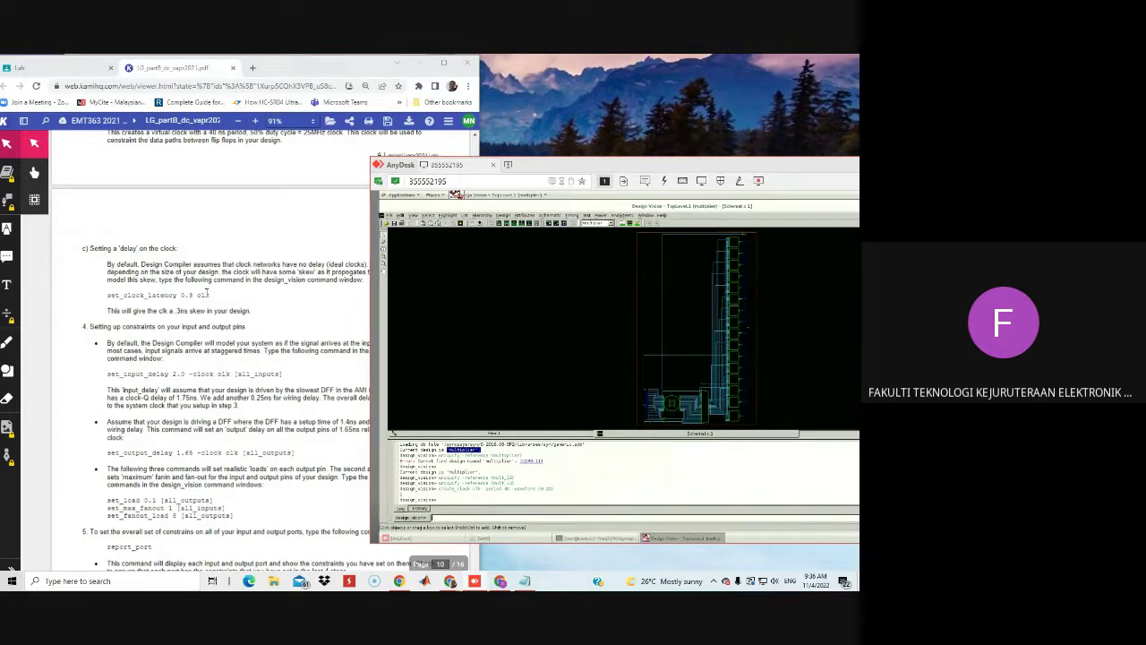
pyautogui.moveTo(214, 296); pyautogui.dragTo(105, 303)
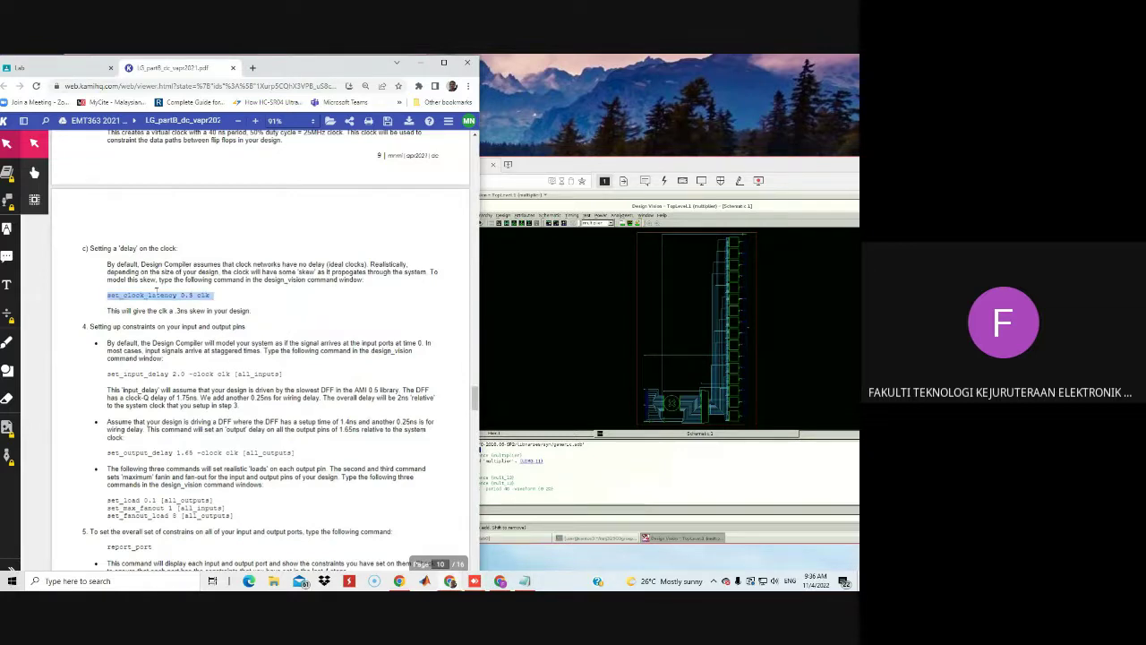
pyautogui.rightClick(164, 296)
pyautogui.click(206, 334)
pyautogui.click(508, 517)
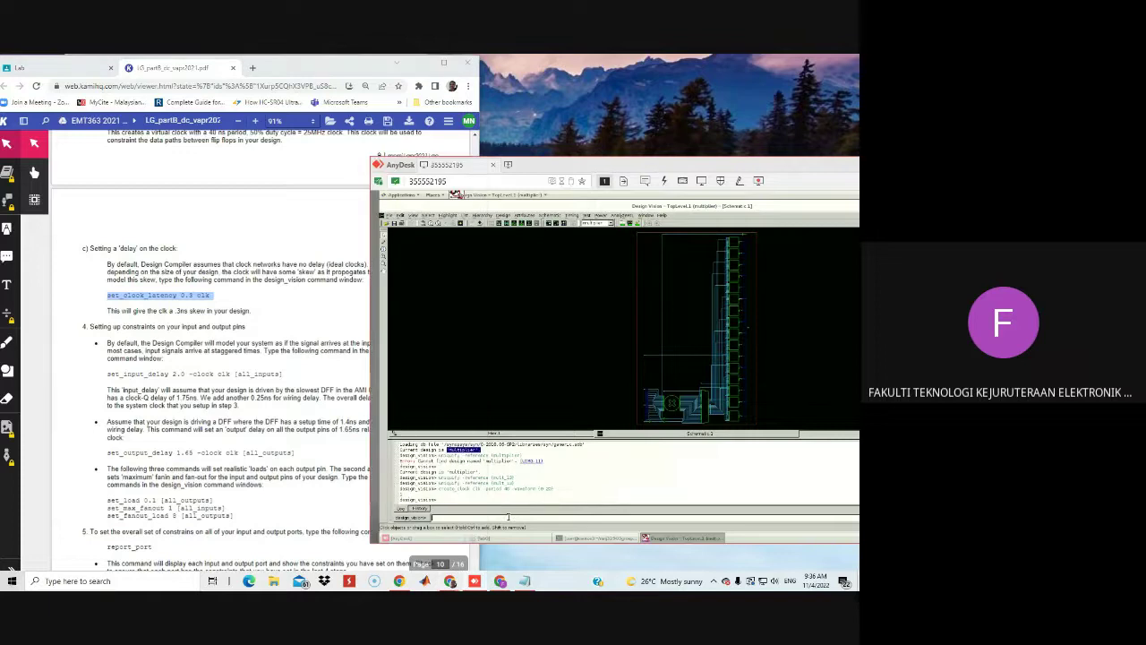
pyautogui.hotkey('ctrl', 'v')
pyautogui.press('Return')
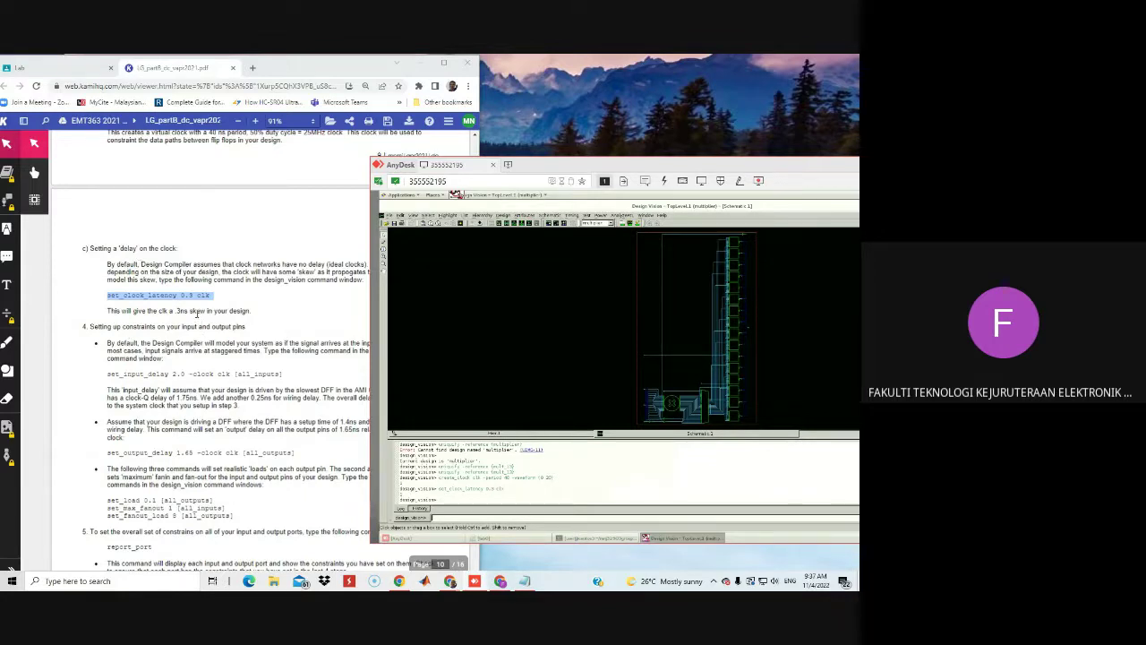
# Step: Read the explanation of the clock latency in the guide and select the word "skew"
pyautogui.scroll(-1, 210, 365)
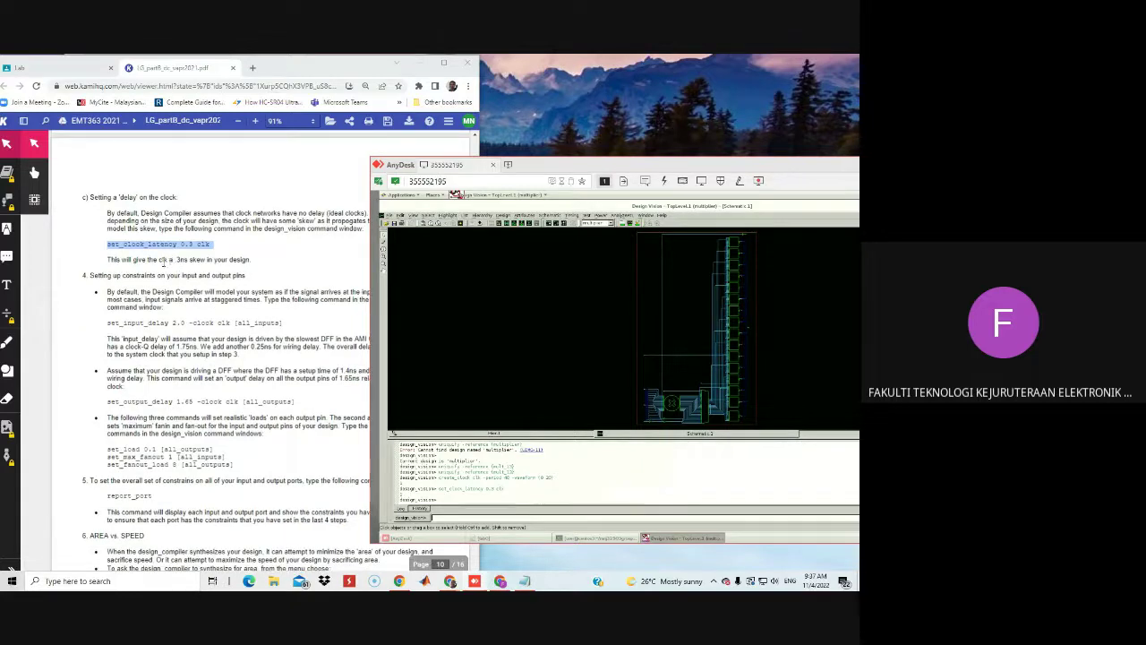
pyautogui.click(189, 260)
pyautogui.moveTo(189, 260)
pyautogui.mouseDown()
pyautogui.moveTo(215, 260)
pyautogui.moveTo(189, 260)
pyautogui.mouseUp()
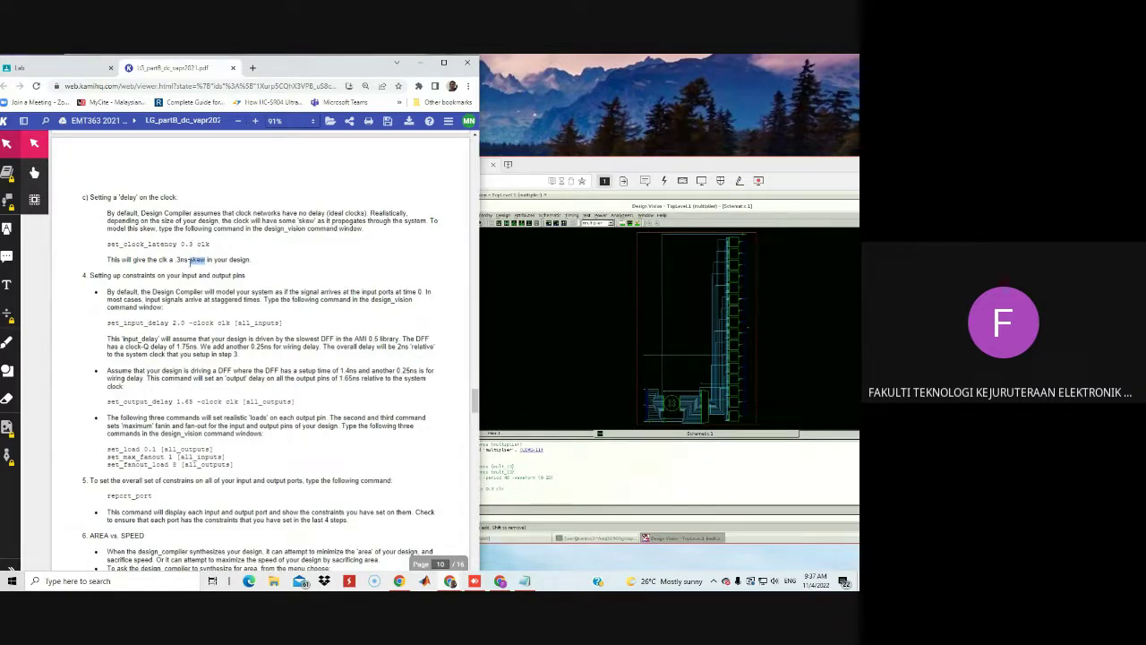
# Step: Copy the set_input_delay 2.0 -clock clk [all_inputs] command from section 4 of the guide
pyautogui.scroll(-1, 222, 236)
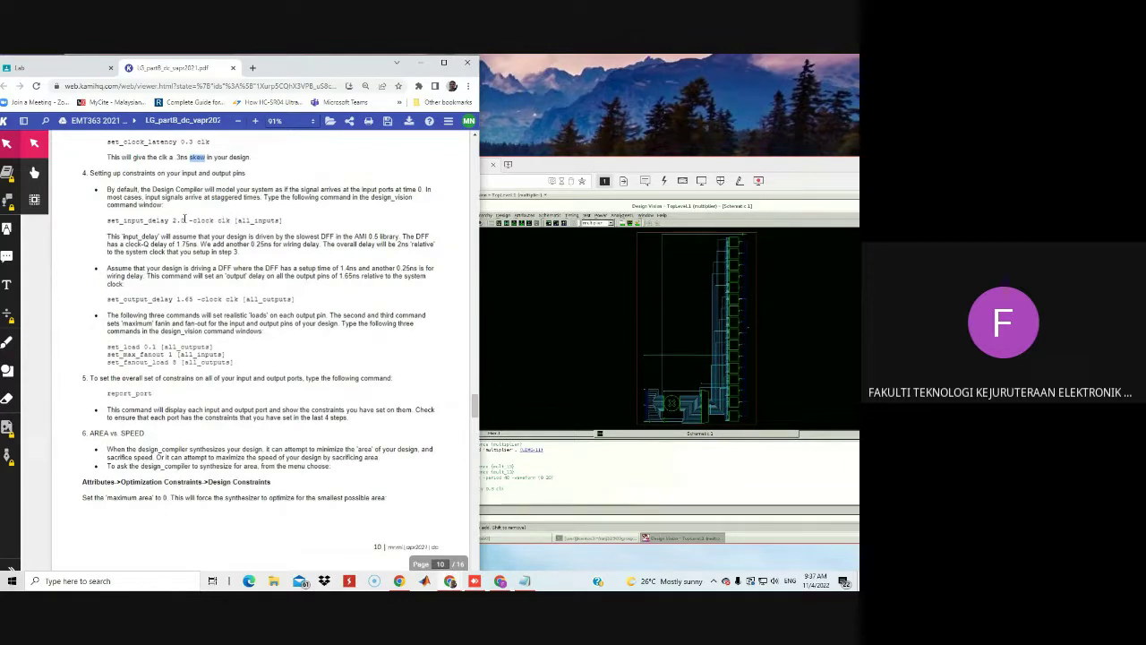
pyautogui.moveTo(136, 219); pyautogui.dragTo(107, 189)
pyautogui.click(282, 221)
pyautogui.rightClick(106, 220)
pyautogui.click(105, 221)
pyautogui.click(215, 220)
pyautogui.moveTo(291, 222); pyautogui.dragTo(105, 222)
pyautogui.rightClick(139, 226)
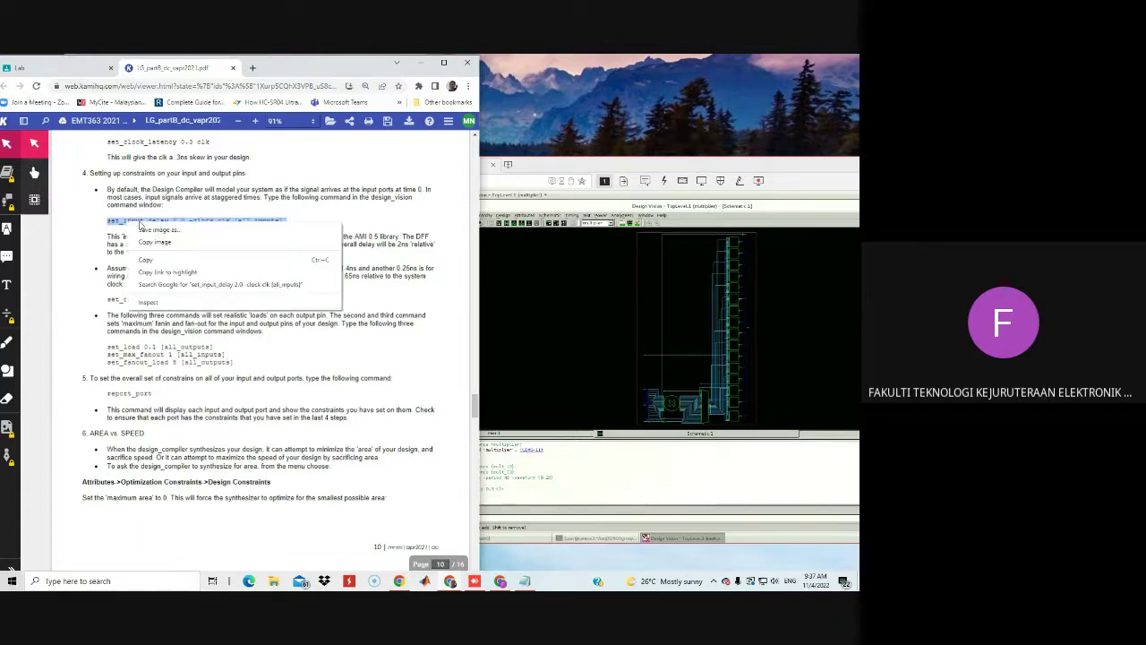
pyautogui.click(146, 260)
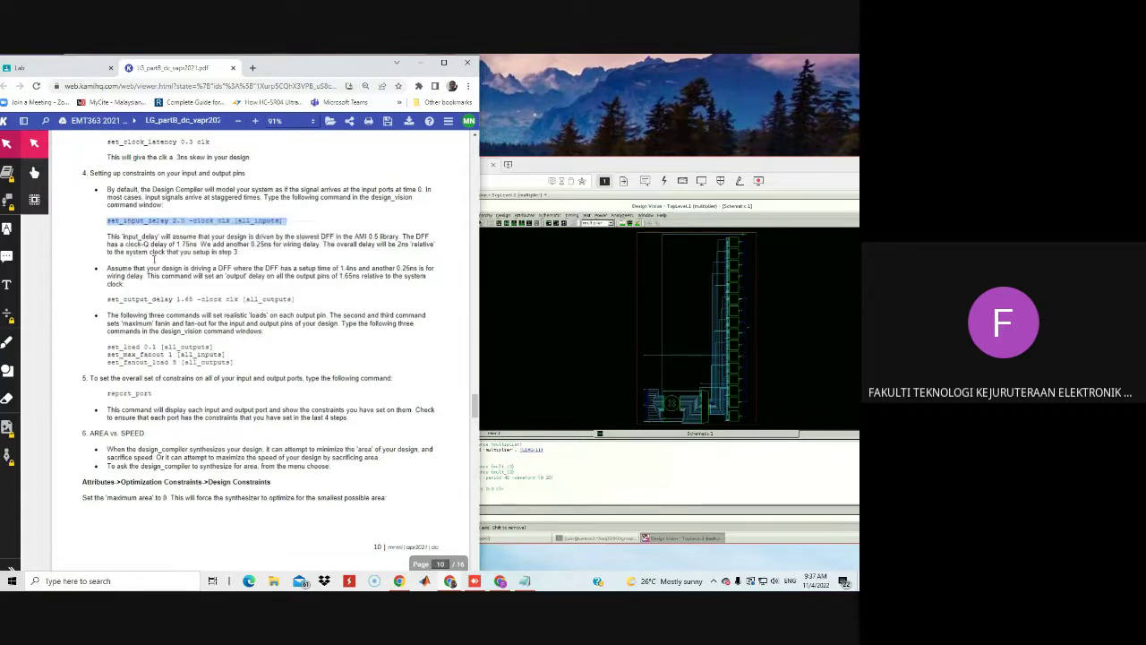
# Step: Run the copied set_input_delay 2.0 -clock clk [all_inputs] command in Design Vision and return to the guide
pyautogui.click(549, 517)
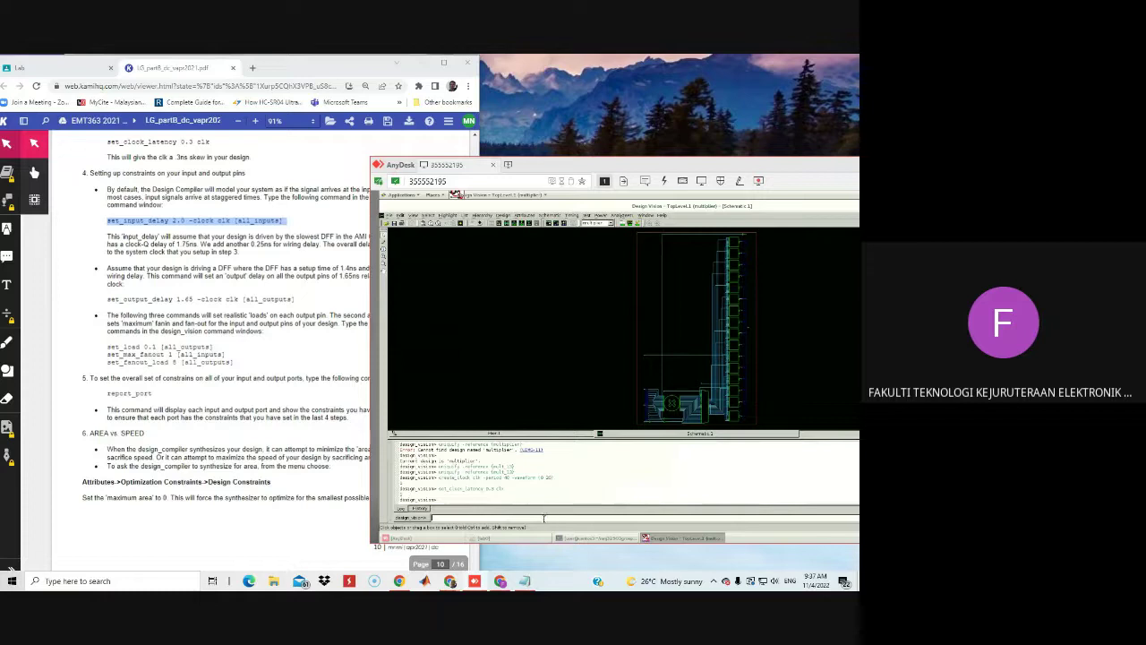
pyautogui.hotkey('ctrl', 'v')
pyautogui.press('Return')
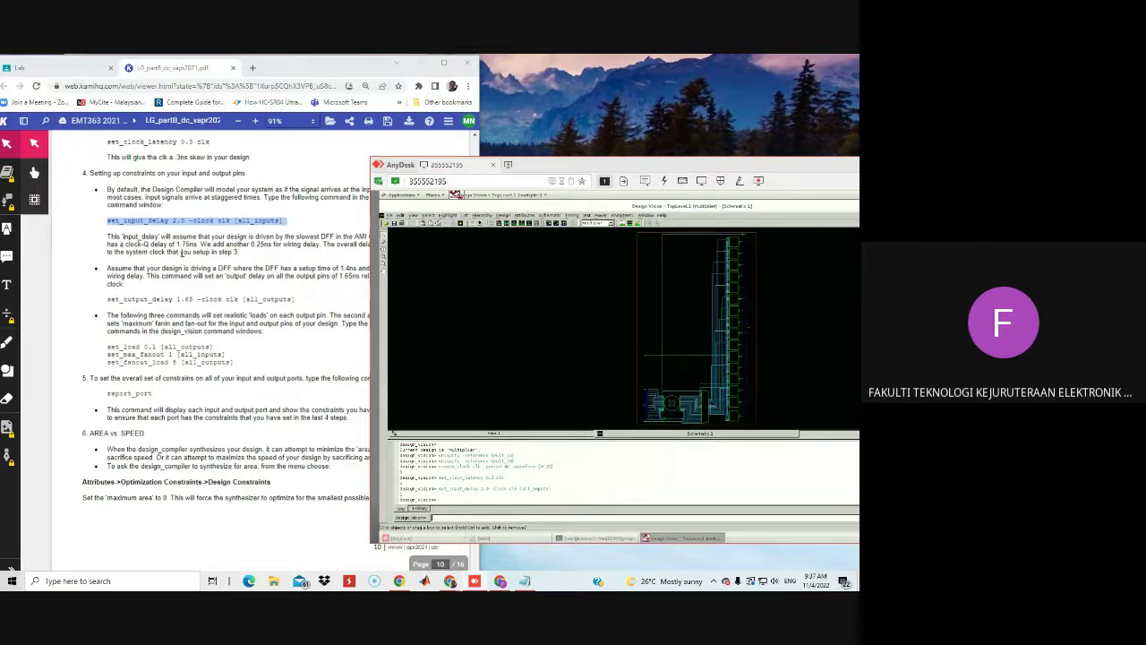
pyautogui.click(273, 265)
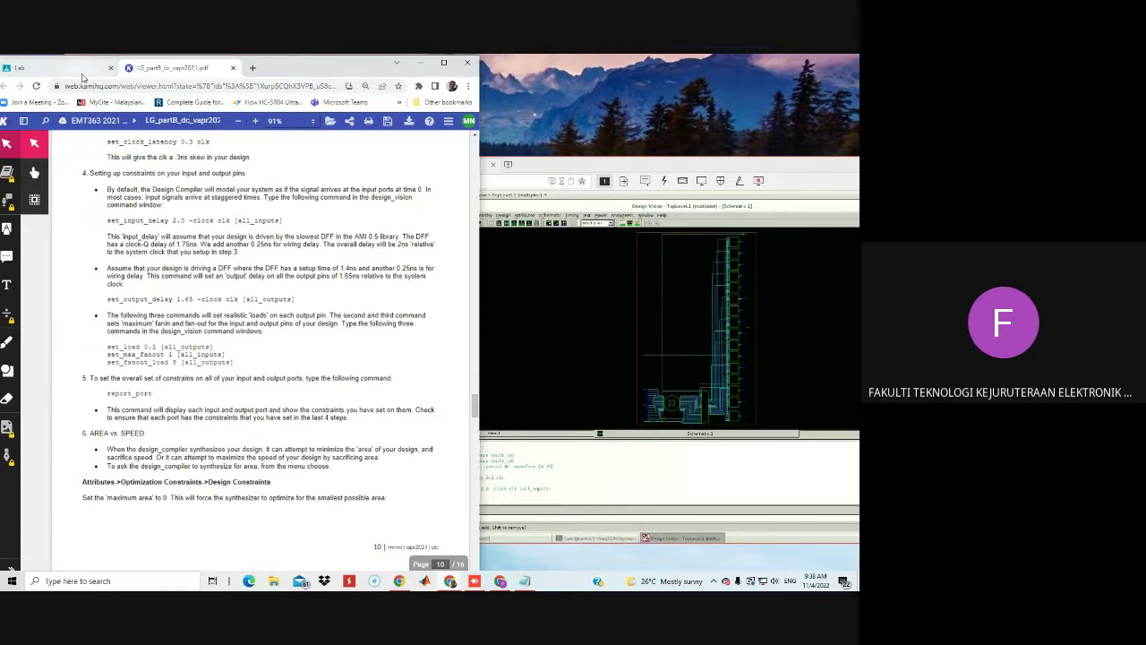
# Step: Sketch a cyan flip-flop box with an input line, a clock input labelled clk and an output labelled Q above step c of the guide
pyautogui.click(443, 62)
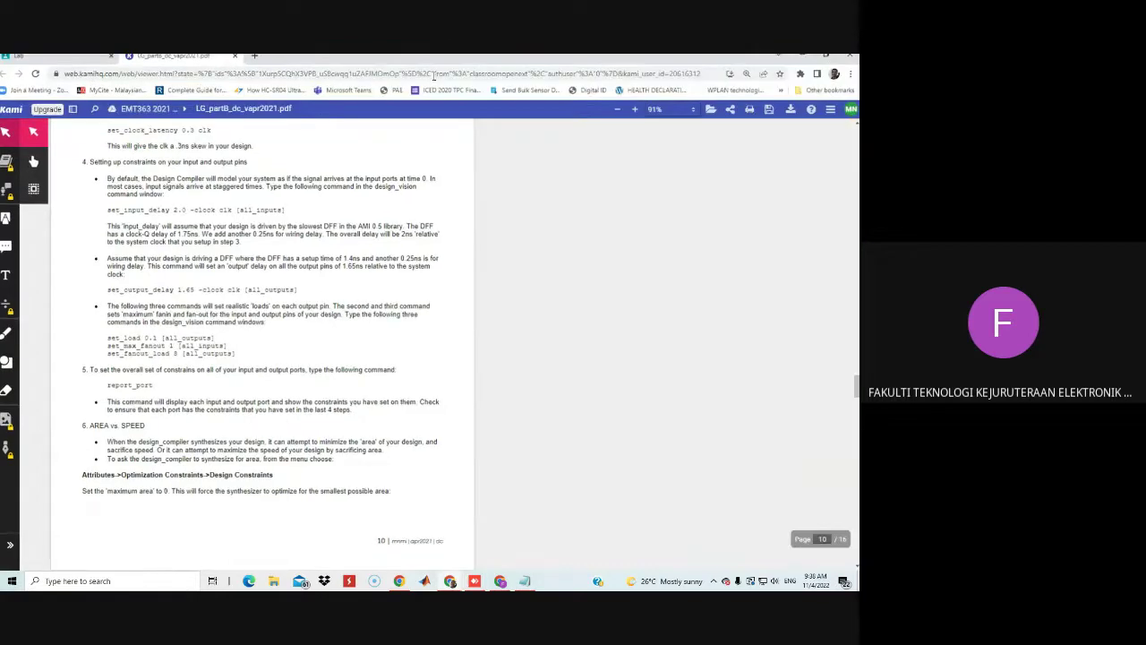
pyautogui.click(14, 337)
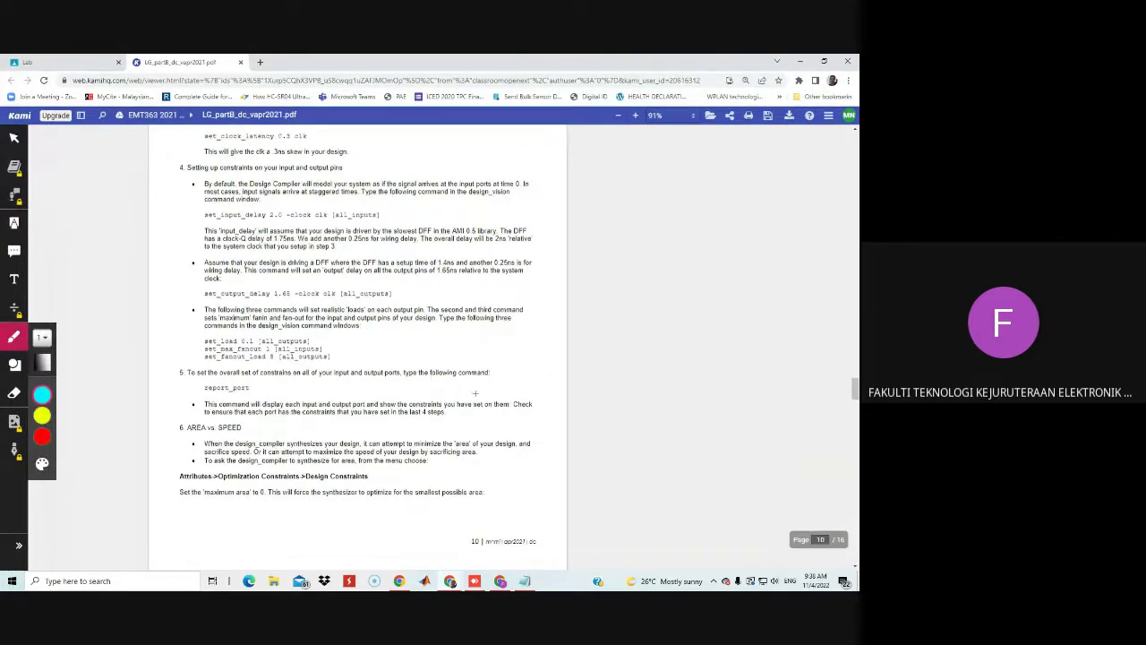
pyautogui.scroll(3, 475, 392)
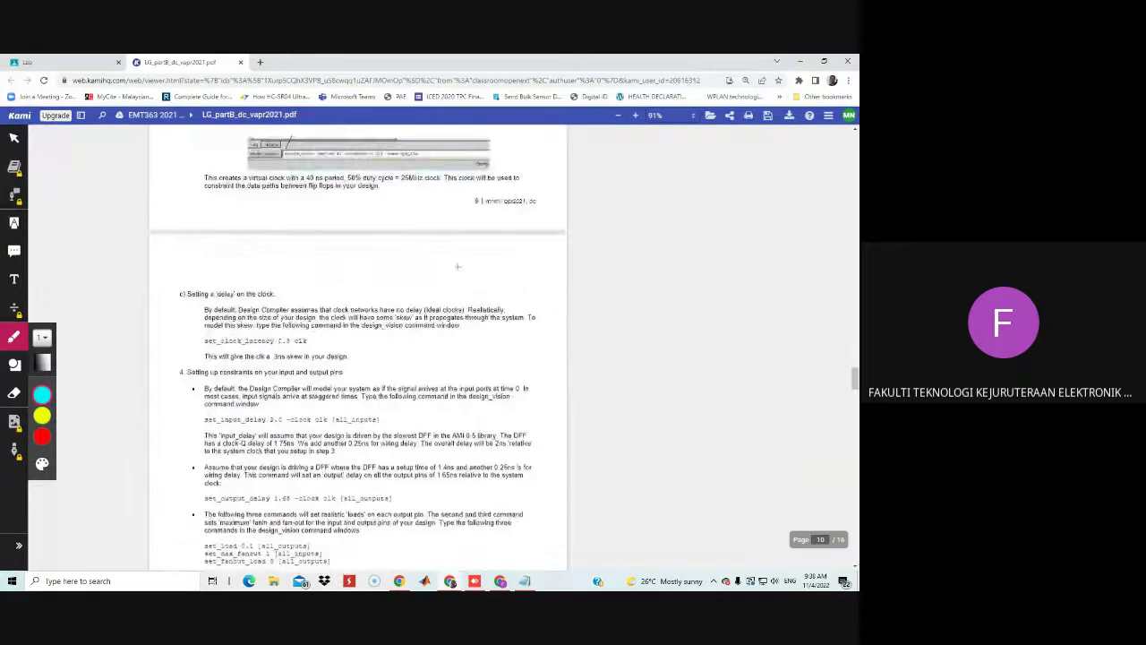
pyautogui.moveTo(419, 260)
pyautogui.mouseDown()
pyautogui.moveTo(414, 274)
pyautogui.moveTo(417, 255)
pyautogui.moveTo(432, 255)
pyautogui.moveTo(417, 275)
pyautogui.mouseUp()
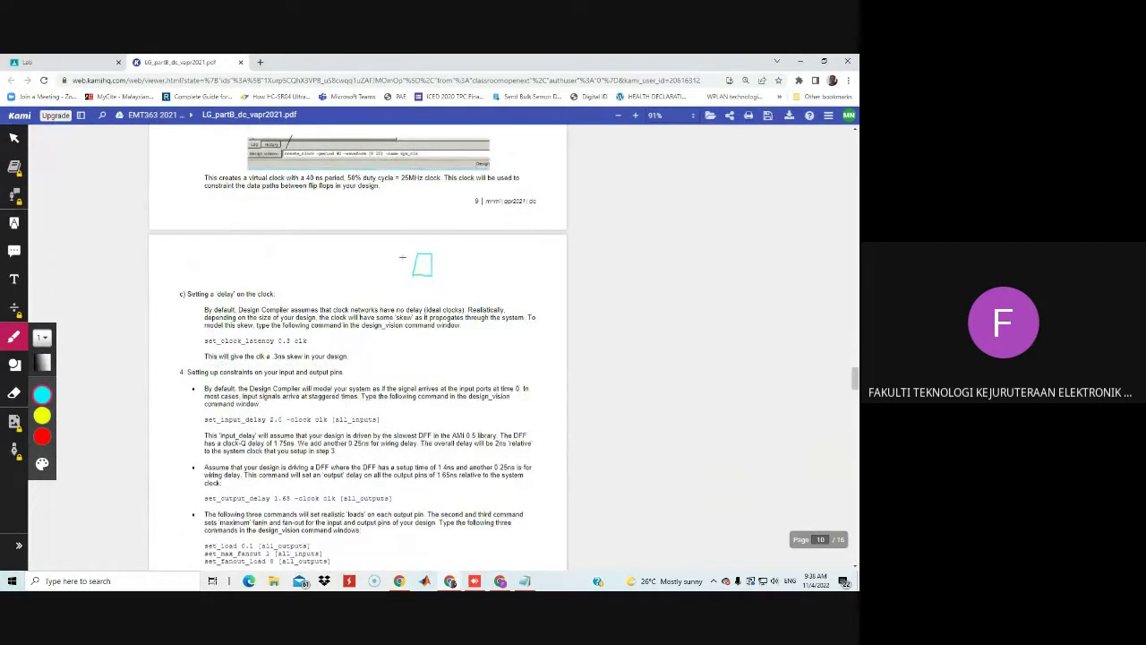
pyautogui.moveTo(431, 258)
pyautogui.mouseDown()
pyautogui.moveTo(448, 258)
pyautogui.moveTo(398, 281)
pyautogui.mouseUp()
pyautogui.moveTo(457, 254); pyautogui.dragTo(433, 259)
# Step: Mark the clock-to-Q path inside the sketched flip-flop with a yellow stroke and green strokes over it
pyautogui.click(42, 416)
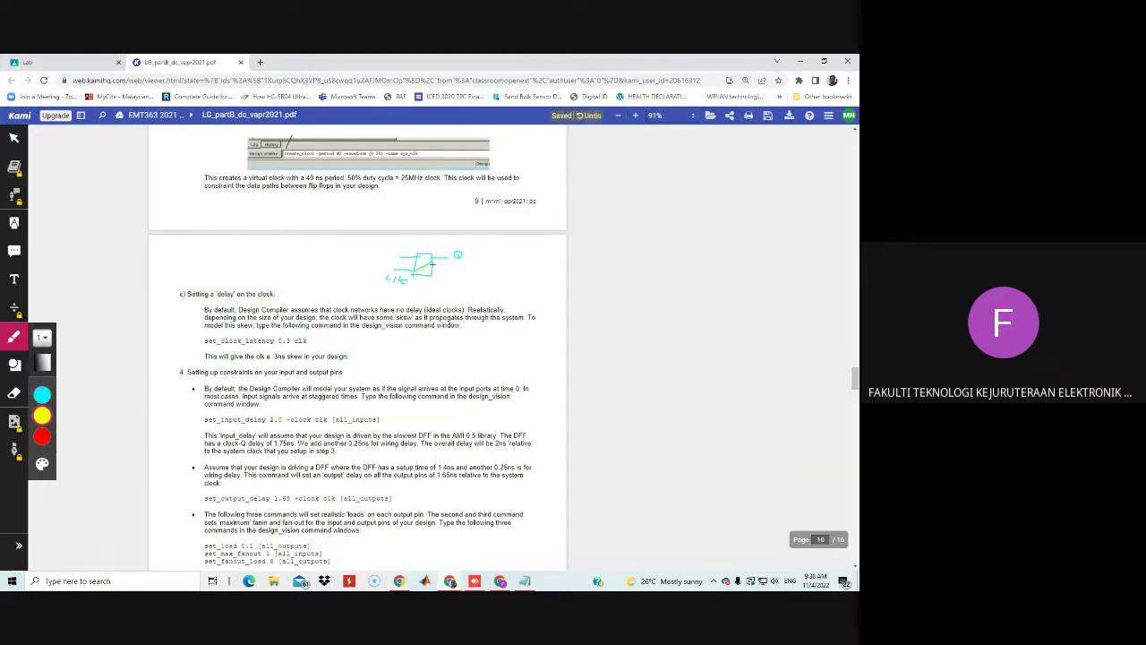
pyautogui.click(42, 463)
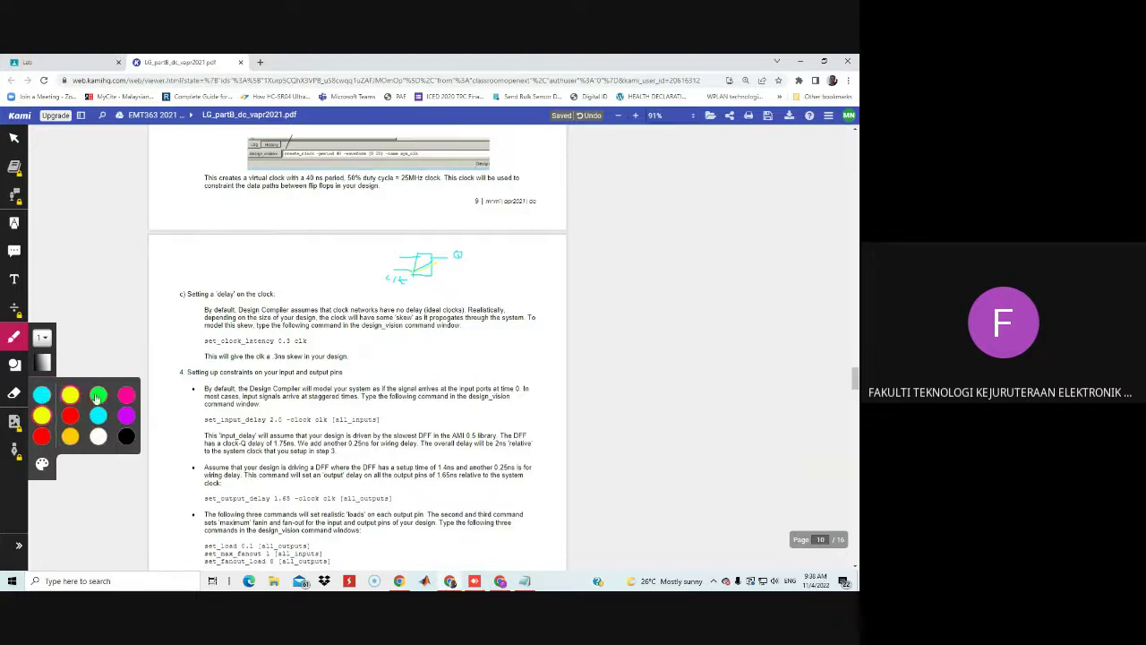
pyautogui.click(97, 400)
pyautogui.moveTo(416, 271)
pyautogui.mouseDown()
pyautogui.moveTo(439, 257)
pyautogui.moveTo(414, 270)
pyautogui.mouseUp()
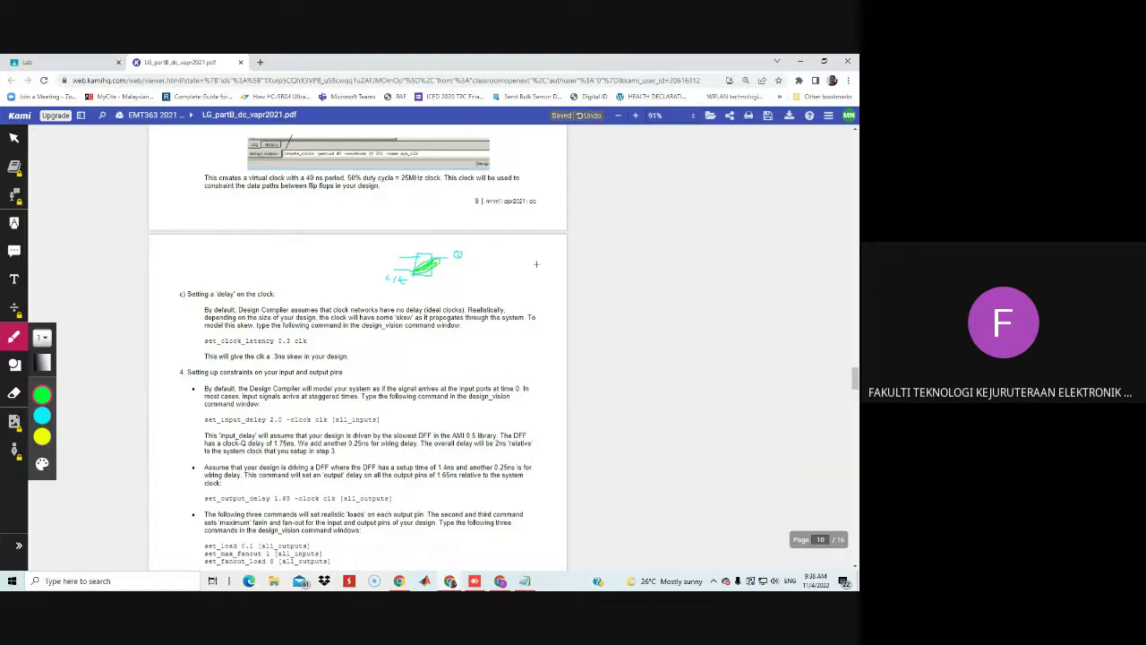
# Step: Return to section 4 of the guide, restore the side-by-side view with Design Vision, and reactivate the text selection tool
pyautogui.scroll(-2, 475, 259)
pyautogui.scroll(-1, 476, 259)
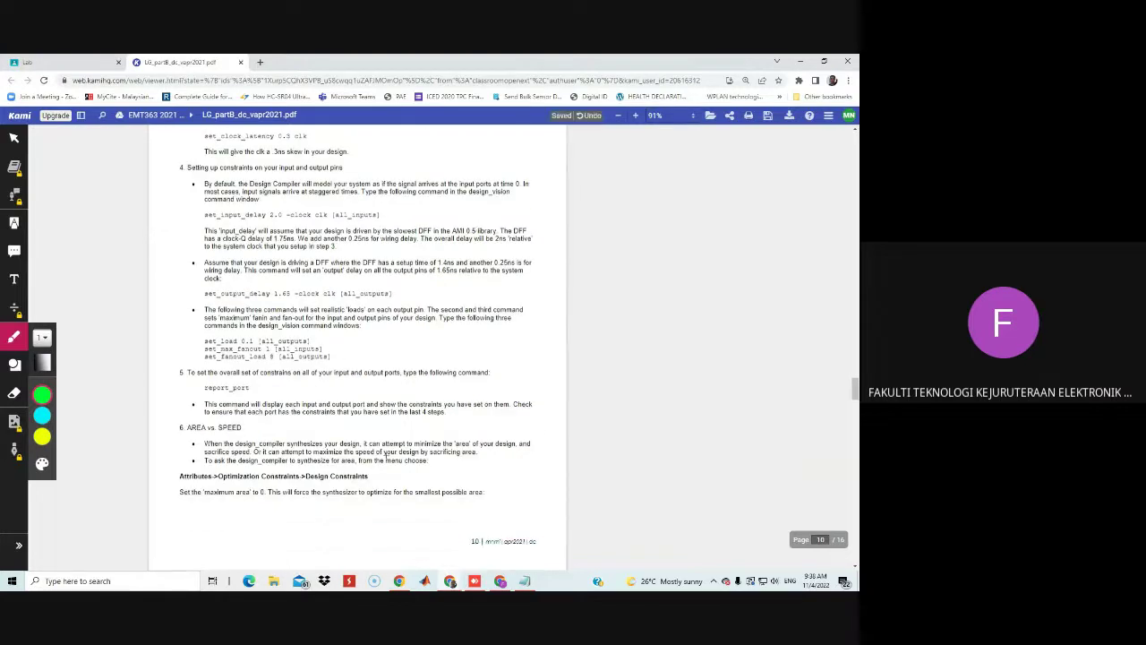
pyautogui.click(823, 61)
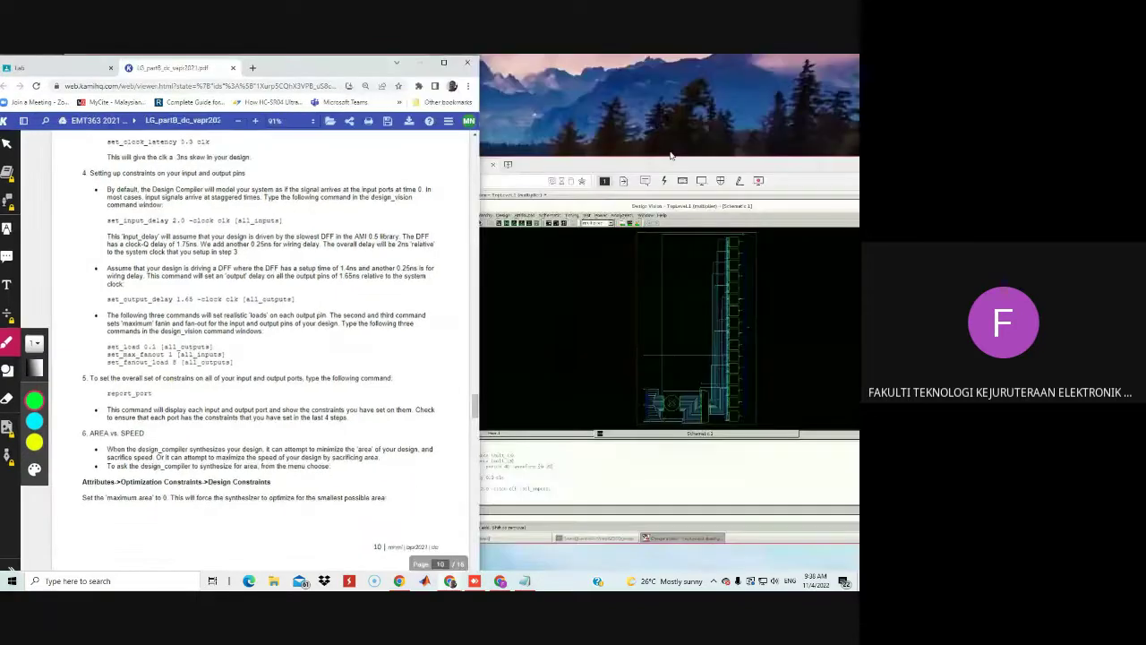
pyautogui.click(632, 166)
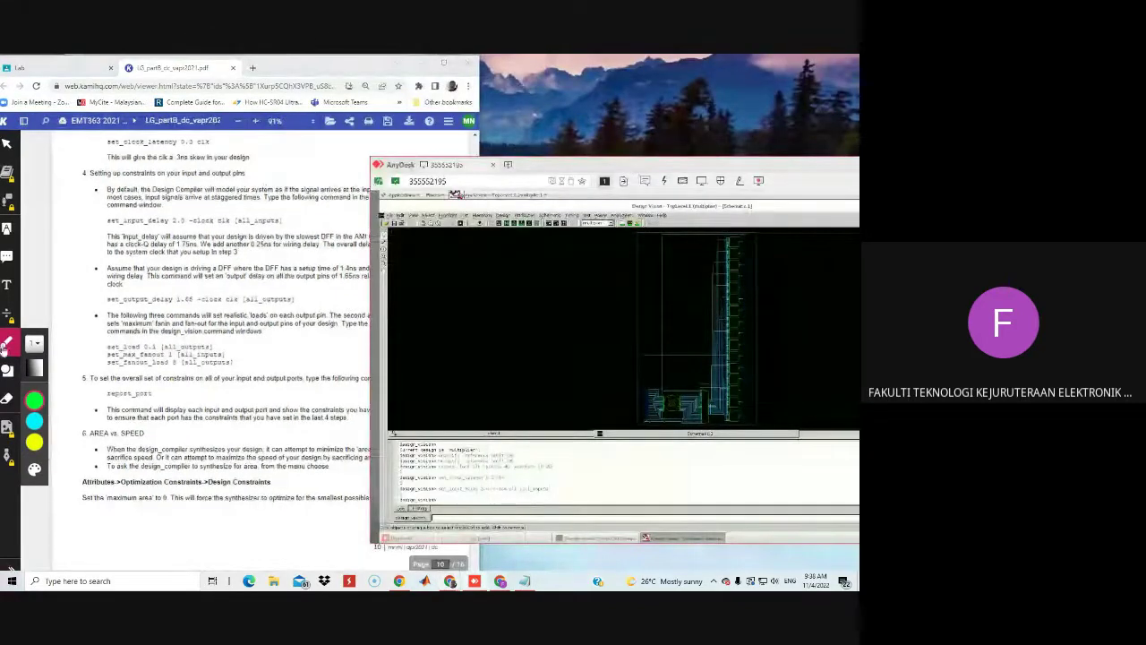
pyautogui.click(7, 143)
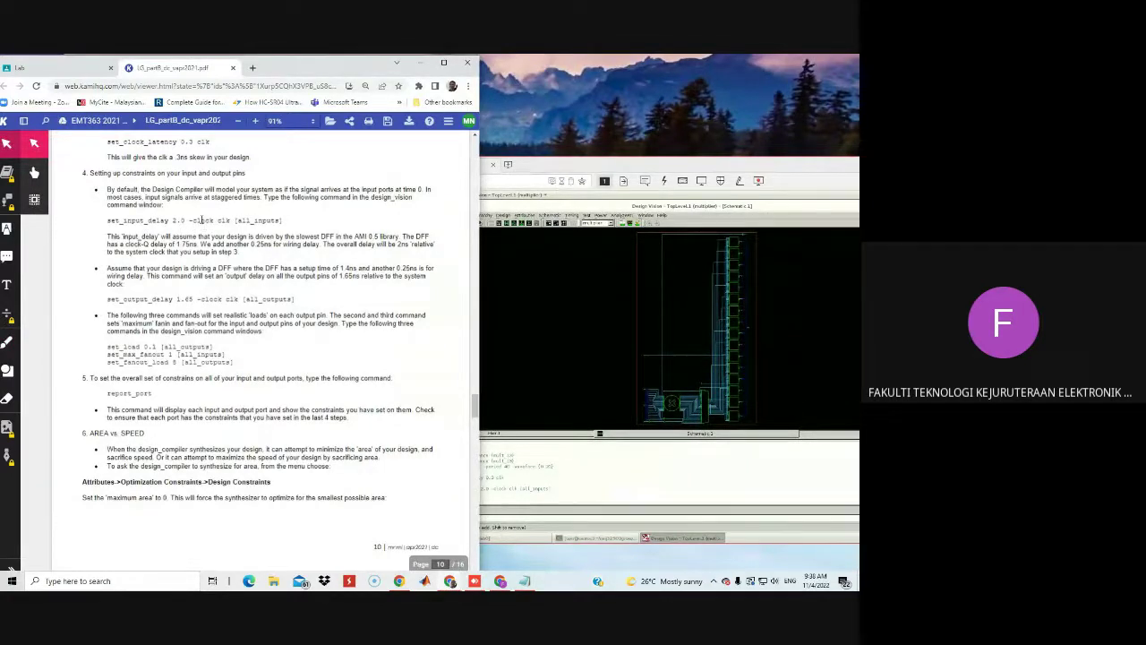
pyautogui.click(609, 481)
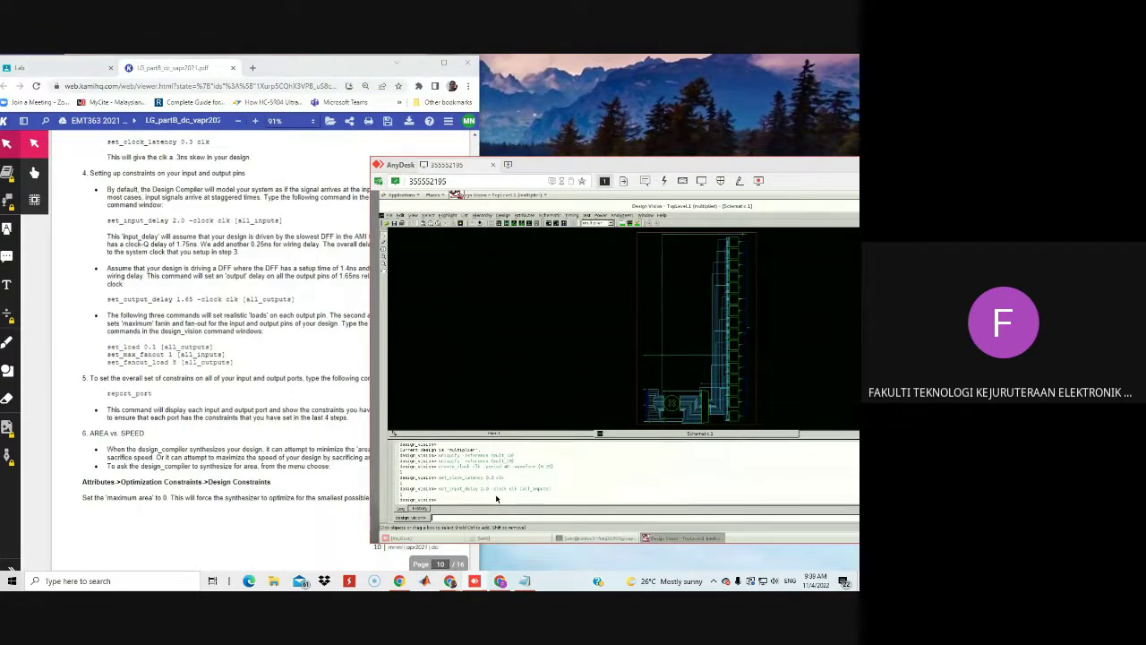
pyautogui.click(234, 288)
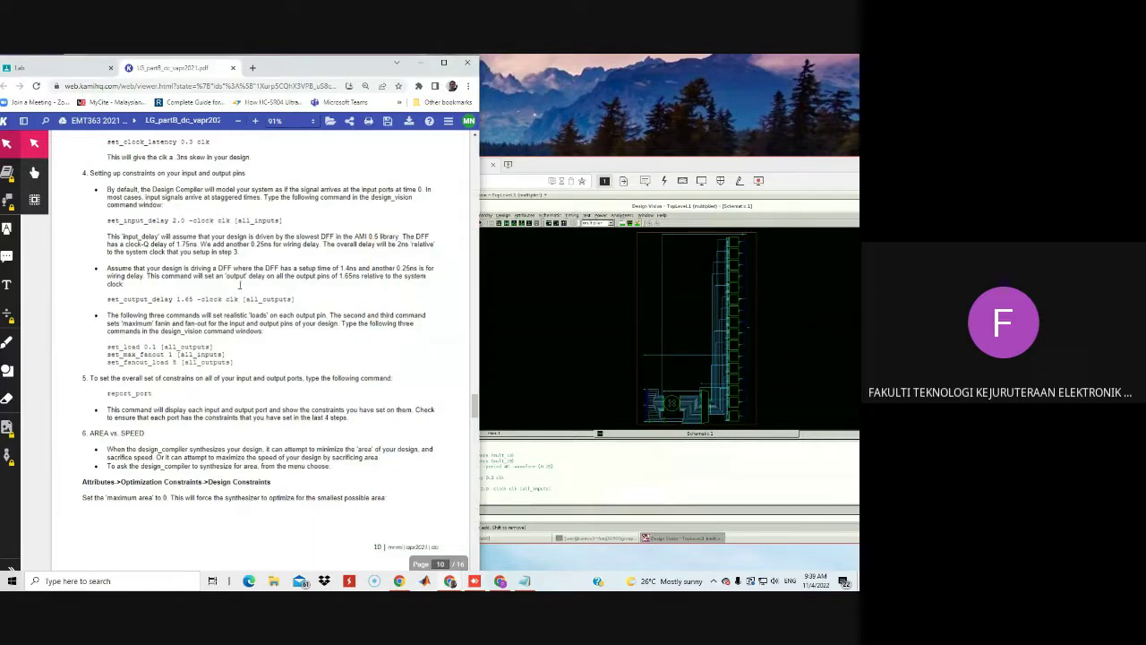
# Step: Copy set_output_delay 1.65 -clock clk [all_outputs] from the guide and run it in Design Vision
pyautogui.moveTo(306, 301); pyautogui.dragTo(107, 305)
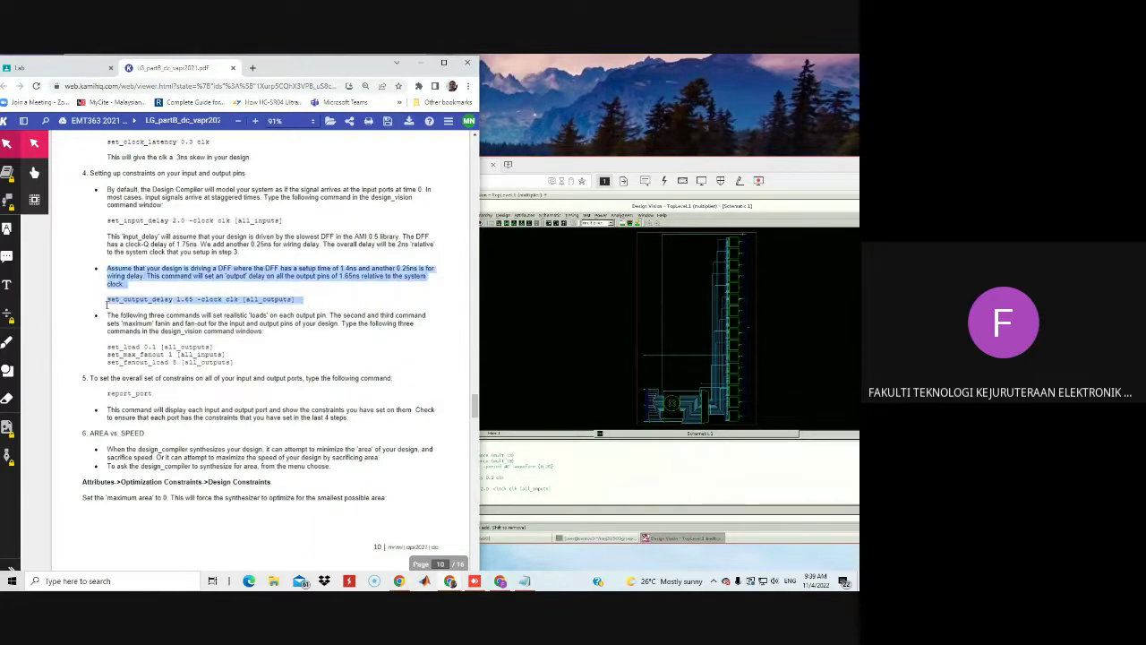
pyautogui.click(107, 304)
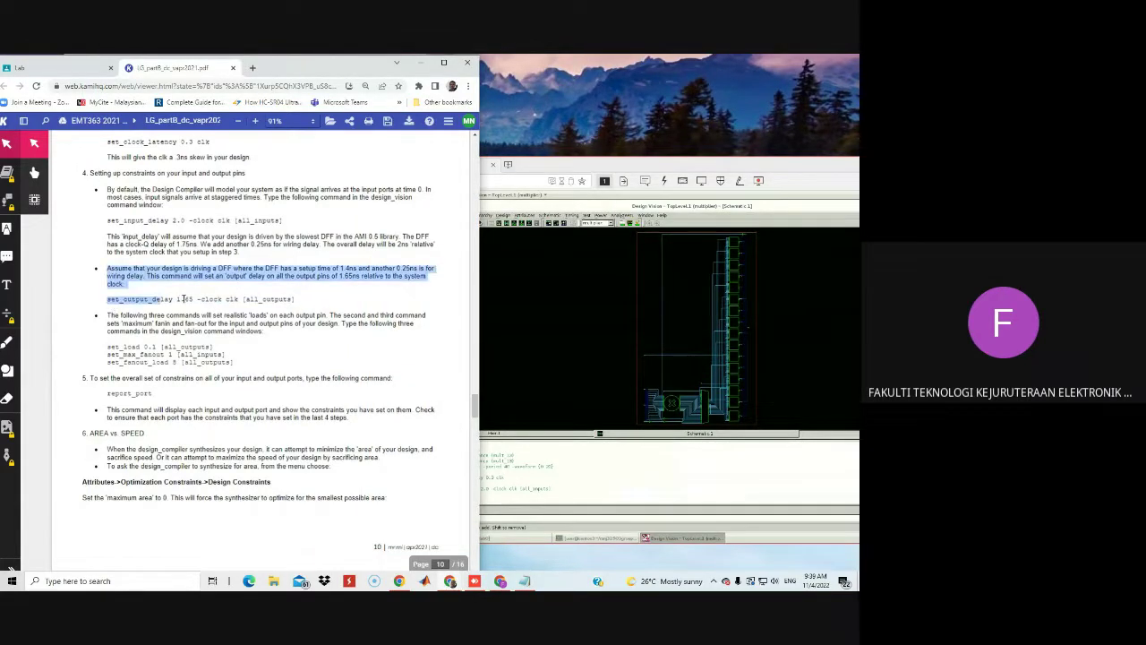
pyautogui.click(280, 310)
pyautogui.moveTo(294, 300); pyautogui.dragTo(107, 302)
pyautogui.hotkey('ctrl', 'c')
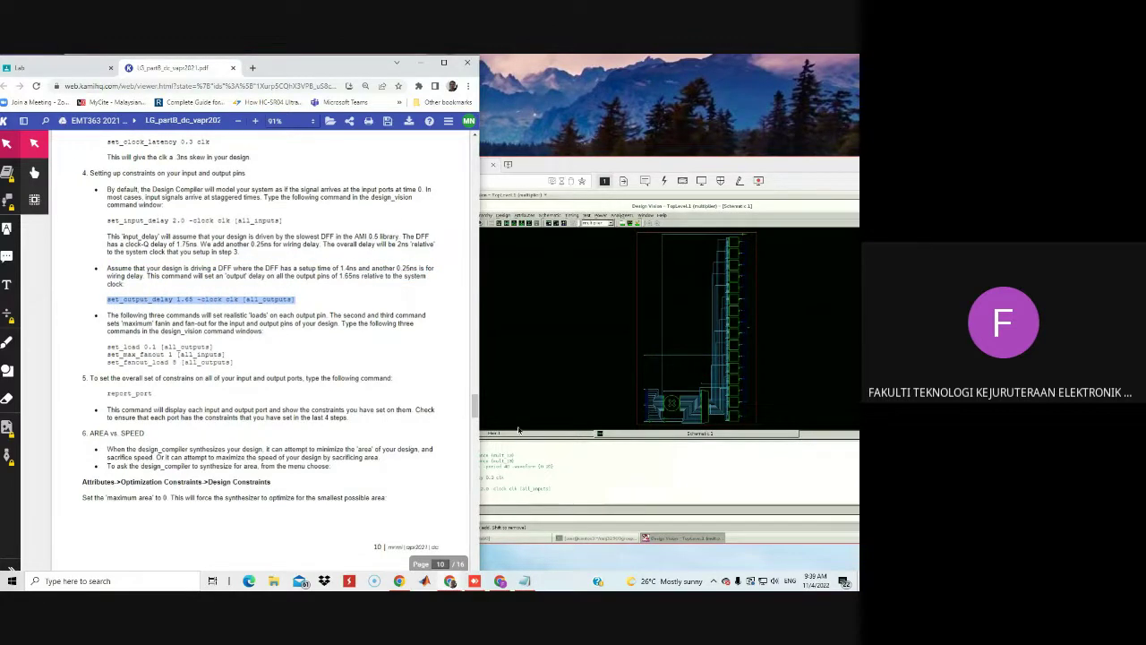
pyautogui.click(554, 518)
pyautogui.hotkey('ctrl', 'v')
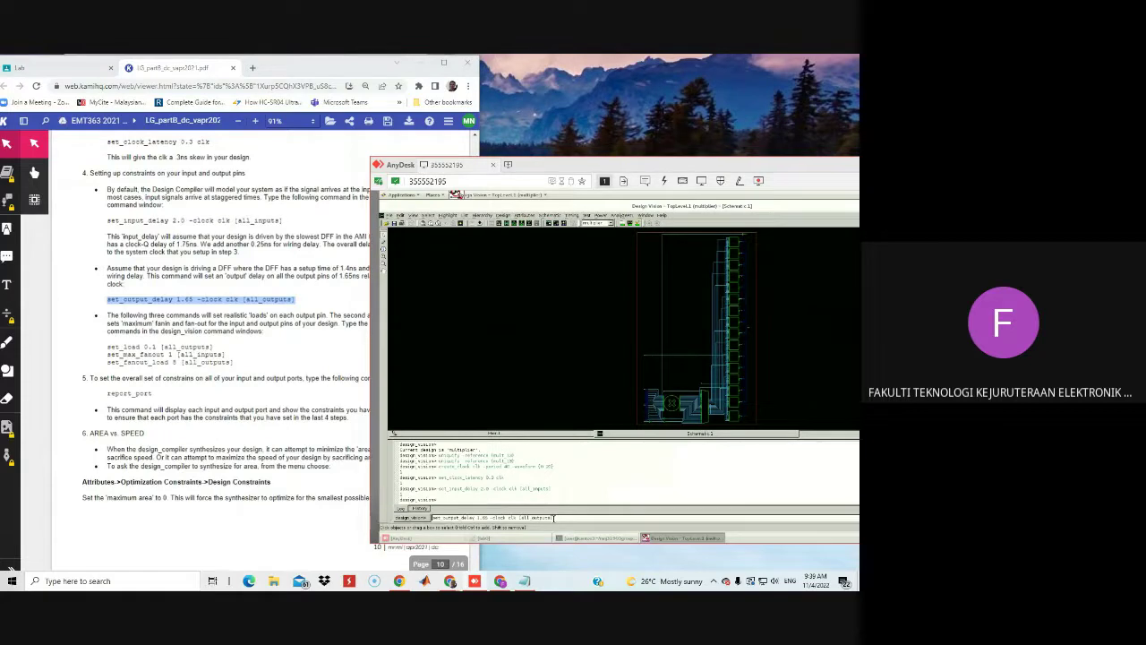
pyautogui.press('Return')
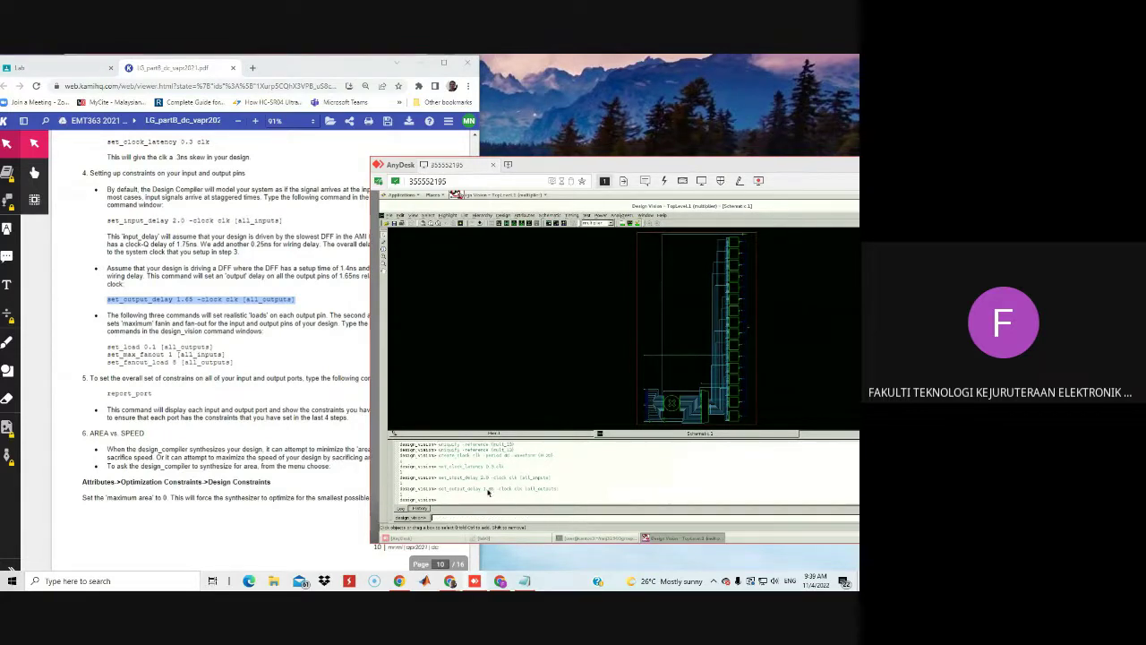
# Step: Try to run the guide's set_load, set_max_fanout and set_fanout_load commands together as one pasted line in Design Vision
pyautogui.click(209, 371)
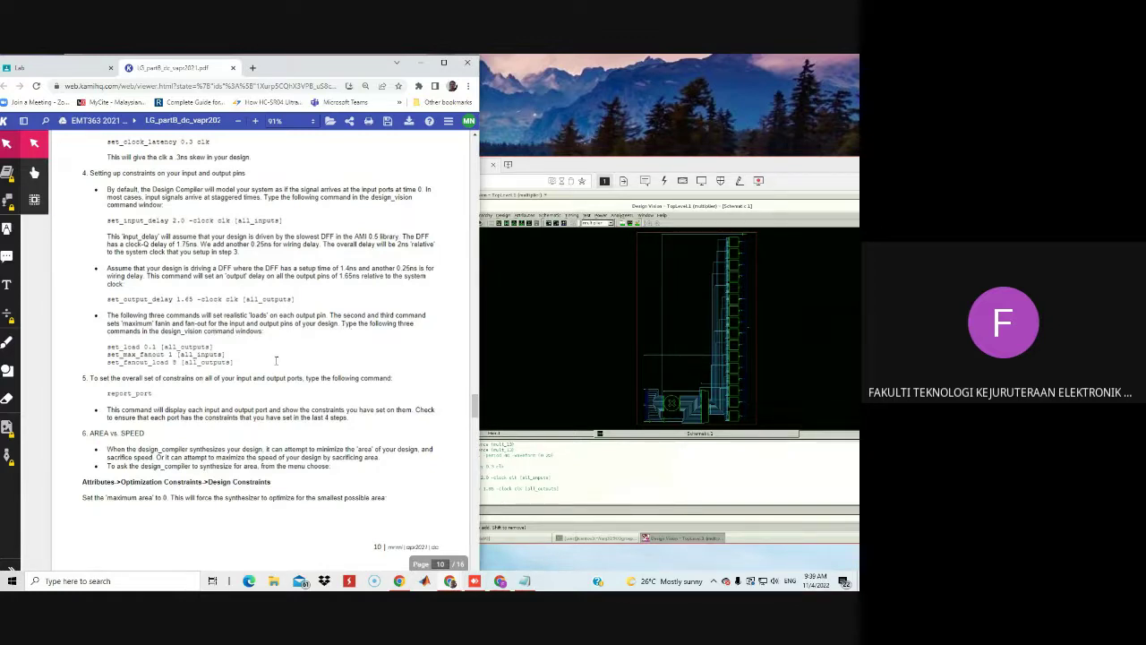
pyautogui.moveTo(269, 362); pyautogui.dragTo(107, 347)
pyautogui.hotkey('ctrl', 'c')
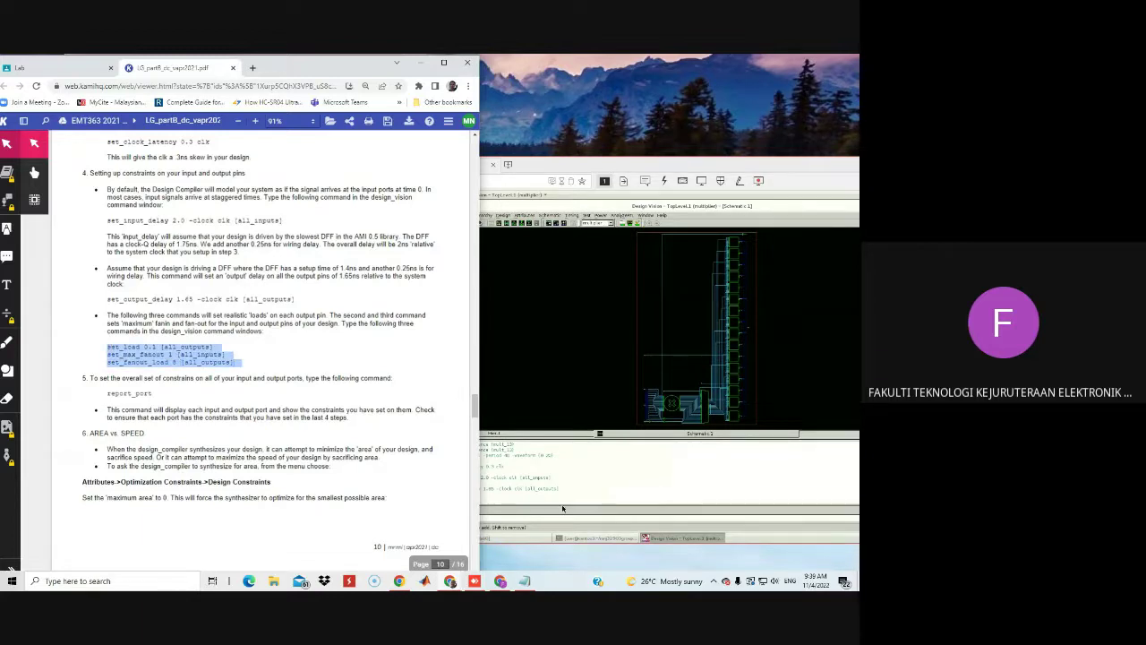
pyautogui.click(667, 516)
pyautogui.hotkey('ctrl', 'v')
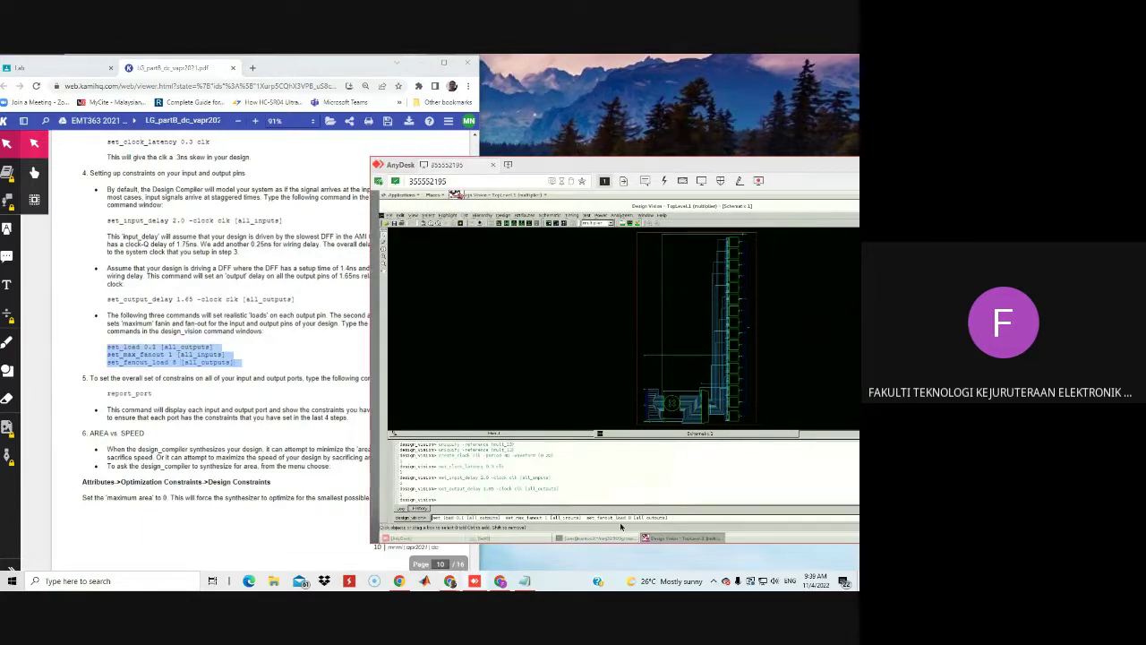
pyautogui.press('Return')
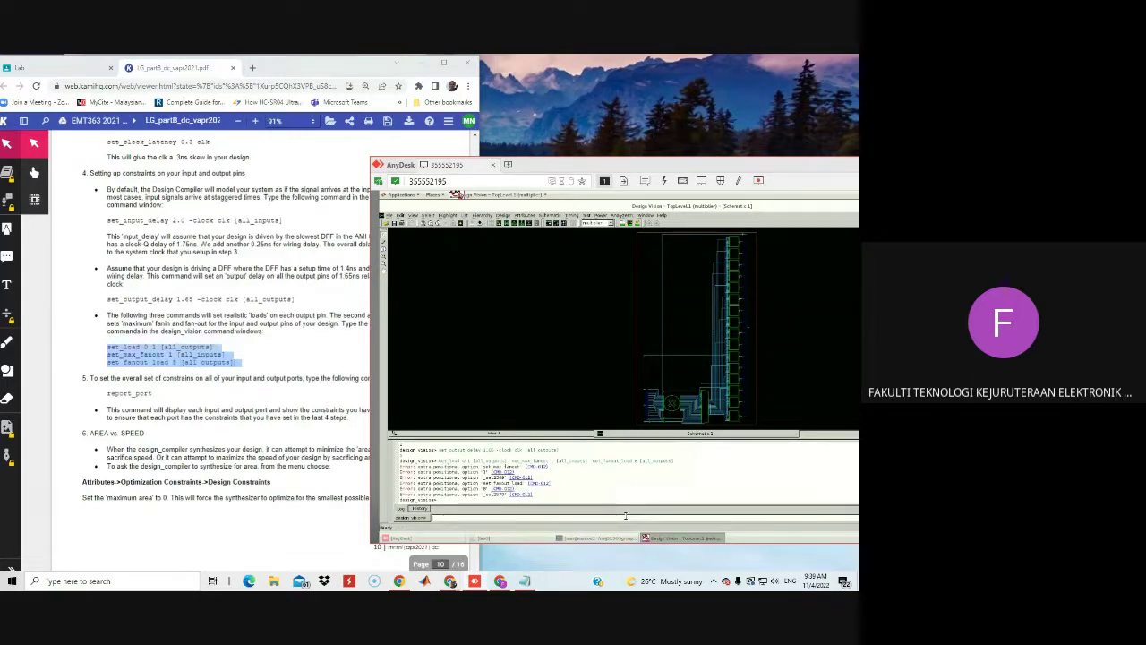
# Step: Copy only set_load 0.1 [all_outputs] from the guide and run it in Design Vision
pyautogui.moveTo(212, 347); pyautogui.dragTo(107, 347)
pyautogui.hotkey('ctrl', 'c')
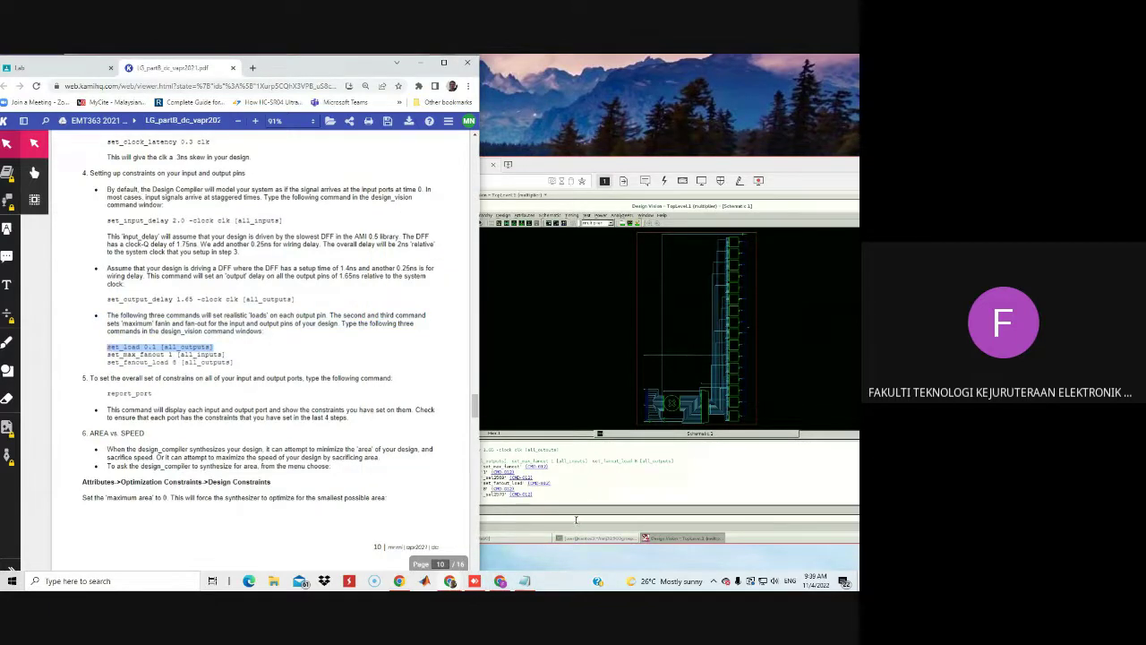
pyautogui.click(576, 518)
pyautogui.hotkey('ctrl', 'v')
pyautogui.press('Return')
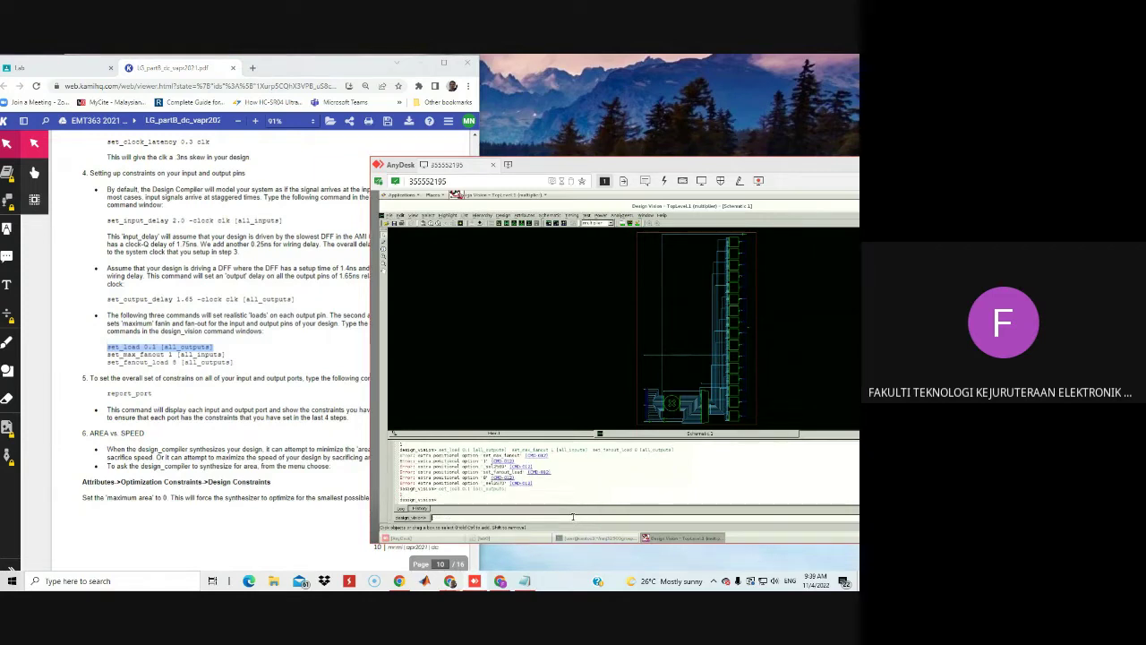
# Step: Copy set_max_fanout 1 [all_inputs] from the guide and run it in Design Vision
pyautogui.moveTo(227, 354); pyautogui.dragTo(108, 354)
pyautogui.hotkey('ctrl', 'c')
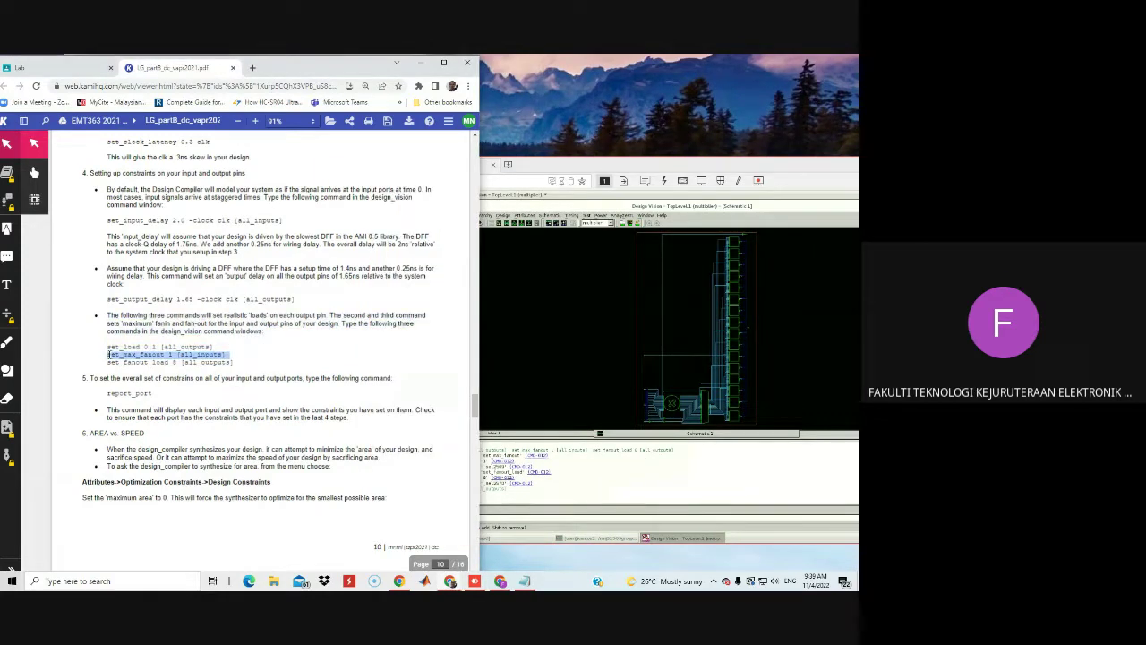
pyautogui.click(550, 516)
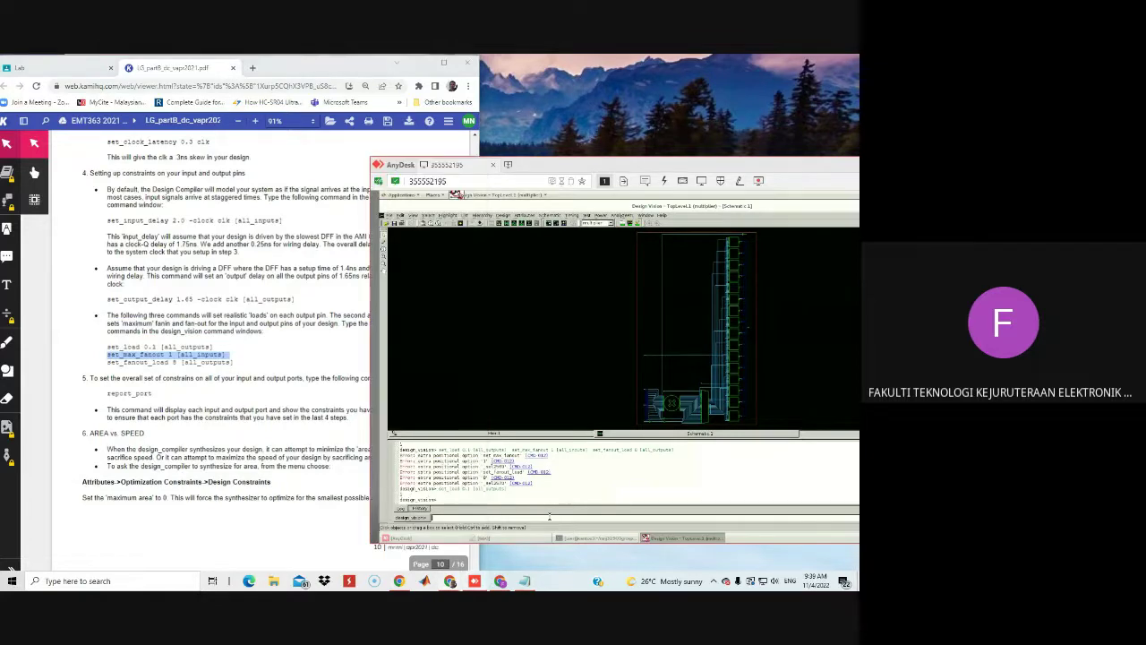
pyautogui.hotkey('ctrl', 'v')
pyautogui.press('Return')
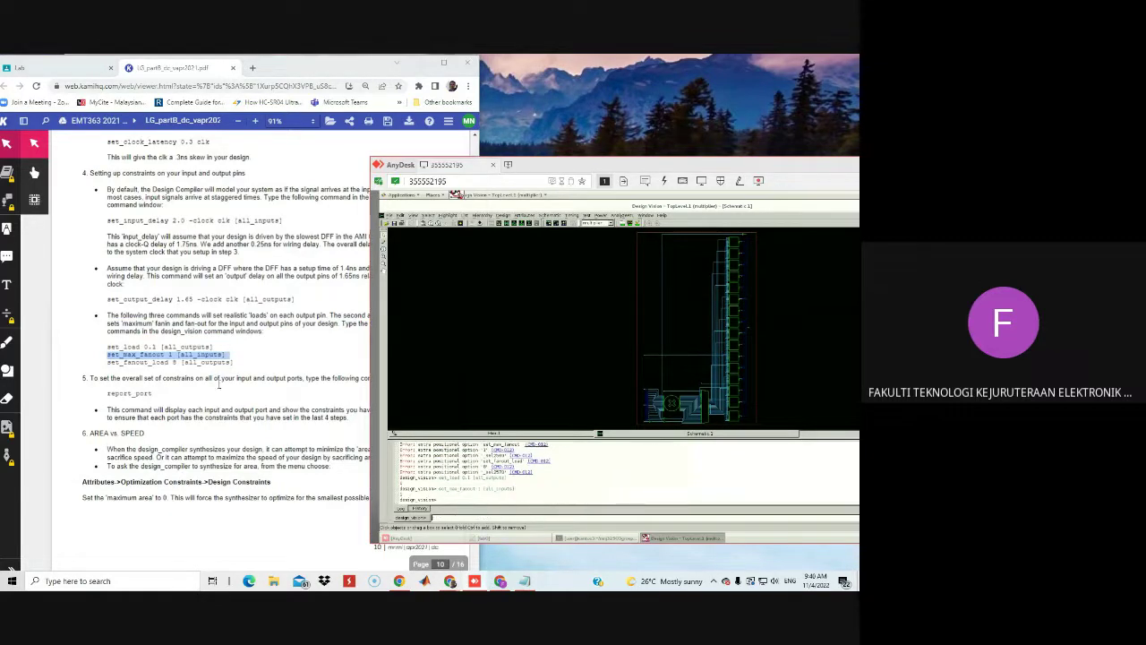
# Step: Try to transfer the set_fanout_load 8 [all_outputs] command from the guide to the Design Vision command line
pyautogui.moveTo(236, 363); pyautogui.dragTo(119, 366)
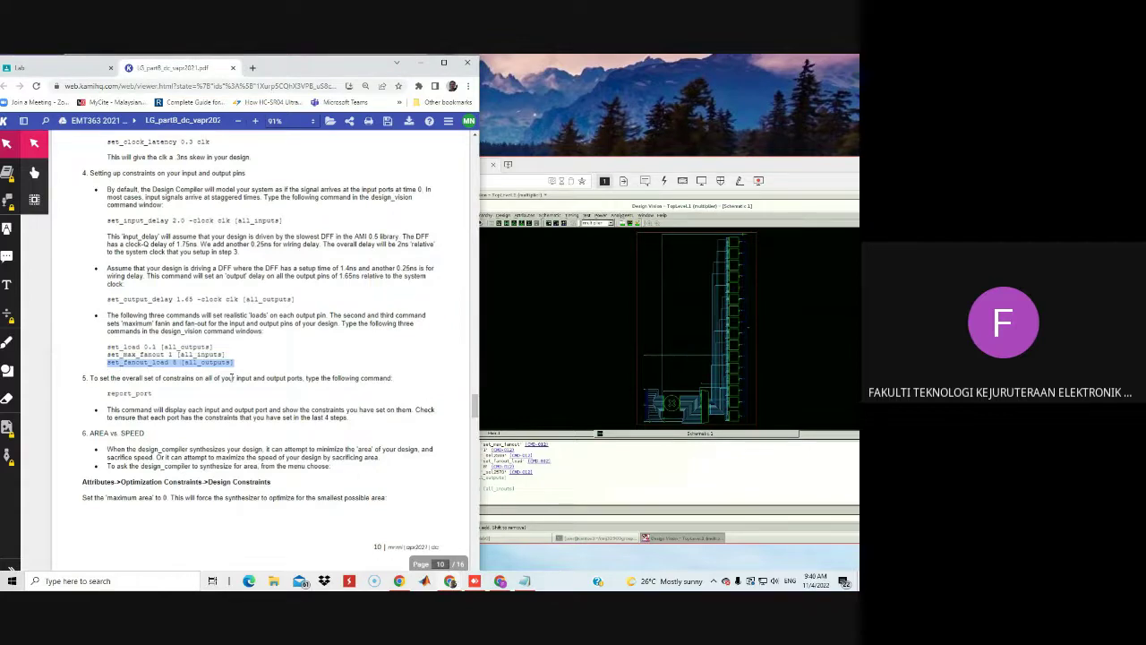
pyautogui.click(502, 519)
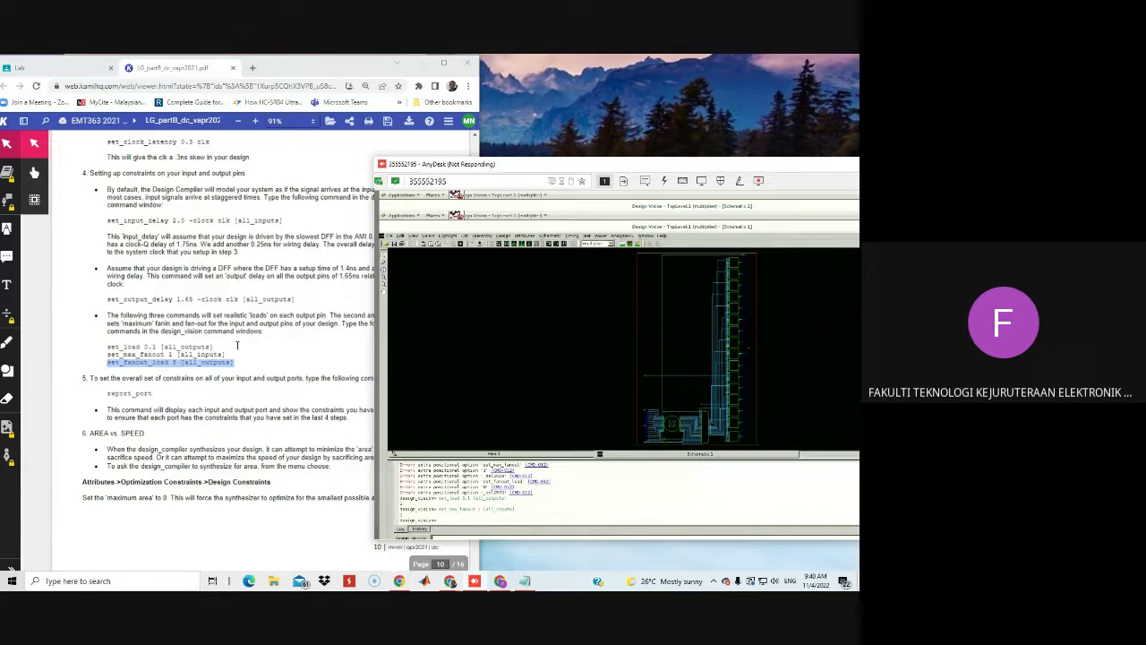
pyautogui.click(205, 372)
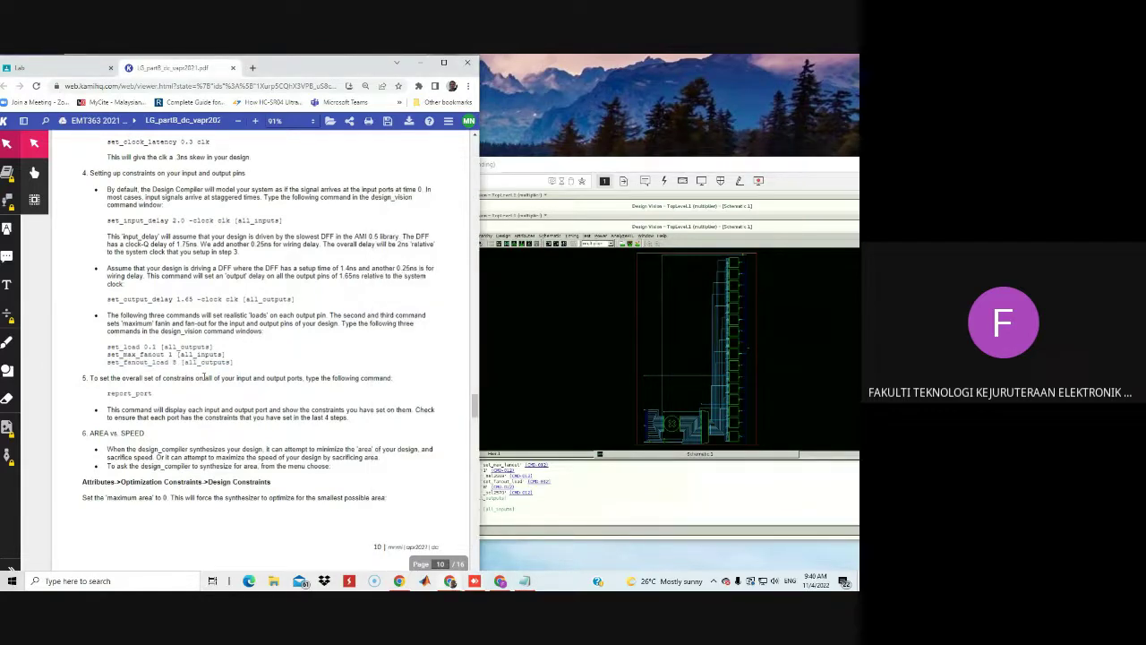
# Step: Look through the remaining guide pages on area constraints, compiling the design, inspecting the results and the closing questions
pyautogui.scroll(-2, 205, 372)
pyautogui.scroll(-8, 204, 389)
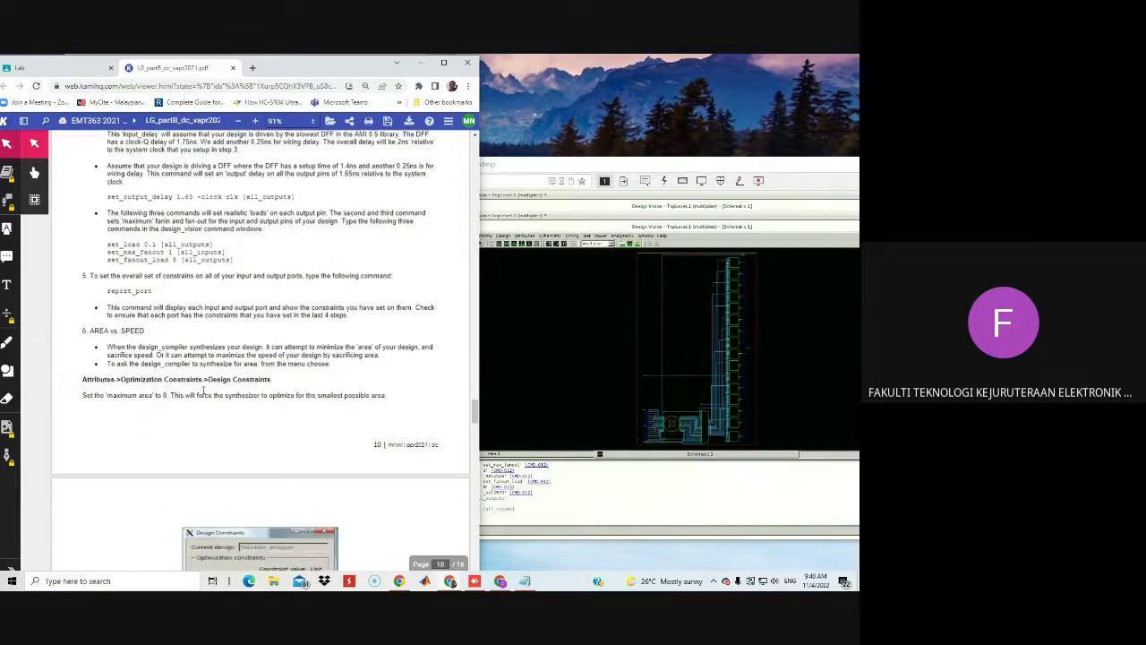
pyautogui.scroll(-5, 204, 389)
pyautogui.scroll(-20, 204, 392)
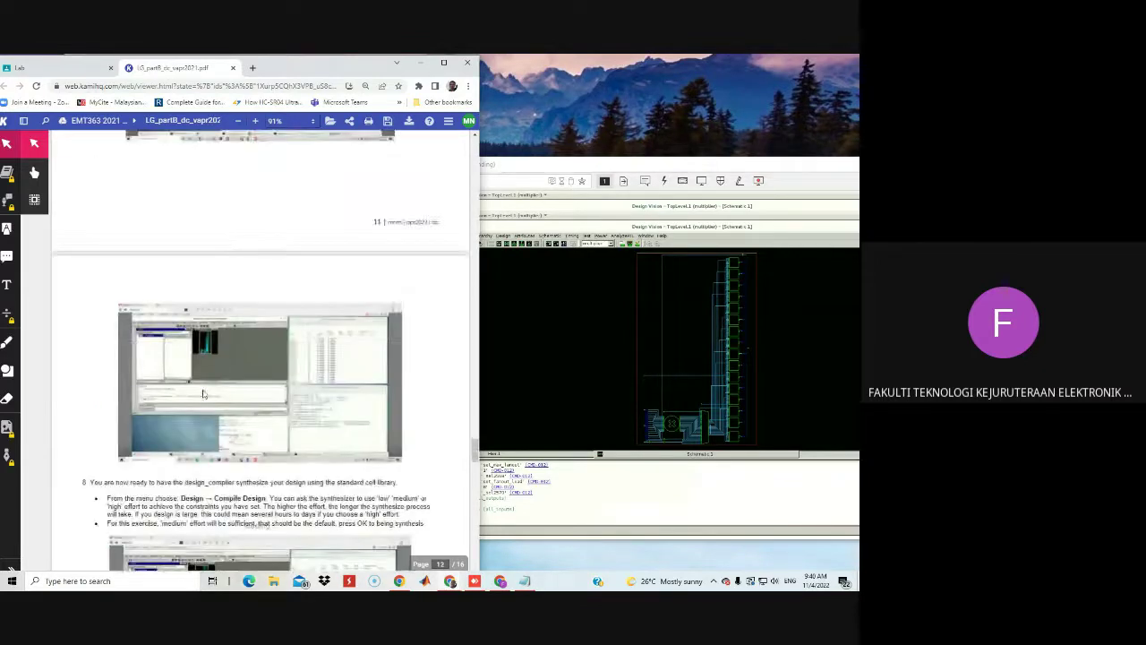
pyautogui.scroll(-15, 204, 394)
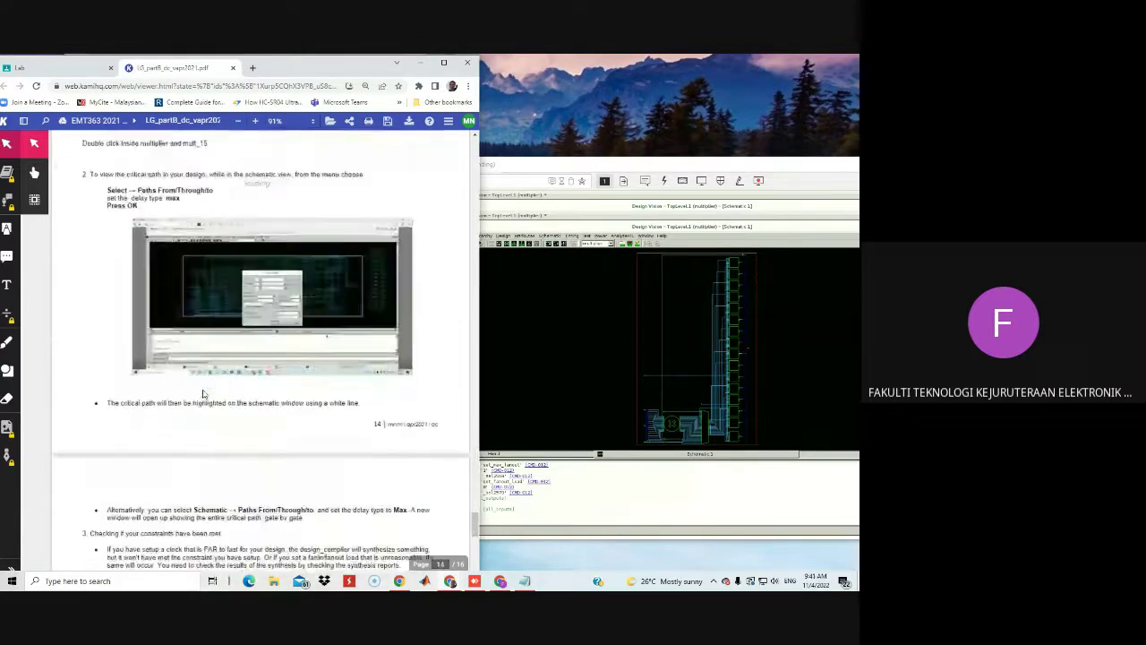
pyautogui.scroll(-1, 203, 394)
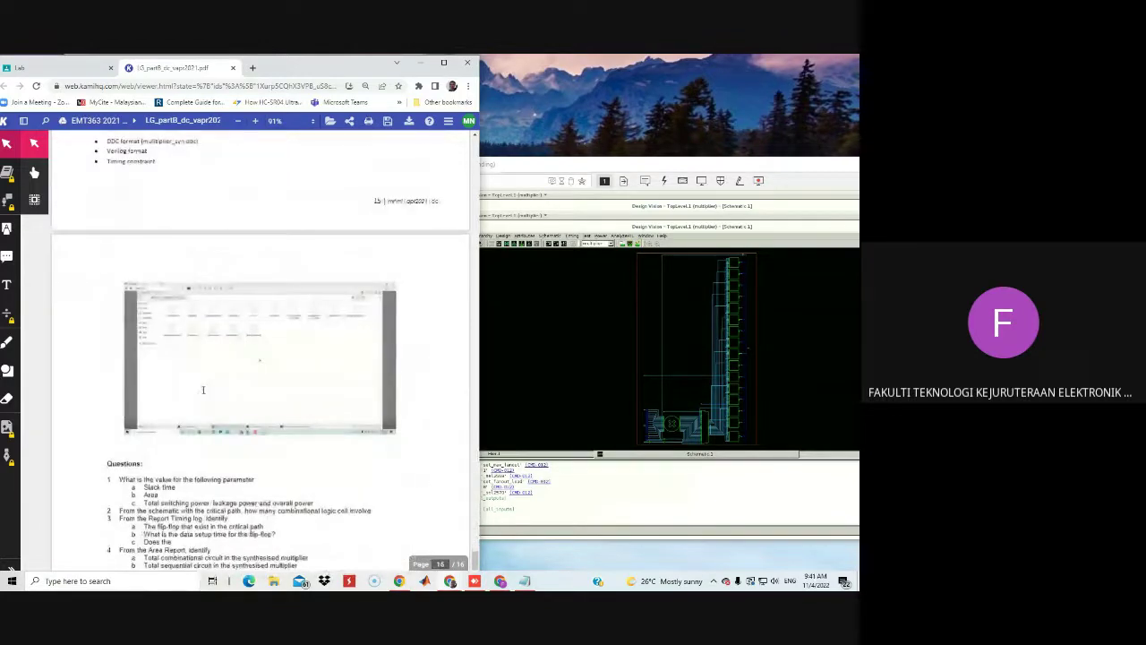
pyautogui.scroll(12, 233, 390)
pyautogui.scroll(20, 239, 387)
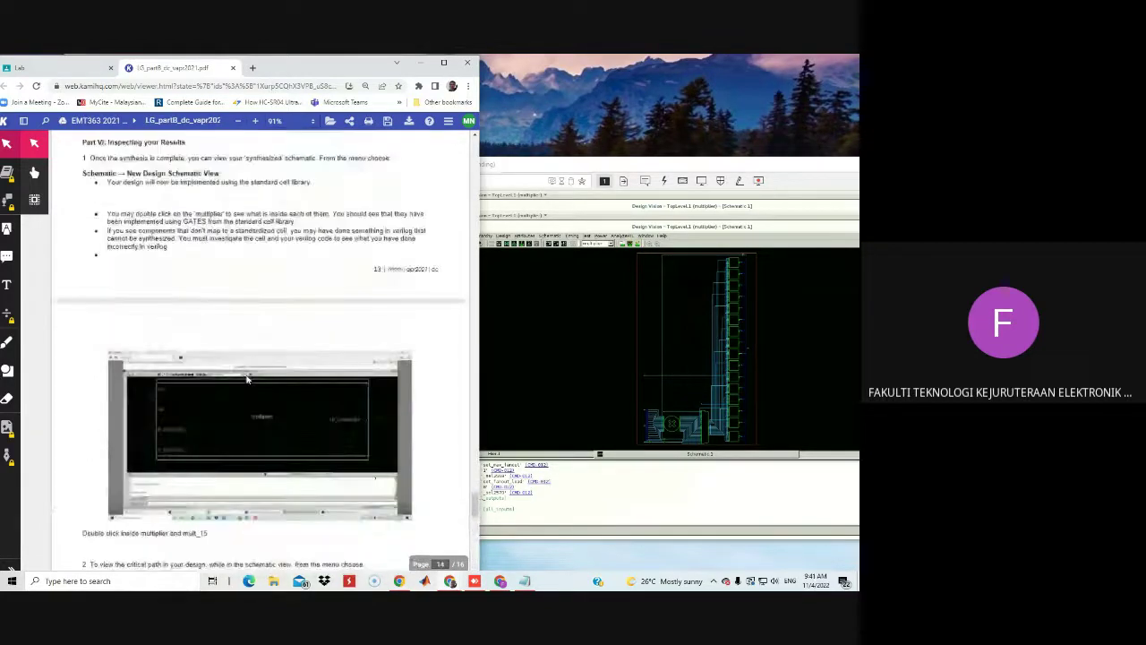
# Step: Review the guide's sections on input and output constraints, report_port, area versus speed, and setting the maximum area
pyautogui.scroll(18, 297, 370)
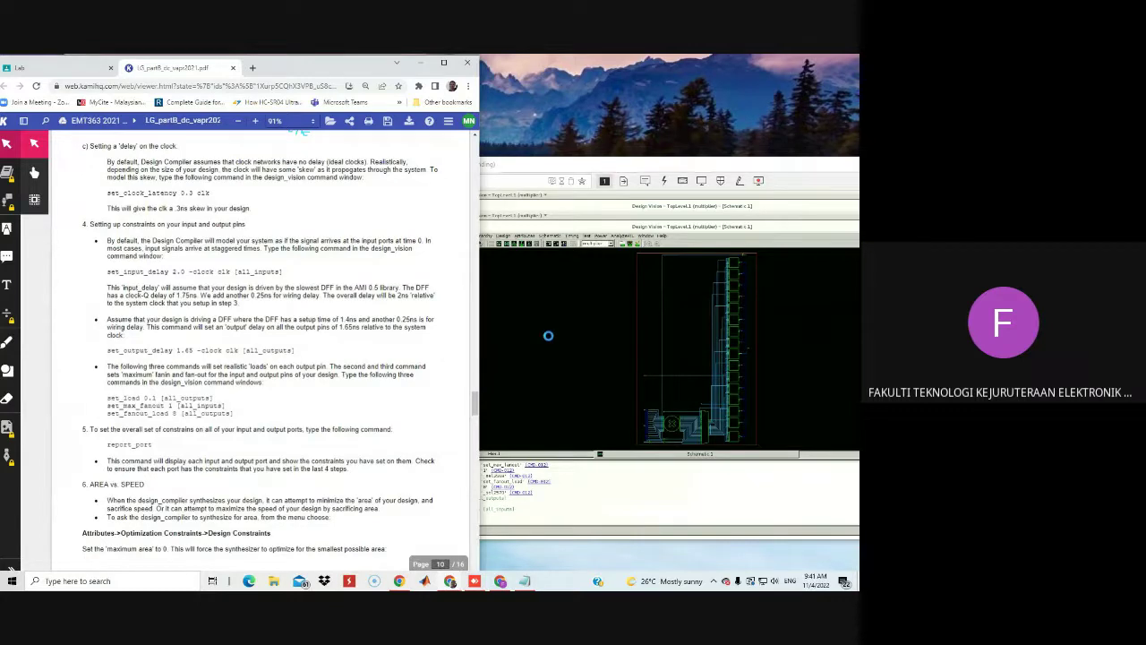
pyautogui.click(550, 168)
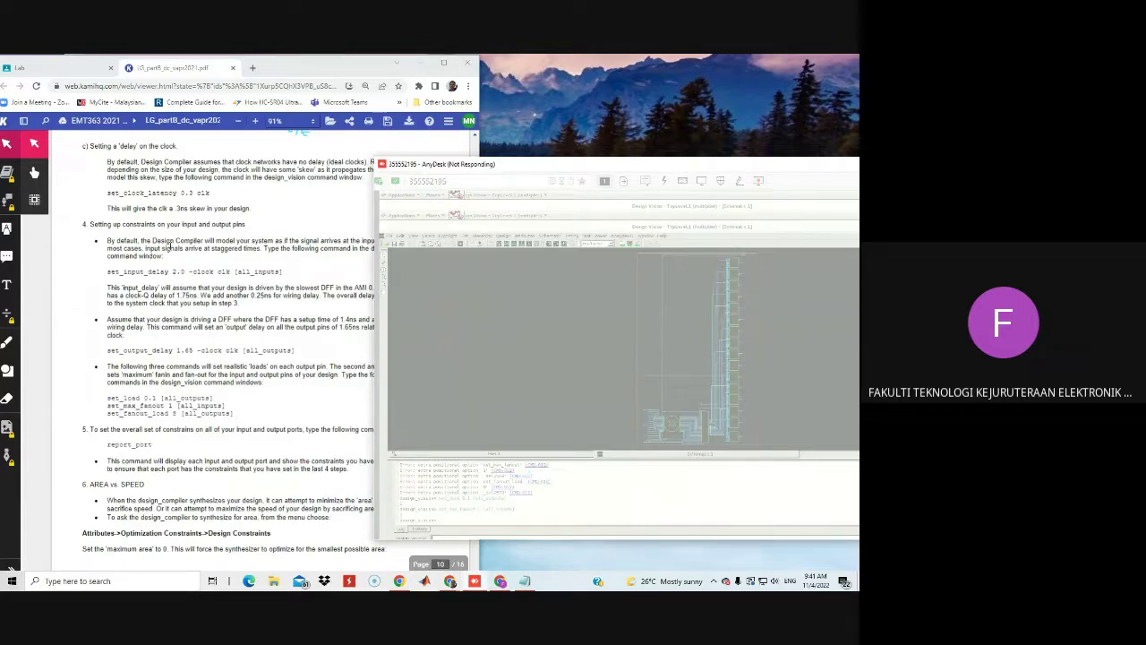
pyautogui.click(305, 379)
pyautogui.scroll(-2, 231, 432)
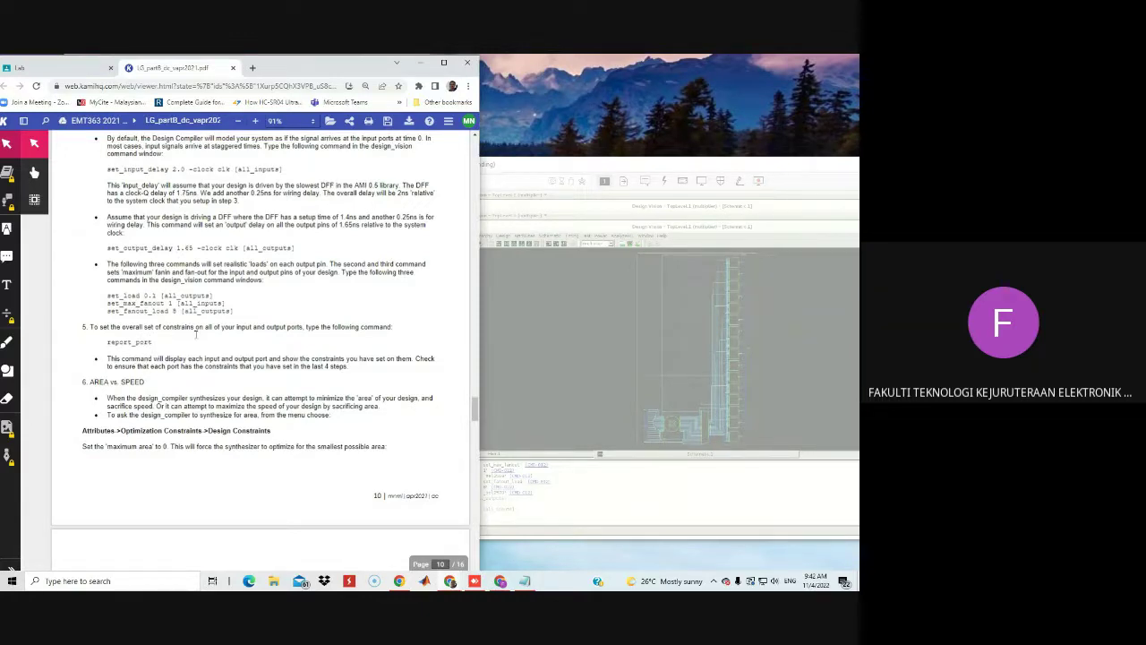
pyautogui.scroll(-3, 156, 375)
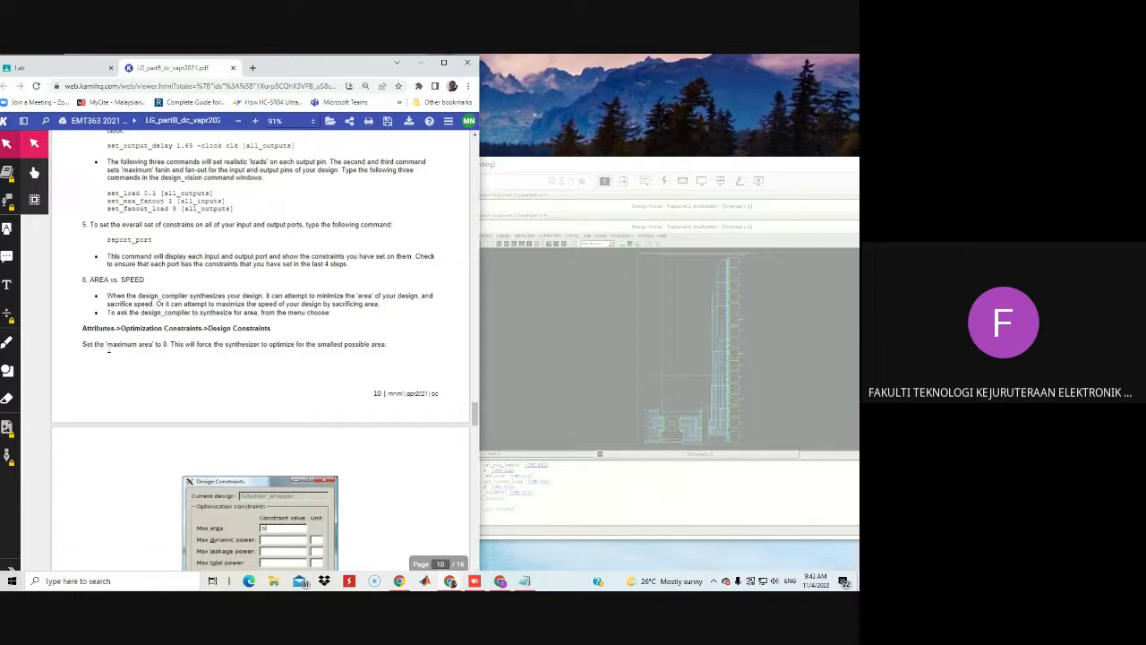
pyautogui.scroll(-3, 286, 326)
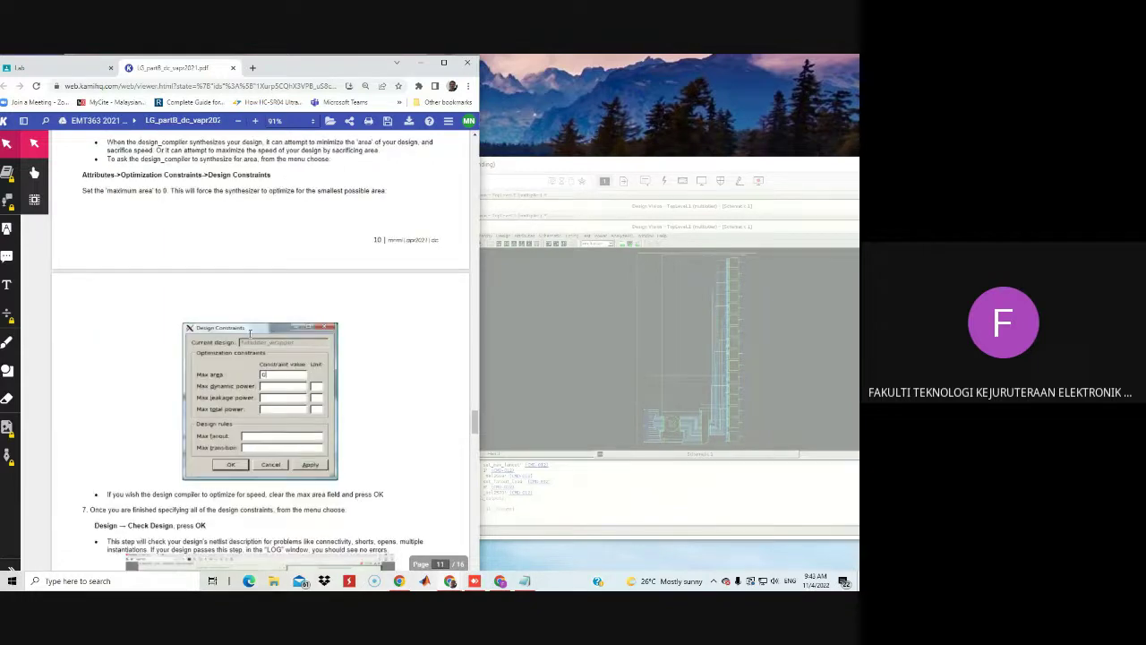
pyautogui.scroll(2, 249, 335)
pyautogui.scroll(-2, 251, 338)
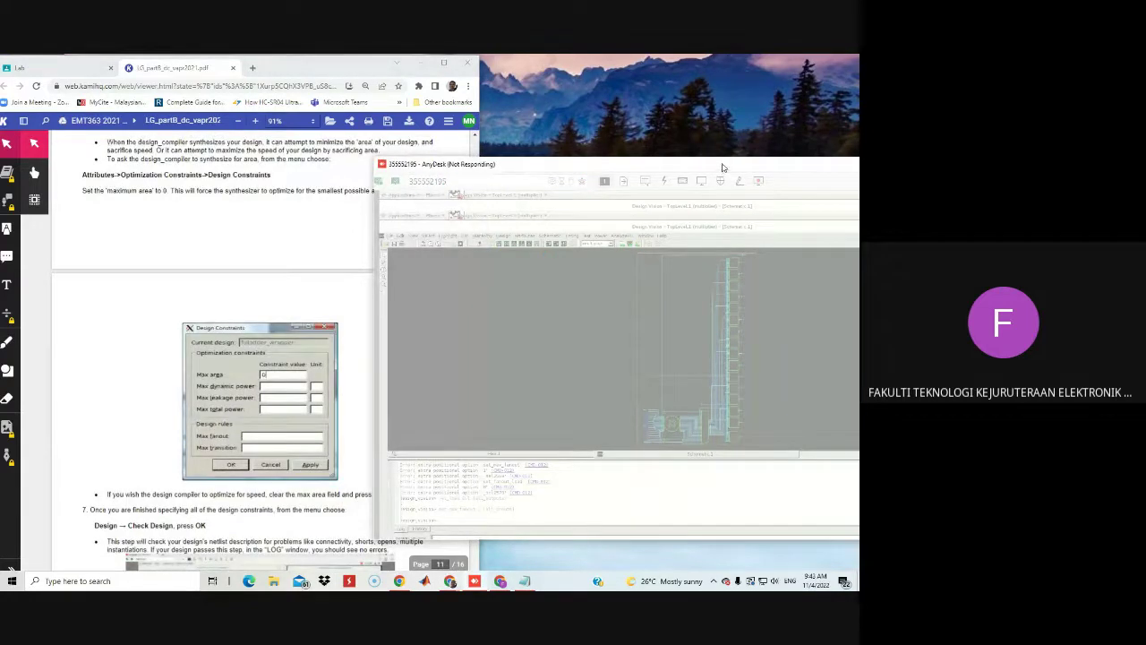
# Step: Force the unresponsive AnyDesk session to close
pyautogui.moveTo(723, 168); pyautogui.dragTo(473, 155)
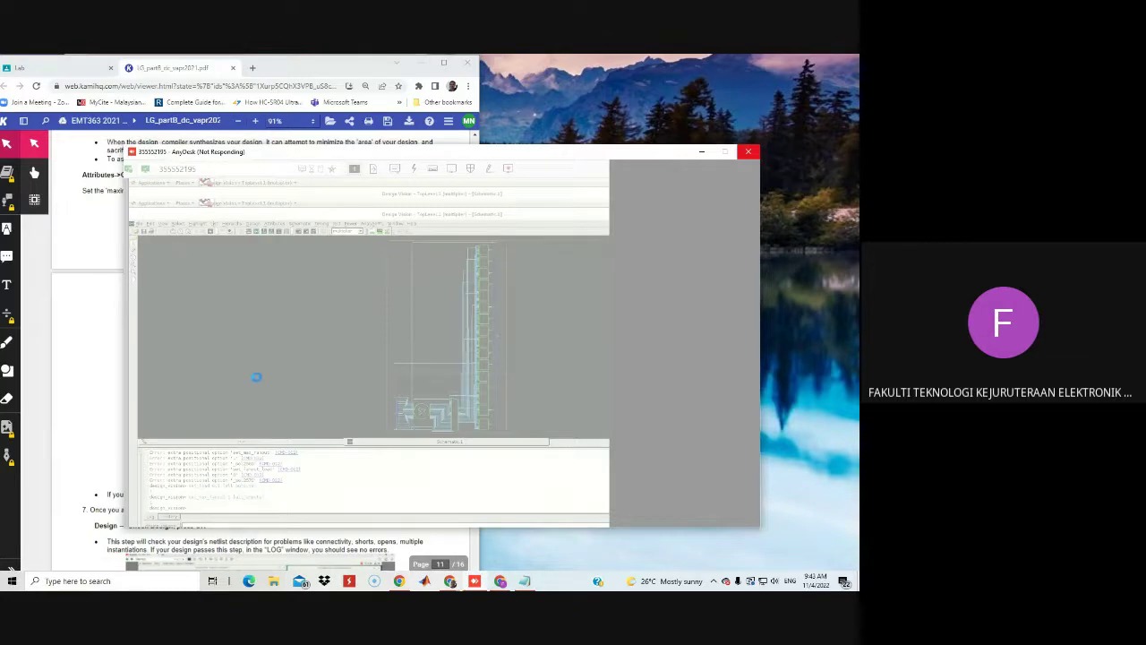
pyautogui.click(750, 154)
pyautogui.click(747, 153)
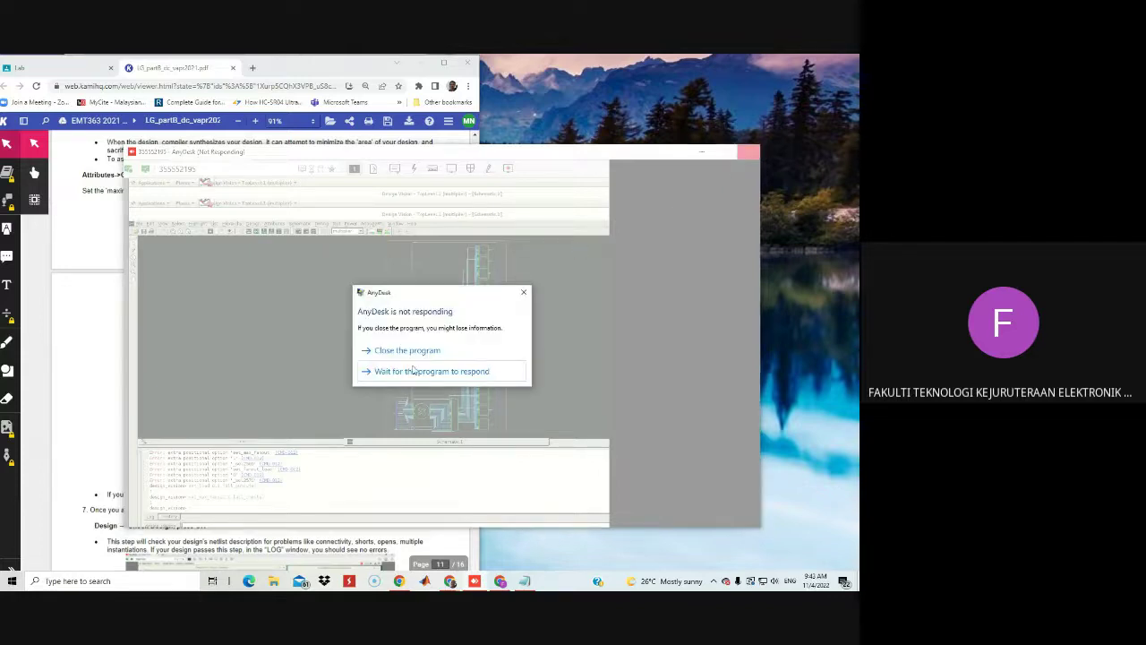
pyautogui.click(412, 354)
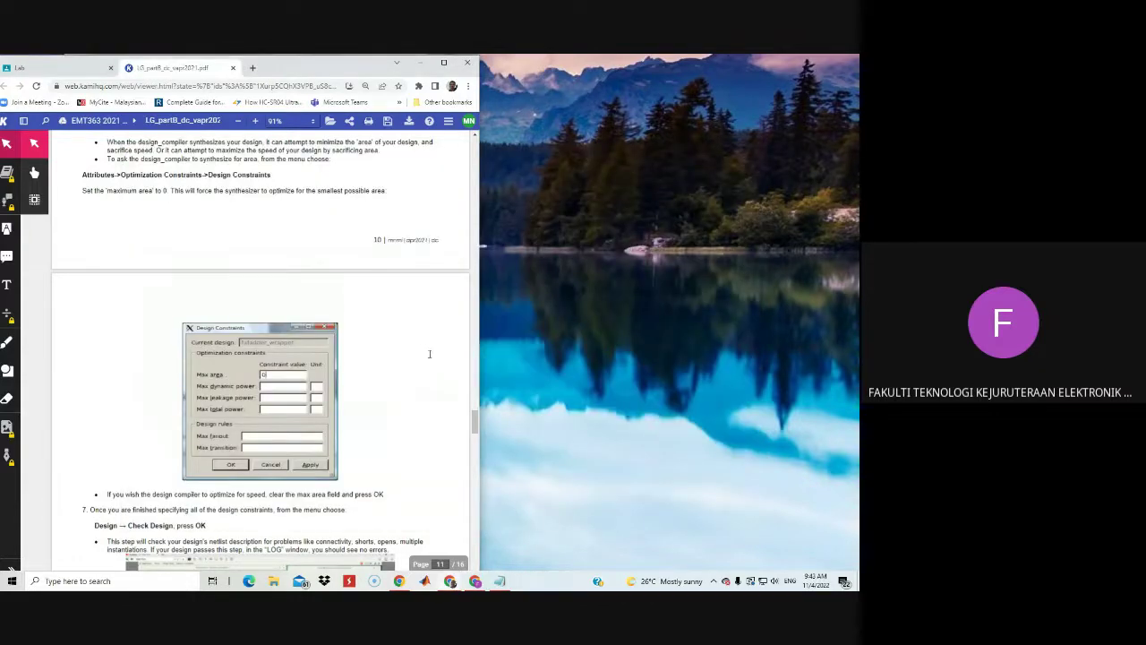
# Step: Relaunch AnyDesk, reconnect to the recent remote desktop running Design Vision, and move its window to uncover more of the guide
pyautogui.click(47, 581)
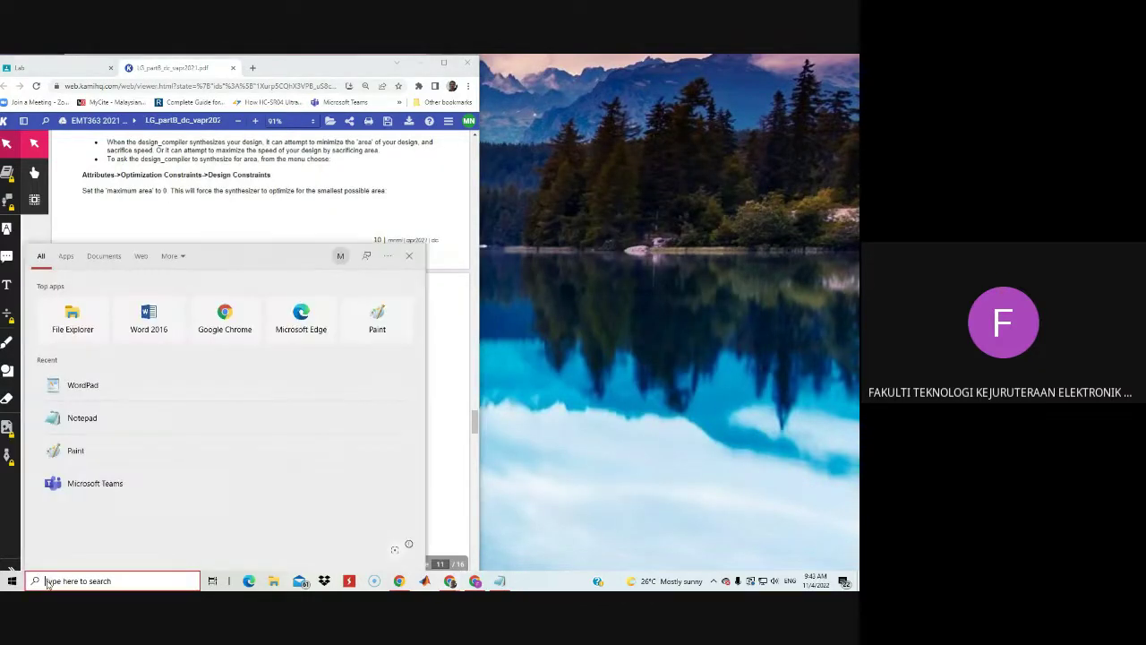
pyautogui.write('any')
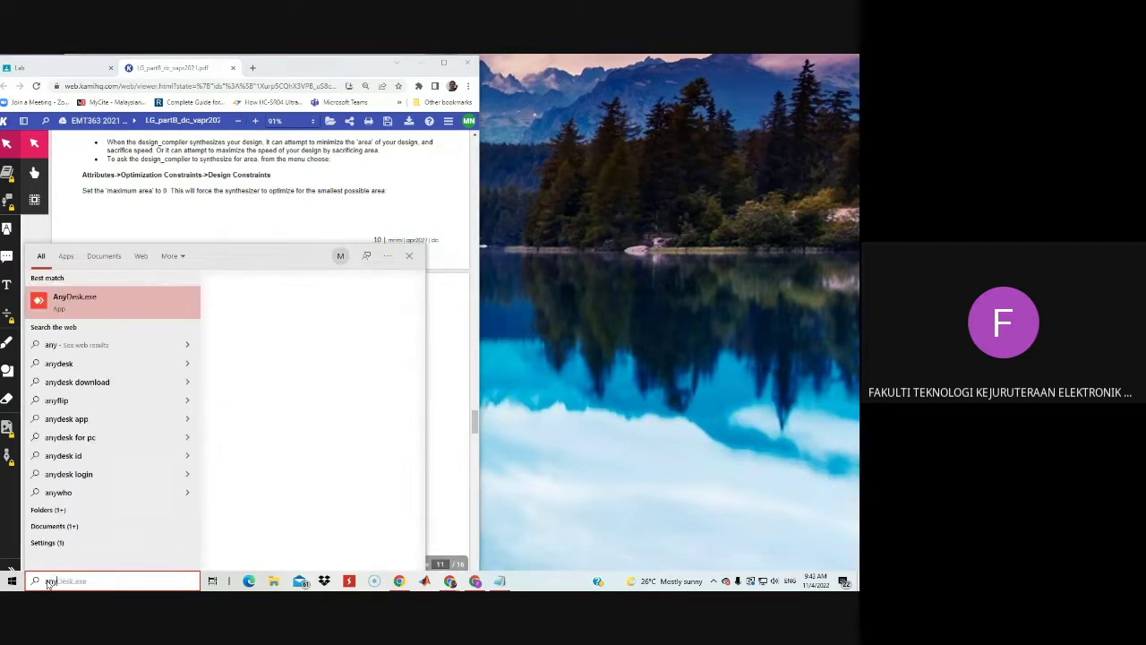
pyautogui.press('Return')
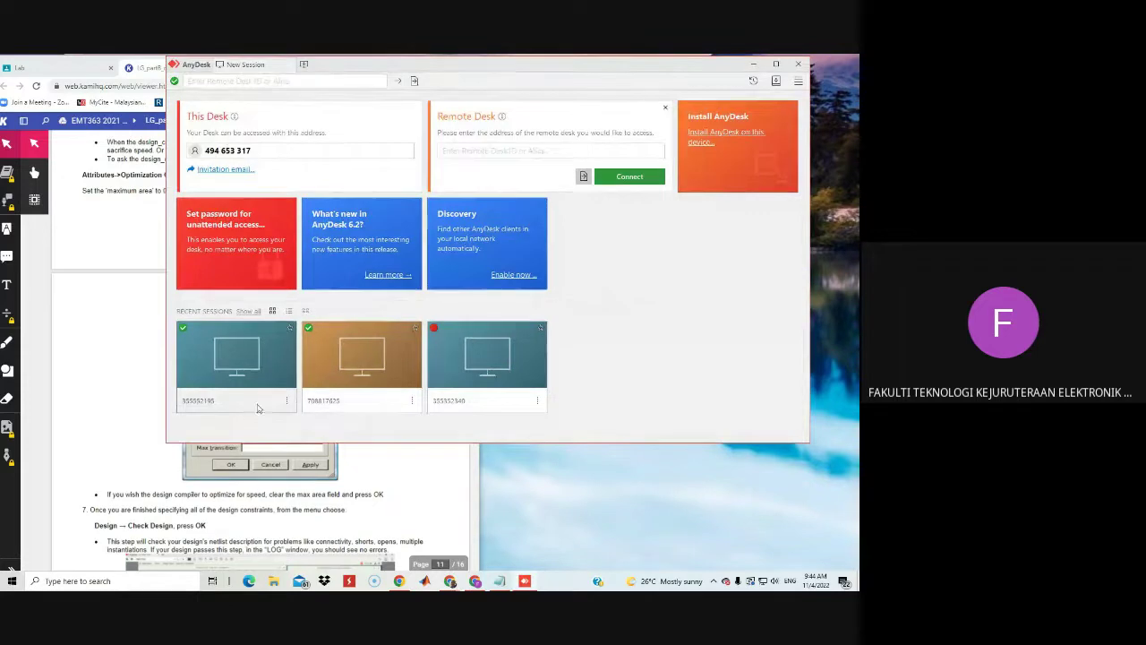
pyautogui.click(219, 360)
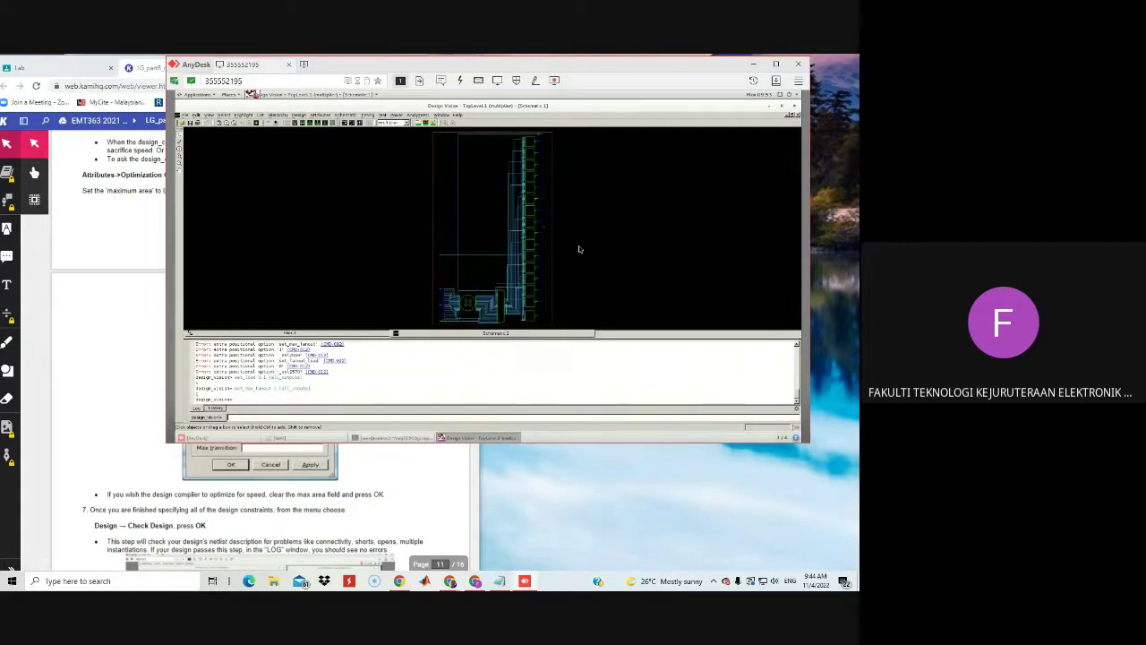
pyautogui.moveTo(456, 65); pyautogui.dragTo(502, 66)
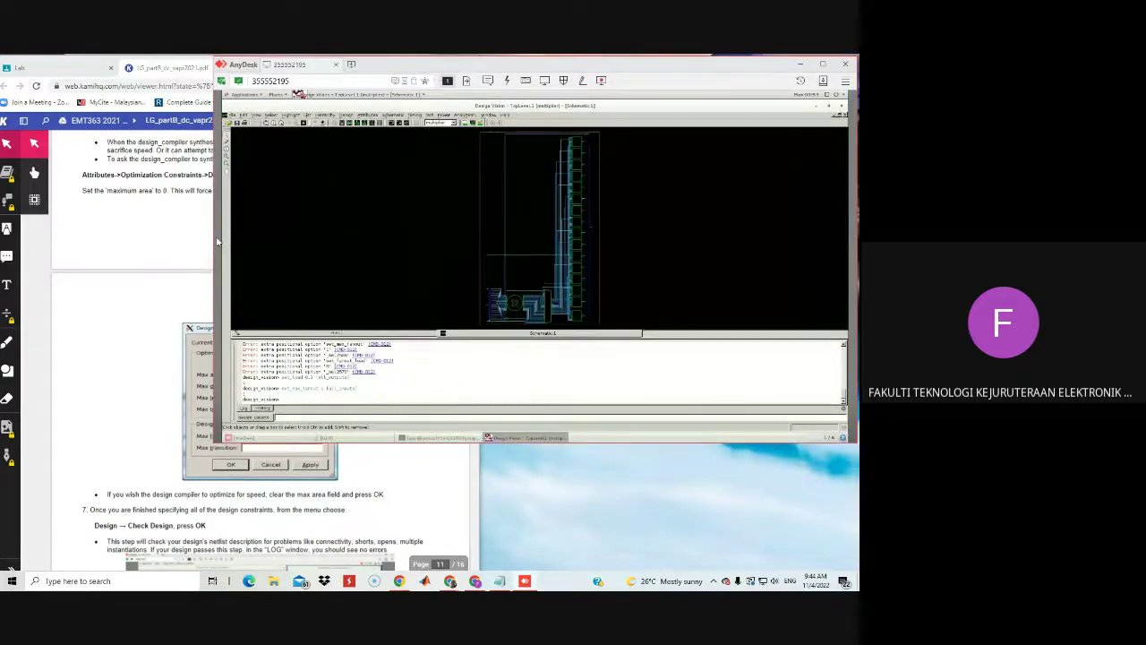
# Step: Copy set_fanout_load 8 [all_outputs] from the guide and run it in Design Vision
pyautogui.click(159, 234)
pyautogui.scroll(2, 216, 368)
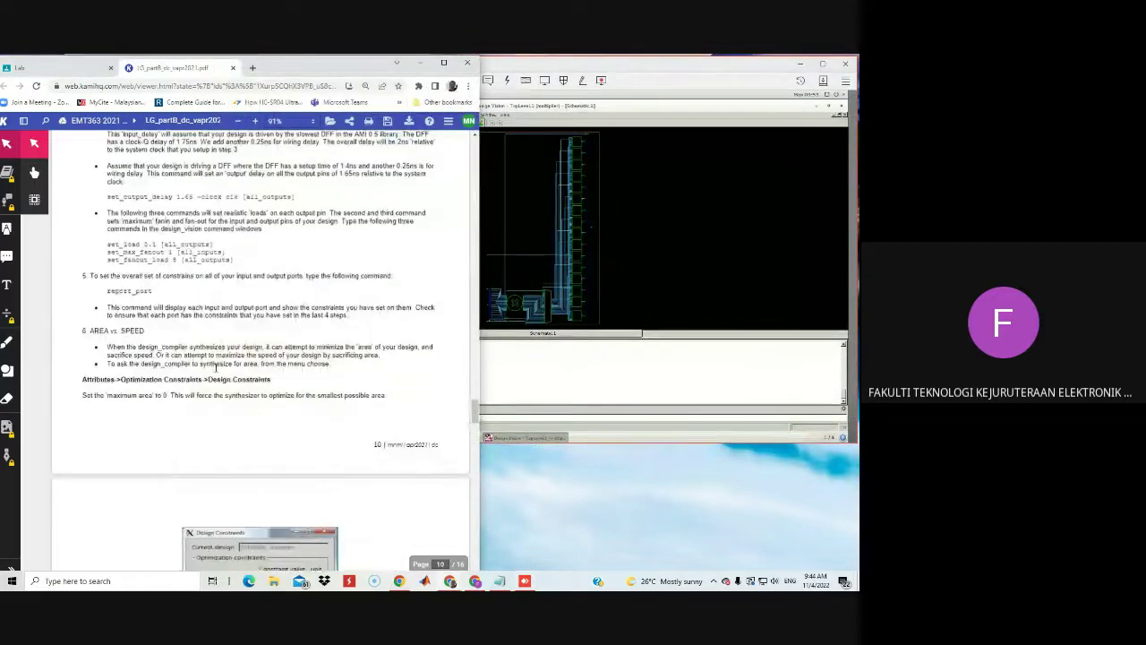
pyautogui.moveTo(240, 261); pyautogui.dragTo(108, 262)
pyautogui.hotkey('ctrl', 'c')
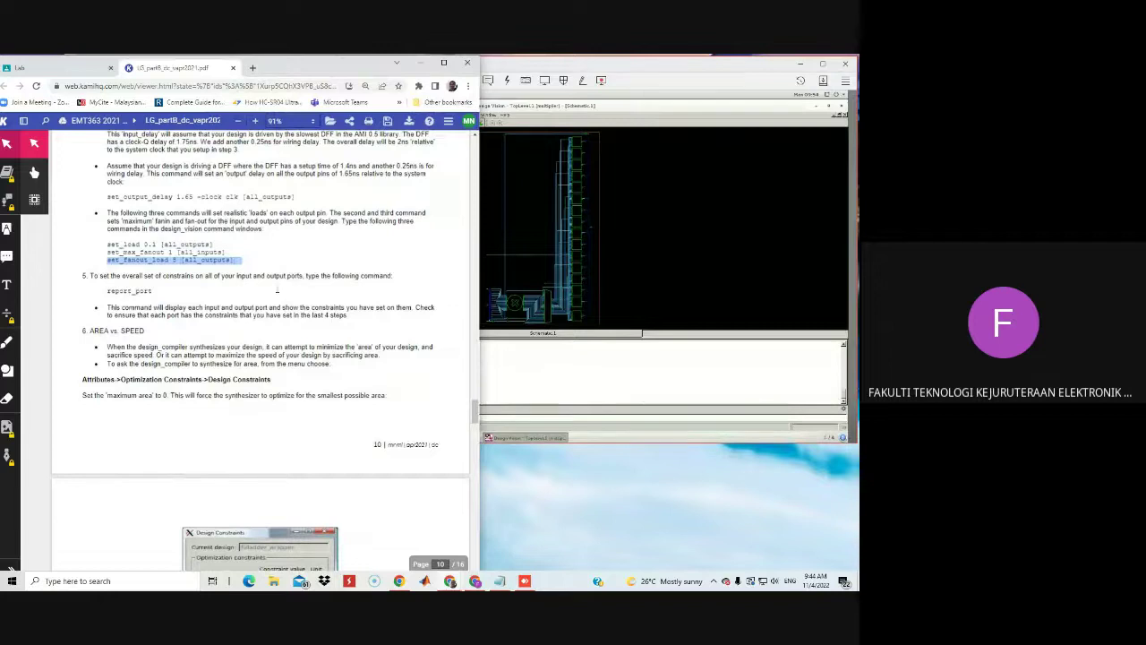
pyautogui.click(611, 372)
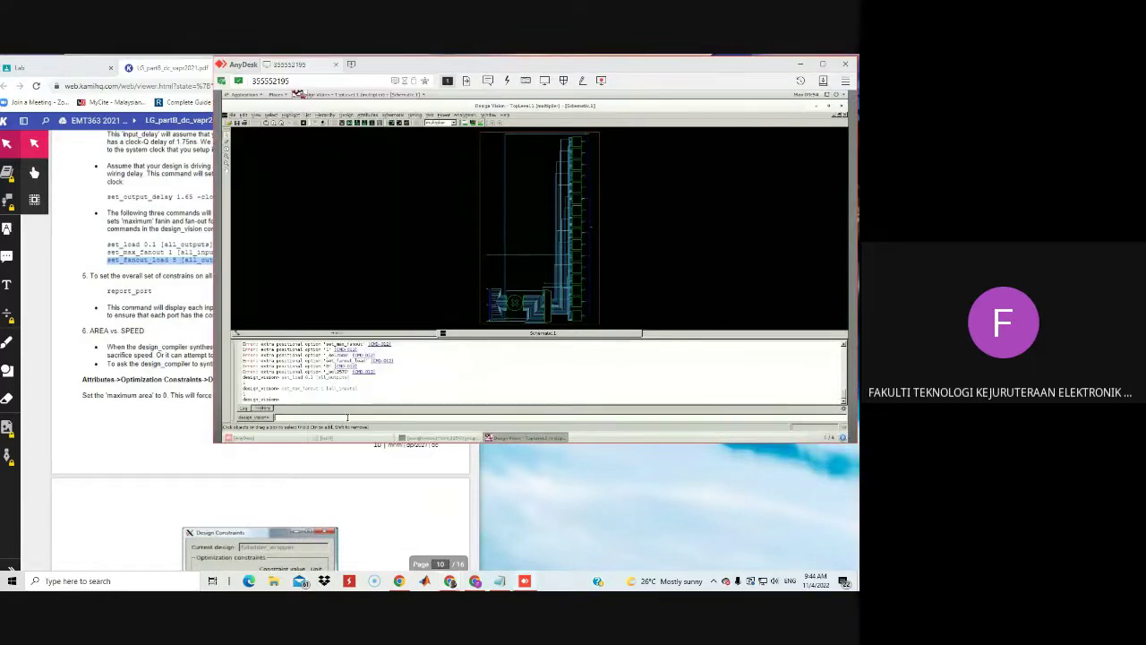
pyautogui.hotkey('ctrl', 'v')
pyautogui.press('Return')
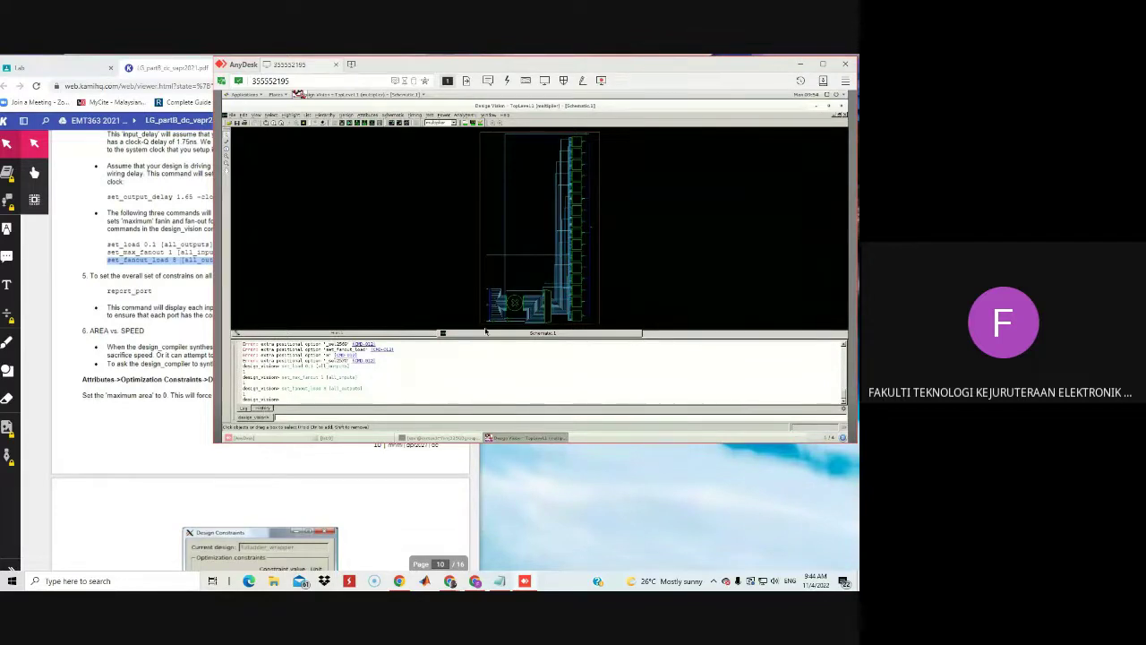
# Step: Bring the remote terminal with the command log forward, check the guide, and start entering report_port in Design Vision
pyautogui.press('super')
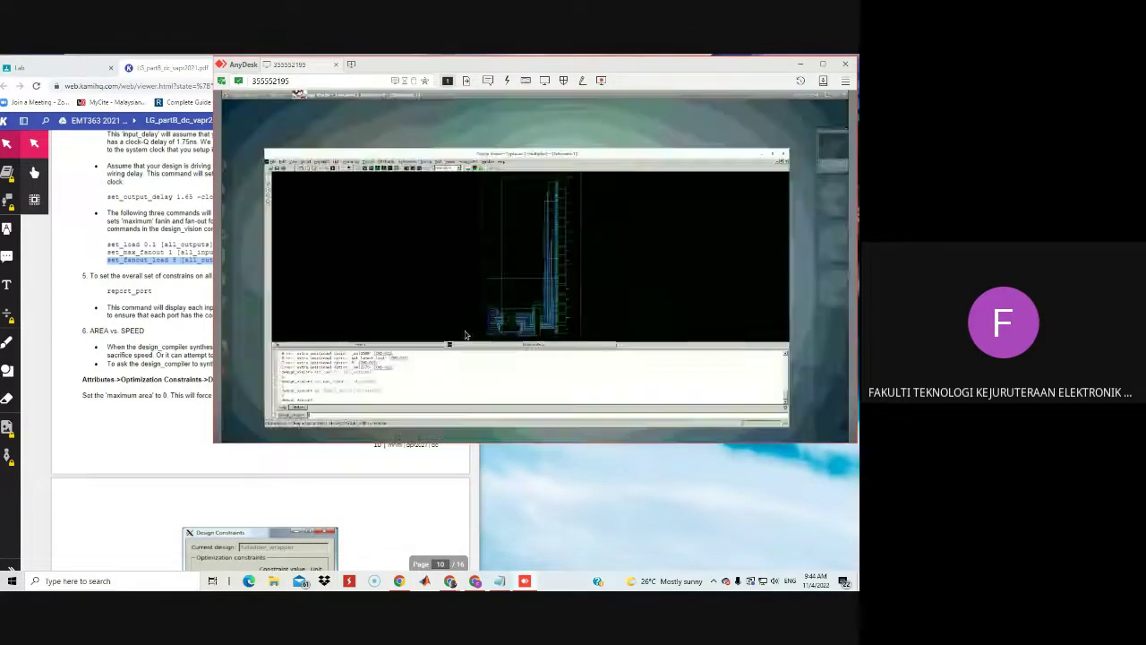
pyautogui.click(493, 231)
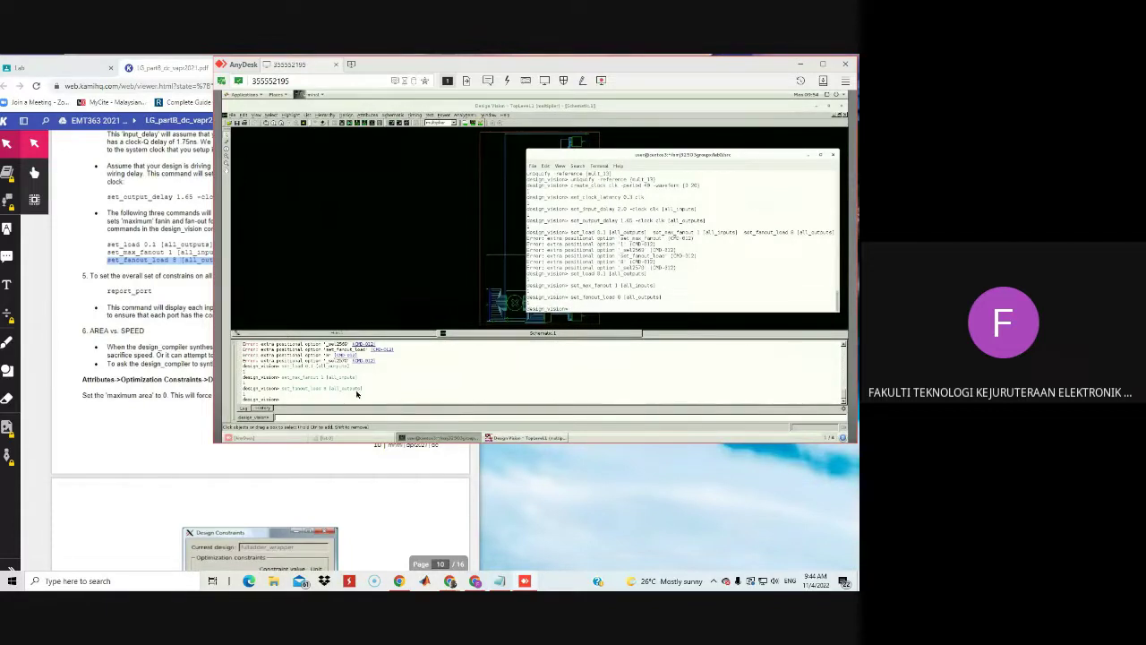
pyautogui.click(137, 290)
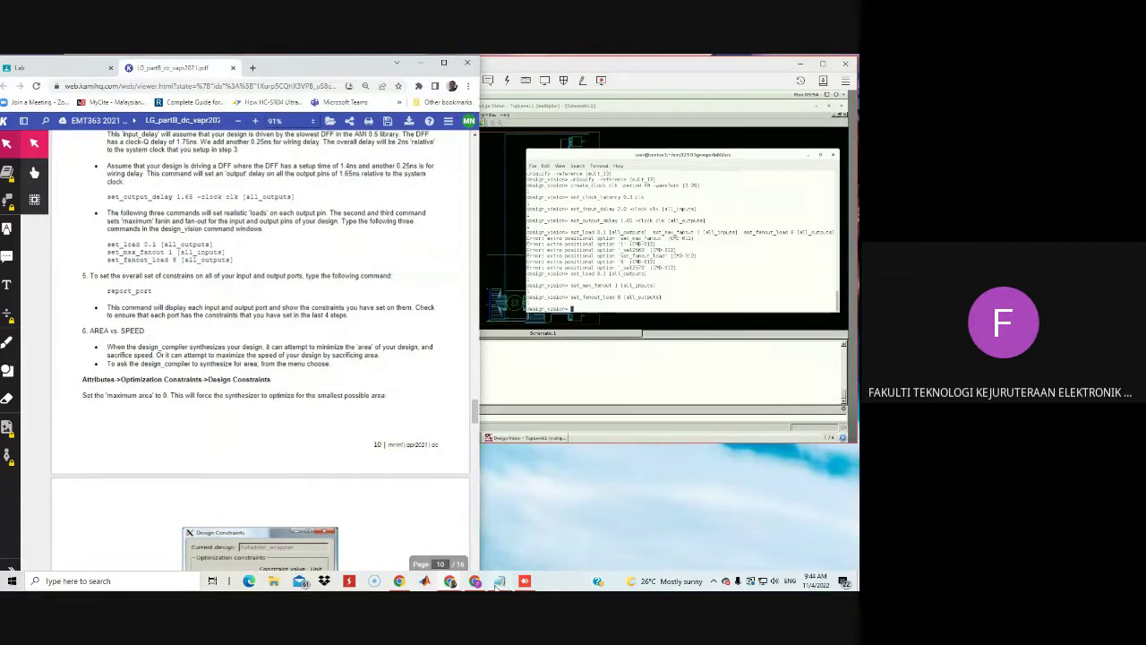
pyautogui.click(525, 582)
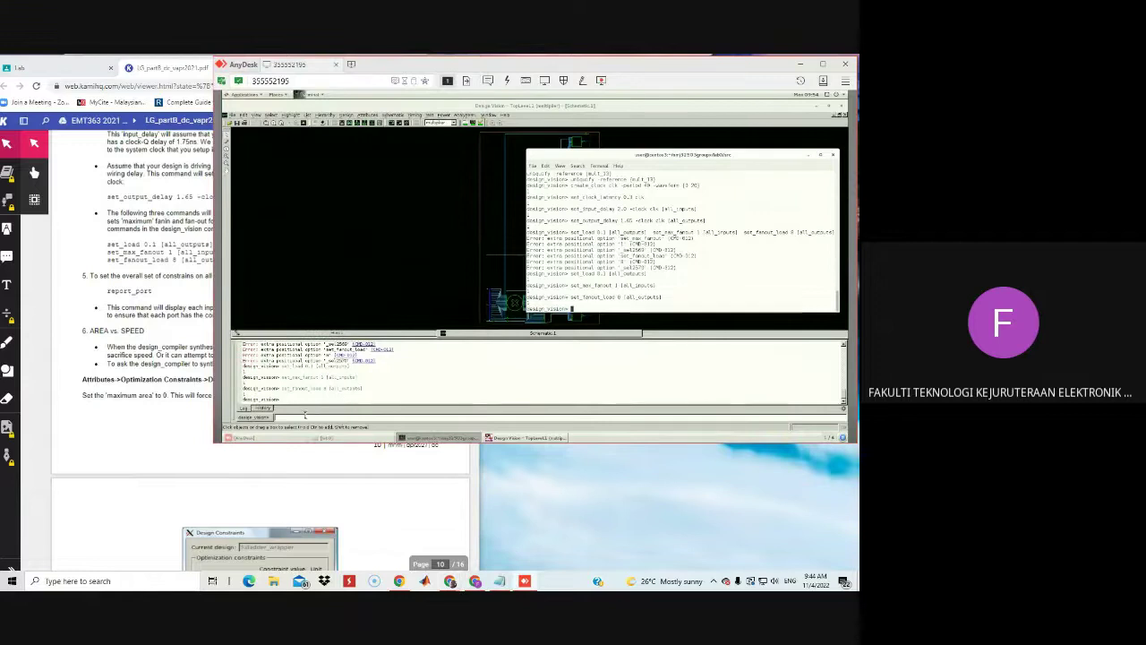
pyautogui.write('re')
pyautogui.press('super')
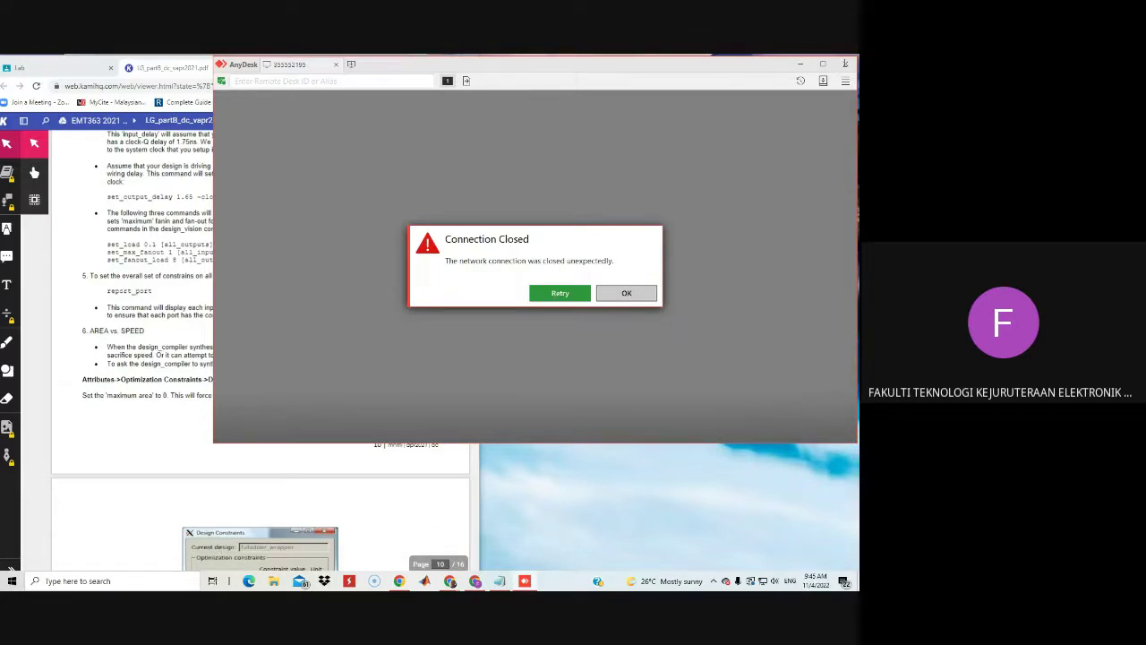
# Step: Open a new AnyDesk window and reconnect to the same remote desktop
pyautogui.click(82, 581)
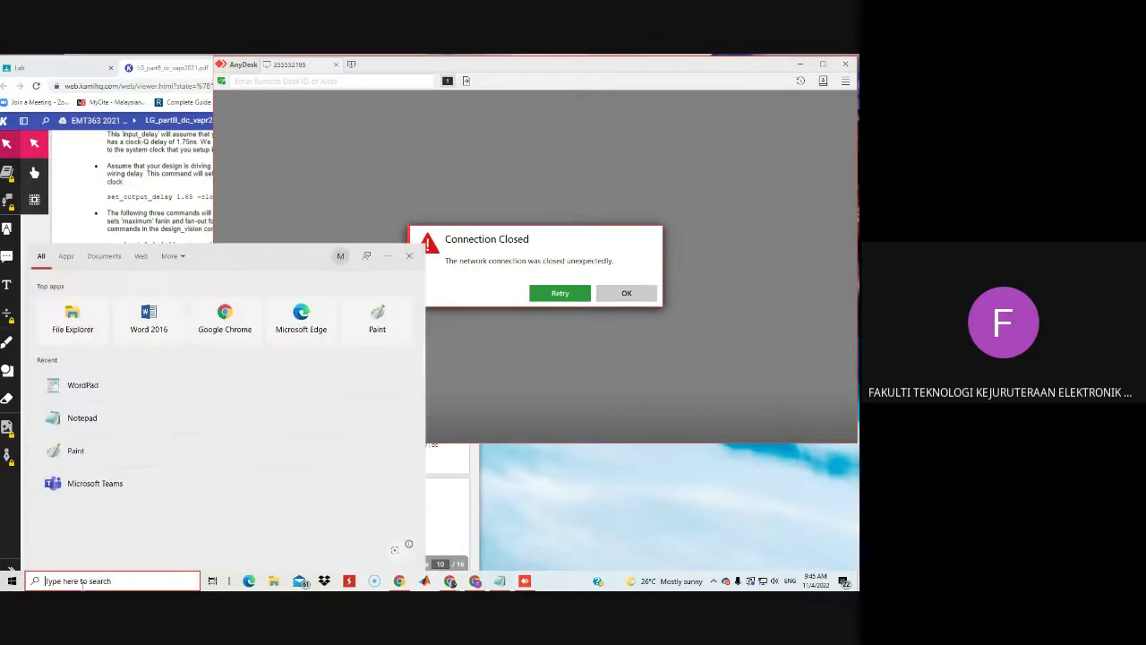
pyautogui.write('any')
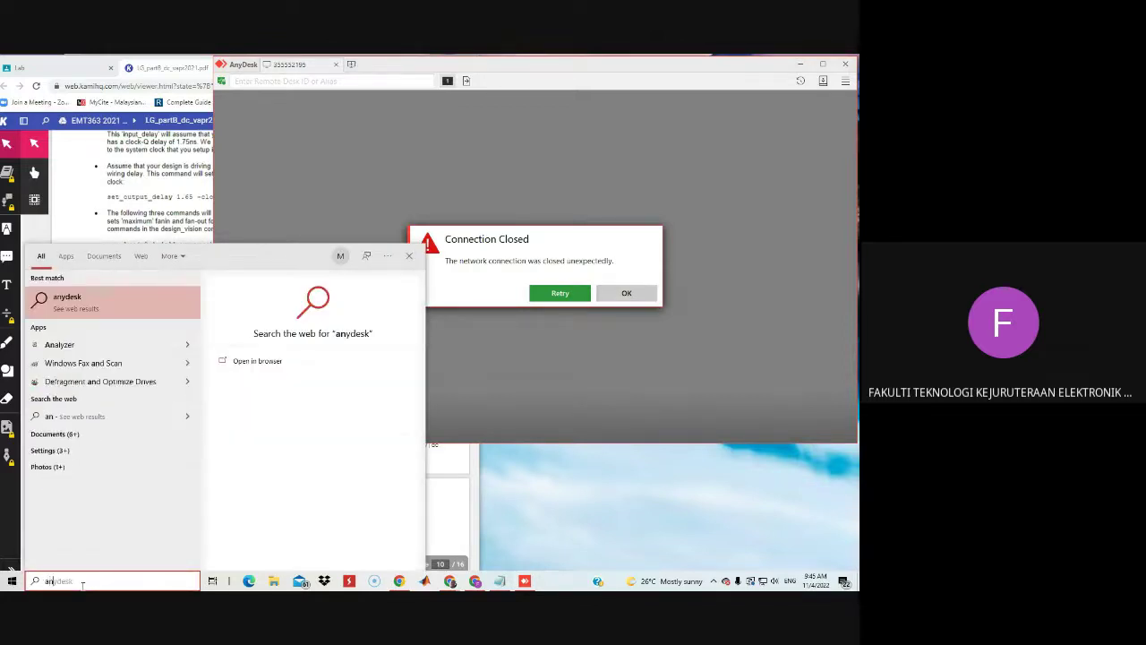
pyautogui.click(75, 339)
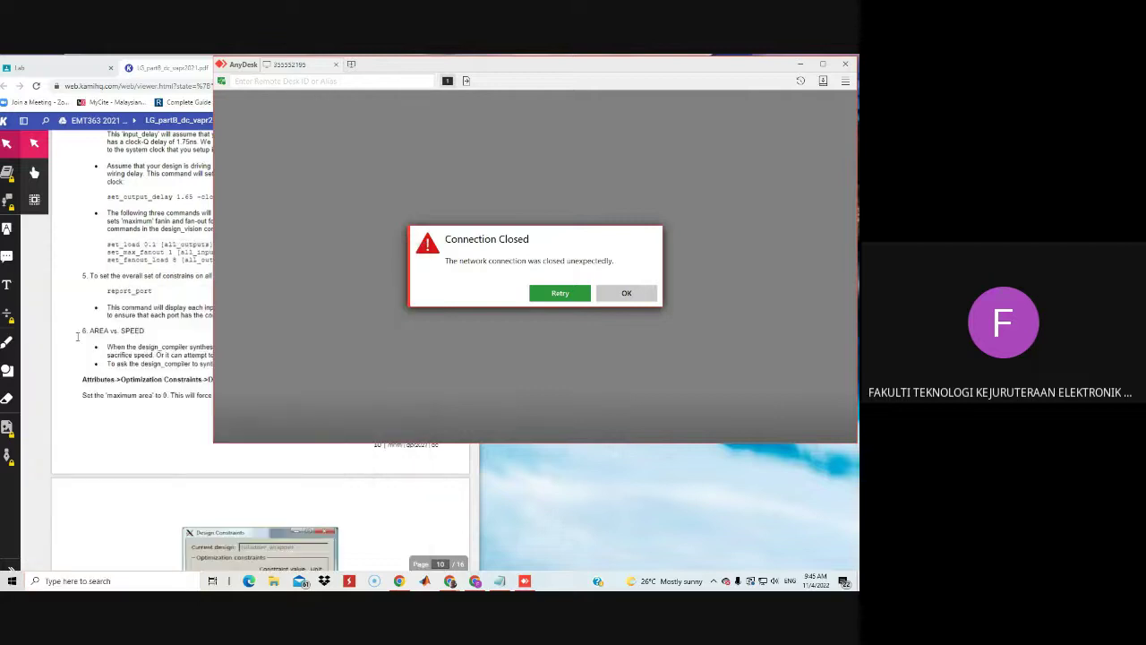
pyautogui.click(235, 344)
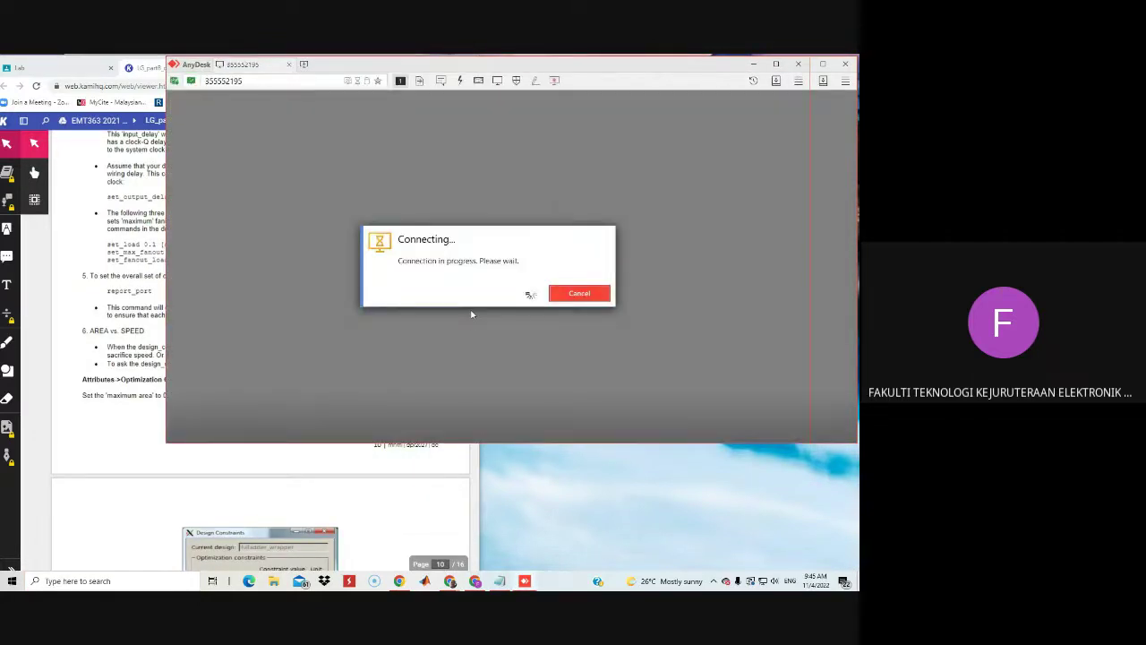
# Step: Run report_port on the Design Vision command line
pyautogui.click(447, 337)
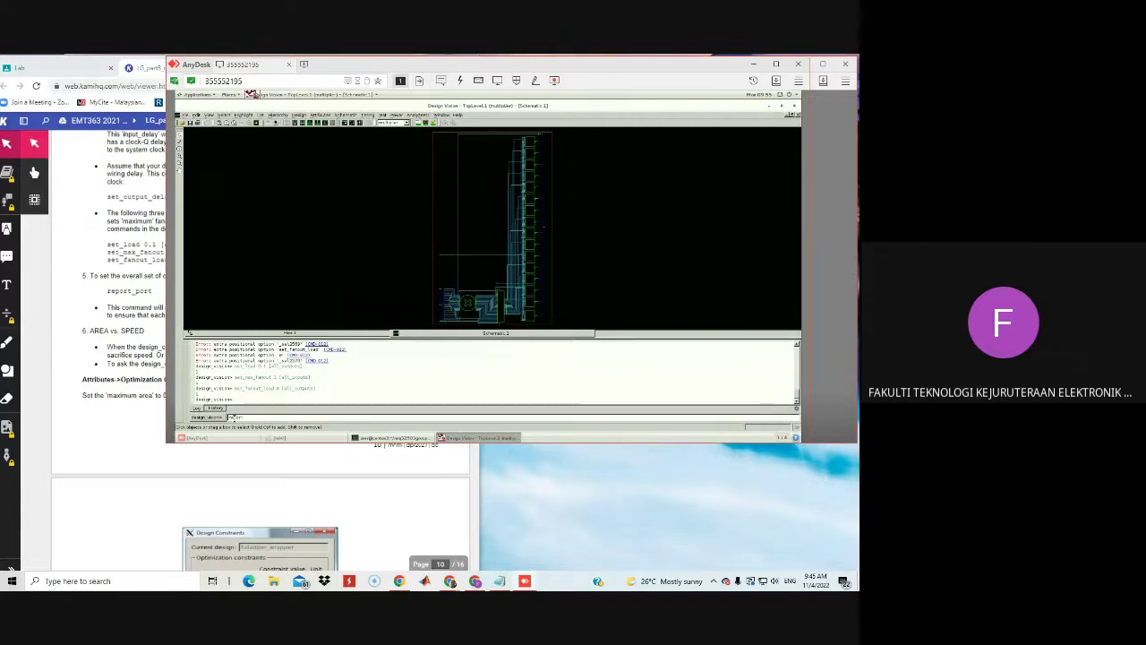
pyautogui.write('report_port')
pyautogui.press('Return')
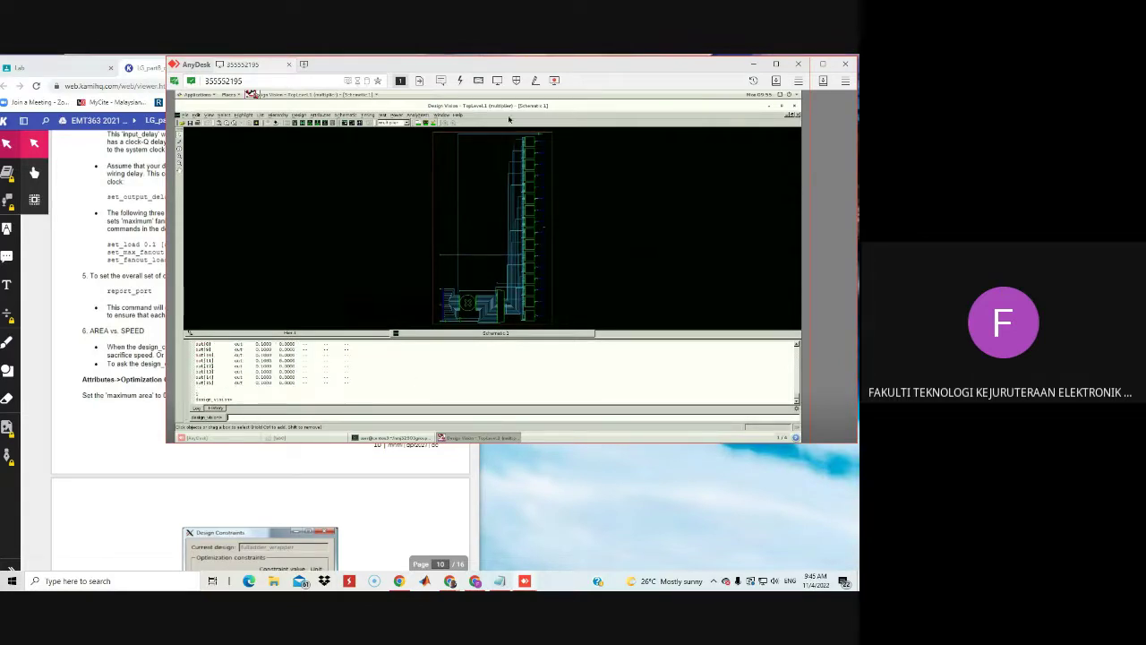
# Step: Maximize the remote session, enlarge the Design Vision log area, and compare the port report with the guide's constraint instructions
pyautogui.doubleClick(579, 67)
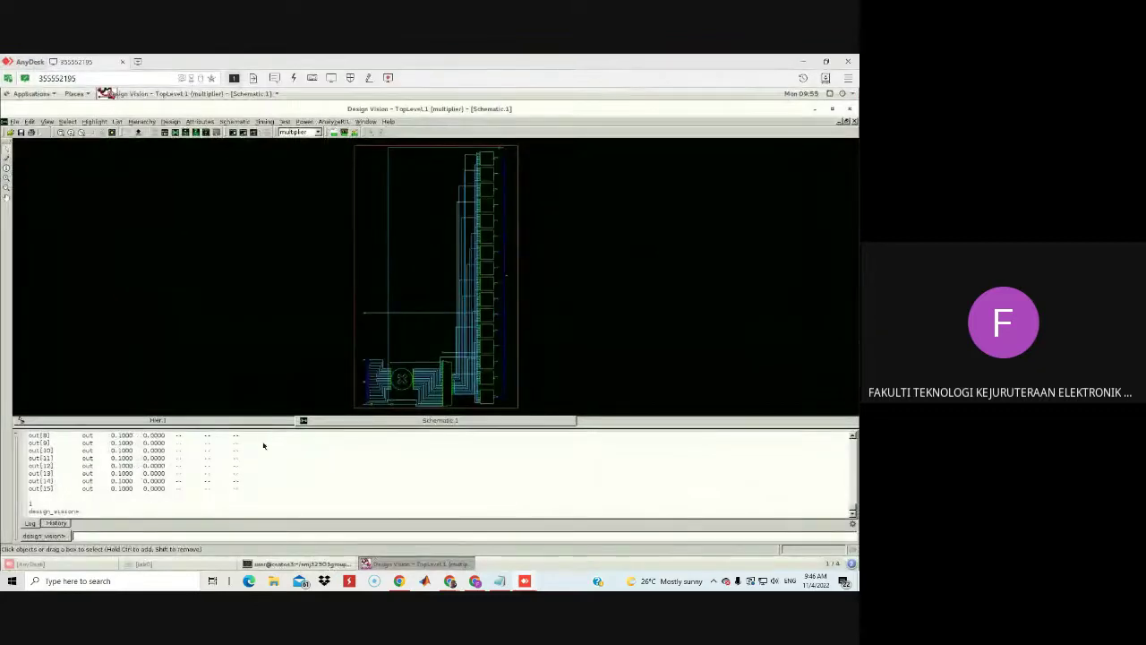
pyautogui.moveTo(269, 421); pyautogui.dragTo(266, 188)
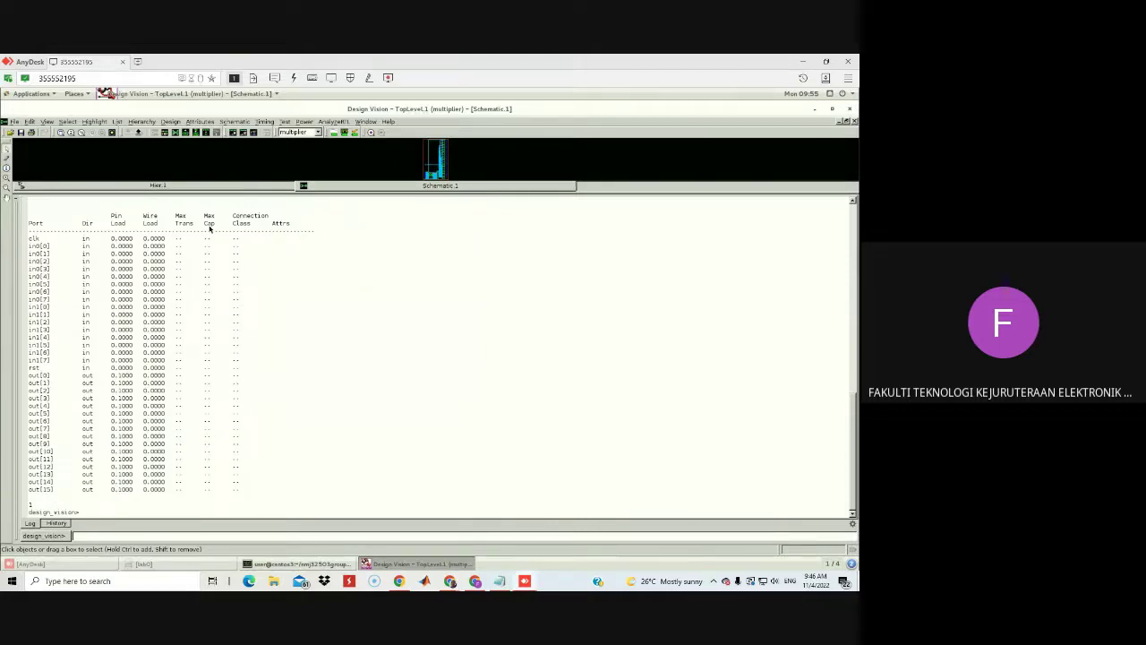
pyautogui.click(826, 61)
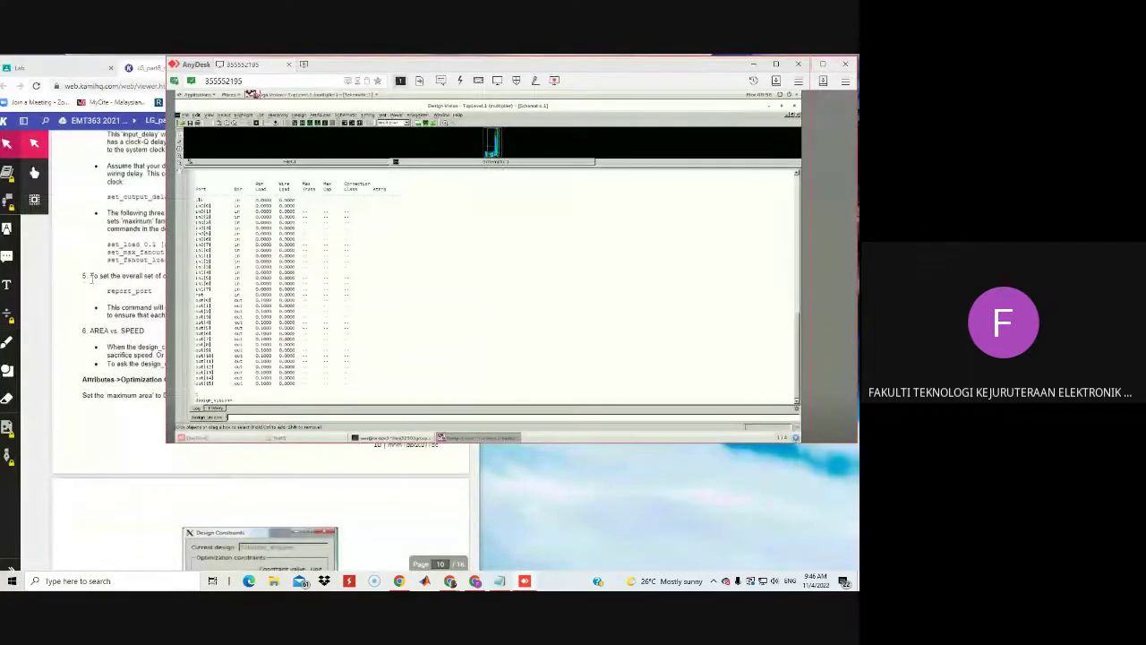
pyautogui.click(93, 279)
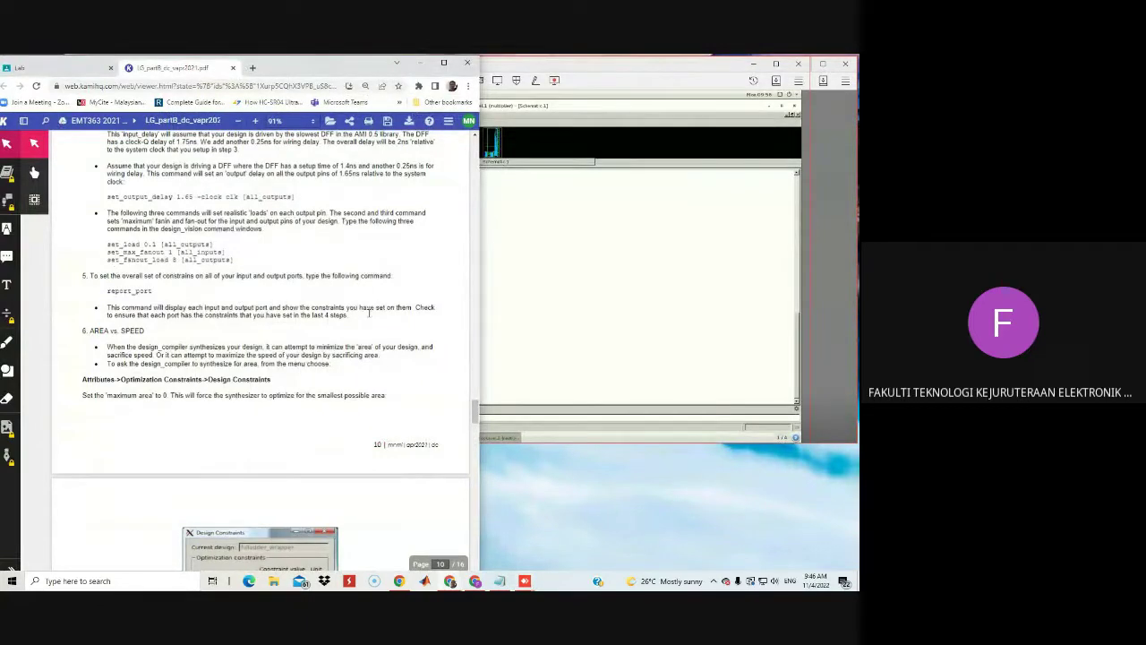
pyautogui.click(484, 315)
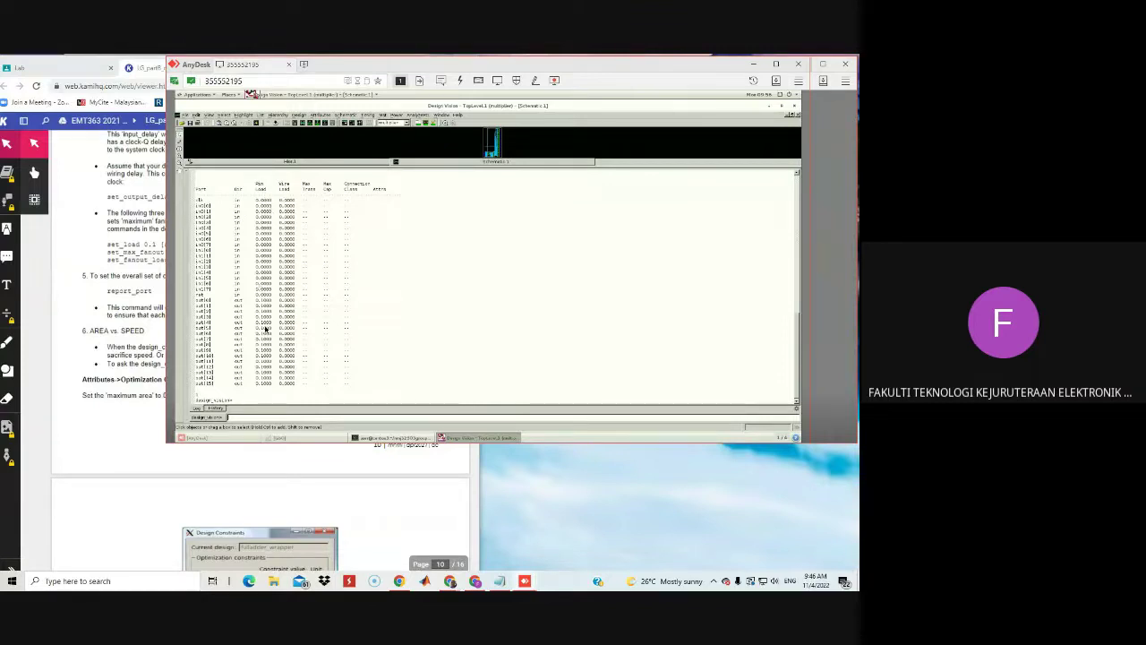
pyautogui.doubleClick(431, 69)
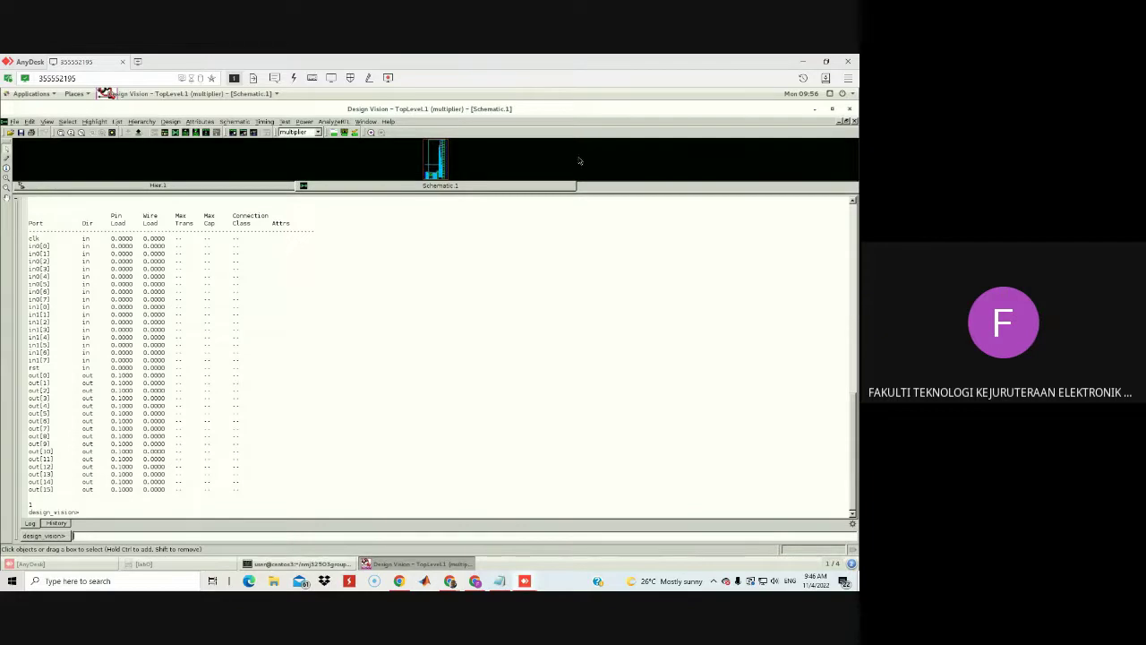
# Step: Restore the remote session window, compare the port report with the guide's load and fanout commands, and read the area-versus-speed instructions
pyautogui.click(824, 61)
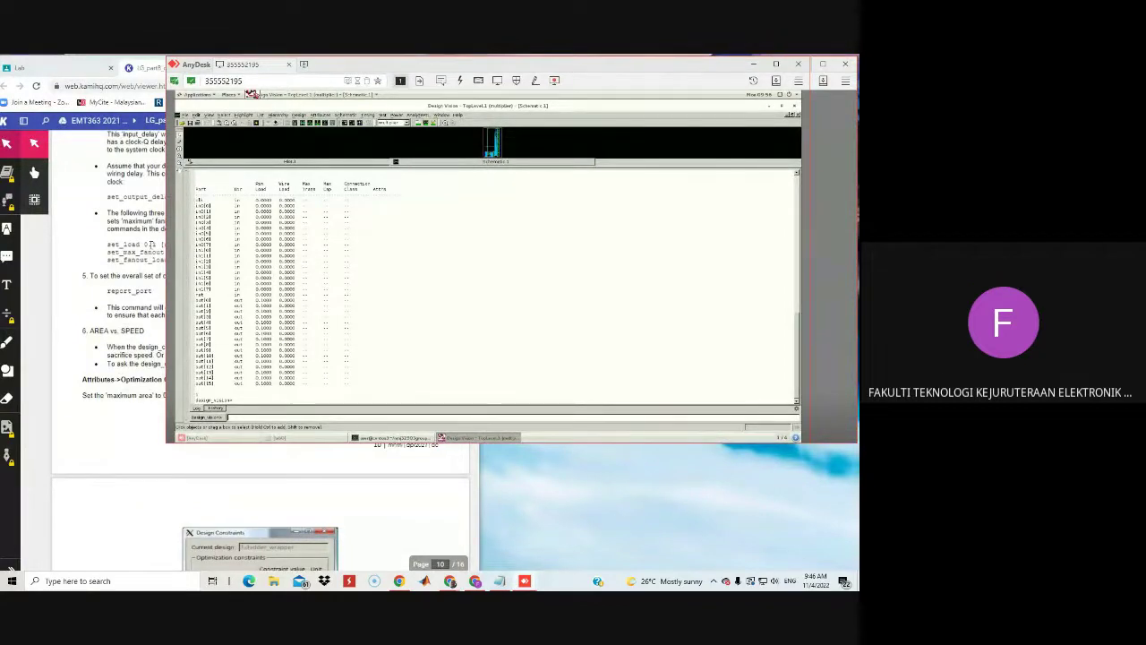
pyautogui.click(151, 244)
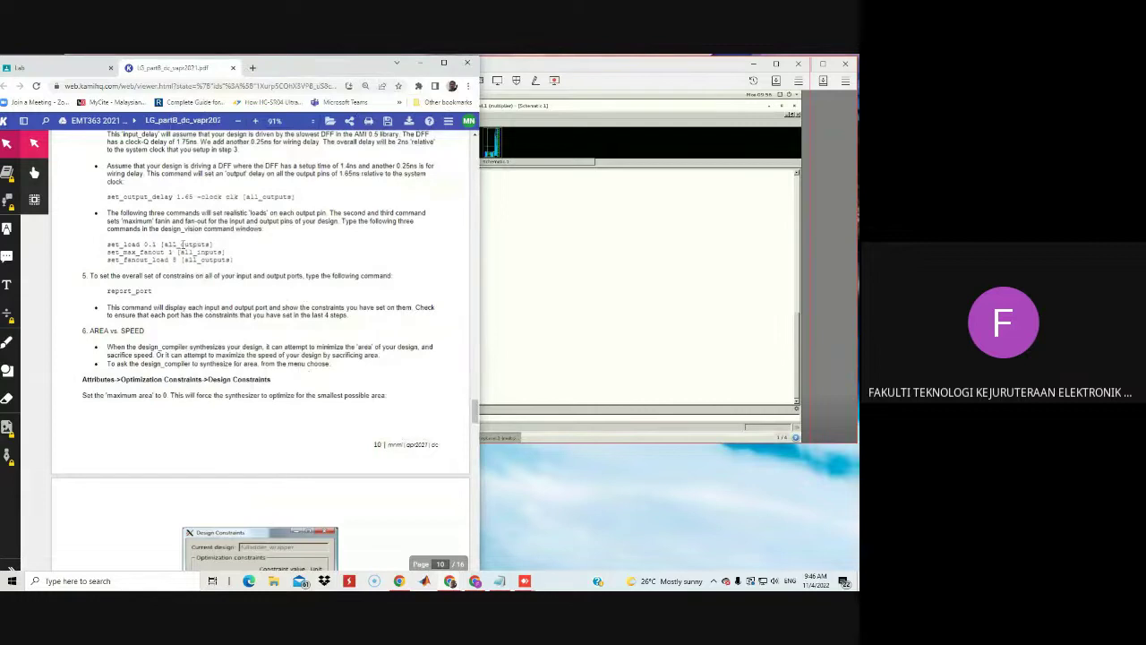
pyautogui.click(544, 261)
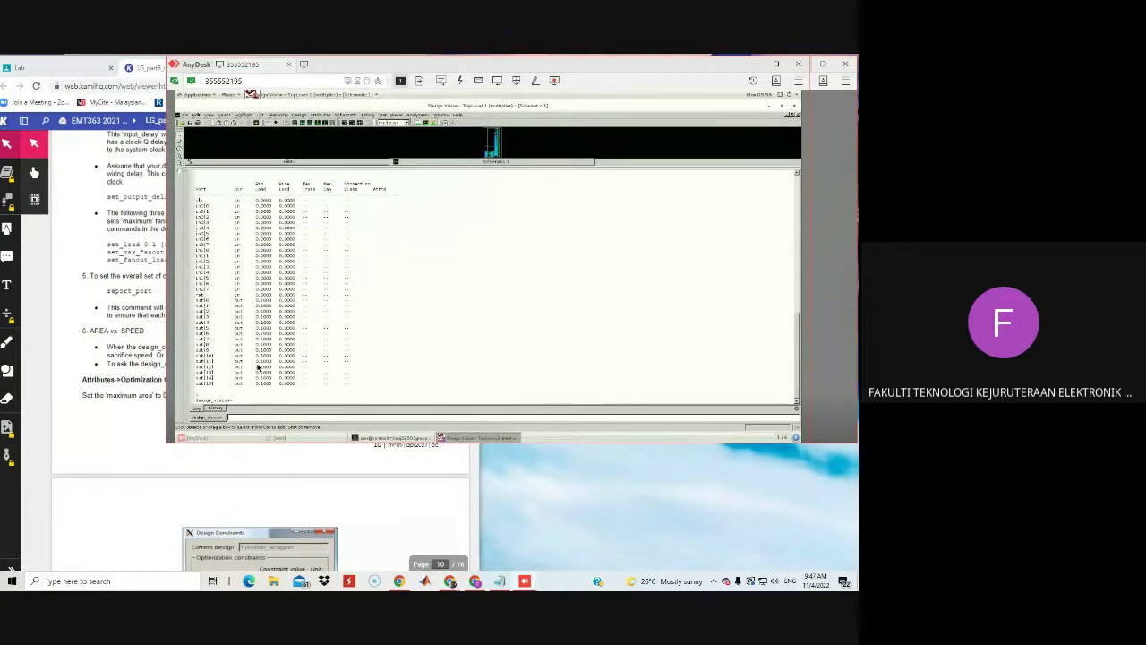
pyautogui.click(159, 385)
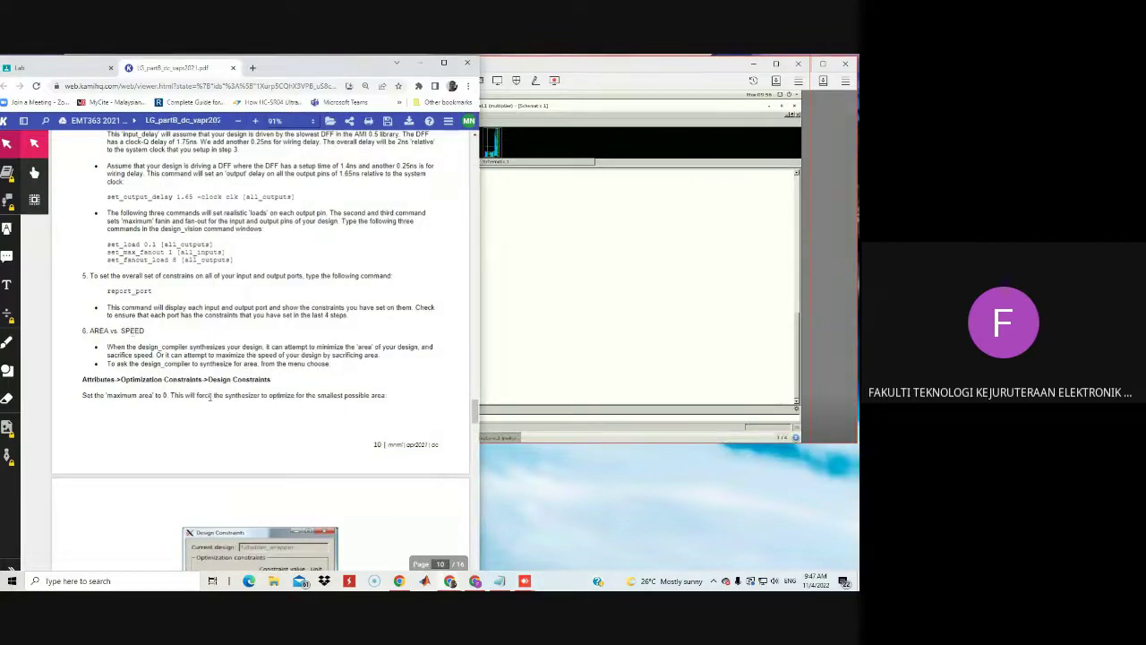
pyautogui.scroll(-3, 209, 396)
pyautogui.scroll(-2, 209, 397)
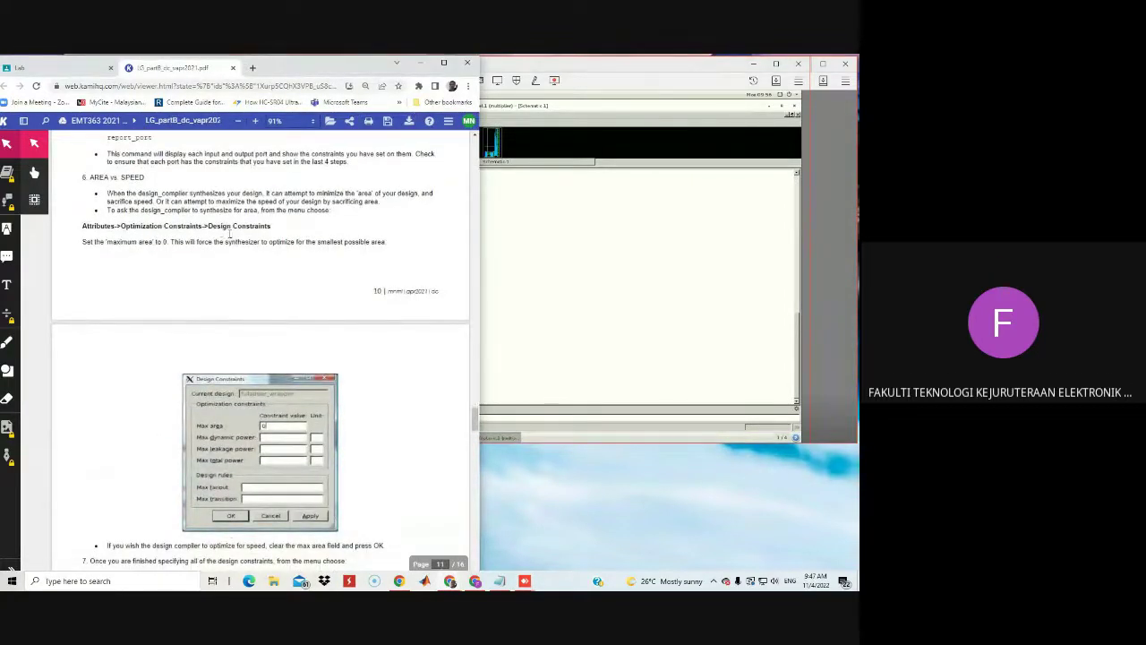
# Step: Set the multiplier's maximum area constraint to 0 in Design Constraints and check the recorded command in the history
pyautogui.click(504, 289)
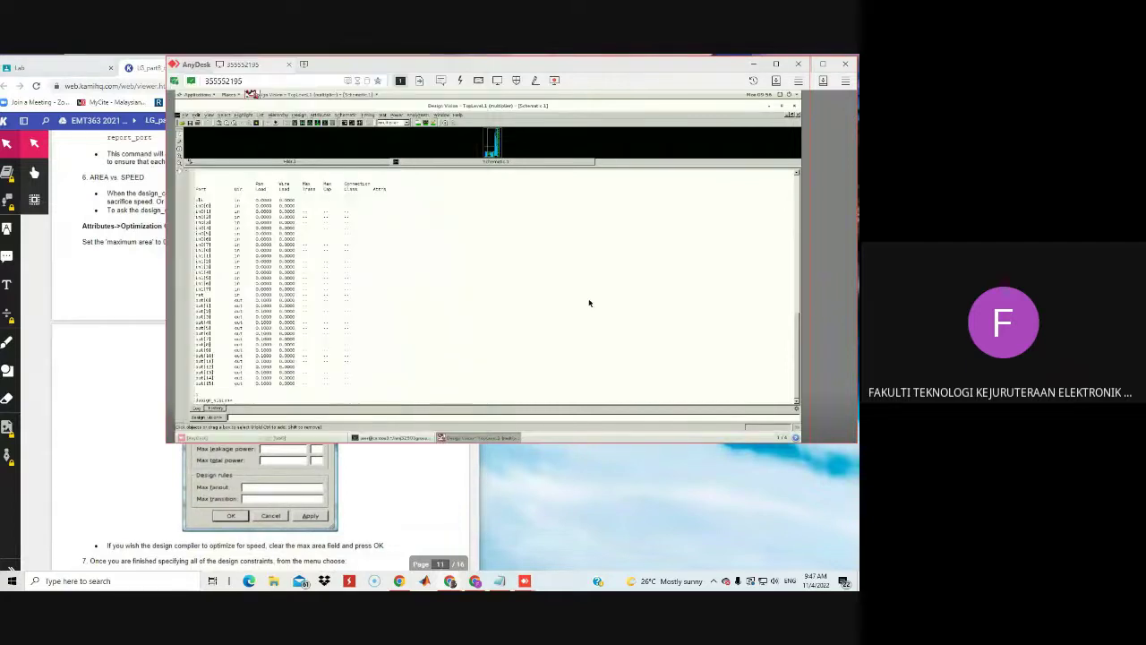
pyautogui.click(320, 115)
pyautogui.moveTo(351, 146)
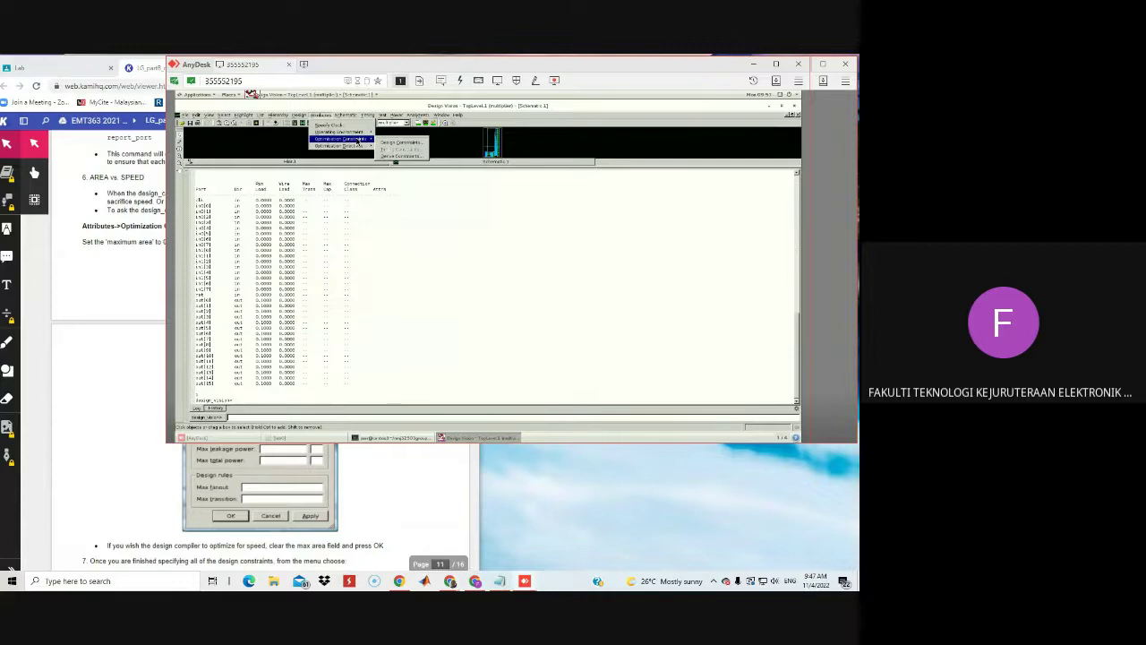
pyautogui.click(396, 141)
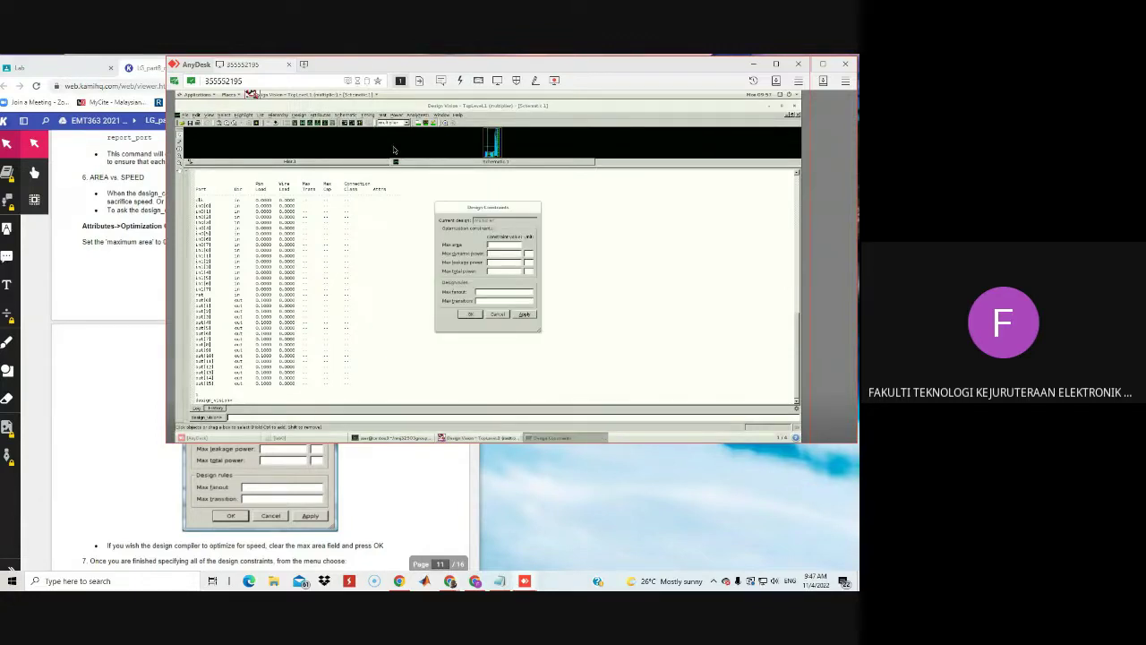
pyautogui.moveTo(394, 65); pyautogui.dragTo(521, 89)
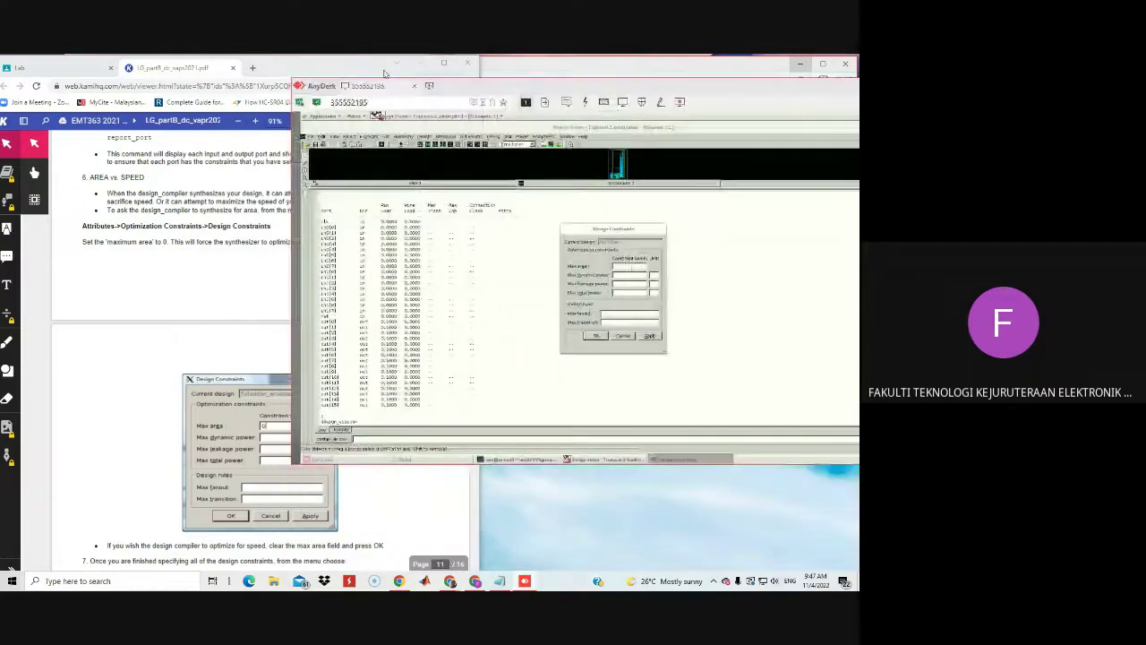
pyautogui.click(385, 73)
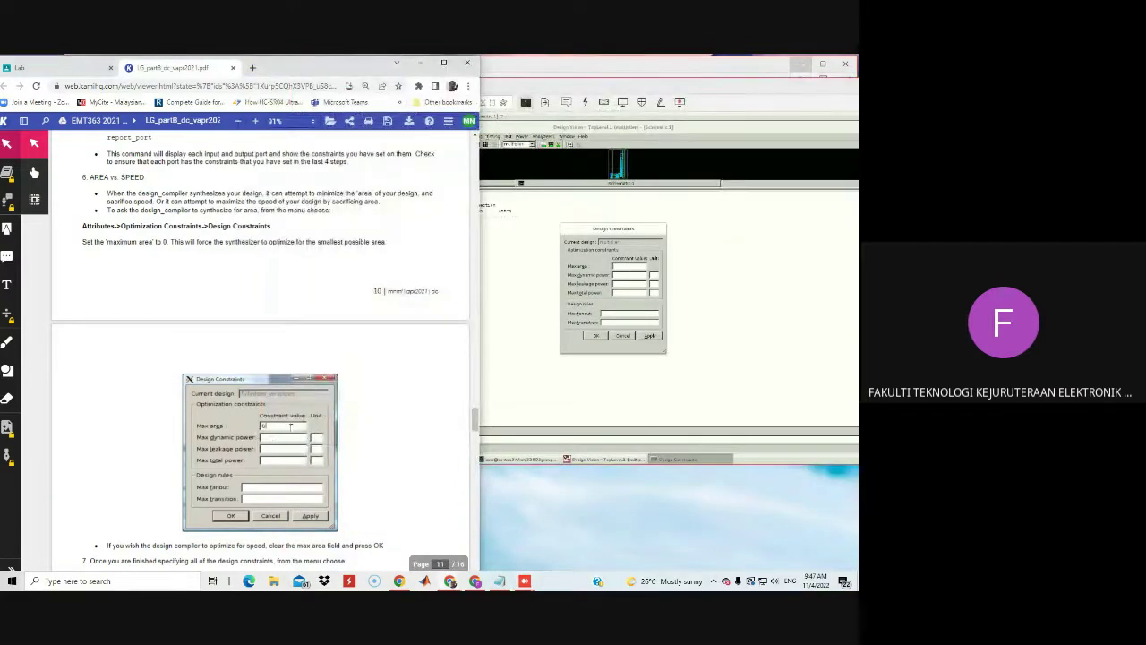
pyautogui.click(631, 266)
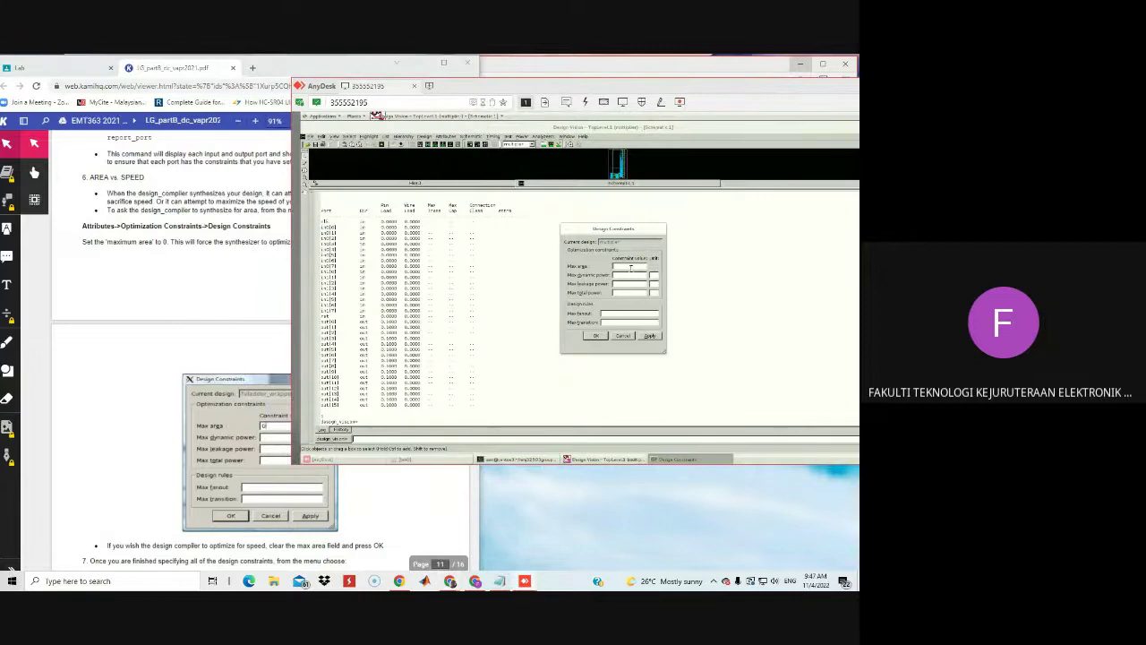
pyautogui.write('0')
pyautogui.click(653, 338)
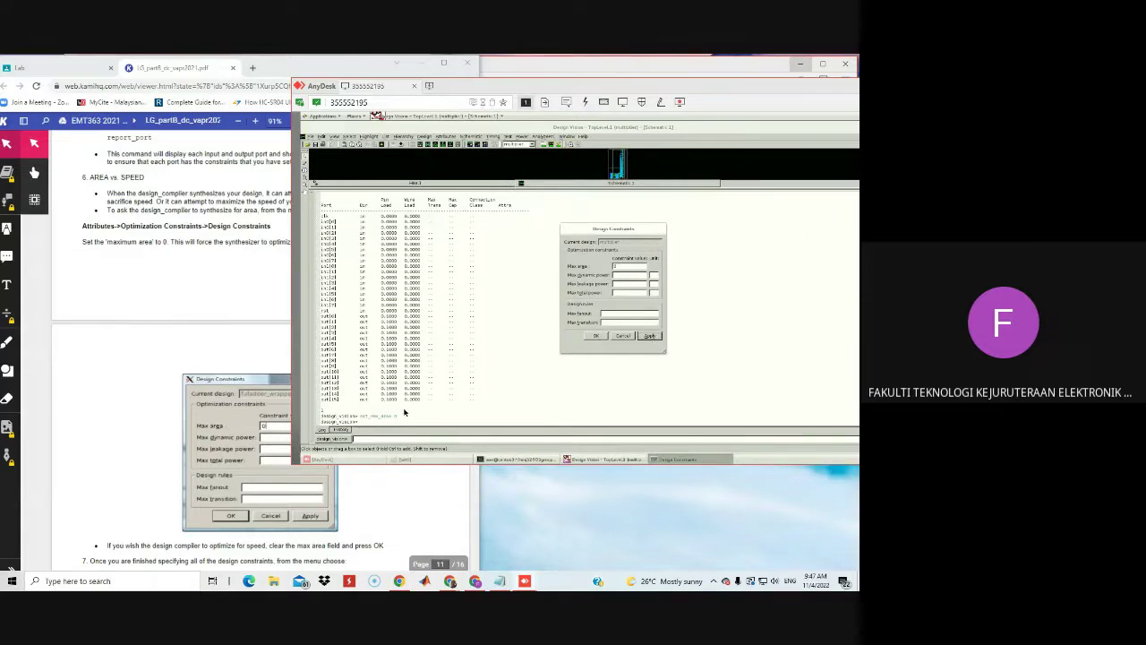
pyautogui.click(595, 336)
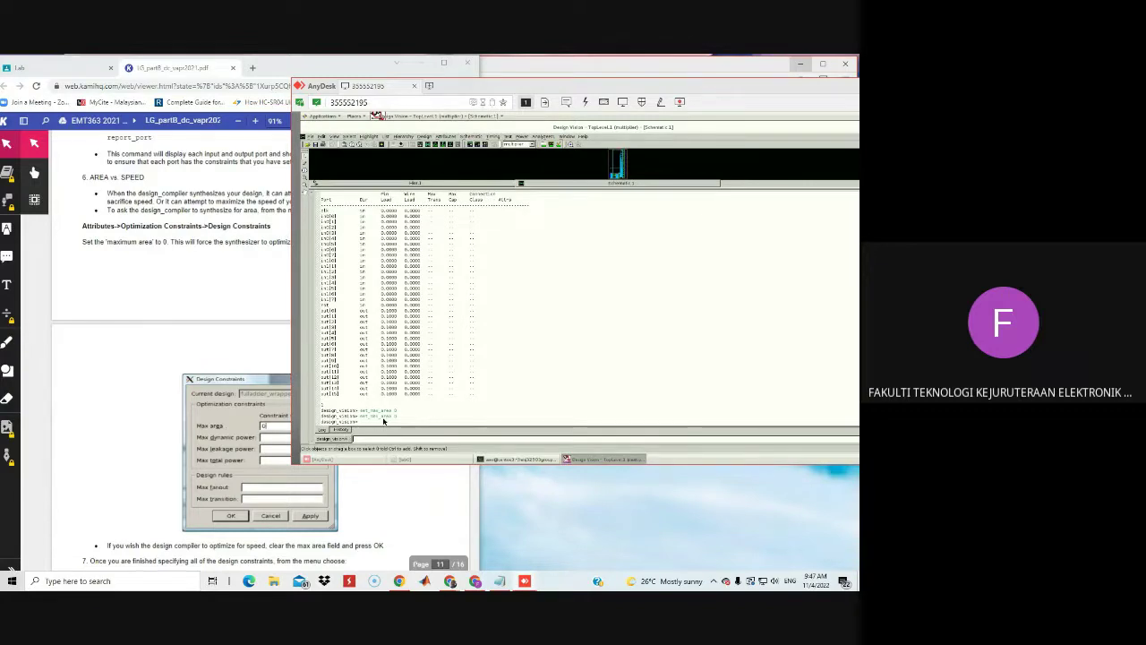
pyautogui.click(341, 430)
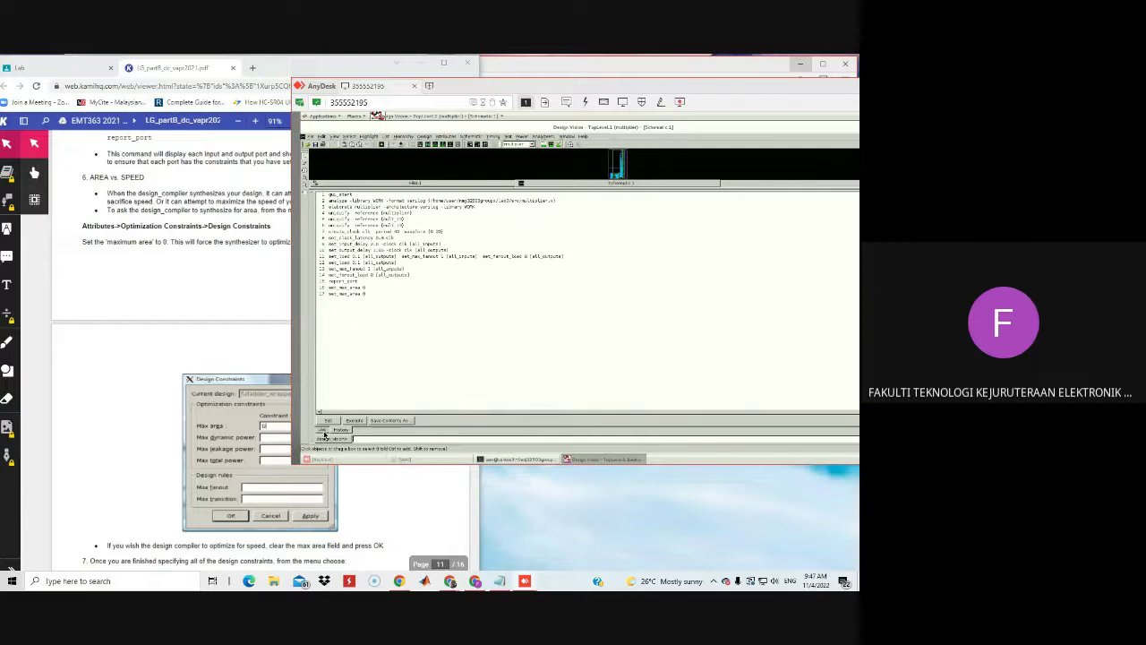
pyautogui.click(323, 432)
# Step: Consult step 7 of the guide and run Check Design on the multiplier with the default options
pyautogui.scroll(-5, 198, 453)
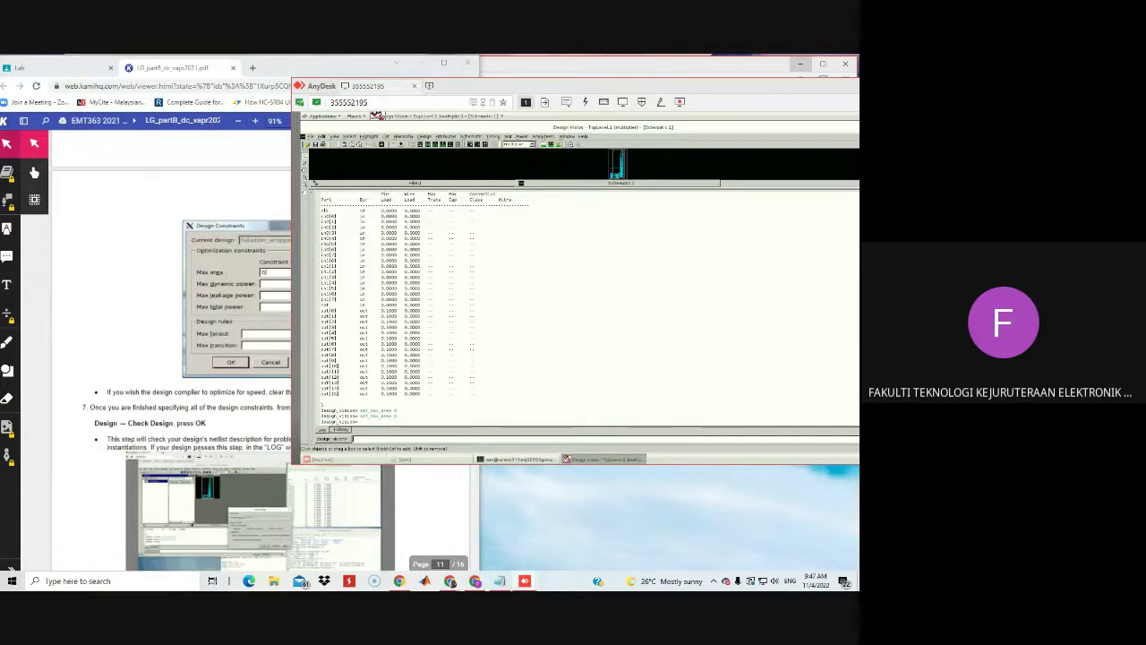
pyautogui.click(194, 292)
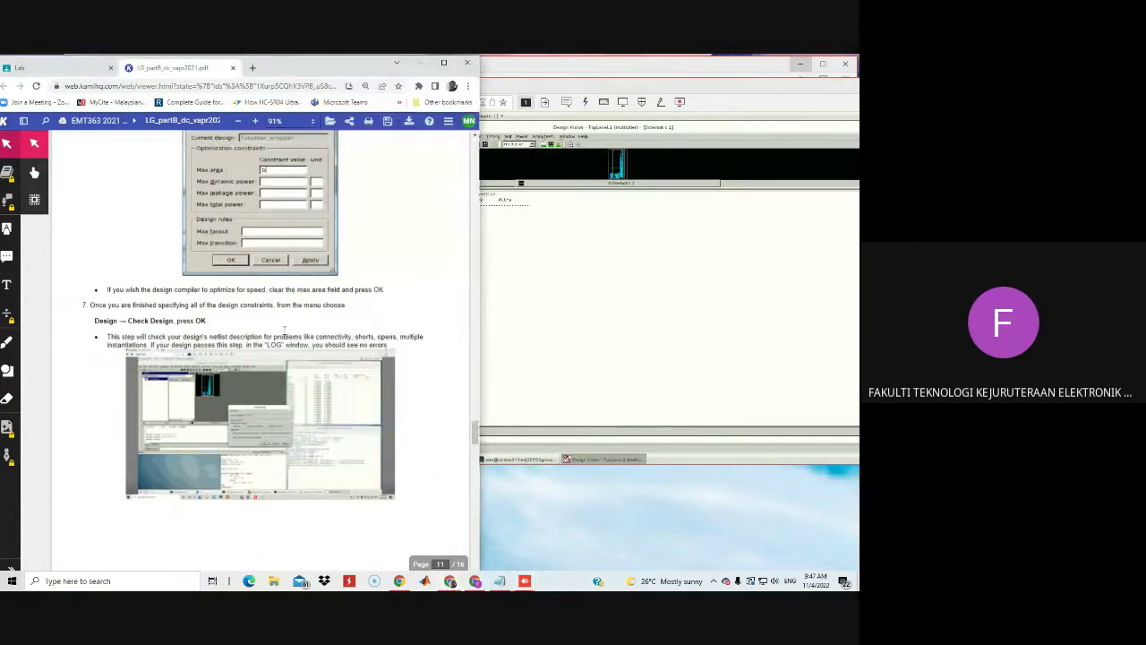
pyautogui.keyDown('ctrl'); pyautogui.scroll(1, 191, 337); pyautogui.keyUp('ctrl')
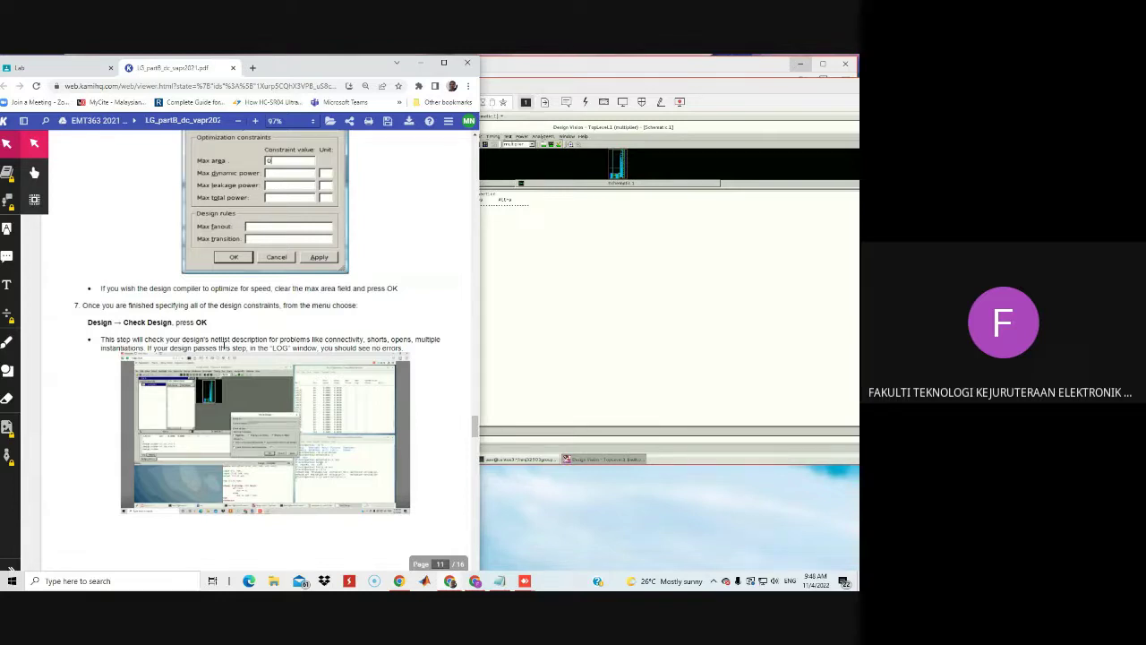
pyautogui.scroll(-1, 223, 343)
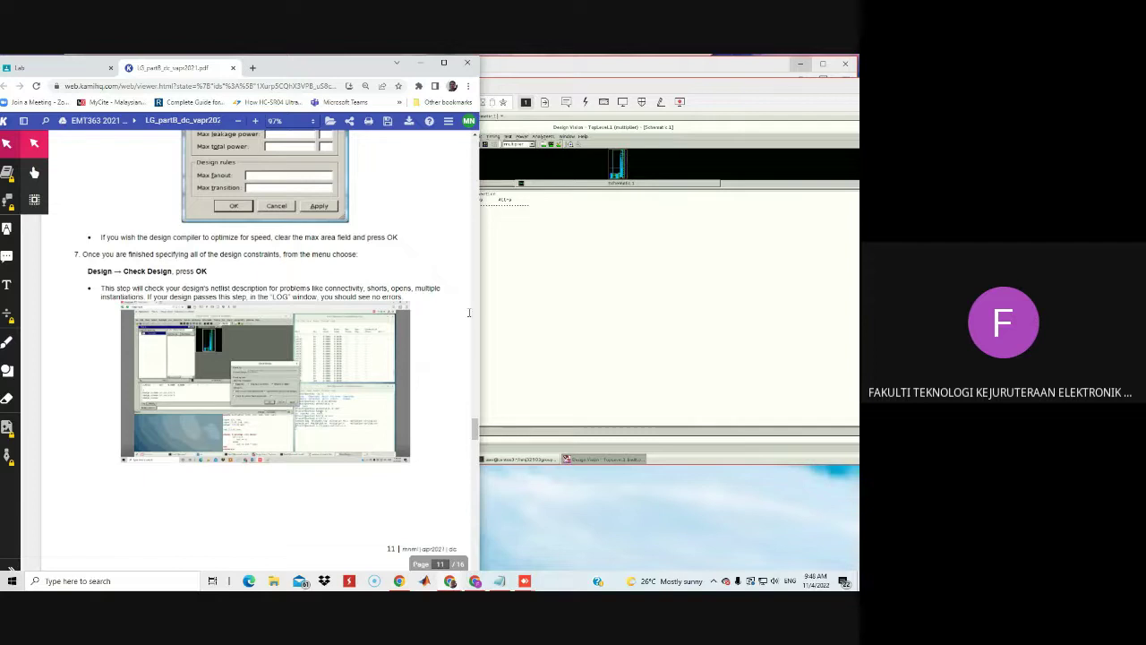
pyautogui.click(553, 290)
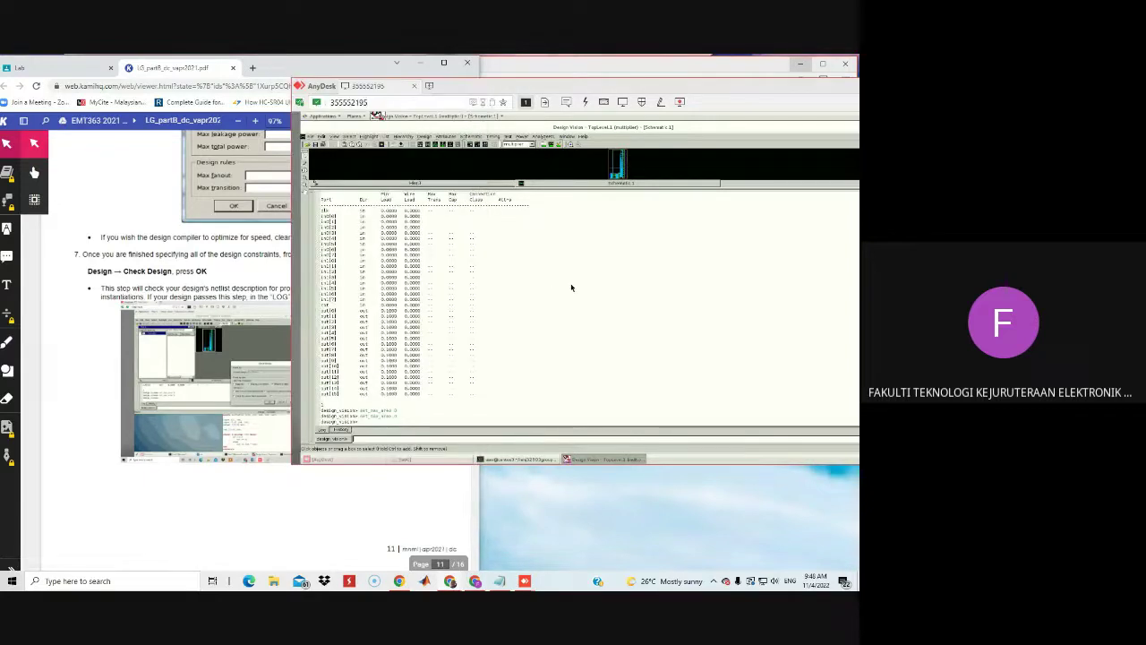
pyautogui.click(424, 136)
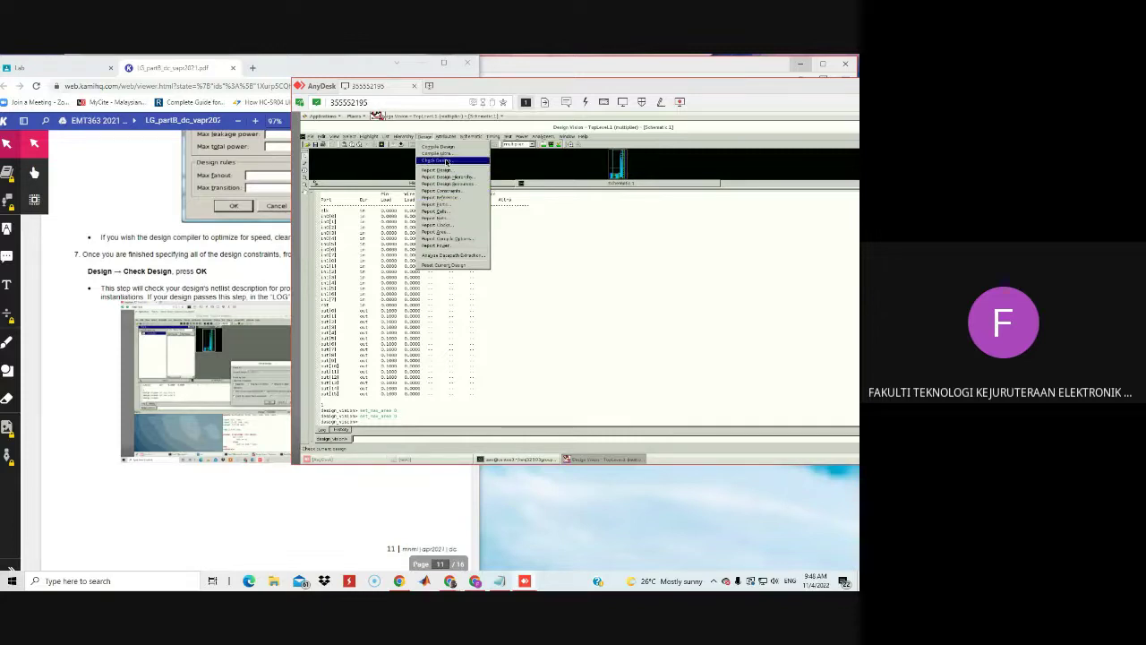
pyautogui.click(453, 167)
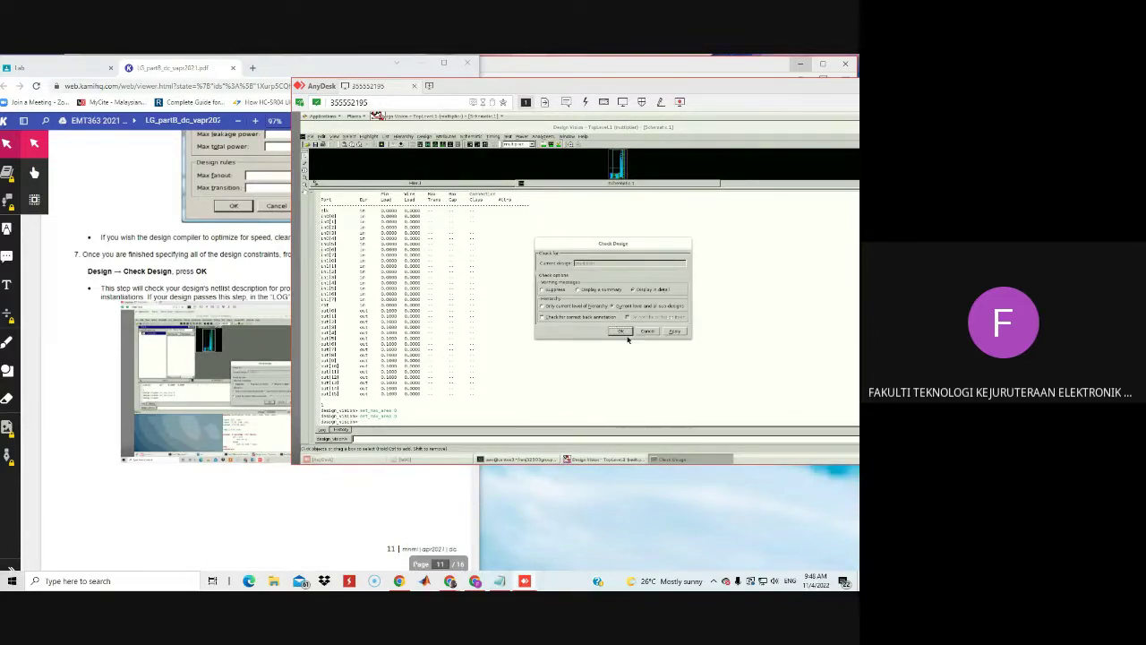
pyautogui.click(623, 331)
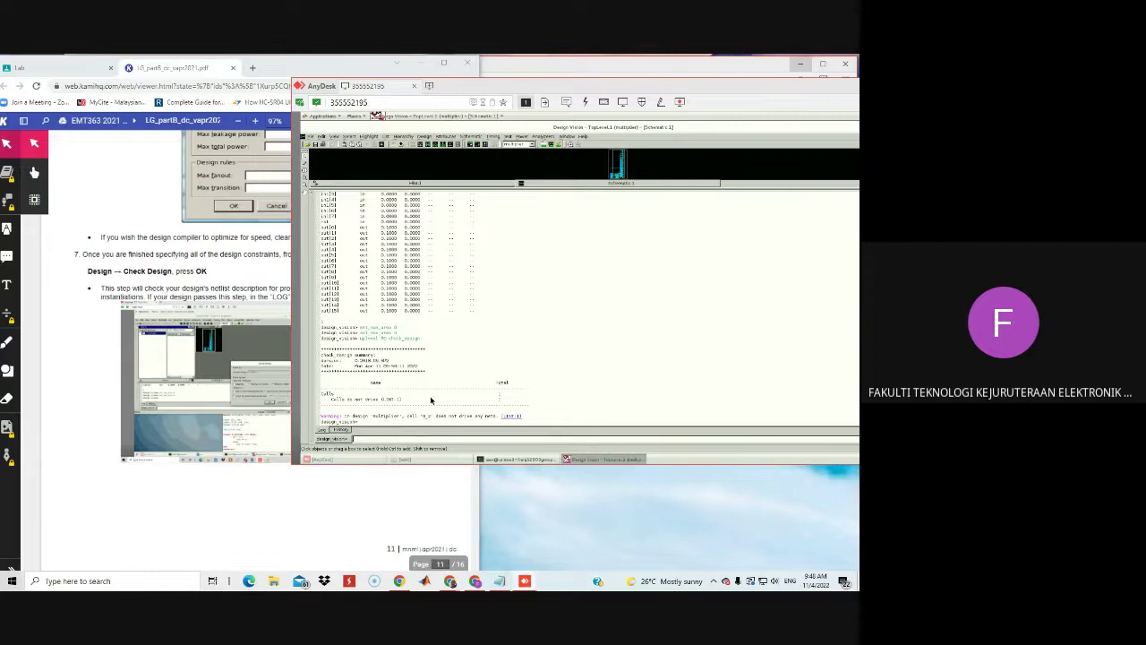
# Step: Consult step 8 of the guide and compile the multiplier with mapping, area and power effort at medium
pyautogui.click(179, 489)
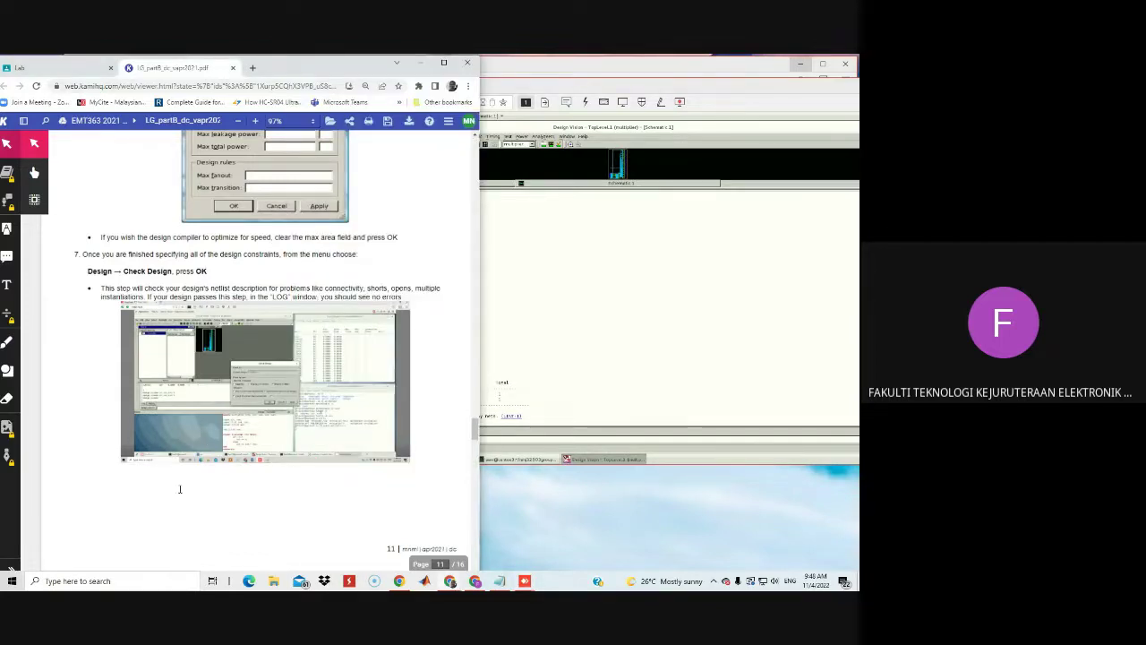
pyautogui.scroll(-3, 180, 489)
pyautogui.scroll(-7, 185, 482)
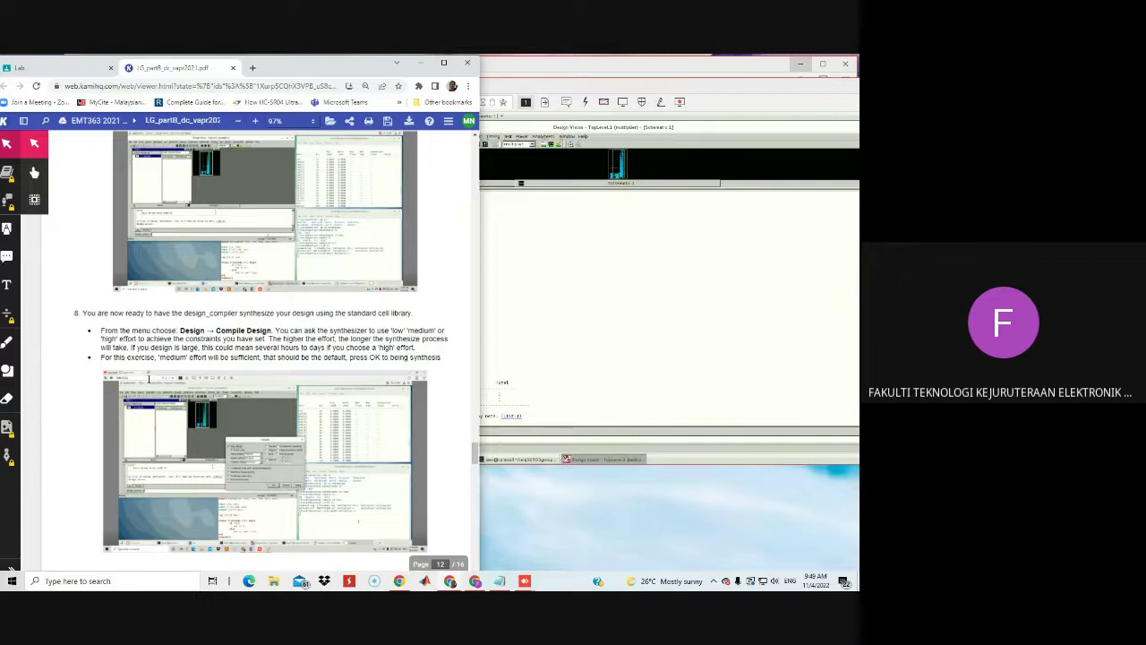
pyautogui.scroll(-1, 197, 374)
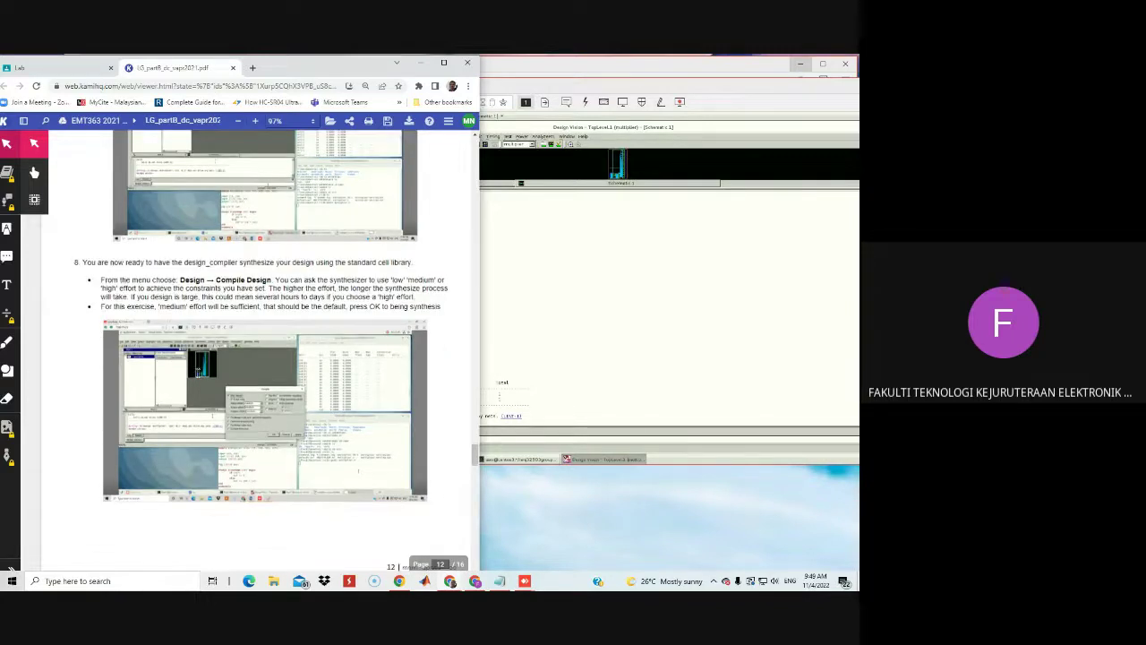
pyautogui.scroll(-2, 237, 286)
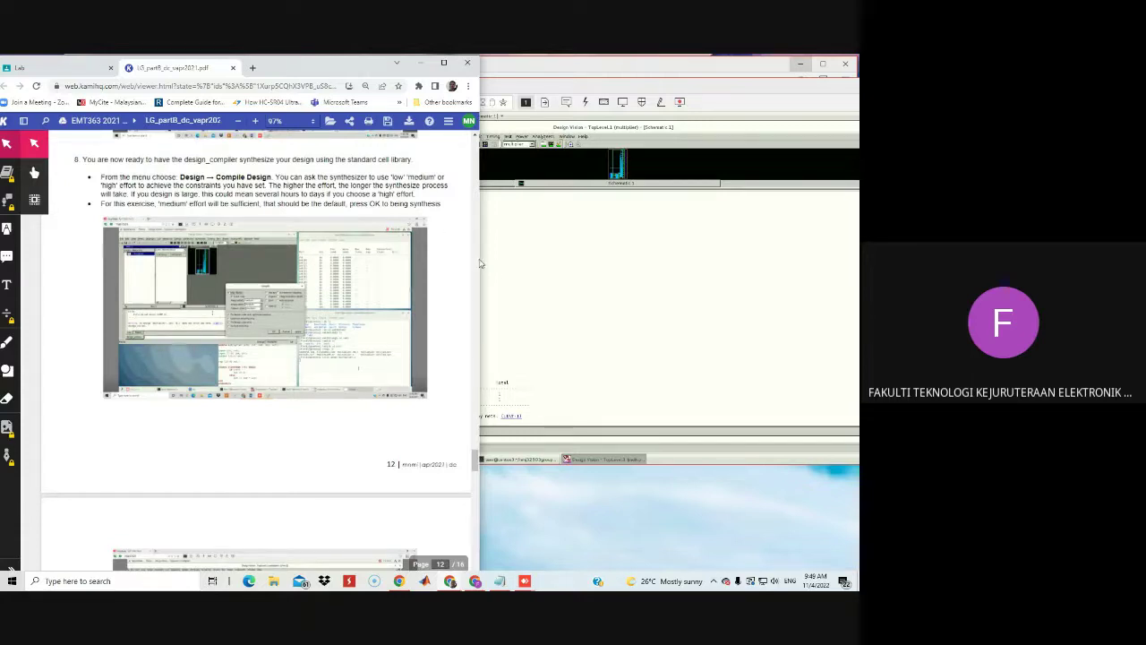
pyautogui.click(536, 290)
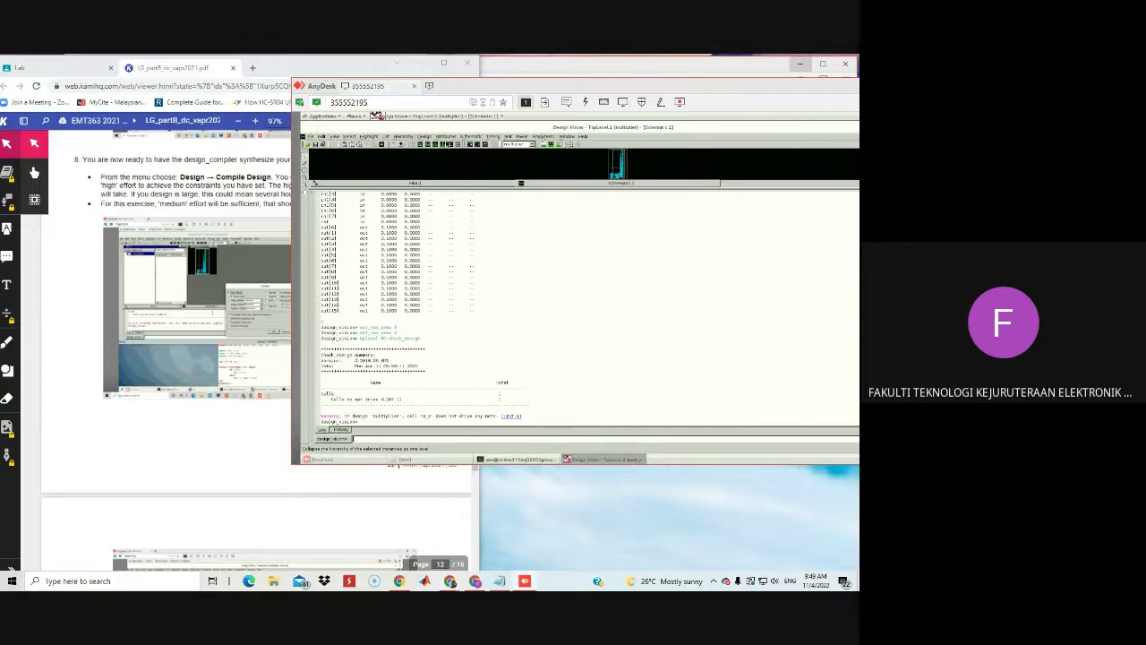
pyautogui.click(424, 136)
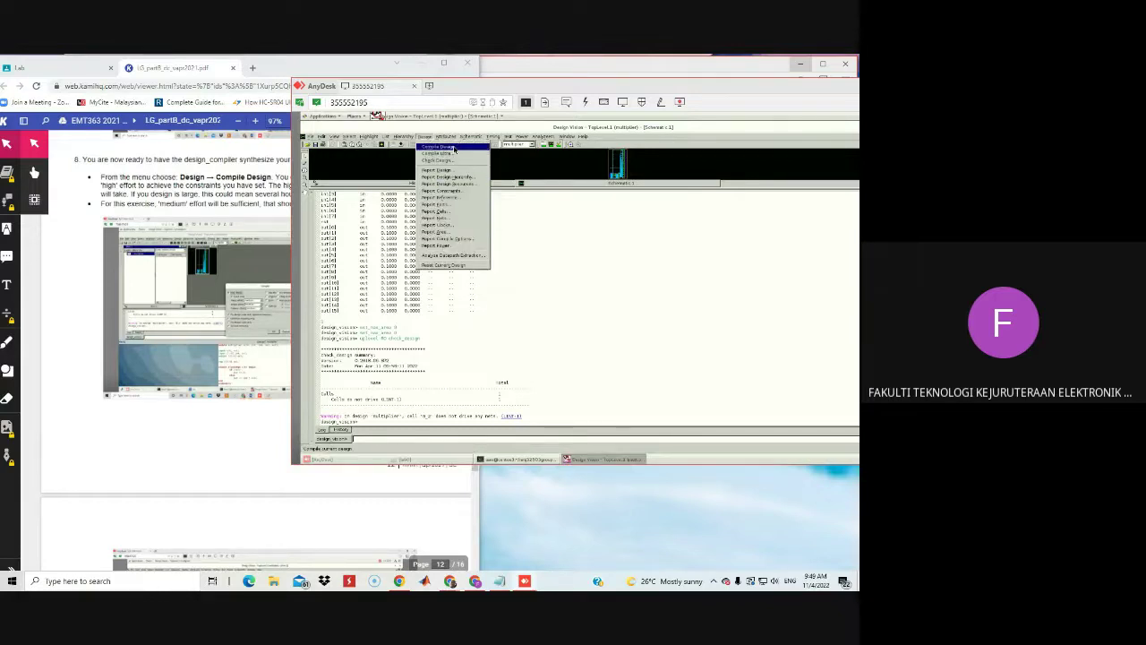
pyautogui.click(454, 148)
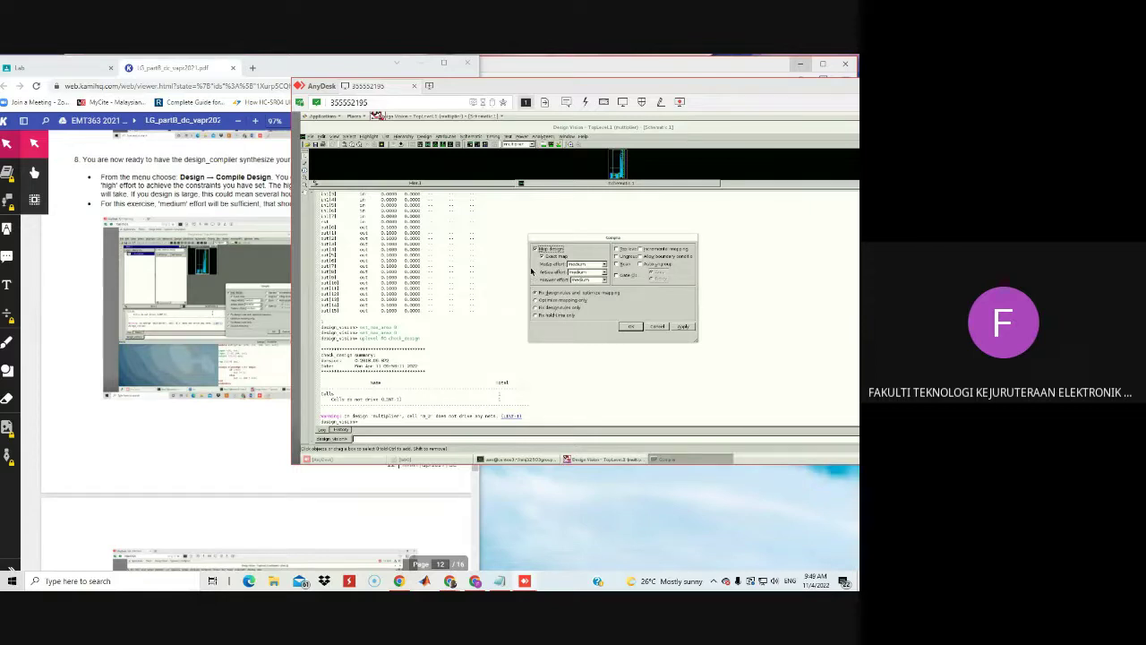
pyautogui.click(683, 326)
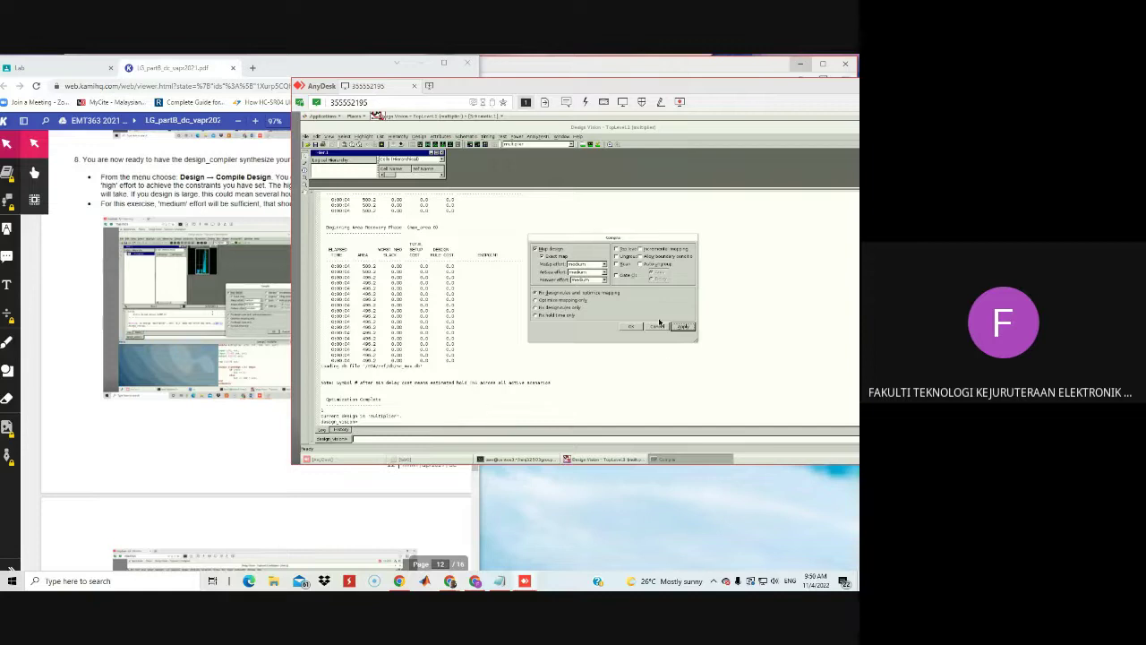
pyautogui.click(632, 327)
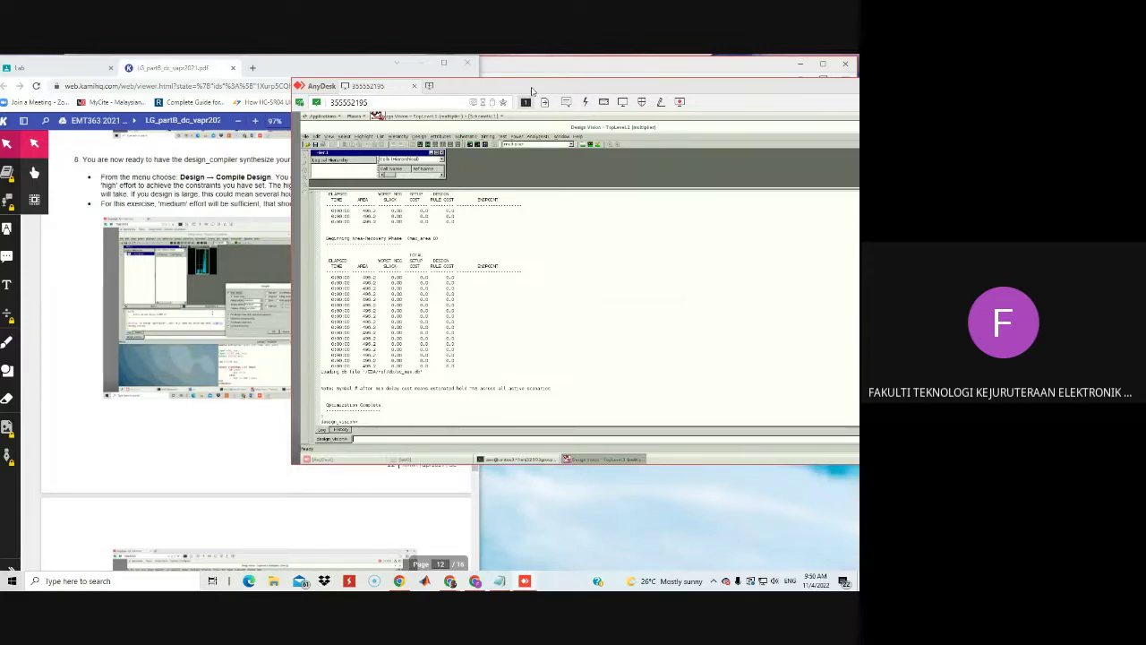
# Step: Maximize the remote session and examine the delay optimization and area recovery phases in the compile log
pyautogui.doubleClick(532, 90)
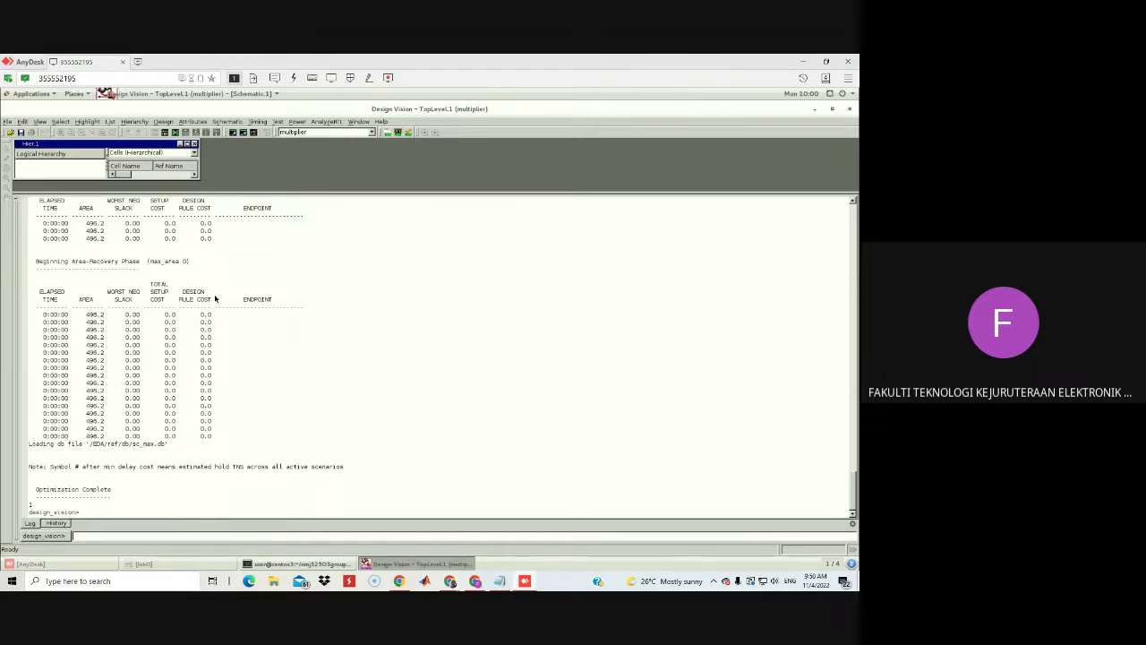
pyautogui.scroll(3, 213, 301)
pyautogui.scroll(-3, 213, 302)
pyautogui.scroll(3, 213, 302)
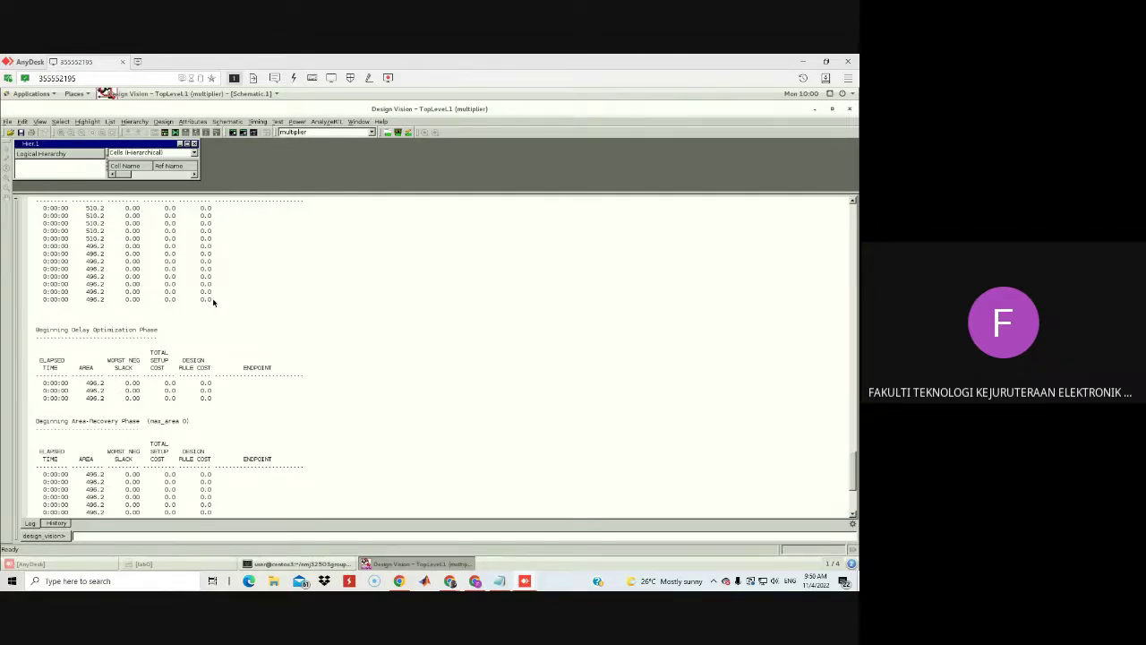
pyautogui.scroll(6, 213, 302)
pyautogui.scroll(-6, 213, 302)
pyautogui.click(852, 201)
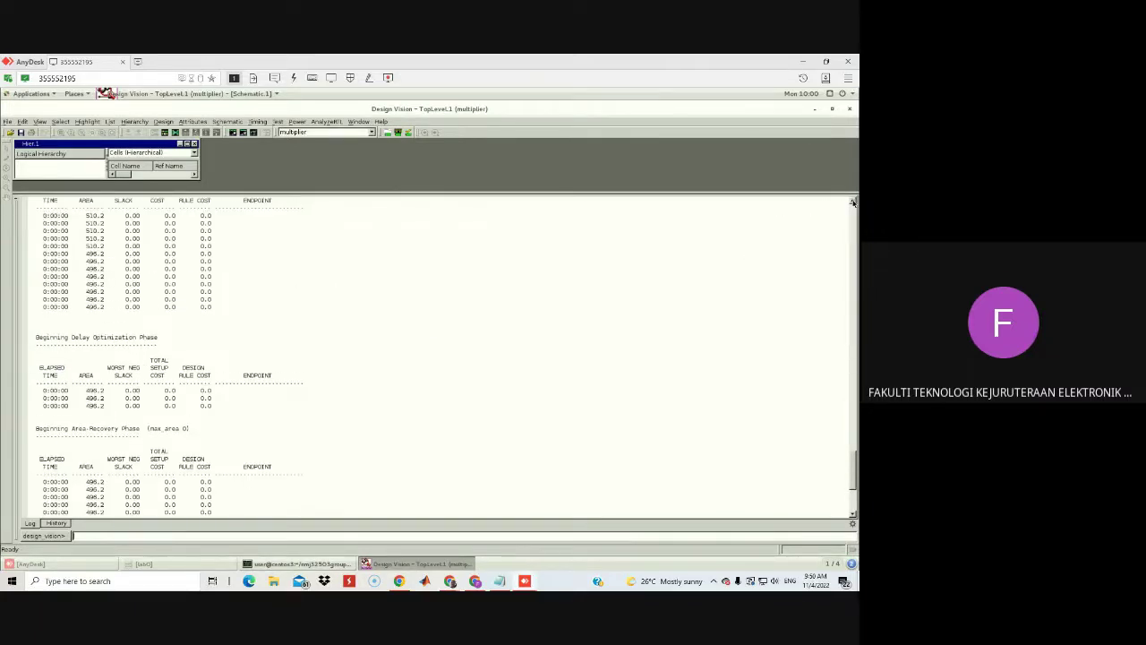
pyautogui.click(853, 201)
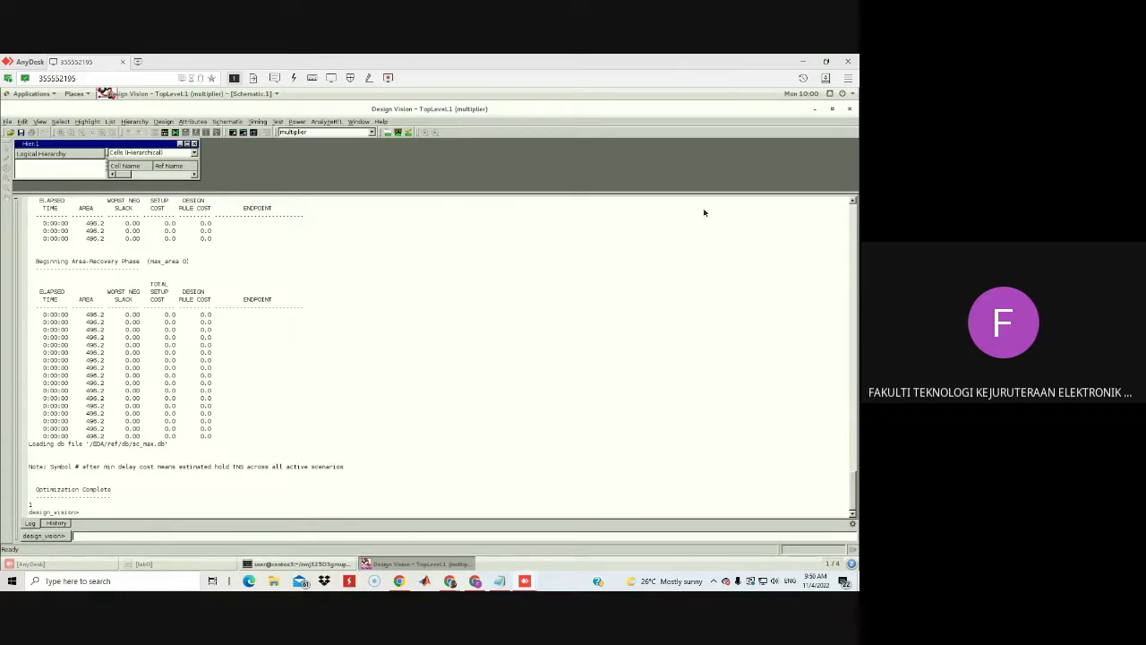
# Step: Switch to the lab guide and read from step 8 through Part VI on viewing the synthesized schematic
pyautogui.click(825, 61)
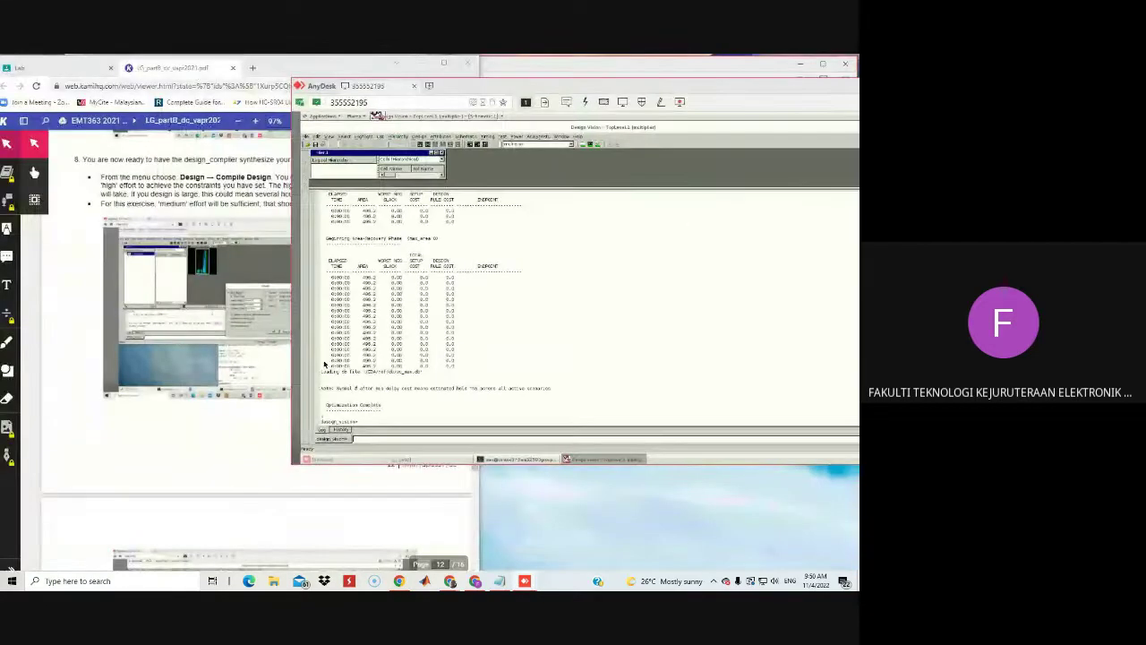
pyautogui.click(269, 449)
pyautogui.scroll(-10, 269, 448)
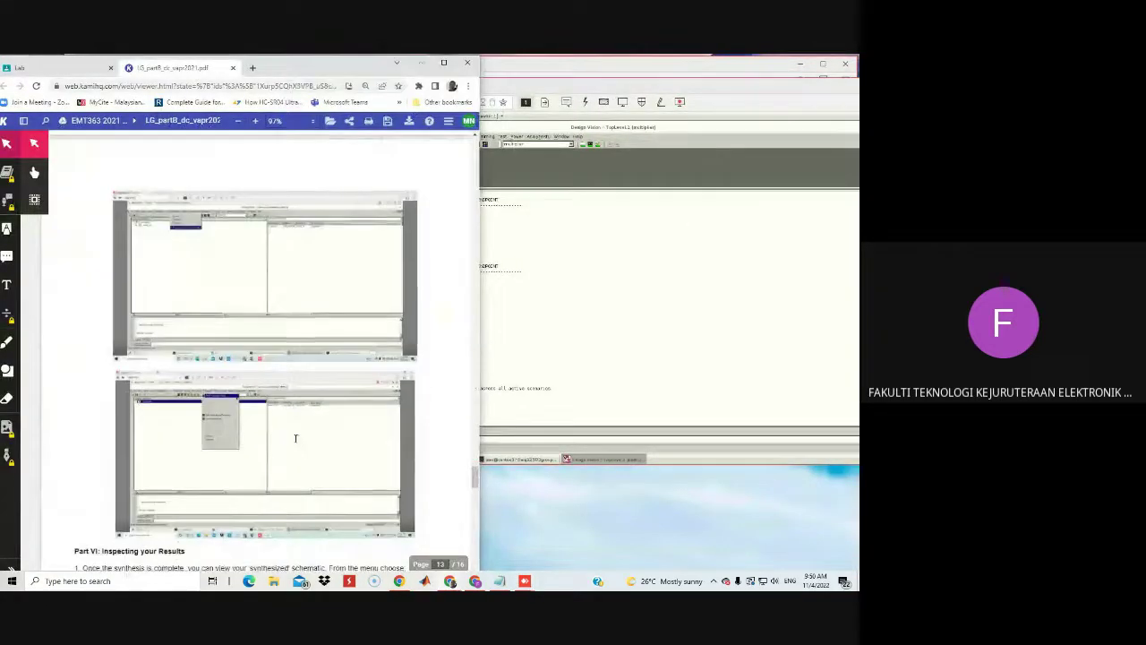
pyautogui.click(445, 63)
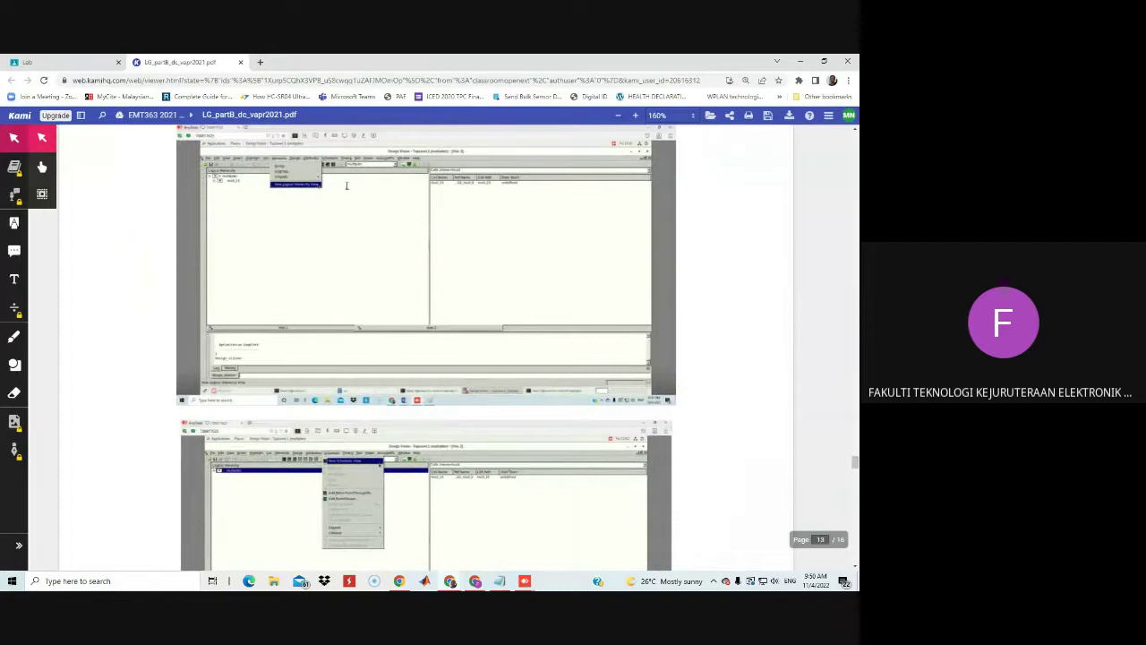
pyautogui.scroll(5, 374, 273)
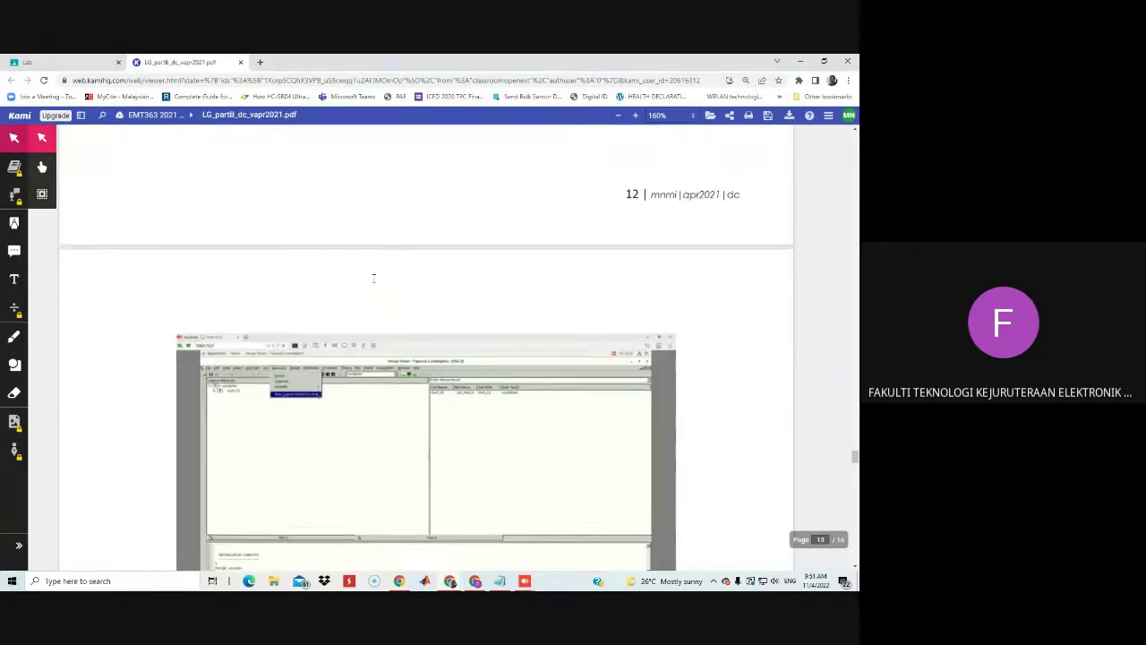
pyautogui.scroll(3, 376, 277)
pyautogui.scroll(3, 376, 277)
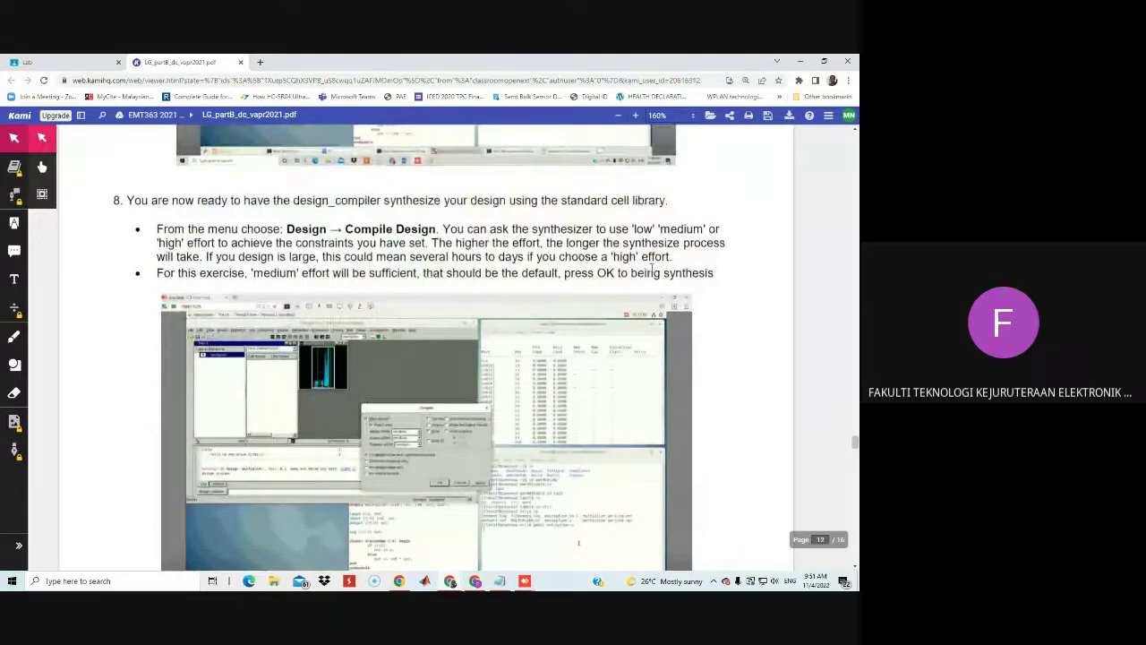
pyautogui.scroll(-3, 611, 284)
pyautogui.scroll(-5, 611, 284)
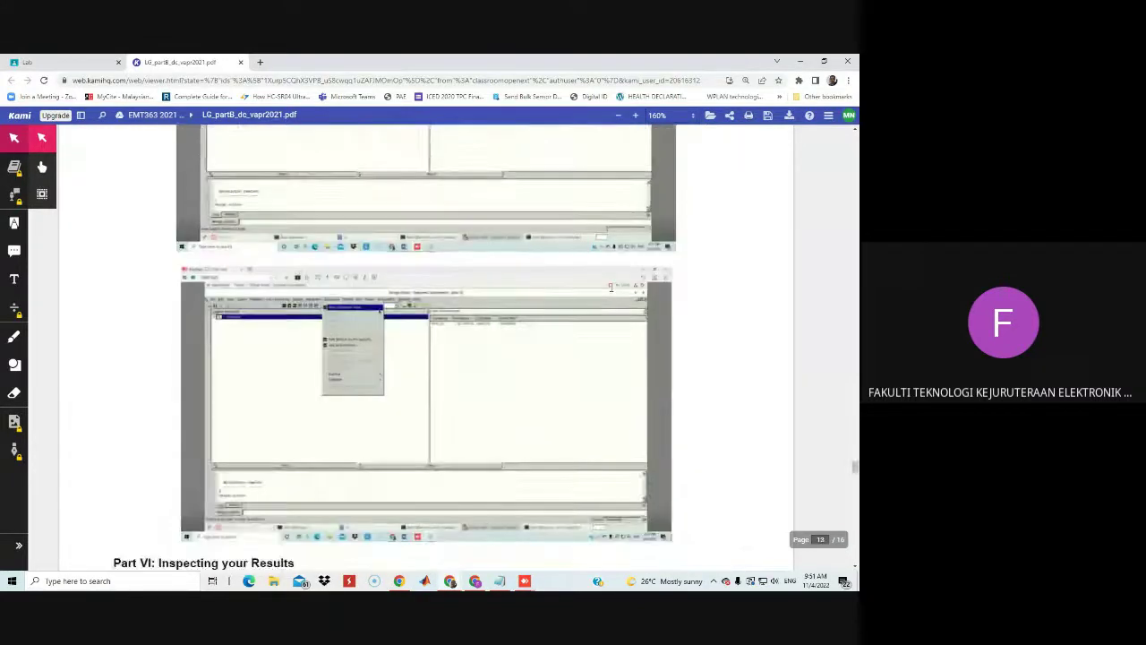
pyautogui.scroll(-1, 612, 288)
pyautogui.scroll(-2, 612, 287)
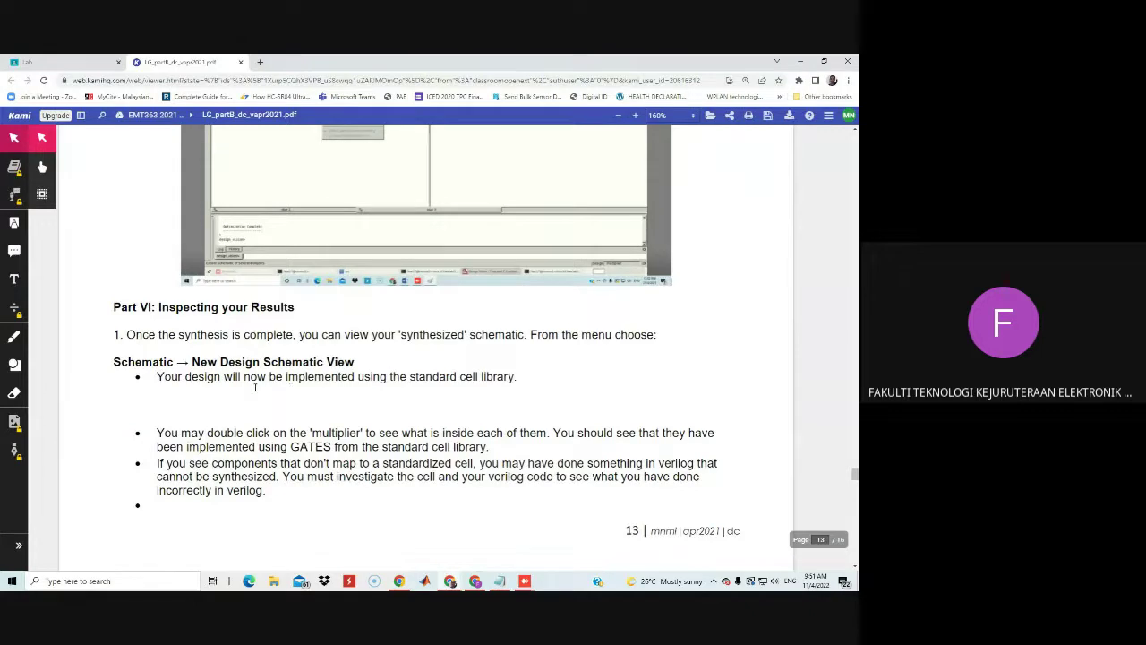
pyautogui.scroll(-5, 338, 421)
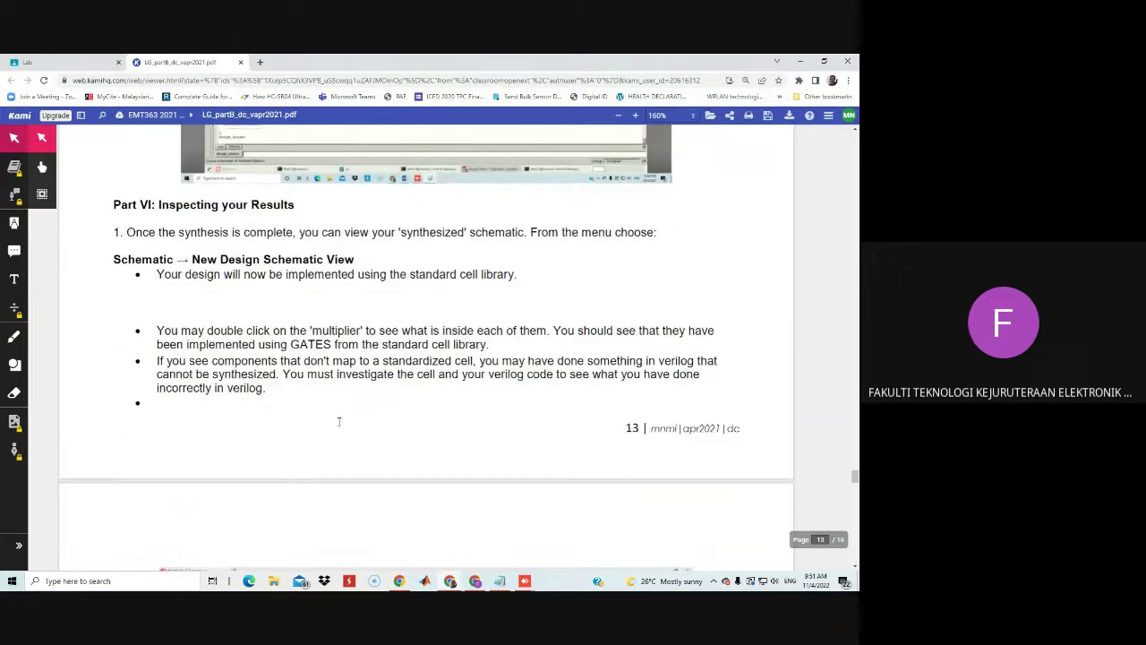
pyautogui.scroll(2, 339, 421)
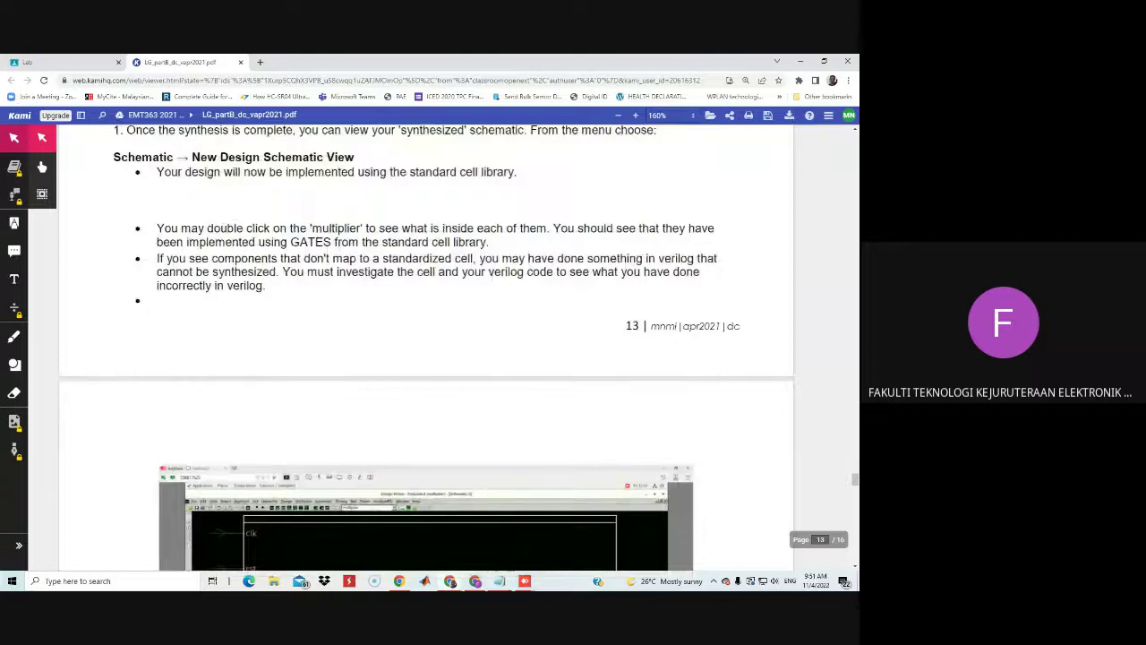
# Step: Return to the AnyDesk session with Design Vision, maximize it, and enlarge the logical hierarchy window
pyautogui.moveTo(529, 580)
pyautogui.click(573, 529)
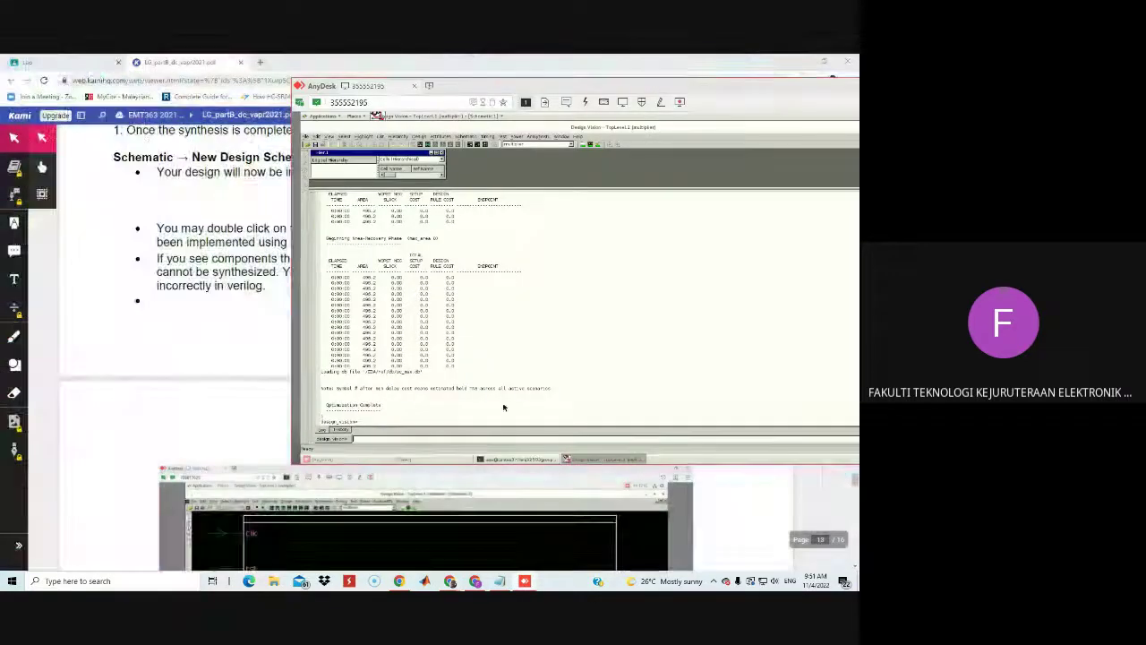
pyautogui.click(680, 103)
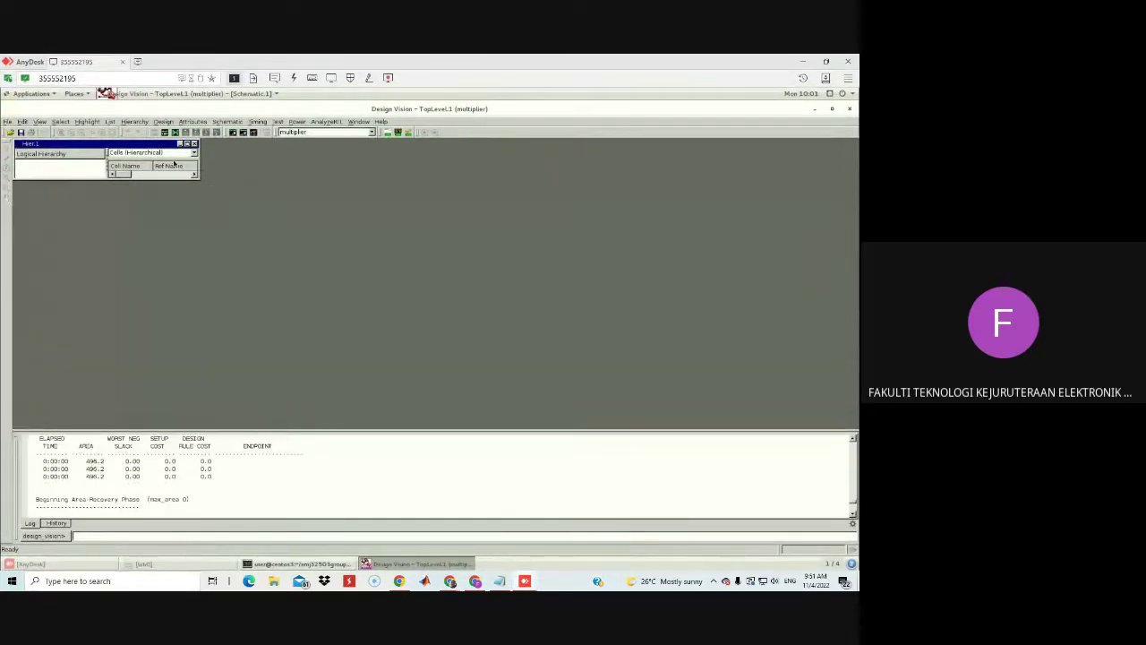
pyautogui.click(186, 144)
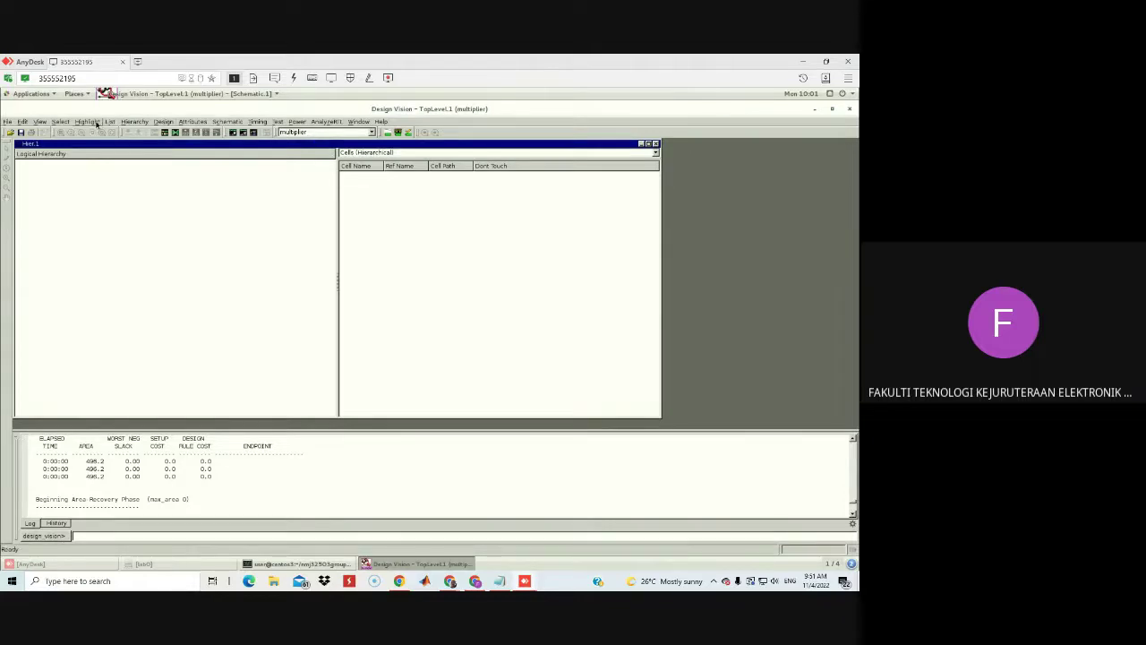
# Step: Look for the command that opens a new schematic view of the synthesized multiplier
pyautogui.click(229, 121)
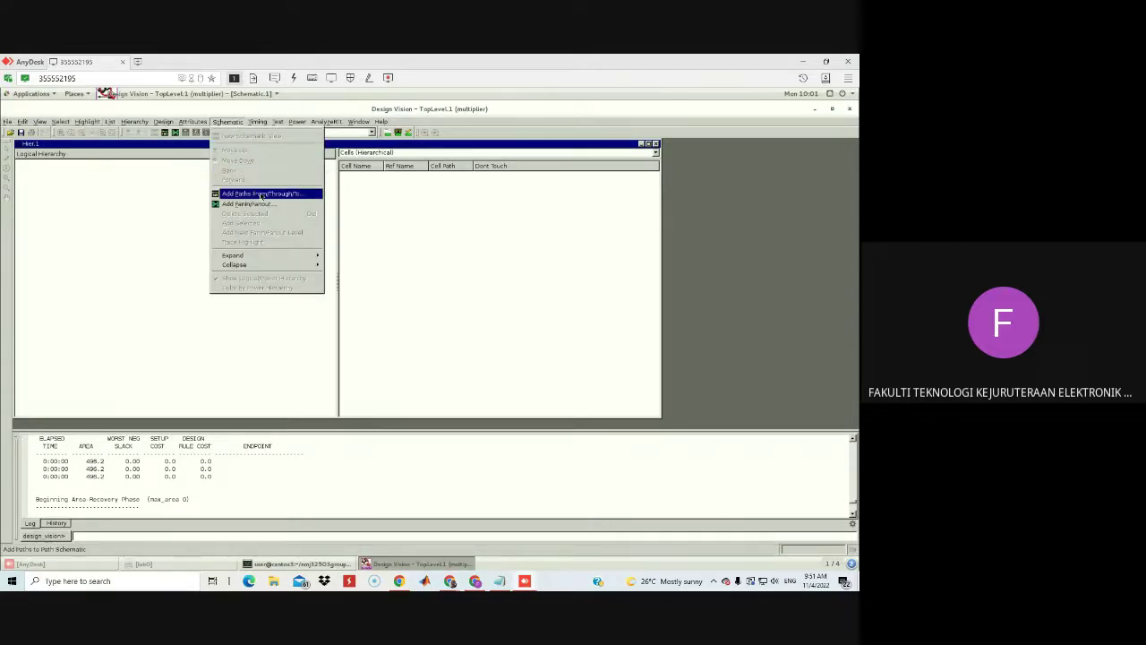
pyautogui.click(430, 243)
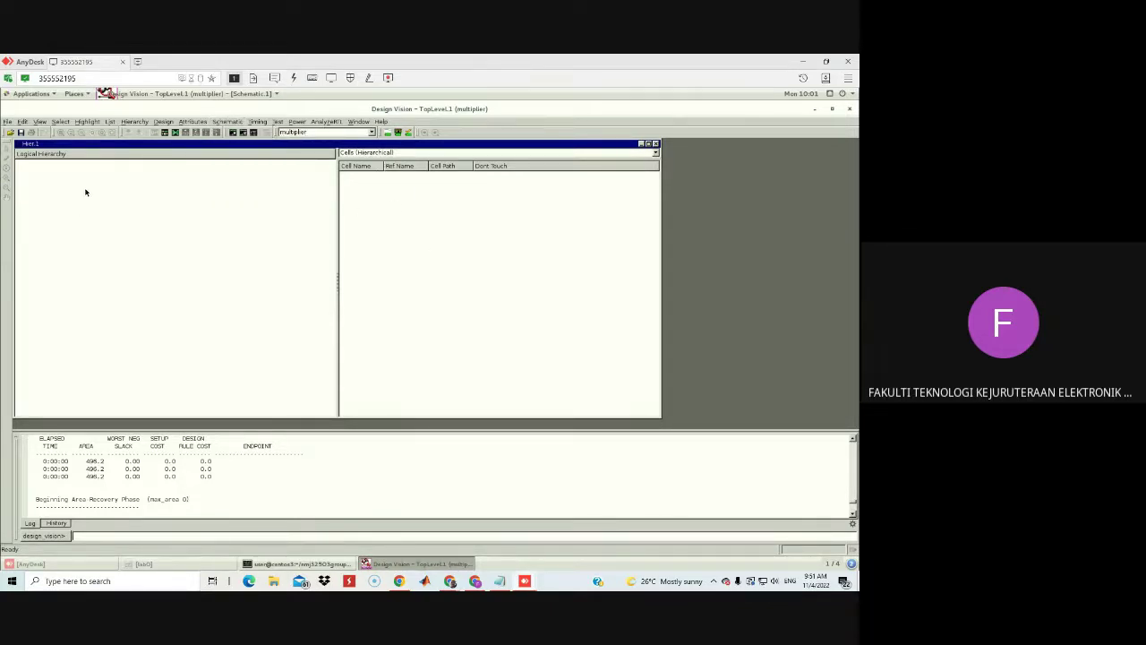
pyautogui.click(8, 121)
pyautogui.click(263, 257)
pyautogui.click(229, 121)
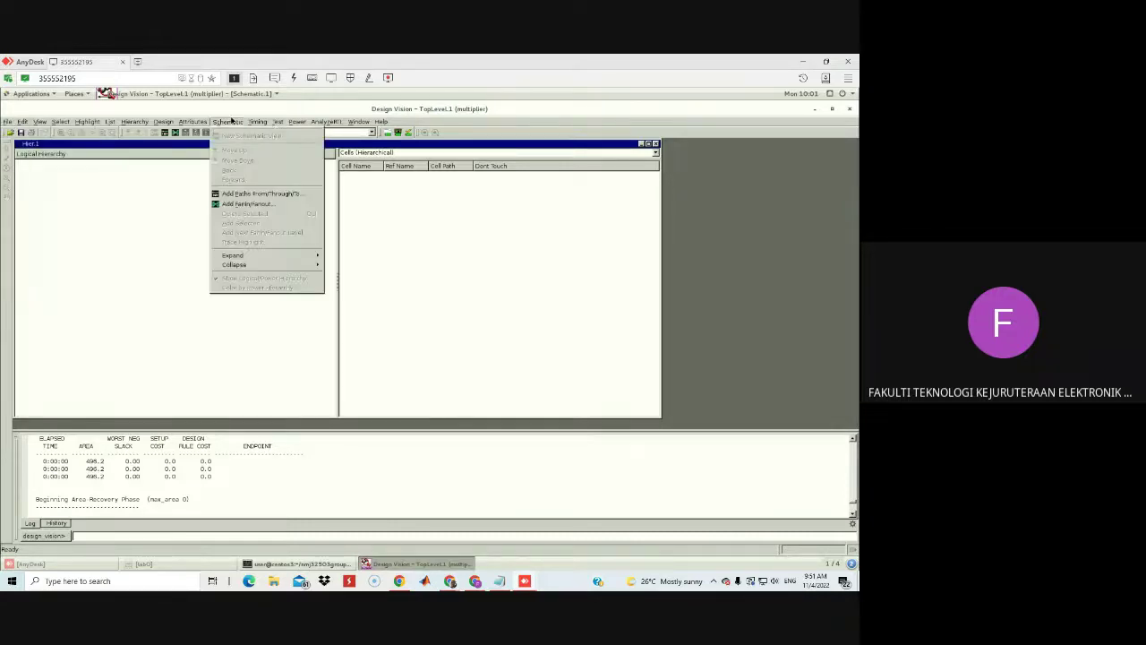
pyautogui.click(493, 241)
# Step: Try the Cells (All) list in the hierarchy window, return it to Cells (Hierarchical), and reduce the window's height
pyautogui.click(565, 153)
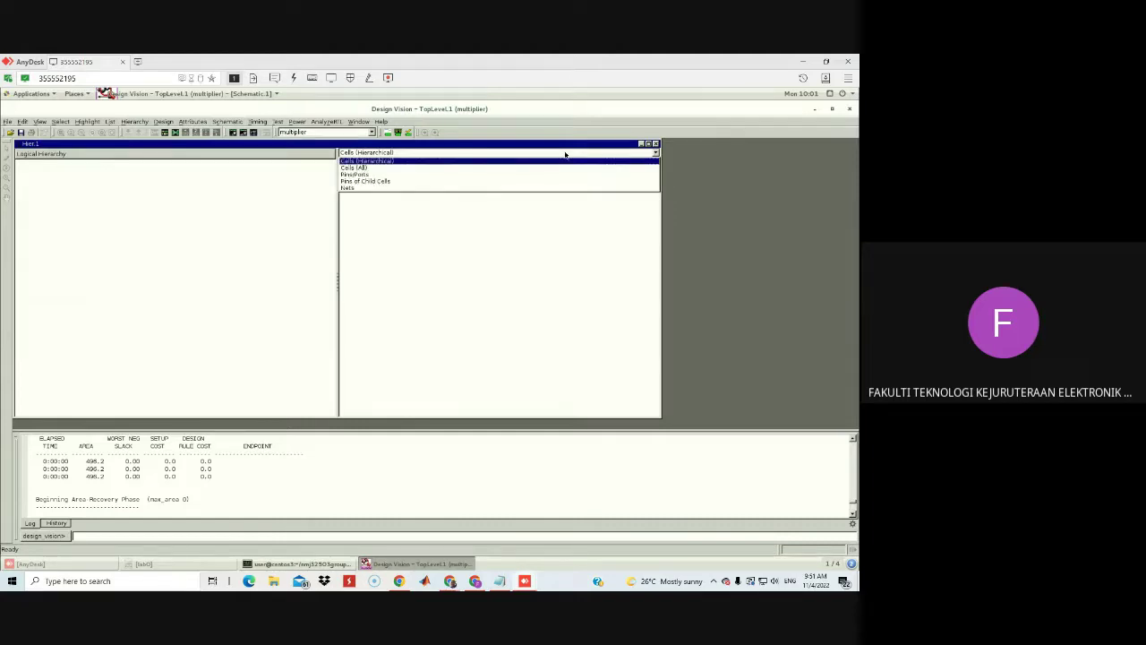
pyautogui.click(358, 168)
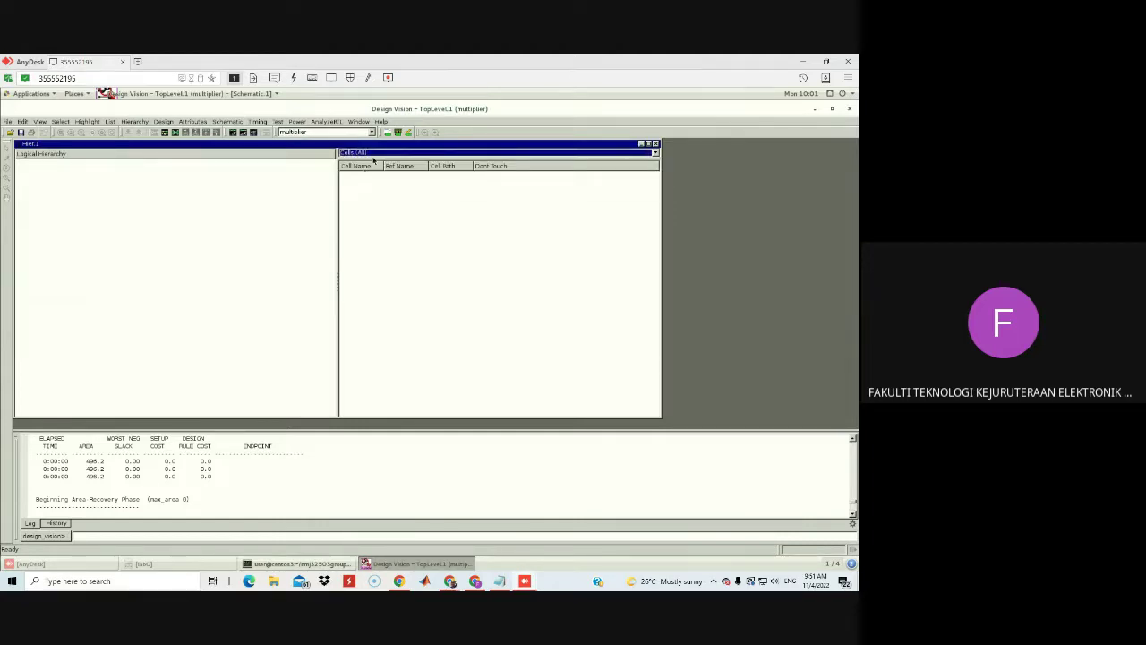
pyautogui.click(378, 153)
pyautogui.click(367, 165)
pyautogui.moveTo(283, 418); pyautogui.dragTo(268, 343)
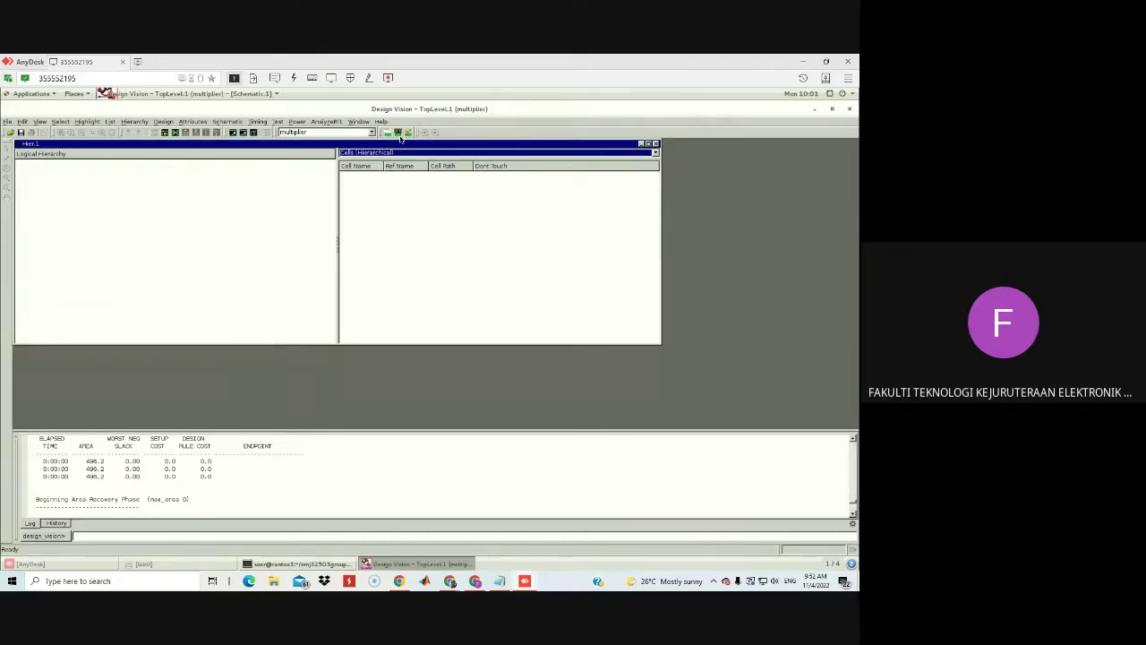